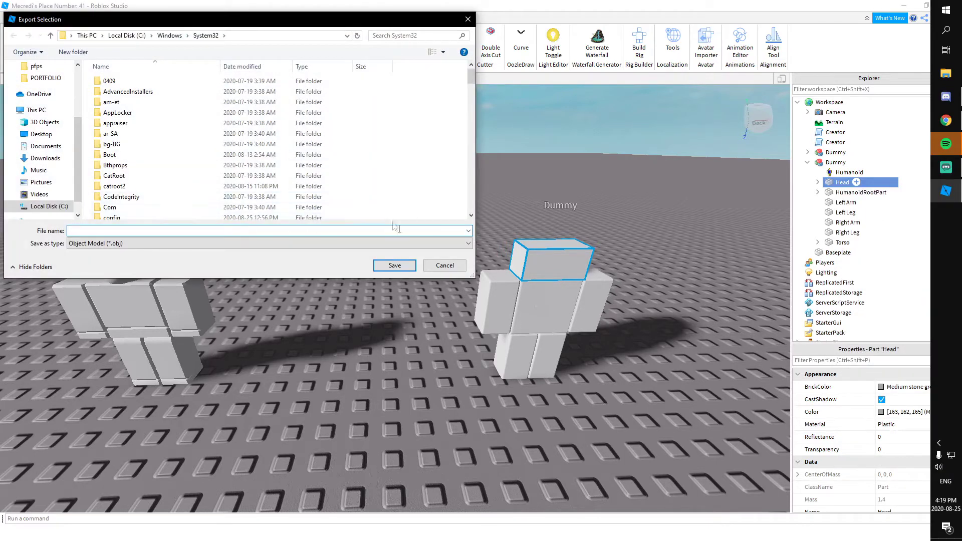
- Cancel the head's OBJ export and go through the second dummy's body parts one by one down to the Torso
{"action": "left_click", "coordinate": [455, 268]}
{"action": "left_click_drag", "start_coordinate": [906, 187], "coordinate": [836, 191]}
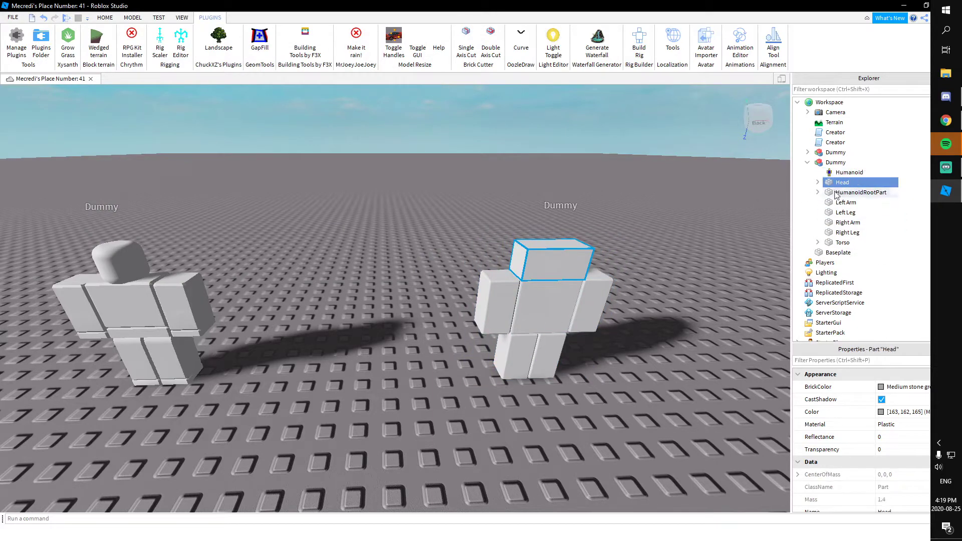
{"action": "key", "text": "Down"}
{"action": "key", "text": "Down"}
{"action": "key", "text": "Down"}
{"action": "key", "text": "Down"}
{"action": "key", "text": "Down"}
{"action": "key", "text": "Down"}
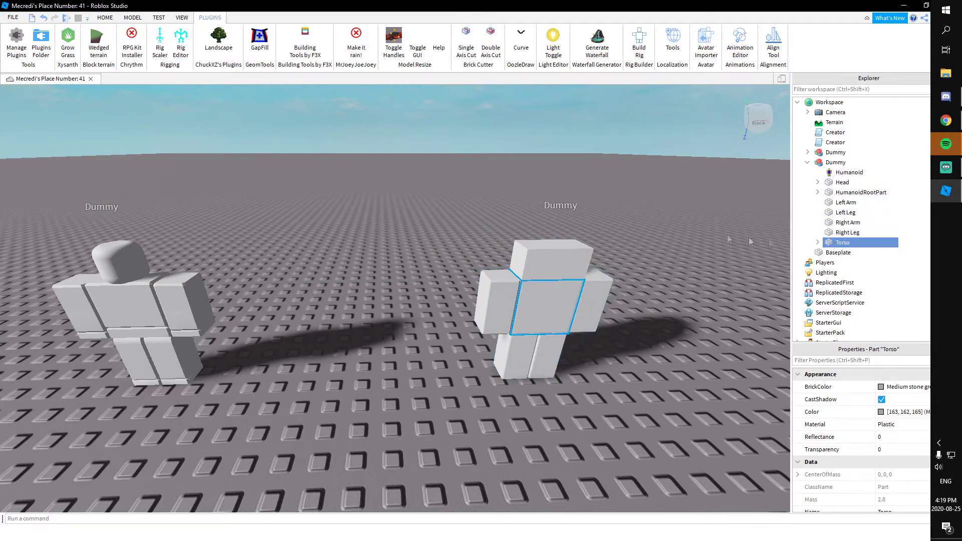
- Select both Dummy models in the viewport and delete them from the workspace
{"action": "left_click", "coordinate": [547, 305]}
{"action": "key", "text": "f"}
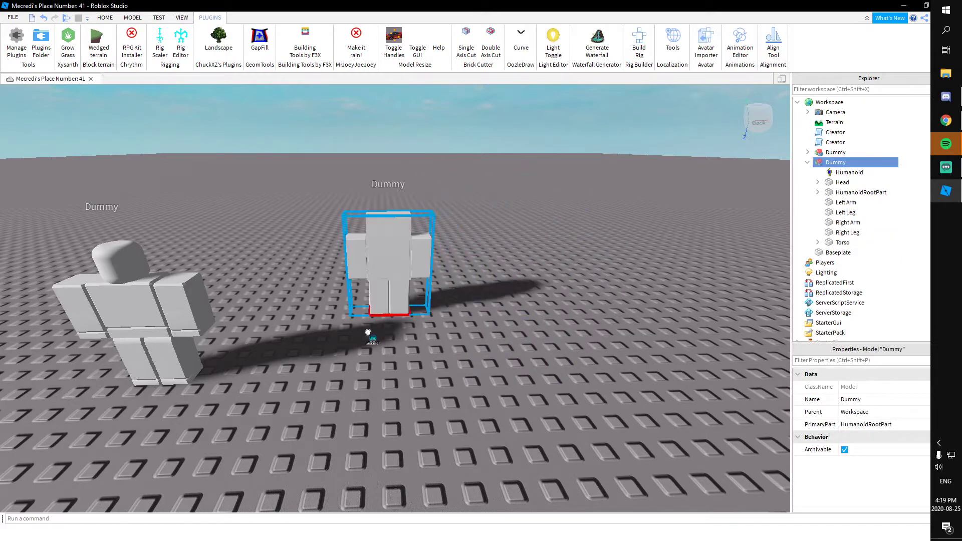
{"action": "scroll", "coordinate": [369, 332], "scroll_direction": "down", "scroll_amount": 2}
{"action": "mouse_move", "coordinate": [235, 306]}
{"action": "left_mouse_down"}
{"action": "mouse_move", "coordinate": [253, 301]}
{"action": "mouse_move", "coordinate": [237, 297]}
{"action": "left_mouse_up"}
{"action": "left_click", "coordinate": [314, 272]}
{"action": "left_click_drag", "start_coordinate": [420, 193], "coordinate": [180, 335]}
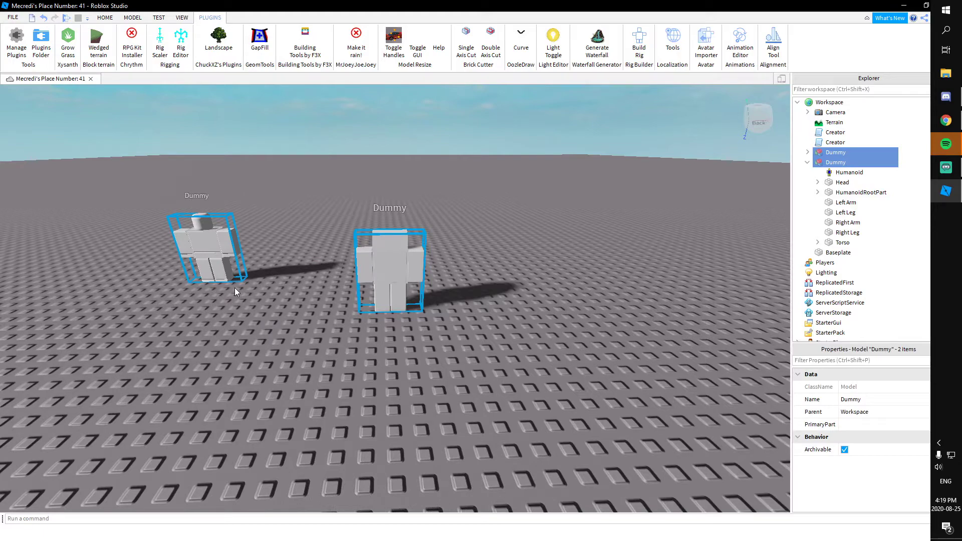
{"action": "key", "text": "Delete"}
- Switch to Blender by opening the R6 MODEL STARTER KIT file
{"action": "key", "text": "super"}
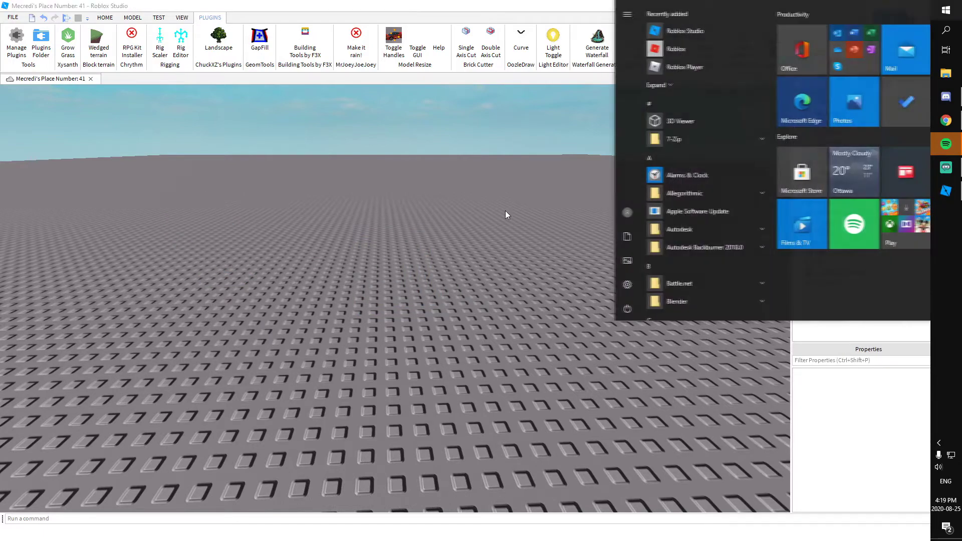
{"action": "type", "text": "r6"}
{"action": "key", "text": "Return"}
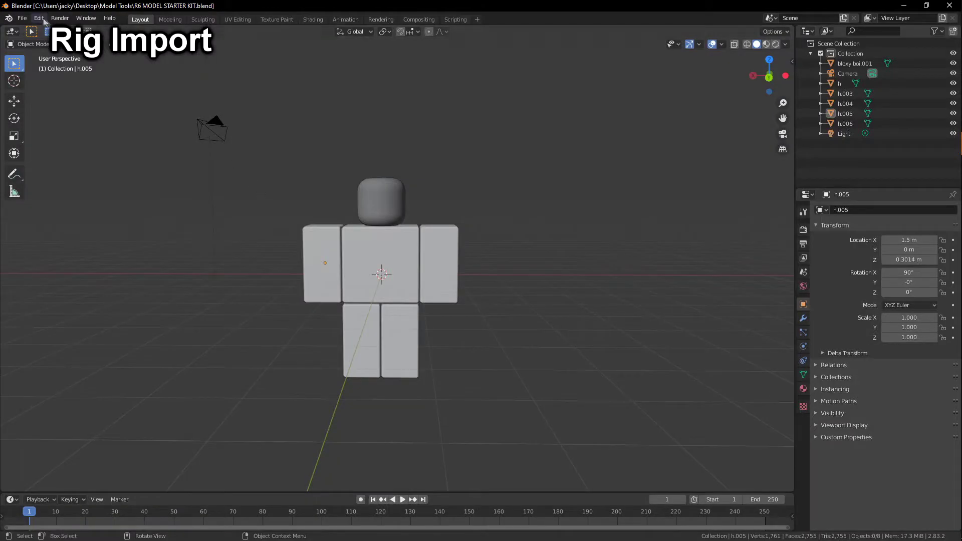
- Examine the body-part OBJ files in the r15 folder through the Wavefront import, and cancel the import
{"action": "left_click", "coordinate": [22, 18]}
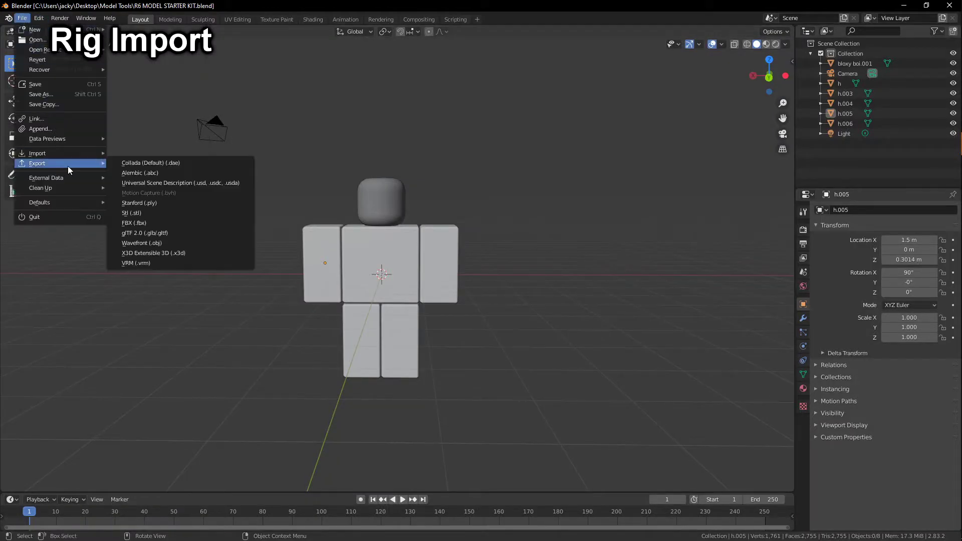
{"action": "mouse_move", "coordinate": [75, 156]}
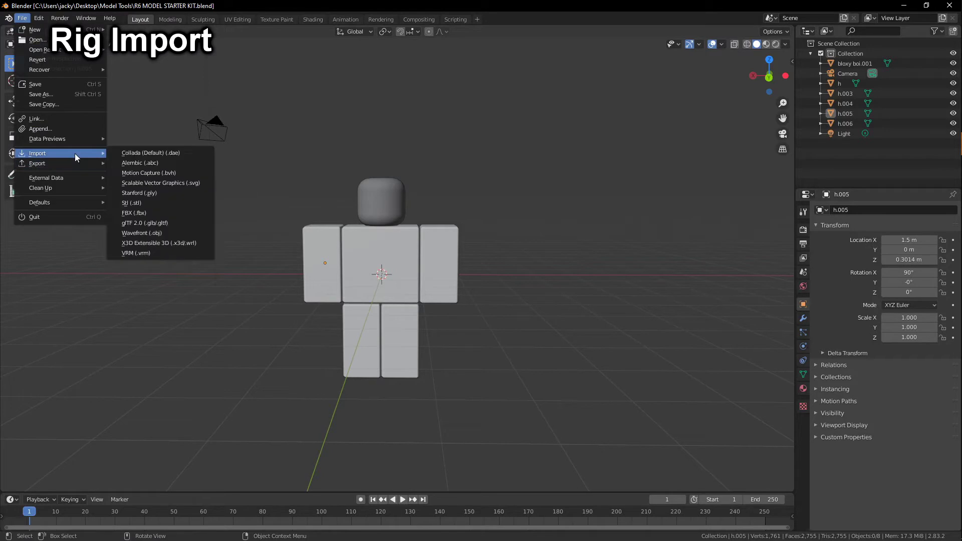
{"action": "left_click", "coordinate": [155, 233]}
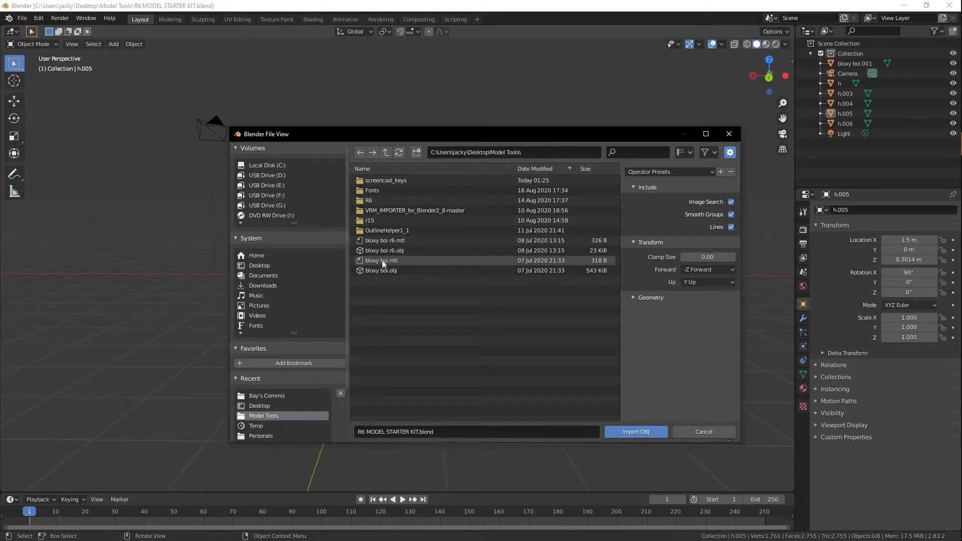
{"action": "left_click", "coordinate": [375, 221]}
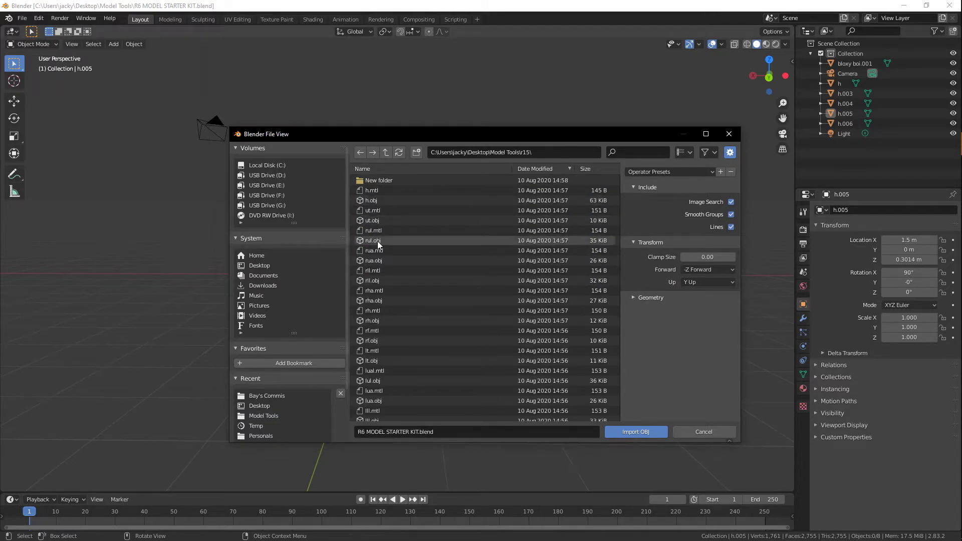
{"action": "scroll", "coordinate": [379, 274], "scroll_direction": "down", "scroll_amount": 5}
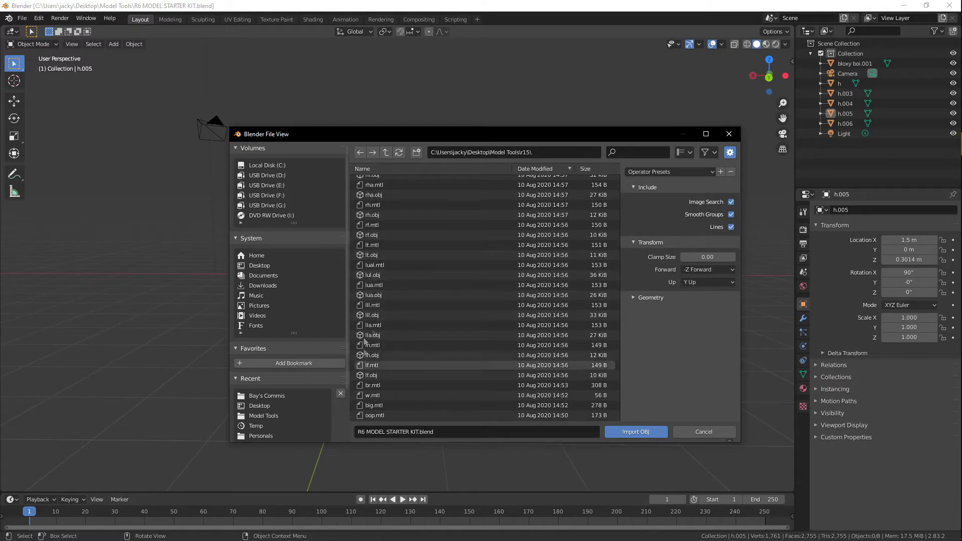
{"action": "scroll", "coordinate": [397, 255], "scroll_direction": "up", "scroll_amount": 5}
{"action": "scroll", "coordinate": [393, 235], "scroll_direction": "down", "scroll_amount": 5}
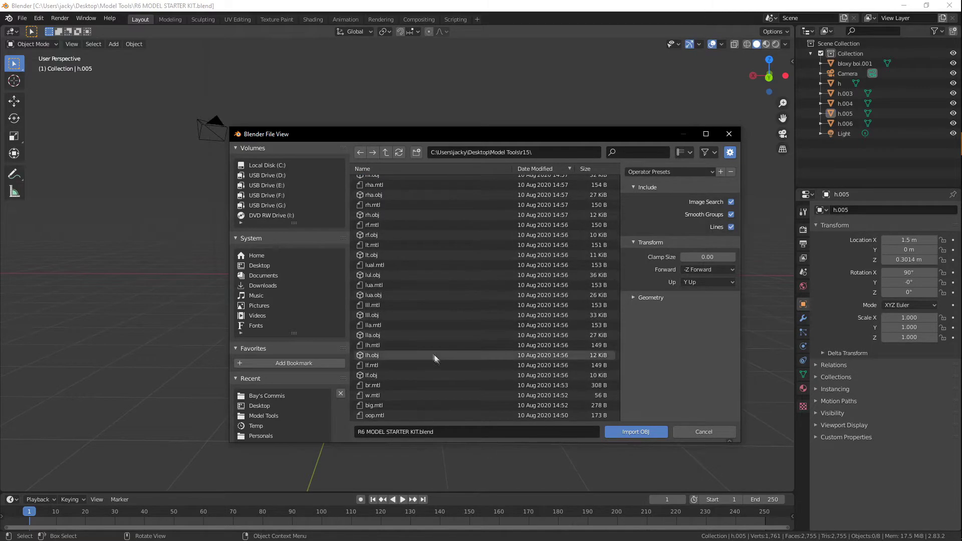
{"action": "left_click", "coordinate": [693, 433]}
- Try moving the rig's arms away from the torso
{"action": "left_click", "coordinate": [441, 262]}
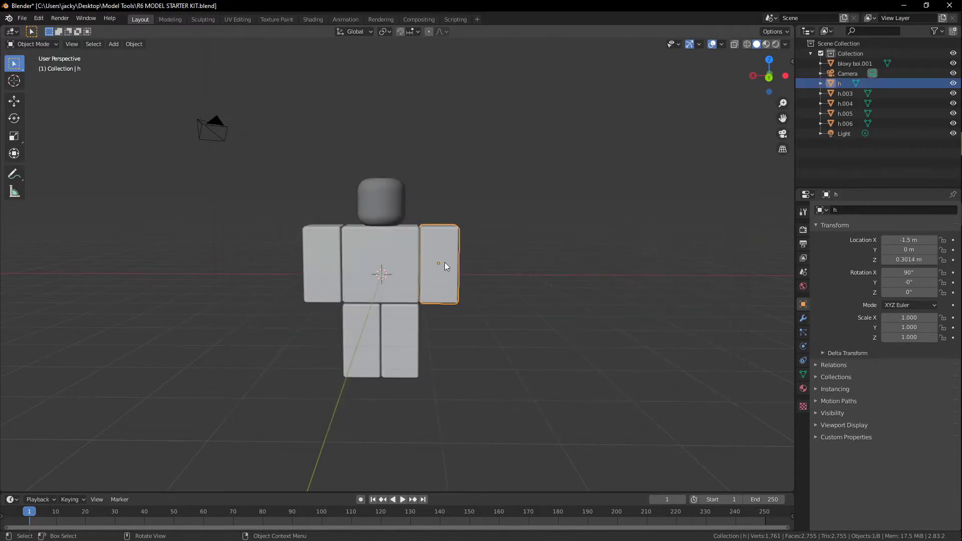
{"action": "left_click", "coordinate": [403, 266]}
{"action": "key", "text": "g"}
{"action": "right_click", "coordinate": [258, 180]}
{"action": "left_click", "coordinate": [304, 254]}
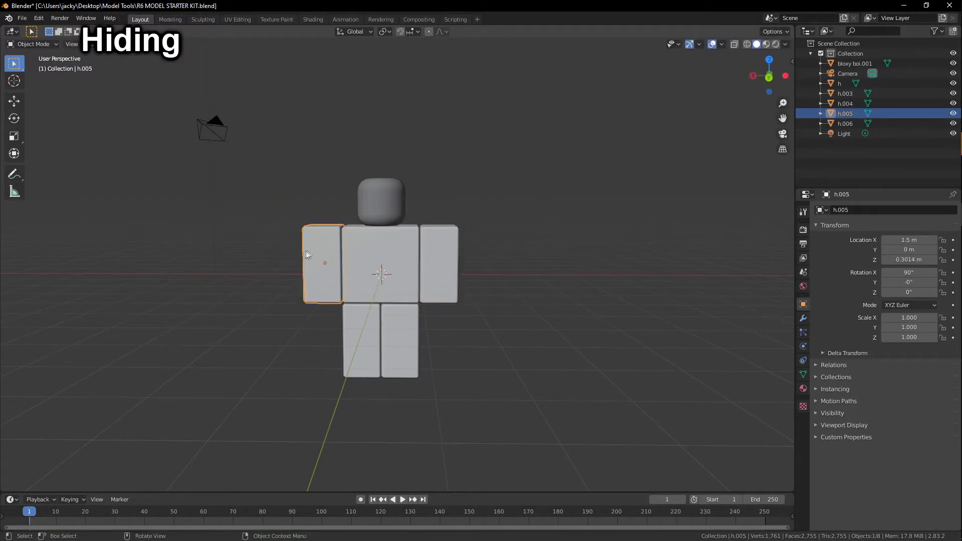
{"action": "key", "text": "g"}
{"action": "left_click", "coordinate": [125, 220]}
- Try moving the rig's legs away from the body
{"action": "left_click", "coordinate": [365, 346]}
{"action": "key", "text": "g"}
{"action": "left_click", "coordinate": [208, 342]}
{"action": "left_click", "coordinate": [395, 344]}
{"action": "key", "text": "g"}
{"action": "right_click", "coordinate": [591, 331]}
- Undo the moves made to the rig's limbs
{"action": "key", "text": "ctrl+z"}
{"action": "key", "text": "ctrl+z"}
{"action": "key", "text": "ctrl+z"}
{"action": "key", "text": "ctrl+z"}
{"action": "left_click", "coordinate": [539, 244]}
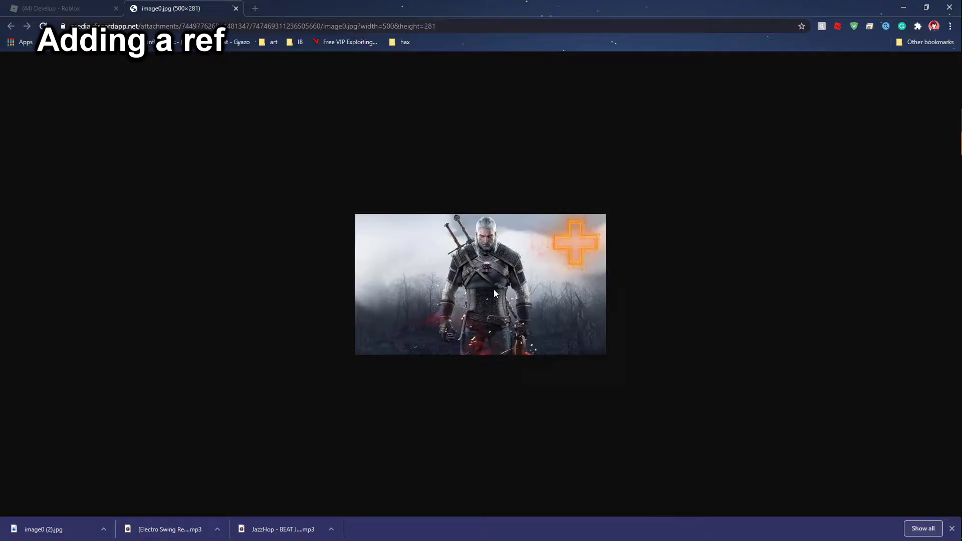
- Save the armored warrior reference image from the browser and show the downloaded file in its folder
{"action": "right_click", "coordinate": [494, 290]}
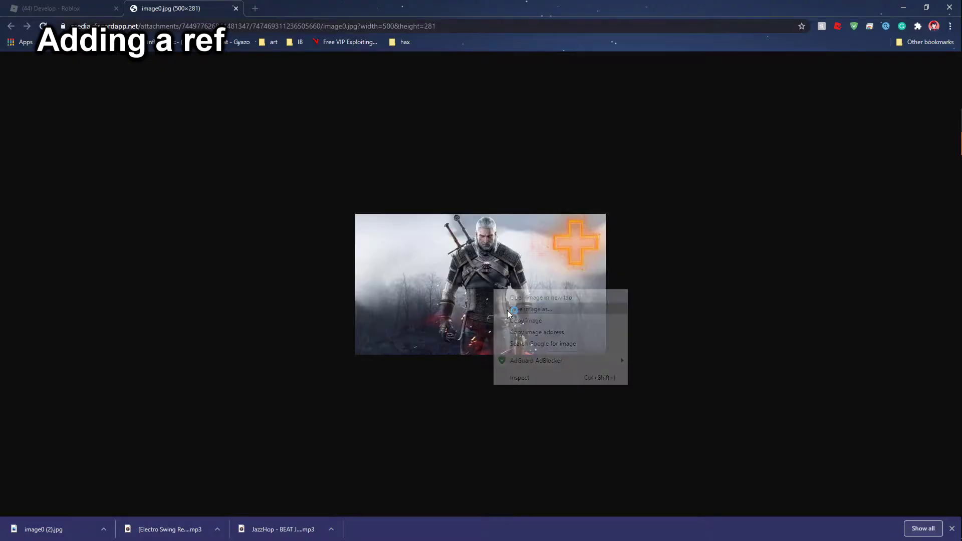
{"action": "left_click", "coordinate": [521, 308]}
{"action": "key", "text": "Return"}
{"action": "left_click", "coordinate": [103, 529]}
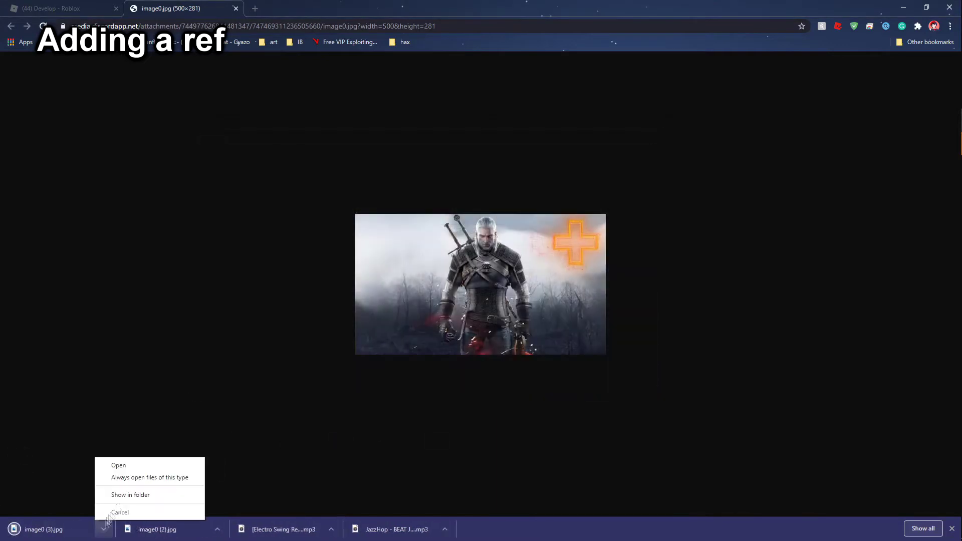
{"action": "left_click", "coordinate": [139, 495]}
- Reopen the R6 MODEL STARTER KIT file in Blender
{"action": "key", "text": "super"}
{"action": "type", "text": "r6"}
{"action": "key", "text": "Return"}
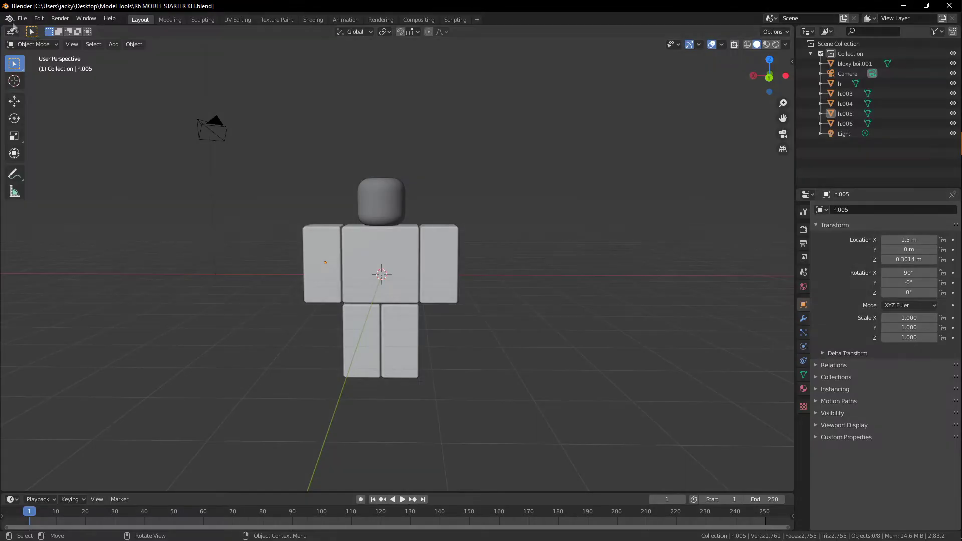
- Save a copy of the starter kit to the Desktop as ARMOR.blend
{"action": "left_click", "coordinate": [22, 18]}
{"action": "left_click", "coordinate": [33, 101]}
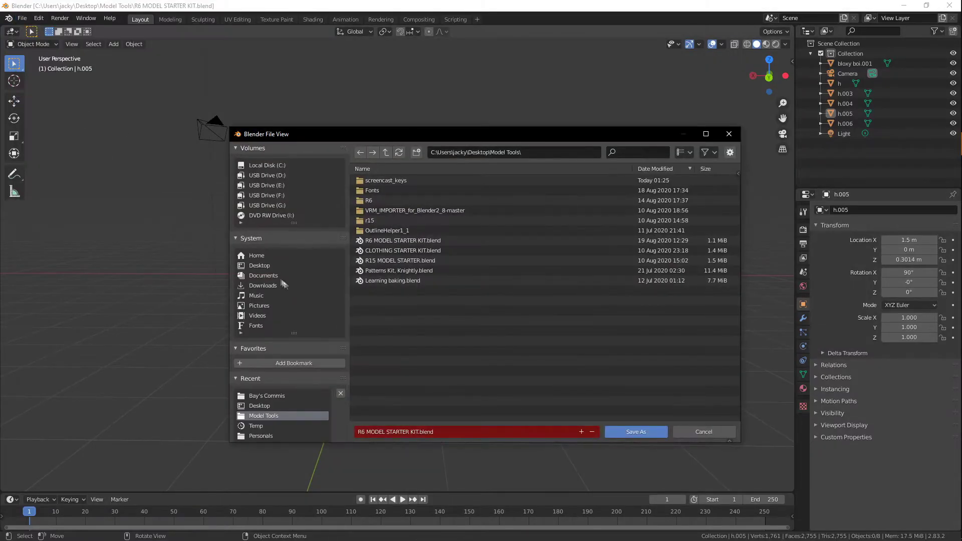
{"action": "left_click", "coordinate": [259, 265]}
{"action": "left_click", "coordinate": [462, 432]}
{"action": "key", "text": "Escape"}
{"action": "key", "text": "Escape"}
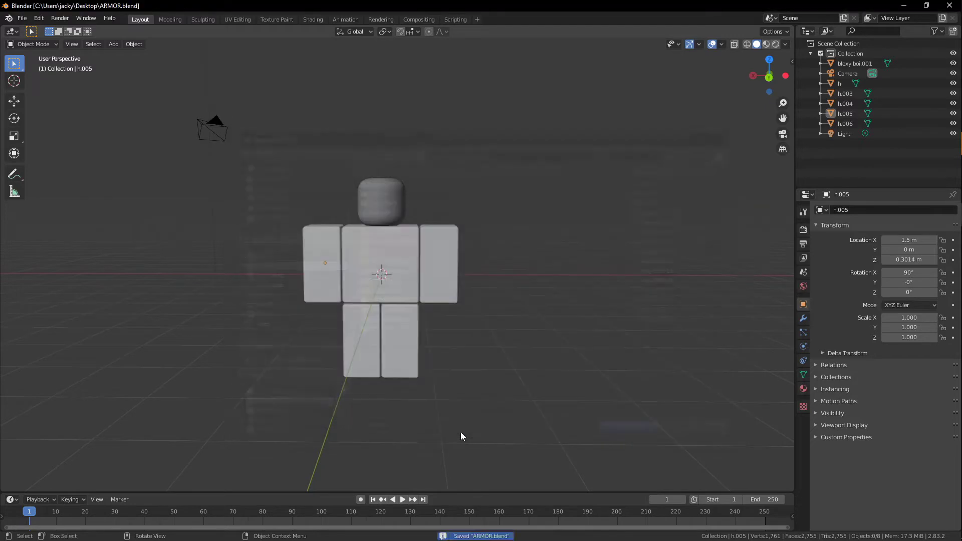
{"action": "left_click", "coordinate": [22, 18]}
{"action": "left_click", "coordinate": [33, 100]}
{"action": "left_click", "coordinate": [259, 265]}
{"action": "left_click", "coordinate": [462, 432]}
{"action": "type", "text": "ARMOR"}
{"action": "key", "text": "Return"}
- Add the downloaded reference image to the scene in back orthographic view and position it beside the rig
{"action": "left_click", "coordinate": [771, 77]}
{"action": "middle_click_drag", "start_coordinate": [522, 169], "coordinate": [667, 166], "text": "shift"}
{"action": "left_click", "coordinate": [949, 76]}
{"action": "left_click", "coordinate": [879, 118]}
{"action": "left_click_drag", "start_coordinate": [724, 459], "coordinate": [169, 277]}
{"action": "left_click", "coordinate": [712, 181]}
{"action": "key", "text": "g"}
{"action": "left_click", "coordinate": [319, 279]}
{"action": "key", "text": "g"}
{"action": "left_click", "coordinate": [351, 271]}
- Outline both shoulder pads with the Annotate tool, on the reference image and on the rig's shoulders
{"action": "middle_click_drag", "start_coordinate": [422, 256], "coordinate": [479, 242]}
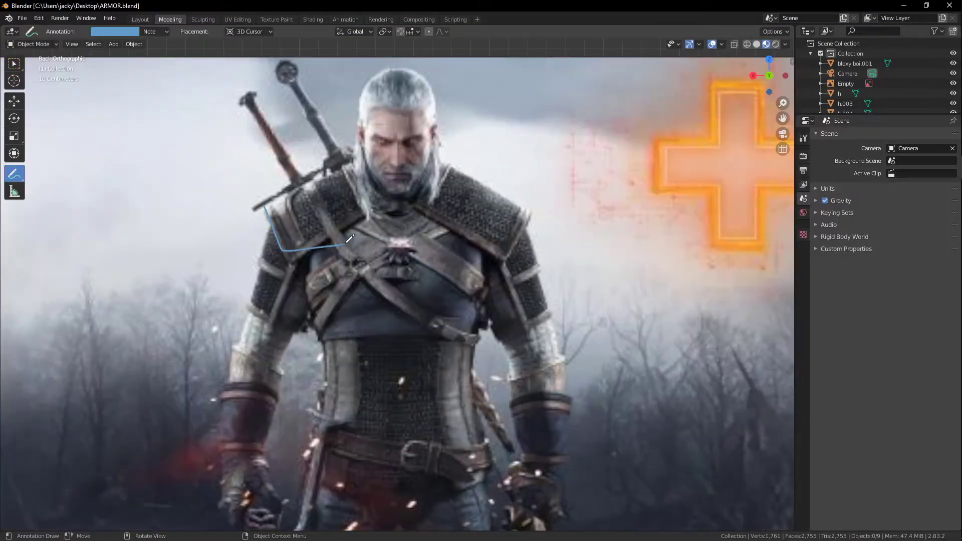
{"action": "left_click_drag", "start_coordinate": [440, 169], "coordinate": [490, 266]}
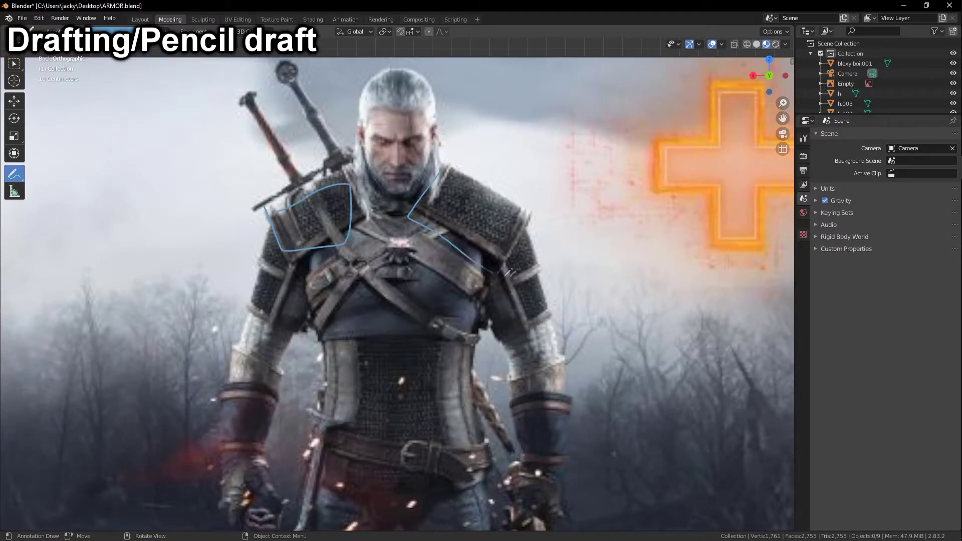
{"action": "middle_click_drag", "start_coordinate": [358, 263], "coordinate": [440, 214], "text": "shift"}
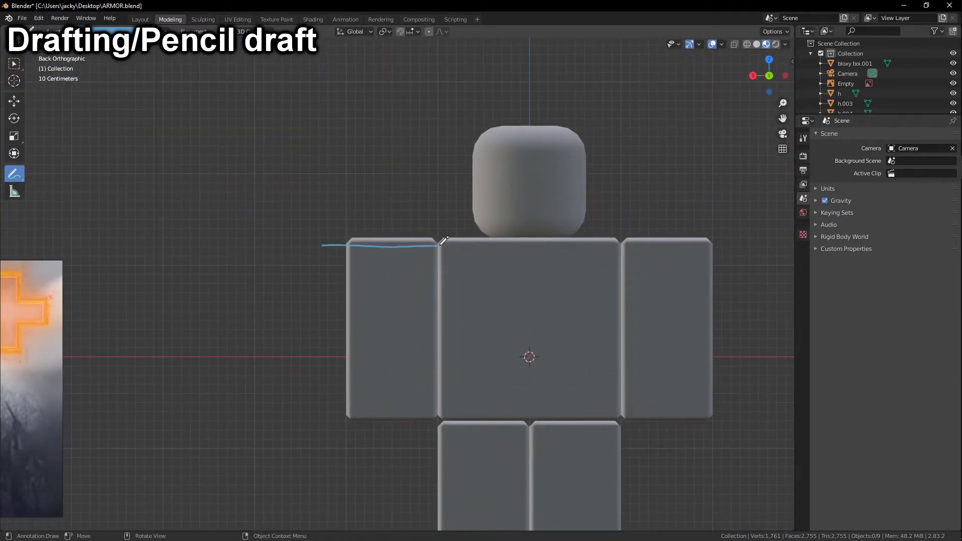
{"action": "left_click_drag", "start_coordinate": [330, 263], "coordinate": [451, 242]}
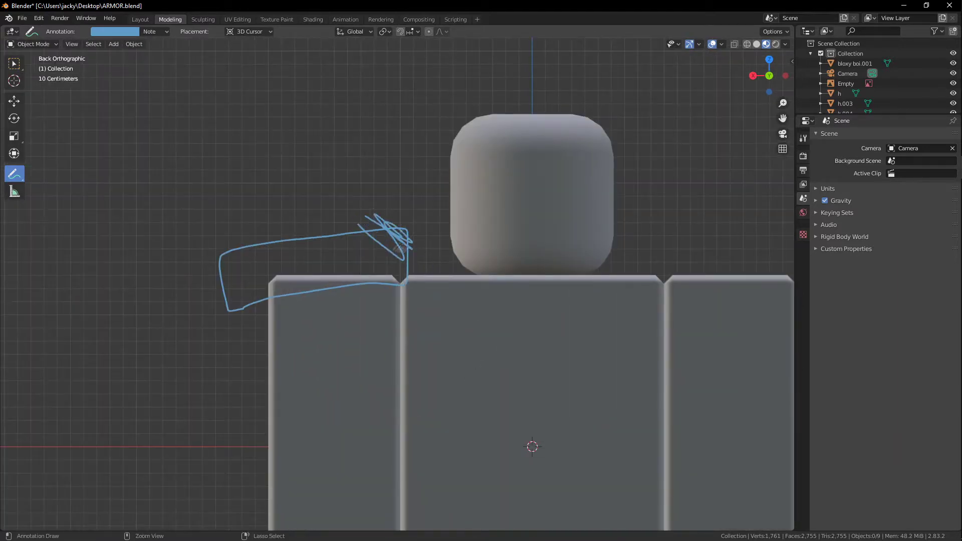
{"action": "left_click_drag", "start_coordinate": [16, 176], "coordinate": [76, 231]}
{"action": "left_click_drag", "start_coordinate": [14, 175], "coordinate": [56, 178]}
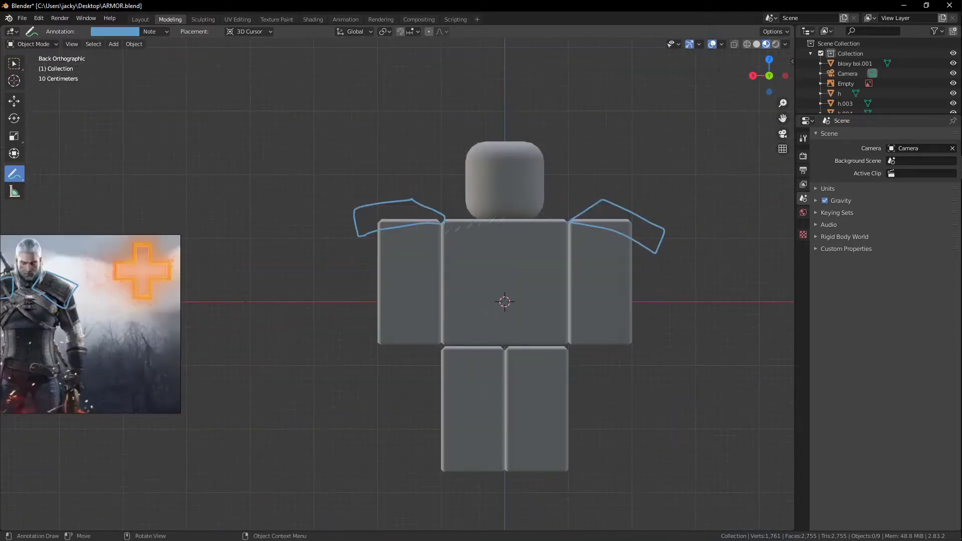
- Draft the sleeves, bracers, chest straps, belt and leg outlines over the rig with the Annotate tool
{"action": "scroll", "coordinate": [368, 192], "scroll_direction": "up", "scroll_amount": 3}
{"action": "left_click_drag", "start_coordinate": [368, 192], "coordinate": [382, 249]}
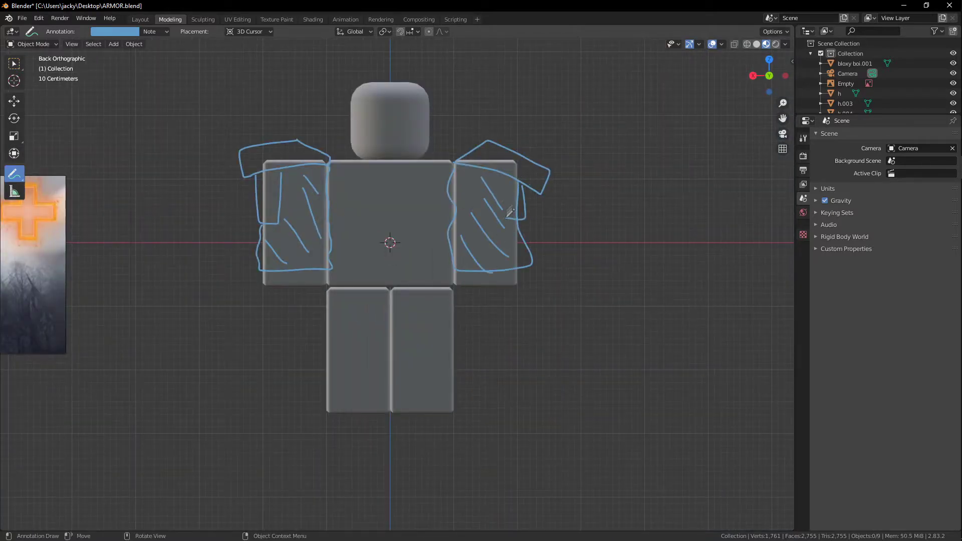
{"action": "left_click_drag", "start_coordinate": [270, 193], "coordinate": [350, 185]}
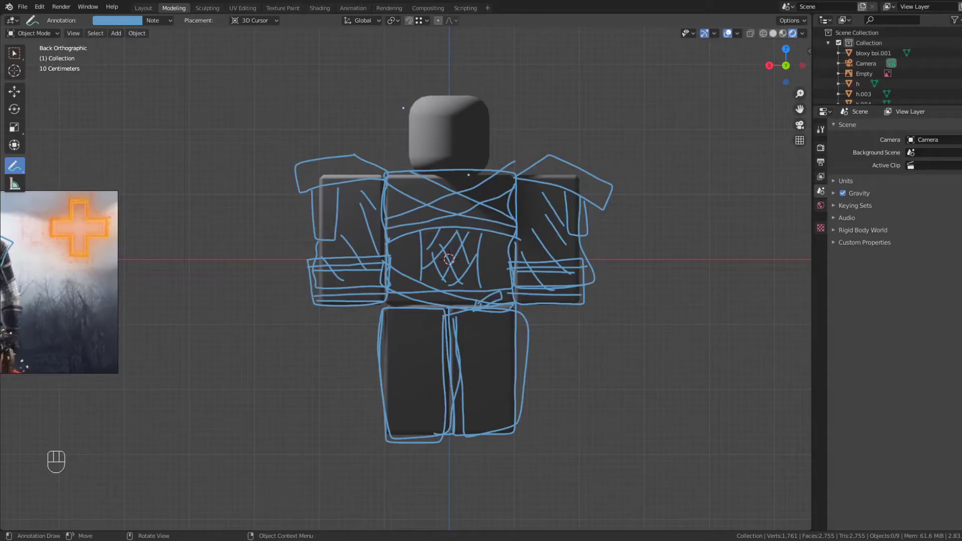
- Toggle the annotation layer's visibility off and back on, and switch to the Select Box tool
{"action": "left_click", "coordinate": [170, 21]}
{"action": "left_click", "coordinate": [207, 56]}
{"action": "left_click", "coordinate": [207, 57]}
{"action": "left_click", "coordinate": [14, 146]}
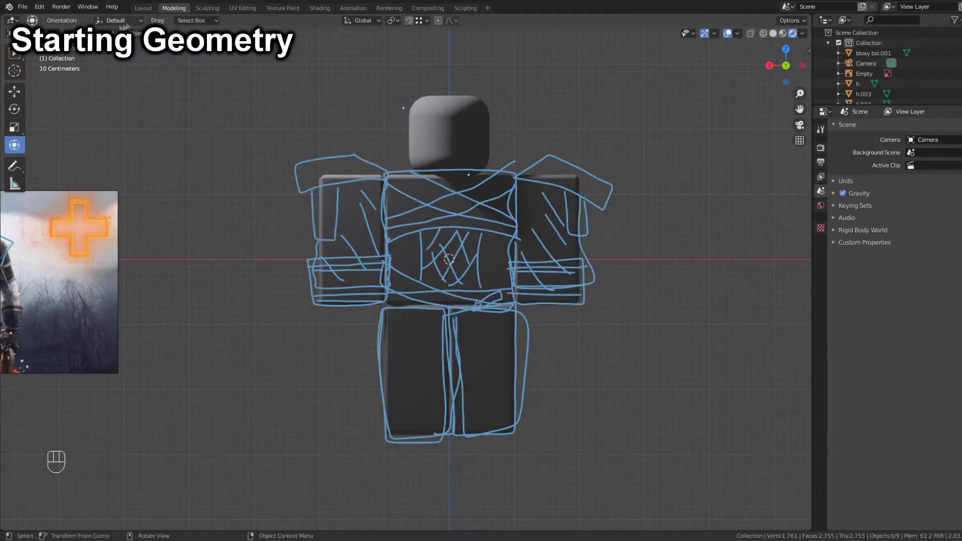
{"action": "left_click", "coordinate": [14, 165]}
{"action": "left_click", "coordinate": [170, 20]}
{"action": "left_click", "coordinate": [207, 56]}
{"action": "left_click", "coordinate": [207, 57]}
{"action": "left_click", "coordinate": [14, 53]}
- Add a cube mesh and move it along X over the rig's arm on the positive X side
{"action": "key", "text": "shift+a"}
{"action": "mouse_move", "coordinate": [129, 61]}
{"action": "left_click", "coordinate": [216, 69]}
{"action": "key", "text": "g"}
{"action": "left_click", "coordinate": [312, 156]}
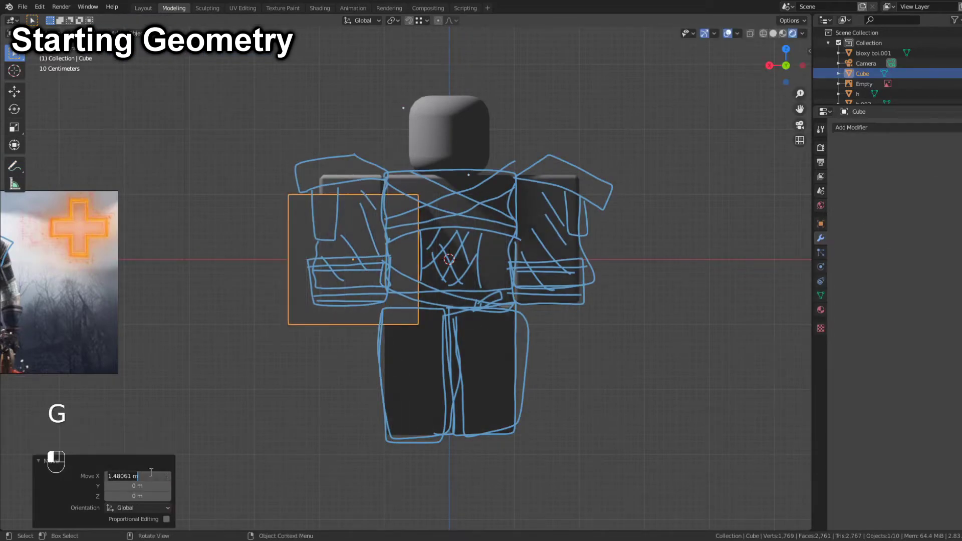
{"action": "key", "text": "Return"}
- Raise the cube about 1.37 m along Z to the shoulder and scale it down uniformly
{"action": "key", "text": "g"}
{"action": "key", "text": "z"}
{"action": "left_click", "coordinate": [455, 134]}
{"action": "key", "text": "s"}
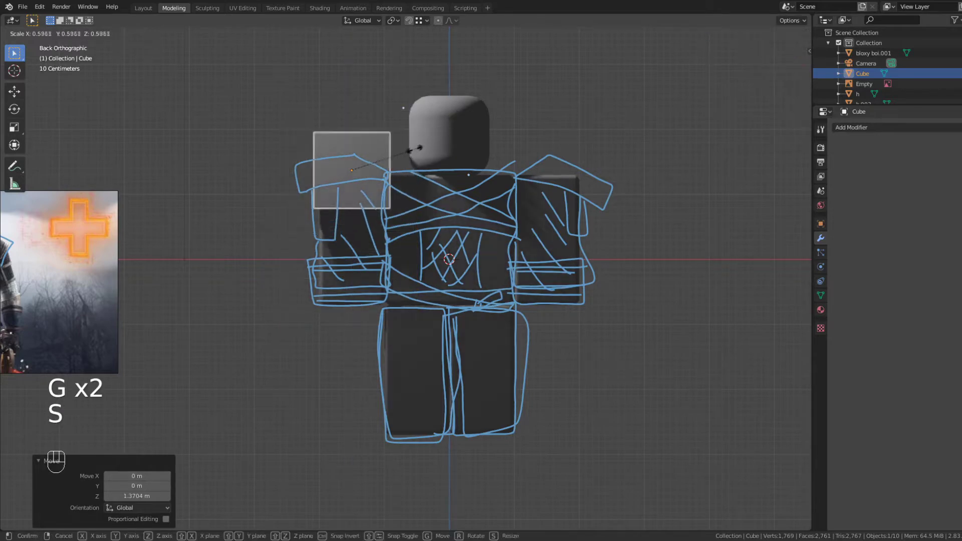
{"action": "left_click", "coordinate": [382, 165]}
{"action": "key", "text": "g"}
{"action": "key", "text": "z"}
{"action": "right_click", "coordinate": [372, 157]}
- Flatten the cube along Z with a scale factor of about 0.395
{"action": "key", "text": "s"}
{"action": "key", "text": "z"}
{"action": "left_click", "coordinate": [369, 168]}
{"action": "middle_click_drag", "start_coordinate": [370, 167], "coordinate": [481, 195]}
- Scale the flattened cube up uniformly and move it into place over the shoulder in back orthographic view
{"action": "key", "text": "s"}
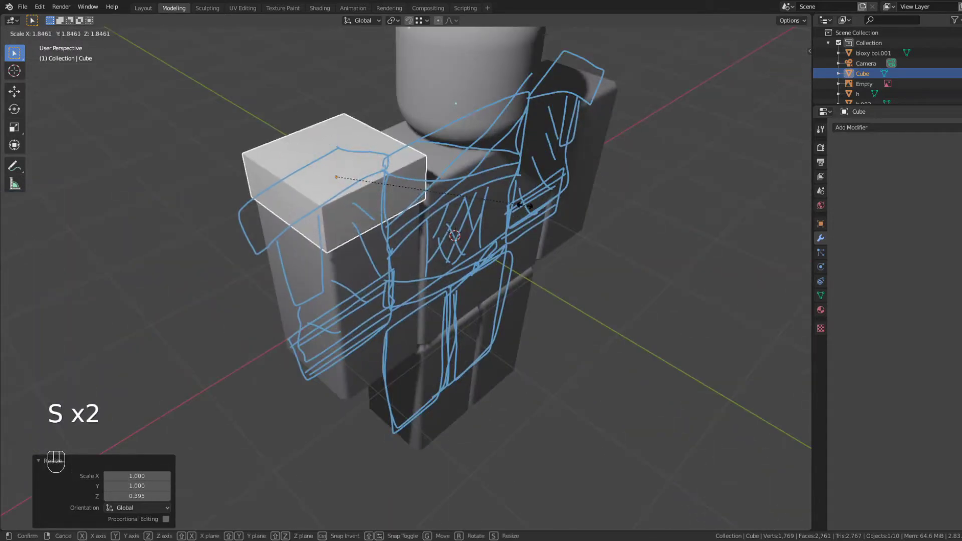
{"action": "left_click", "coordinate": [543, 201]}
{"action": "left_click", "coordinate": [797, 73]}
{"action": "middle_click_drag", "start_coordinate": [581, 118], "coordinate": [588, 199], "text": "shift"}
{"action": "scroll", "coordinate": [627, 166], "scroll_direction": "up", "scroll_amount": 2}
{"action": "key", "text": "g"}
{"action": "left_click", "coordinate": [612, 170]}
- In wireframe Edit Mode, extrude the block's outer side face outward and lower it about 0.11 m toward the drafted pad edge
{"action": "scroll", "coordinate": [582, 195], "scroll_direction": "up", "scroll_amount": 3}
{"action": "key", "text": "Tab"}
{"action": "key", "text": "z"}
{"action": "key", "text": "1"}
{"action": "left_click_drag", "start_coordinate": [369, 114], "coordinate": [306, 226]}
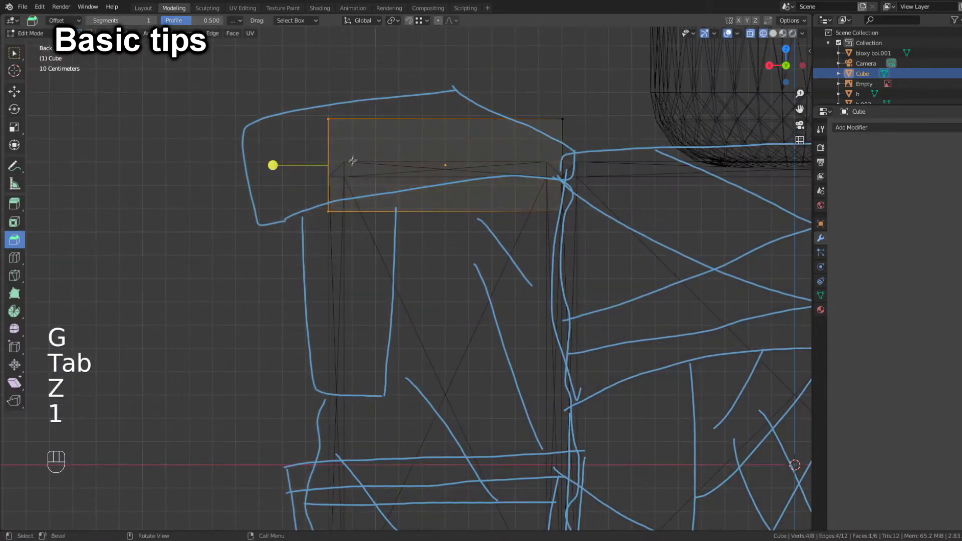
{"action": "key", "text": "e"}
{"action": "left_click", "coordinate": [310, 162]}
{"action": "key", "text": "g"}
{"action": "left_click", "coordinate": [294, 189]}
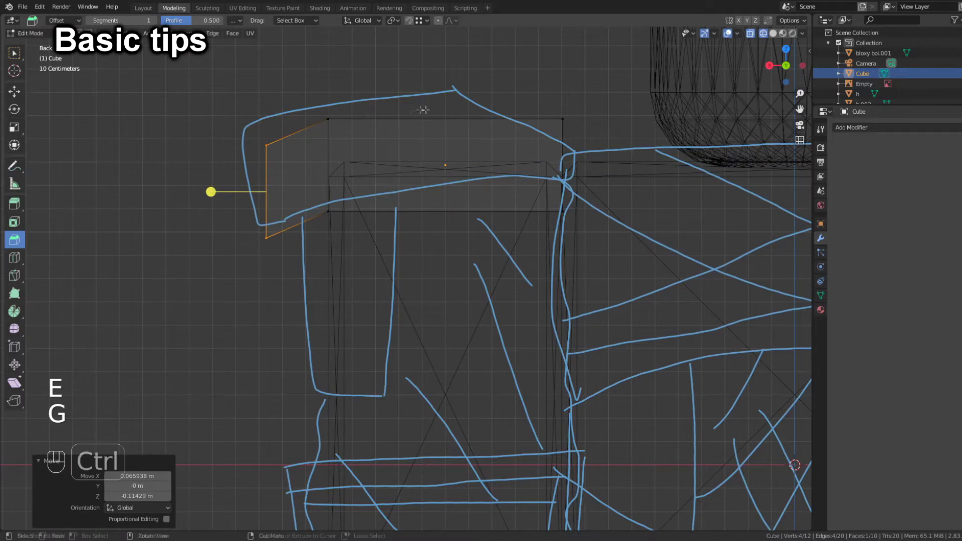
- Add a vertical loop cut near the block's outer side and raise it about 0.06 m along the drafted outline
{"action": "key", "text": "ctrl+r"}
{"action": "left_click", "coordinate": [399, 112]}
{"action": "left_click", "coordinate": [378, 108]}
{"action": "key", "text": "g"}
{"action": "left_click", "coordinate": [374, 95]}
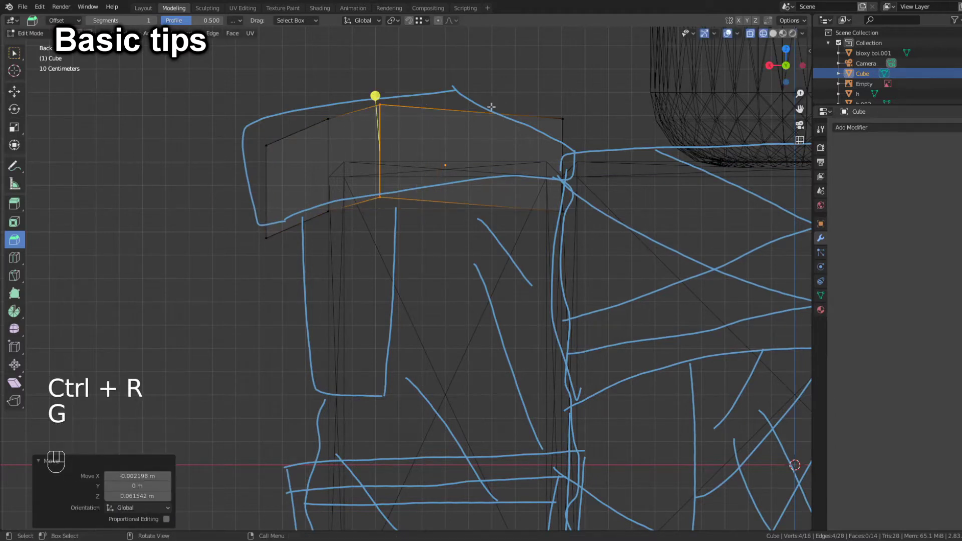
- Add another loop cut closer to the neck and move it up to the drafted outline's peak
{"action": "key", "text": "ctrl+r"}
{"action": "left_click", "coordinate": [471, 150]}
{"action": "left_click", "coordinate": [408, 157]}
{"action": "key", "text": "g"}
{"action": "left_click", "coordinate": [457, 80]}
- Give the pad another section at its neck end, scale that end face to 0.363 and move it onto the drafted inner edge
{"action": "left_click_drag", "start_coordinate": [642, 84], "coordinate": [506, 283]}
{"action": "key", "text": "g"}
{"action": "key", "text": "s"}
{"action": "left_click", "coordinate": [616, 163]}
{"action": "key", "text": "g"}
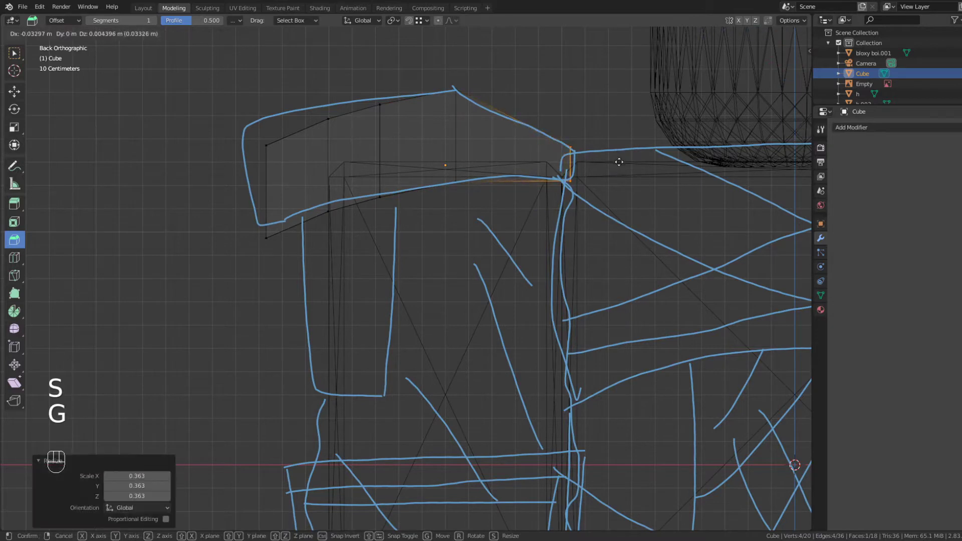
{"action": "left_click", "coordinate": [619, 162]}
- Move the pad's intermediate vertex columns one by one so its profile follows the drafted outline
{"action": "left_click_drag", "start_coordinate": [473, 78], "coordinate": [431, 195]}
{"action": "key", "text": "g"}
{"action": "left_click", "coordinate": [430, 196]}
{"action": "left_click_drag", "start_coordinate": [407, 89], "coordinate": [346, 230]}
{"action": "key", "text": "g"}
{"action": "left_click", "coordinate": [347, 224]}
{"action": "left_click_drag", "start_coordinate": [357, 89], "coordinate": [307, 237]}
{"action": "key", "text": "g"}
{"action": "left_click", "coordinate": [308, 224]}
- Fit the pad's outer end and its upper outer corner to the drafted outline, then return to solid display in Object Mode
{"action": "left_click_drag", "start_coordinate": [296, 120], "coordinate": [247, 274]}
{"action": "key", "text": "g"}
{"action": "left_click", "coordinate": [239, 252]}
{"action": "left_click_drag", "start_coordinate": [293, 95], "coordinate": [241, 154]}
{"action": "key", "text": "g"}
{"action": "left_click", "coordinate": [235, 155]}
{"action": "key", "text": "z"}
{"action": "key", "text": "Tab"}
{"action": "middle_click_drag", "start_coordinate": [296, 176], "coordinate": [315, 221]}
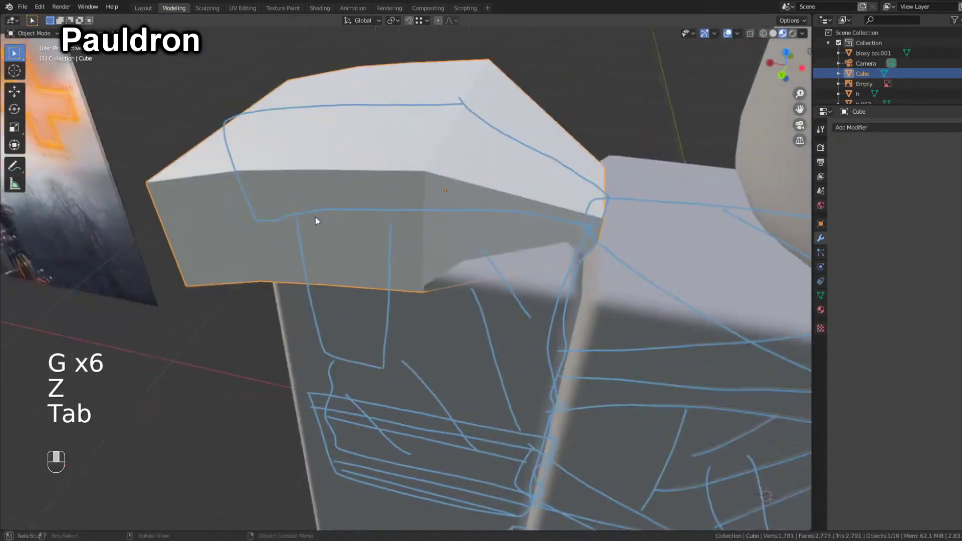
- Try moving the pad's front inner vertical edge with snapping enabled
{"action": "key", "text": "Tab"}
{"action": "key", "text": "1"}
{"action": "left_click", "coordinate": [604, 218]}
{"action": "left_click", "coordinate": [598, 242], "text": "shift"}
{"action": "middle_click_drag", "start_coordinate": [598, 242], "coordinate": [566, 218]}
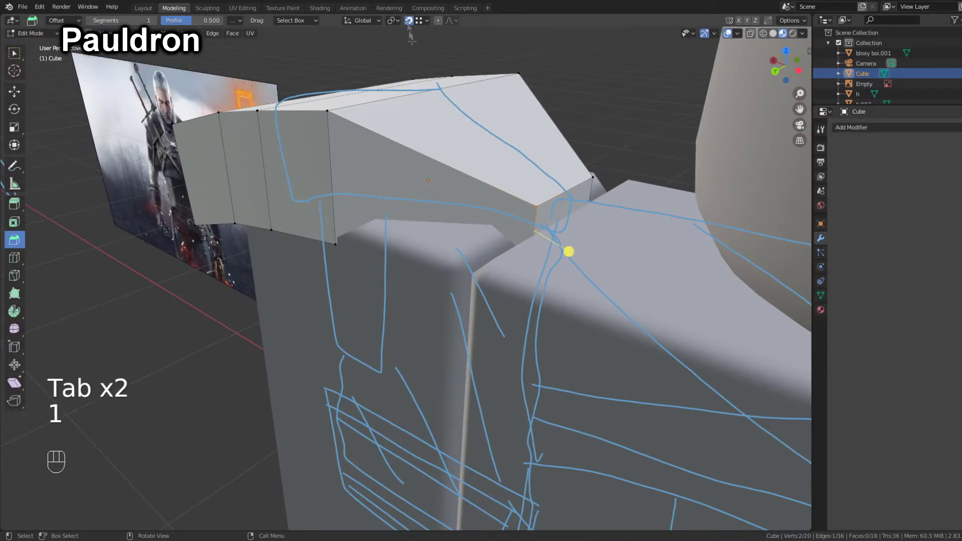
{"action": "key", "text": "g"}
{"action": "left_click", "coordinate": [482, 292]}
- Undo the move of the pad's inner edge and return to its Edit Mode
{"action": "key", "text": "Tab"}
{"action": "middle_click_drag", "start_coordinate": [481, 292], "coordinate": [456, 181]}
{"action": "key", "text": "Tab"}
{"action": "scroll", "coordinate": [295, 179], "scroll_direction": "down", "scroll_amount": 3}
{"action": "key", "text": "ctrl+z"}
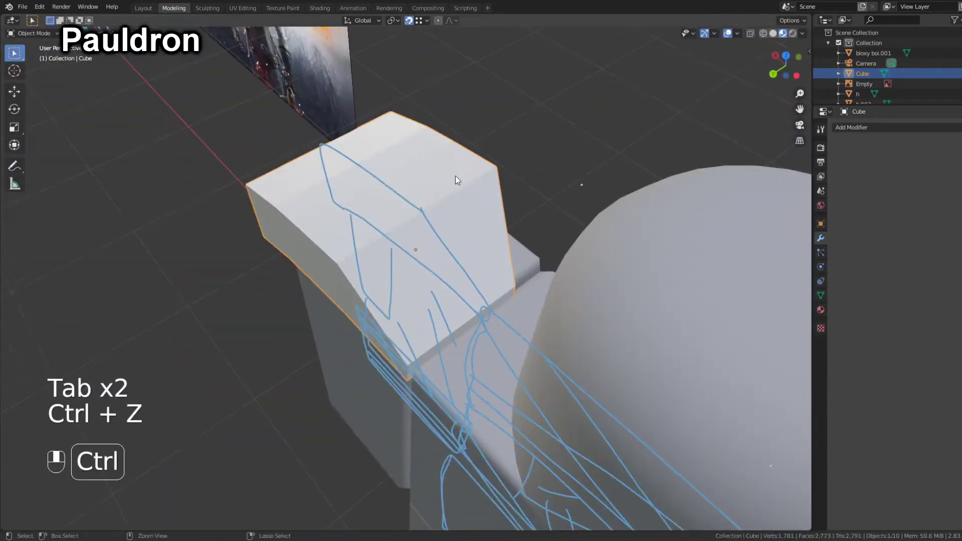
{"action": "key", "text": "ctrl+z"}
{"action": "key", "text": "ctrl+z"}
{"action": "key", "text": "ctrl+z"}
{"action": "scroll", "coordinate": [487, 193], "scroll_direction": "up", "scroll_amount": 2}
- Add a centred loop cut splitting the pad front to back, and delete one half's vertices in top wireframe view
{"action": "left_click", "coordinate": [14, 259]}
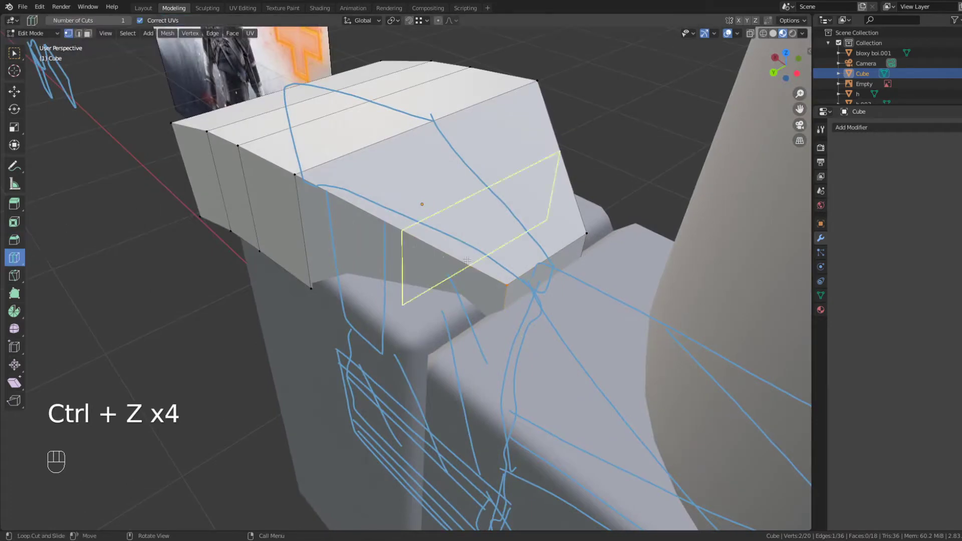
{"action": "left_click", "coordinate": [545, 271]}
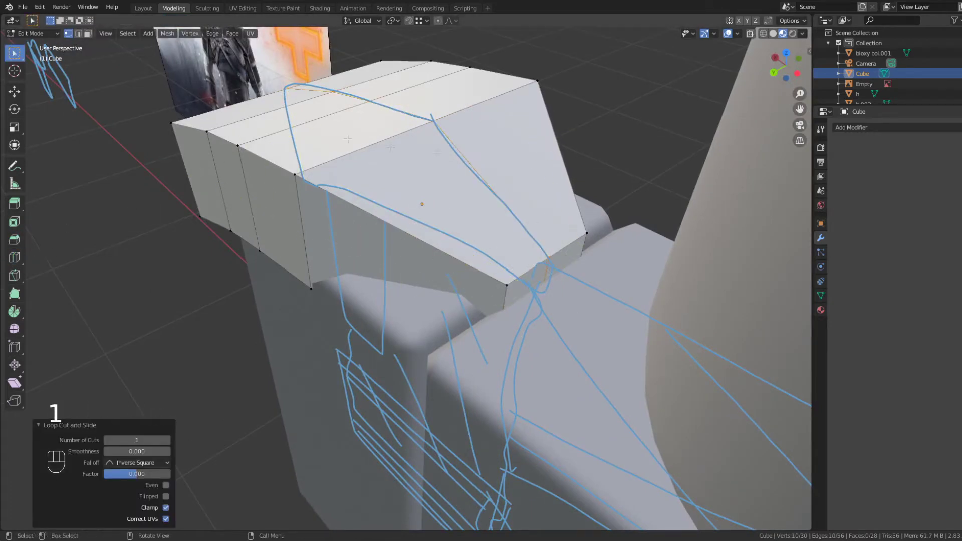
{"action": "middle_click_drag", "start_coordinate": [301, 131], "coordinate": [231, 150]}
{"action": "left_click", "coordinate": [786, 57]}
{"action": "key", "text": "z"}
{"action": "left_click_drag", "start_coordinate": [213, 432], "coordinate": [598, 315]}
{"action": "key", "text": "x"}
{"action": "left_click", "coordinate": [644, 301]}
- Add a Mirror modifier to the remaining half of the pad, mirroring on the Y axis only
{"action": "left_click", "coordinate": [882, 127]}
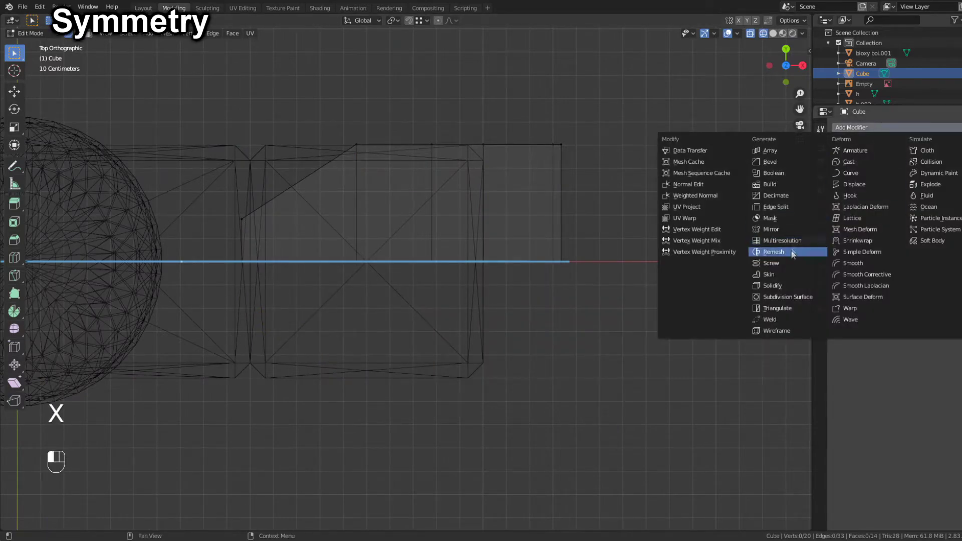
{"action": "left_click", "coordinate": [774, 229]}
{"action": "key", "text": "z"}
{"action": "middle_click_drag", "start_coordinate": [698, 194], "coordinate": [531, 201]}
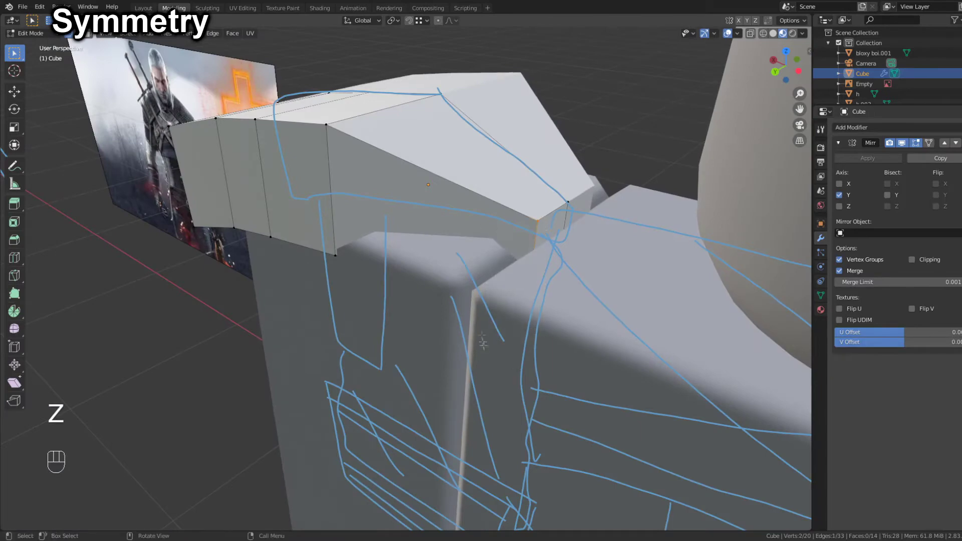
- Move the inner end's outer vertical edge along Y, snapped level with the pad's side corner, and leave Edit Mode
{"action": "middle_click_drag", "start_coordinate": [485, 348], "coordinate": [460, 292]}
{"action": "key", "text": "g"}
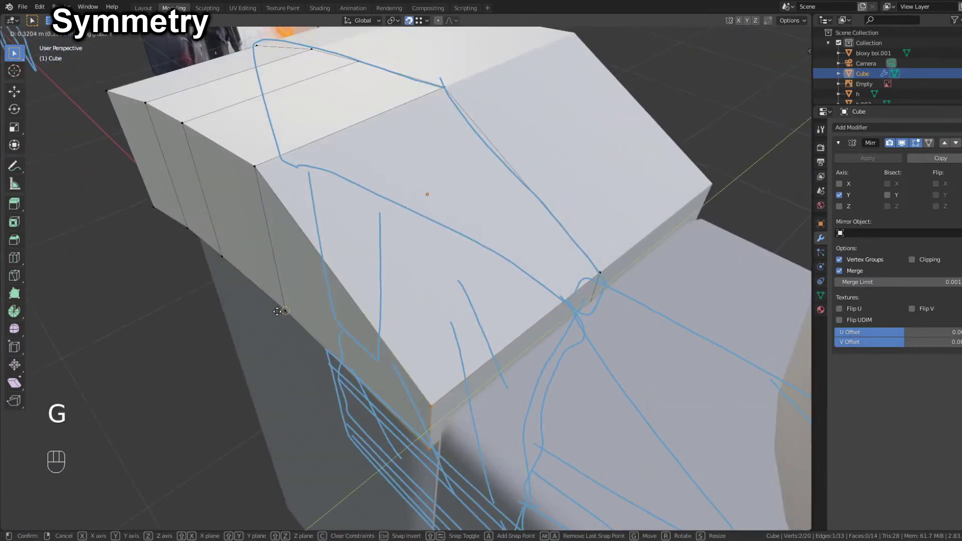
{"action": "key", "text": "Tab"}
{"action": "middle_click_drag", "start_coordinate": [481, 225], "coordinate": [460, 206]}
{"action": "left_click", "coordinate": [577, 125]}
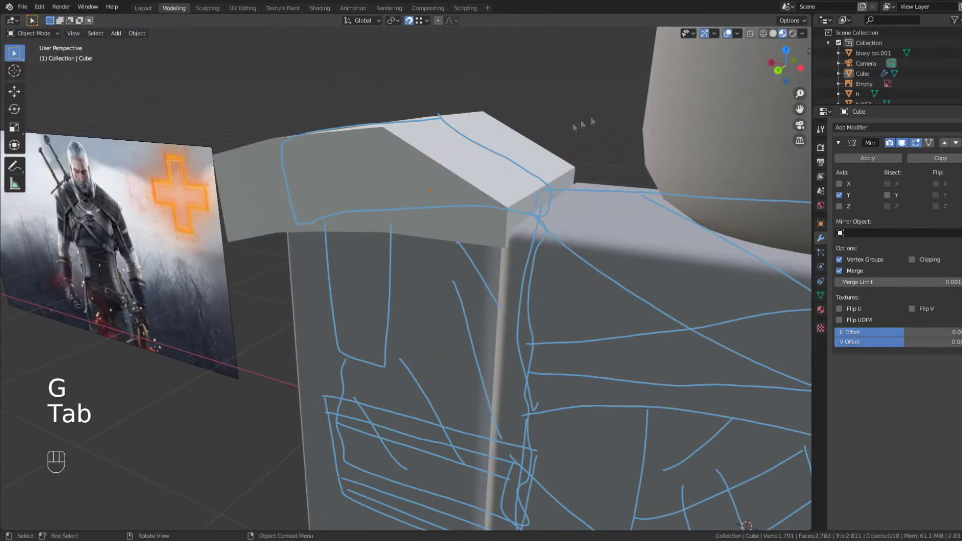
- Switch to the back orthographic view and hide the Note annotation layer
{"action": "left_click", "coordinate": [777, 68]}
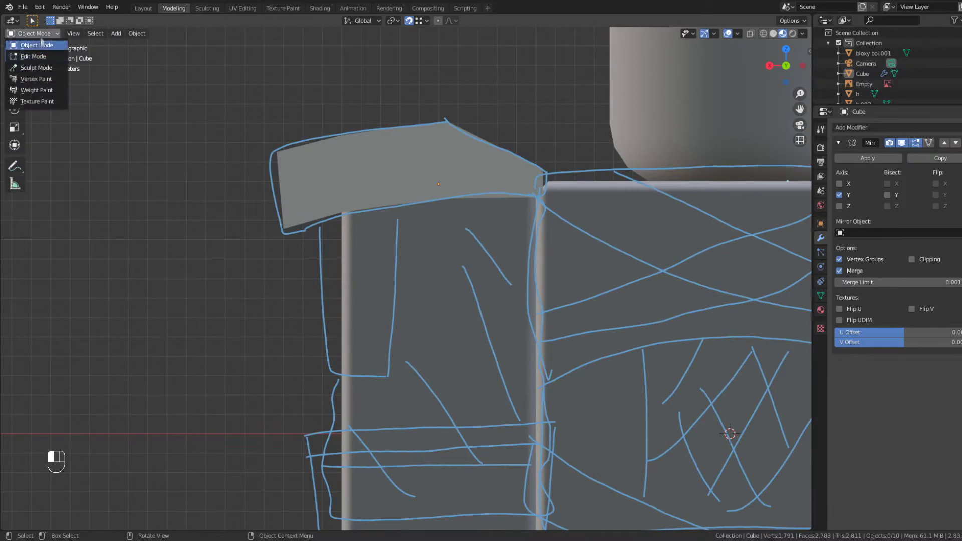
{"action": "left_click", "coordinate": [157, 22]}
{"action": "left_click", "coordinate": [207, 56]}
{"action": "left_click", "coordinate": [156, 22]}
{"action": "scroll", "coordinate": [251, 138], "scroll_direction": "down", "scroll_amount": 3}
{"action": "key", "text": "Tab"}
{"action": "key", "text": "Tab"}
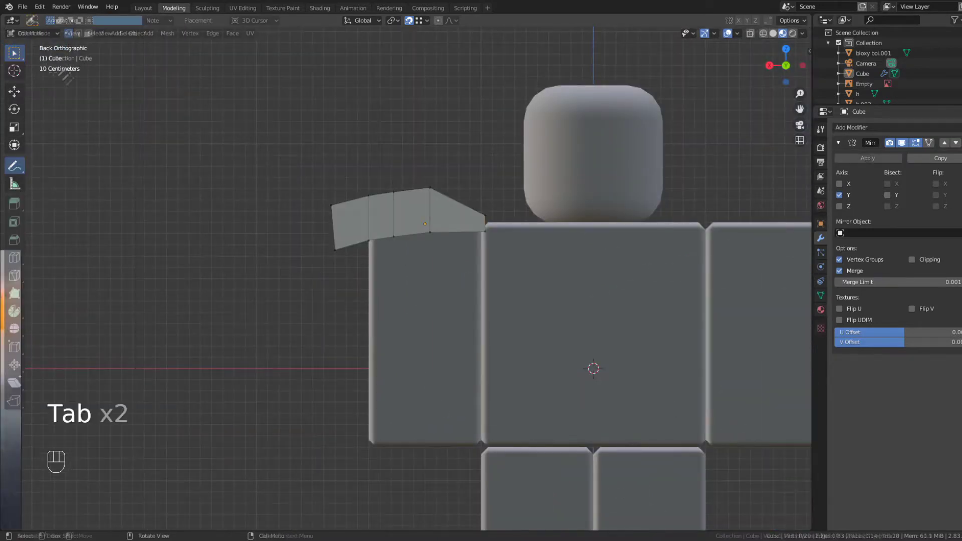
- Mirror the pad on the X axis as well and apply its location, rotation and scale
{"action": "mouse_move", "coordinate": [400, 209]}
{"action": "middle_mouse_down"}
{"action": "mouse_move", "coordinate": [498, 211]}
{"action": "mouse_move", "coordinate": [379, 208]}
{"action": "mouse_move", "coordinate": [406, 195]}
{"action": "middle_mouse_up"}
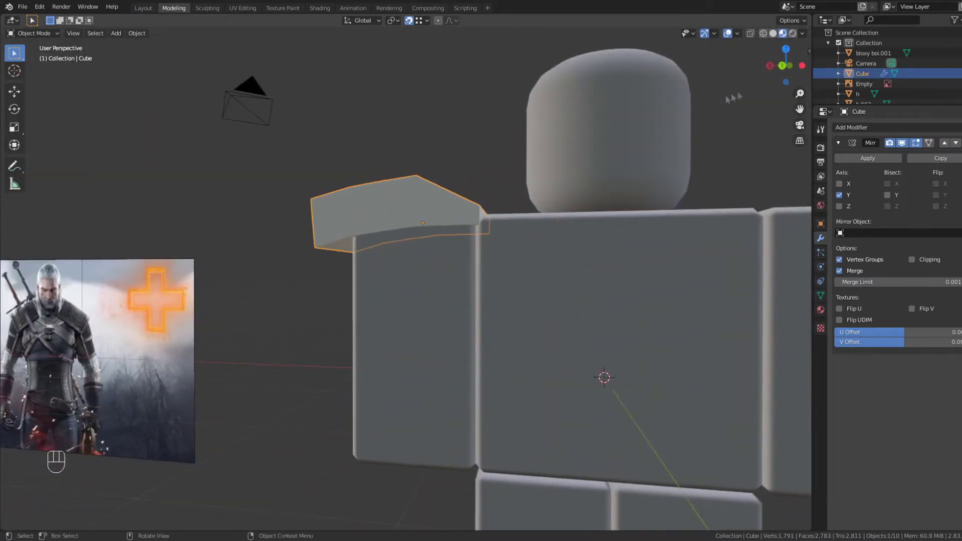
{"action": "left_click", "coordinate": [782, 66]}
{"action": "scroll", "coordinate": [476, 137], "scroll_direction": "down", "scroll_amount": 2}
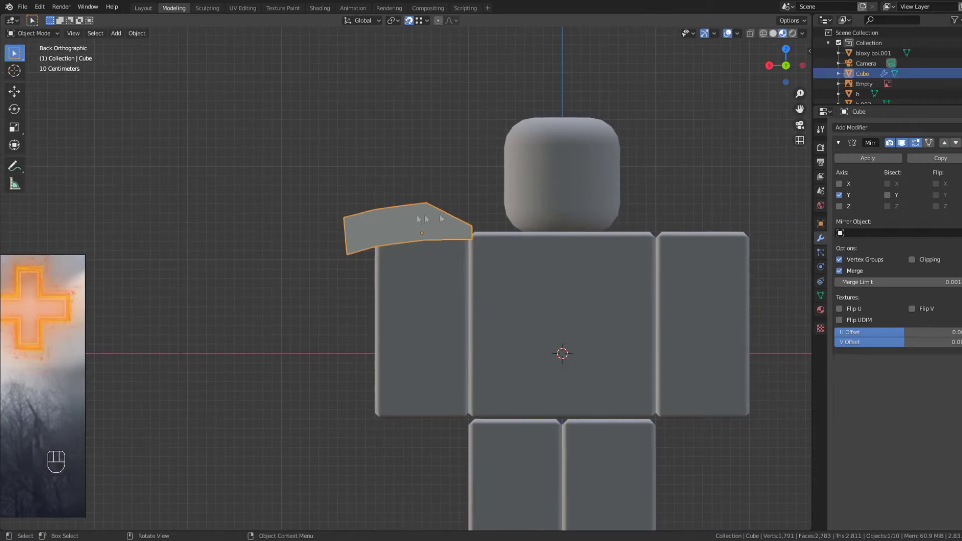
{"action": "left_click", "coordinate": [844, 184]}
{"action": "key", "text": "ctrl+a"}
{"action": "left_click", "coordinate": [483, 187]}
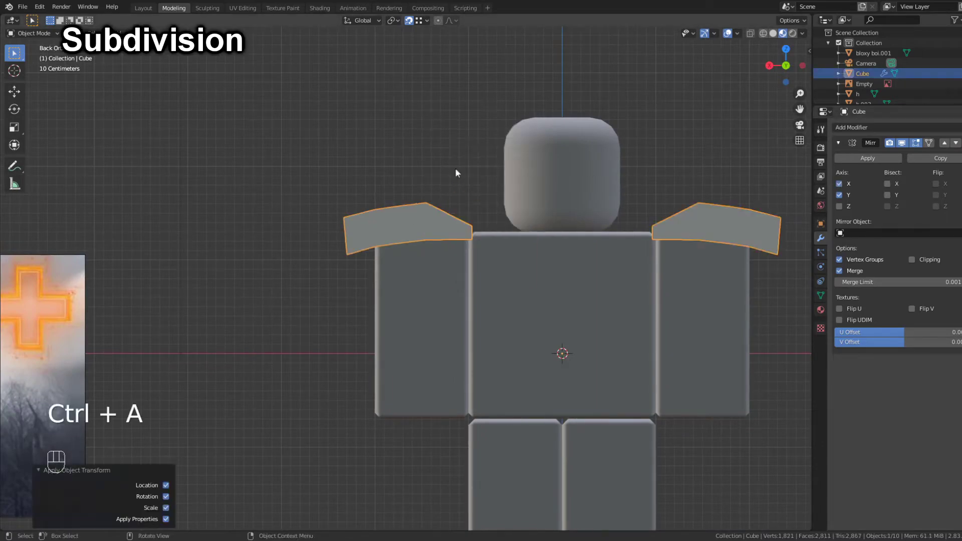
- In Edit Mode, move the pad's lower inner edge down about 0.32 m and about 0.10 m toward the chest
{"action": "scroll", "coordinate": [453, 170], "scroll_direction": "down", "scroll_amount": 1}
{"action": "scroll", "coordinate": [449, 221], "scroll_direction": "up", "scroll_amount": 3}
{"action": "scroll", "coordinate": [494, 212], "scroll_direction": "up", "scroll_amount": 2}
{"action": "middle_click_drag", "start_coordinate": [494, 211], "coordinate": [366, 223], "text": "shift"}
{"action": "scroll", "coordinate": [368, 220], "scroll_direction": "up", "scroll_amount": 2}
{"action": "key", "text": "Tab"}
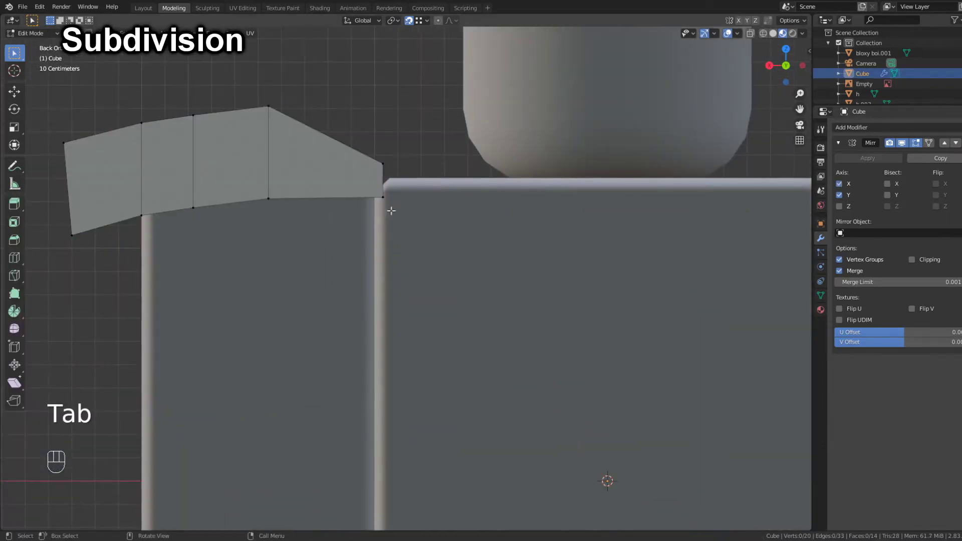
{"action": "key", "text": "z"}
{"action": "left_click", "coordinate": [398, 303]}
{"action": "key", "text": "z"}
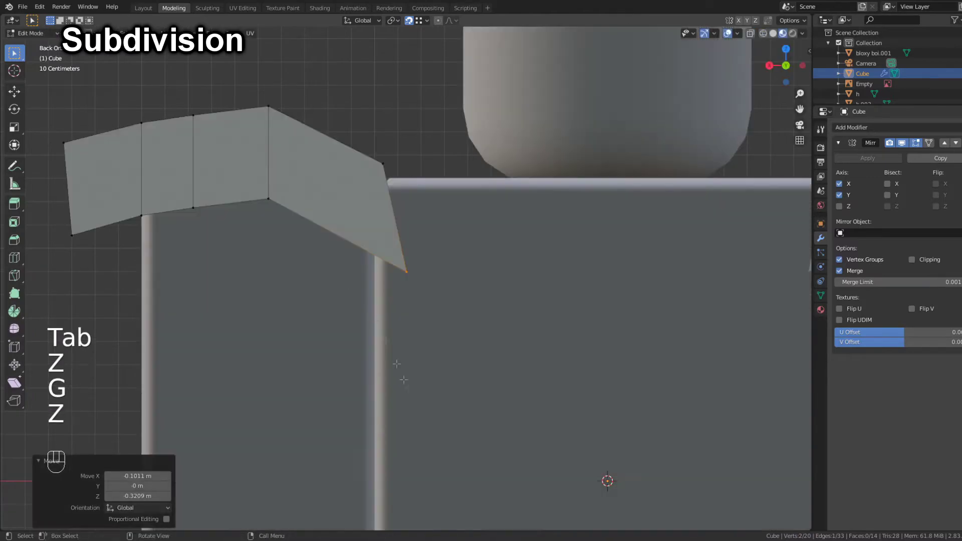
- Lower the neighbouring bottom vertices beneath the pad's peak by about 0.12 m
{"action": "left_click_drag", "start_coordinate": [253, 185], "coordinate": [283, 213]}
{"action": "key", "text": "g"}
{"action": "left_click", "coordinate": [274, 236]}
{"action": "scroll", "coordinate": [269, 278], "scroll_direction": "down", "scroll_amount": 3}
{"action": "key", "text": "z"}
{"action": "scroll", "coordinate": [325, 277], "scroll_direction": "down", "scroll_amount": 2}
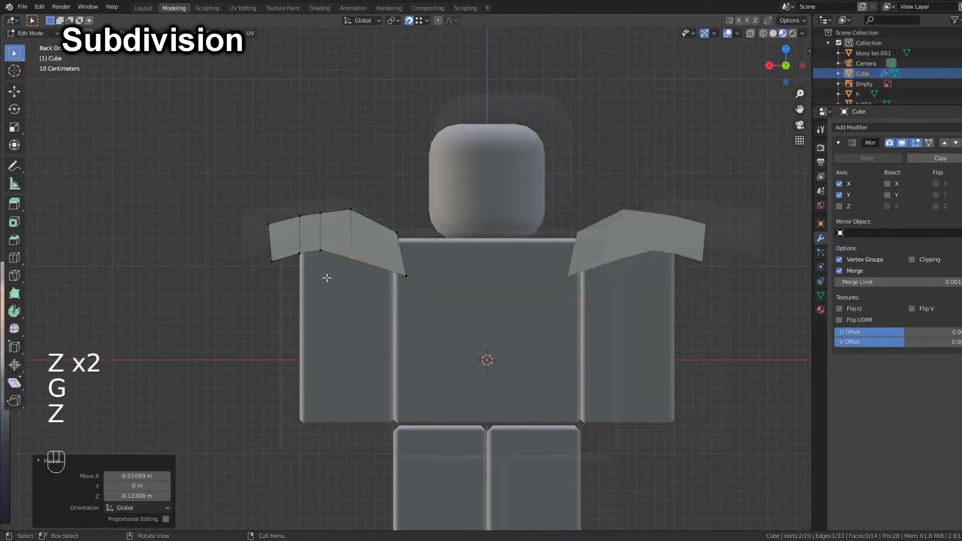
{"action": "scroll", "coordinate": [327, 277], "scroll_direction": "up", "scroll_amount": 1}
{"action": "scroll", "coordinate": [346, 265], "scroll_direction": "up", "scroll_amount": 3}
- Return to Object Mode and add a Subdivision Surface modifier to the shoulder pad
{"action": "key", "text": "Tab"}
{"action": "middle_click_drag", "start_coordinate": [362, 254], "coordinate": [420, 287]}
{"action": "key", "text": "Tab"}
{"action": "key", "text": "2"}
{"action": "key", "text": "Tab"}
{"action": "left_click", "coordinate": [852, 127]}
{"action": "left_click", "coordinate": [780, 301]}
{"action": "middle_click_drag", "start_coordinate": [779, 301], "coordinate": [577, 215]}
- Add a Bevel modifier to the pad and place it above the Subdivision Surface modifier
{"action": "left_click", "coordinate": [851, 127]}
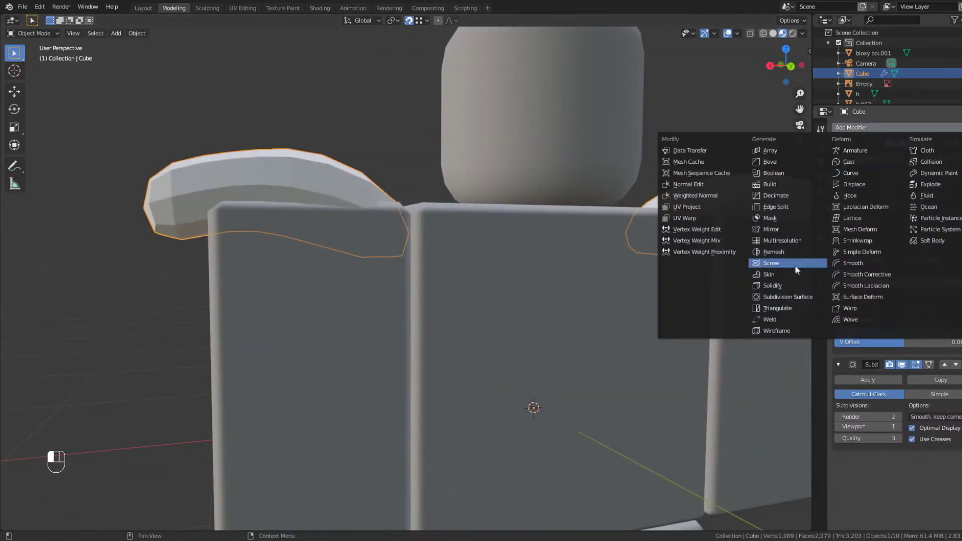
{"action": "left_click", "coordinate": [781, 162]}
{"action": "left_click", "coordinate": [943, 463]}
{"action": "middle_click_drag", "start_coordinate": [681, 317], "coordinate": [761, 335]}
- Try creasing the path of upper edges along one side of the pad to 1.000
{"action": "key", "text": "Tab"}
{"action": "scroll", "coordinate": [566, 258], "scroll_direction": "up", "scroll_amount": 3}
{"action": "key", "text": "2"}
{"action": "left_click", "coordinate": [519, 232]}
{"action": "middle_click_drag", "start_coordinate": [518, 231], "coordinate": [329, 296]}
{"action": "left_click", "coordinate": [416, 234], "text": "ctrl"}
{"action": "middle_click_drag", "start_coordinate": [256, 345], "coordinate": [493, 244]}
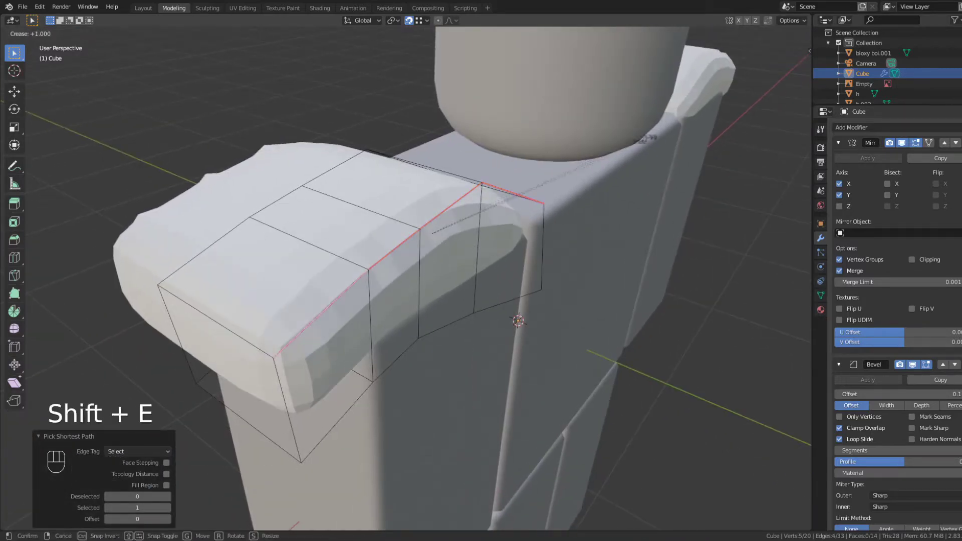
- Select the lower edge path along with the upper one on the pad's side, and undo the last trial change
{"action": "left_click", "coordinate": [494, 370]}
{"action": "middle_click_drag", "start_coordinate": [494, 401], "coordinate": [439, 394]}
{"action": "scroll", "coordinate": [516, 411], "scroll_direction": "up", "scroll_amount": 2}
{"action": "scroll", "coordinate": [439, 394], "scroll_direction": "down", "scroll_amount": 2}
{"action": "left_click", "coordinate": [416, 430], "text": "shift"}
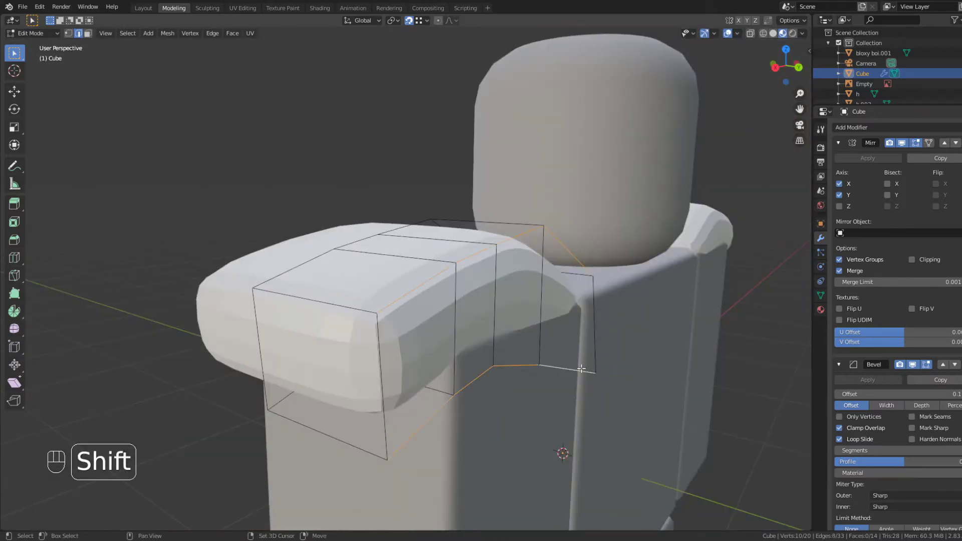
{"action": "left_click", "coordinate": [348, 257]}
{"action": "scroll", "coordinate": [249, 255], "scroll_direction": "up", "scroll_amount": 6}
{"action": "middle_click_drag", "start_coordinate": [348, 257], "coordinate": [498, 296]}
{"action": "scroll", "coordinate": [241, 260], "scroll_direction": "down", "scroll_amount": 3}
{"action": "key", "text": "ctrl+z"}
{"action": "scroll", "coordinate": [466, 321], "scroll_direction": "down", "scroll_amount": 3}
{"action": "key", "text": "Tab"}
{"action": "key", "text": "Tab"}
{"action": "key", "text": "Tab"}
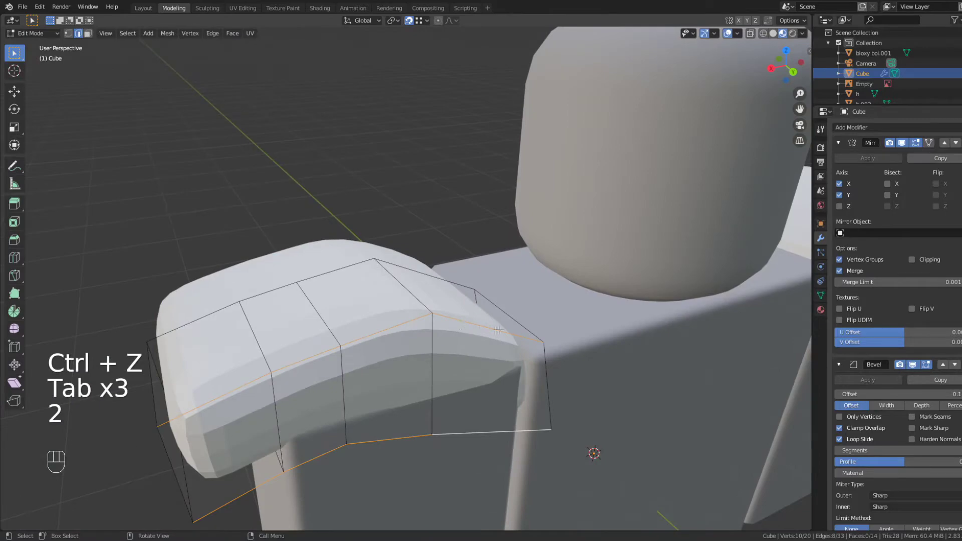
- Enable Clipping in the Mirror modifier and move the pad's selected side edges along Y
{"action": "middle_click_drag", "start_coordinate": [497, 330], "coordinate": [564, 217]}
{"action": "left_click", "coordinate": [932, 264]}
{"action": "key", "text": "g"}
{"action": "key", "text": "y"}
{"action": "left_click", "coordinate": [703, 249]}
{"action": "middle_click_drag", "start_coordinate": [702, 249], "coordinate": [672, 216]}
{"action": "key", "text": "g"}
{"action": "middle_click", "coordinate": [690, 206]}
{"action": "left_click", "coordinate": [702, 211]}
- Try a loop cut along the pad's length, check it in Object Mode and undo it
{"action": "key", "text": "Tab"}
{"action": "key", "text": "Tab"}
{"action": "key", "text": "3"}
{"action": "left_click_drag", "start_coordinate": [398, 243], "coordinate": [502, 266]}
{"action": "key", "text": "Tab"}
{"action": "middle_click_drag", "start_coordinate": [659, 260], "coordinate": [342, 166]}
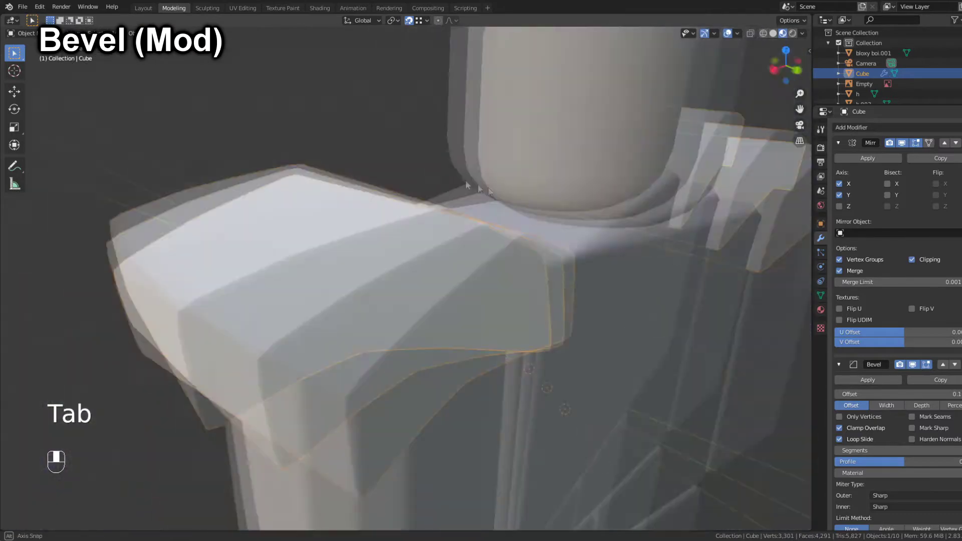
{"action": "key", "text": "ctrl+z"}
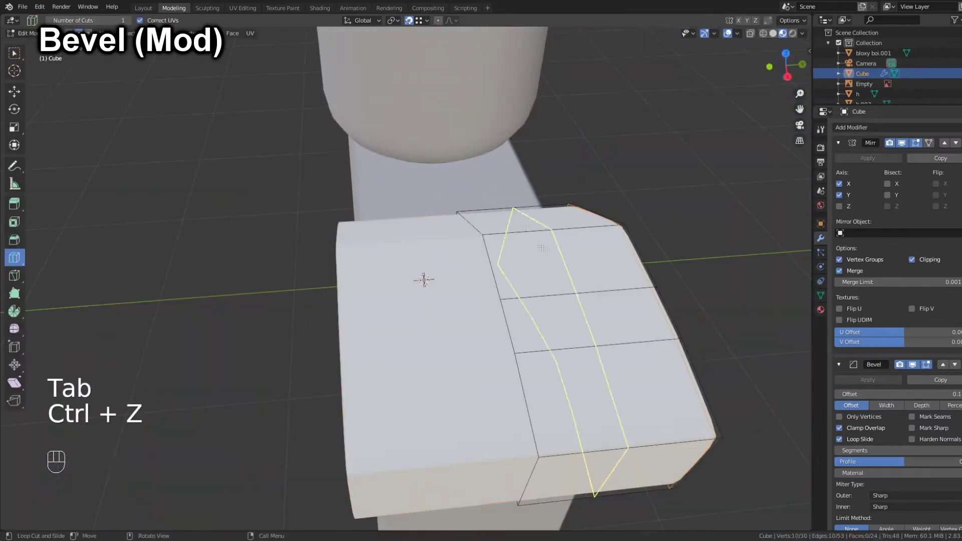
{"action": "key", "text": "ctrl+z"}
- Add a lengthwise loop cut slid toward the pad's side edge, and return to Object Mode
{"action": "left_click_drag", "start_coordinate": [415, 263], "coordinate": [471, 279]}
{"action": "key", "text": "Tab"}
{"action": "middle_click_drag", "start_coordinate": [471, 279], "coordinate": [466, 219]}
{"action": "scroll", "coordinate": [506, 196], "scroll_direction": "down", "scroll_amount": 5}
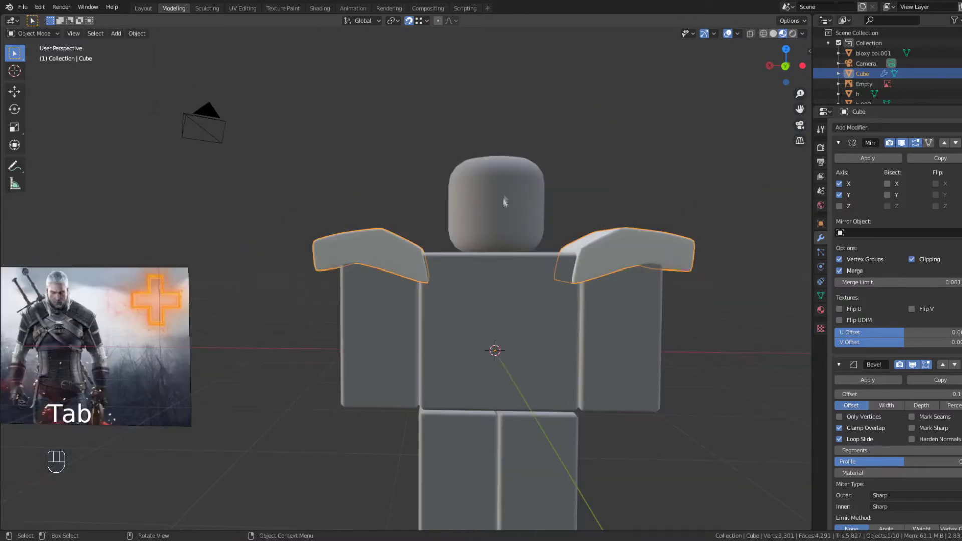
- Deselect the pads in back orthographic view and make the Note annotation layer visible again
{"action": "left_click", "coordinate": [786, 65]}
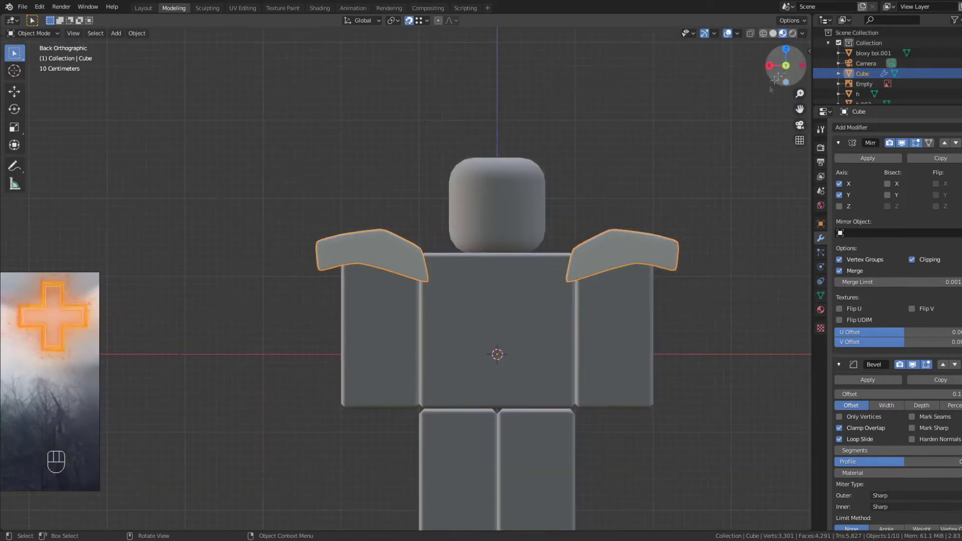
{"action": "left_click", "coordinate": [421, 195]}
{"action": "scroll", "coordinate": [381, 196], "scroll_direction": "down", "scroll_amount": 2}
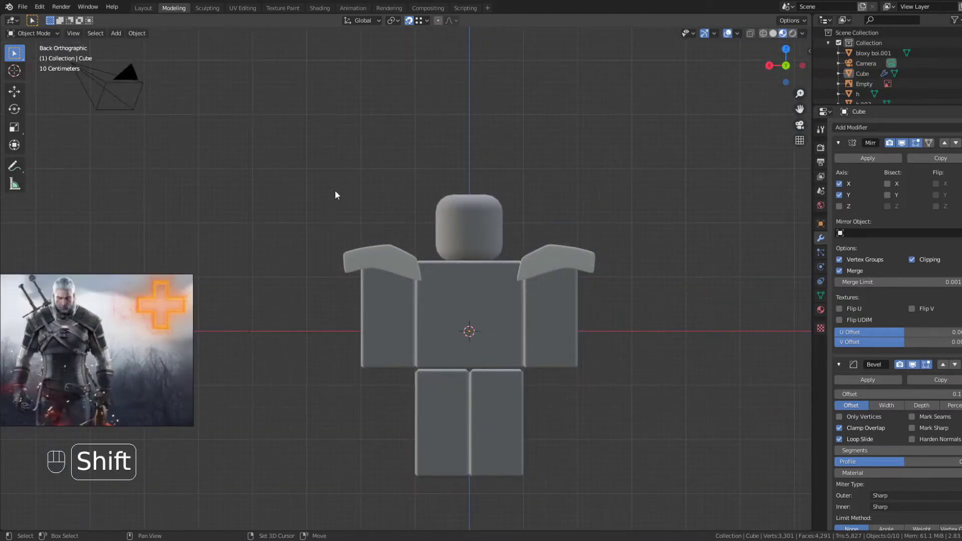
{"action": "middle_click_drag", "start_coordinate": [335, 190], "coordinate": [347, 173], "text": "shift"}
{"action": "scroll", "coordinate": [404, 190], "scroll_direction": "up", "scroll_amount": 3}
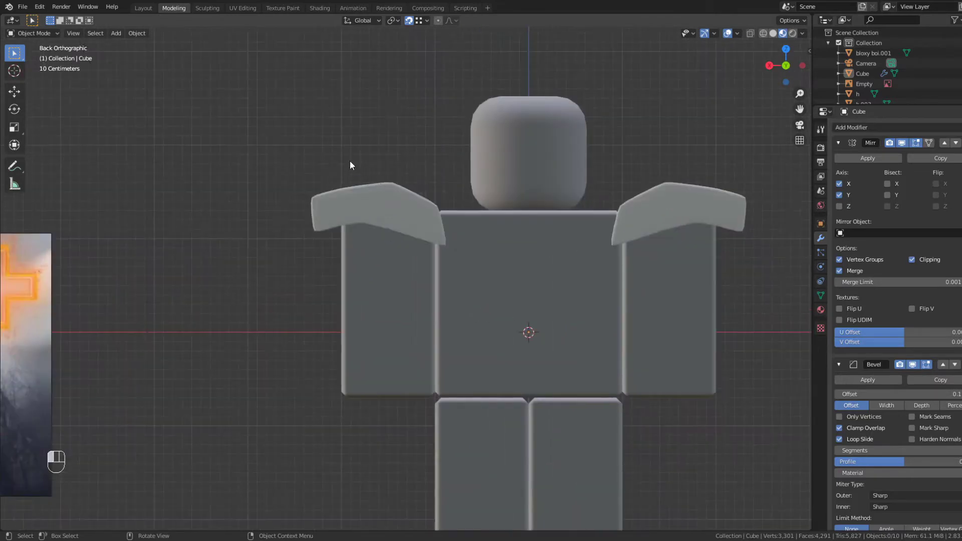
{"action": "left_click", "coordinate": [159, 21]}
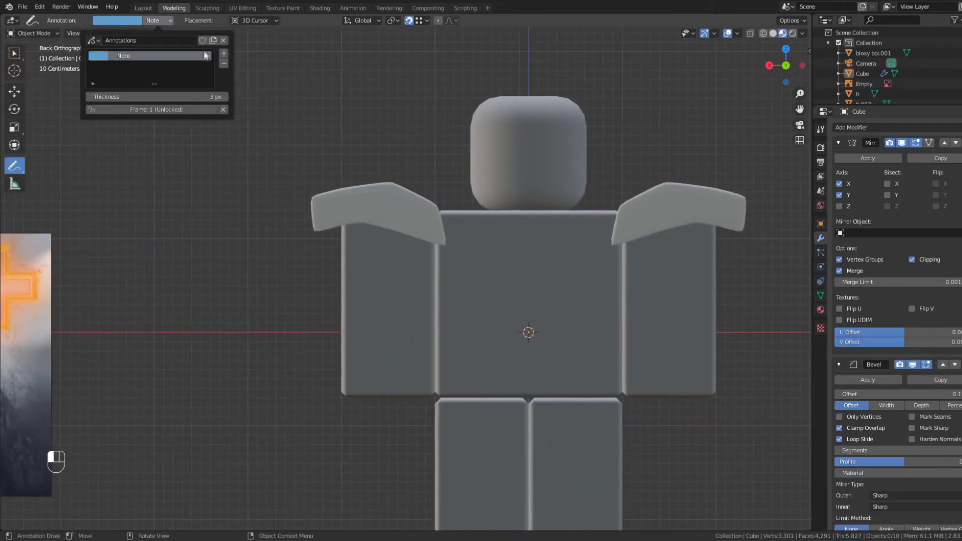
{"action": "left_click", "coordinate": [207, 55]}
{"action": "left_click", "coordinate": [208, 56]}
{"action": "left_click", "coordinate": [207, 56]}
{"action": "left_click", "coordinate": [14, 52]}
- Add a cube, scale it uniformly to 0.485 and move it over the upper arm below the shoulder pad
{"action": "left_click", "coordinate": [116, 33]}
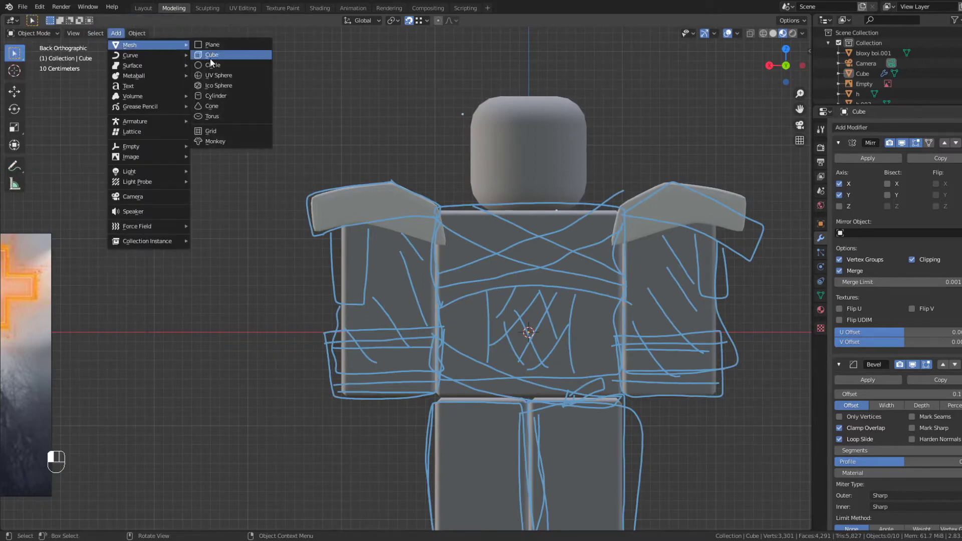
{"action": "left_click", "coordinate": [211, 58]}
{"action": "key", "text": "g"}
{"action": "left_click", "coordinate": [378, 73]}
{"action": "key", "text": "s"}
{"action": "left_click", "coordinate": [394, 280]}
{"action": "key", "text": "g"}
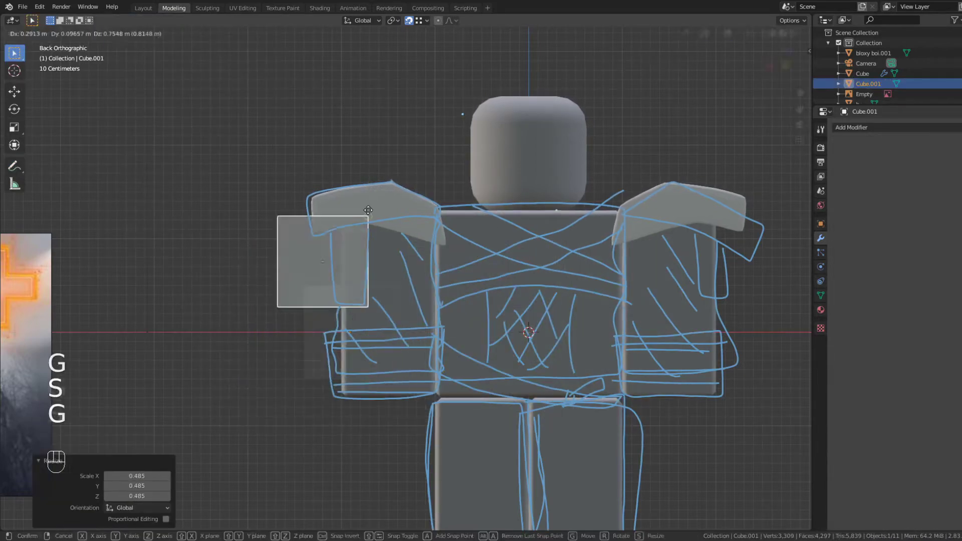
{"action": "left_click", "coordinate": [396, 209]}
- Shrink the new cube to the drawn plate's width and scale it along Y by about 2.549 across the arm's depth
{"action": "scroll", "coordinate": [416, 123], "scroll_direction": "up", "scroll_amount": 2}
{"action": "key", "text": "s"}
{"action": "left_click", "coordinate": [363, 195]}
{"action": "middle_click_drag", "start_coordinate": [363, 195], "coordinate": [435, 223]}
{"action": "key", "text": "s"}
{"action": "key", "text": "y"}
{"action": "left_click", "coordinate": [591, 247]}
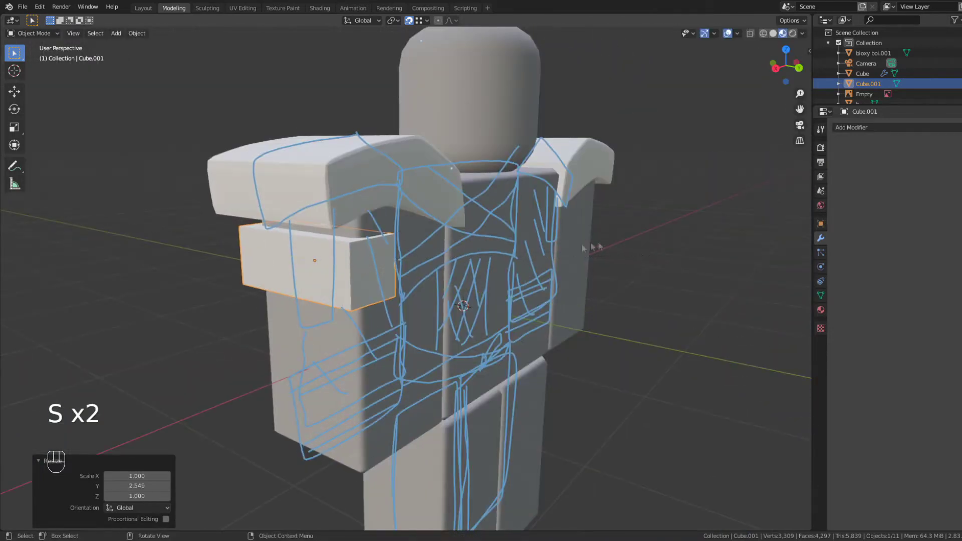
- Add a centred loop cut dividing the block along Y and delete one half
{"action": "key", "text": "Tab"}
{"action": "scroll", "coordinate": [324, 260], "scroll_direction": "up", "scroll_amount": 2}
{"action": "left_click", "coordinate": [14, 257]}
{"action": "left_click", "coordinate": [233, 207]}
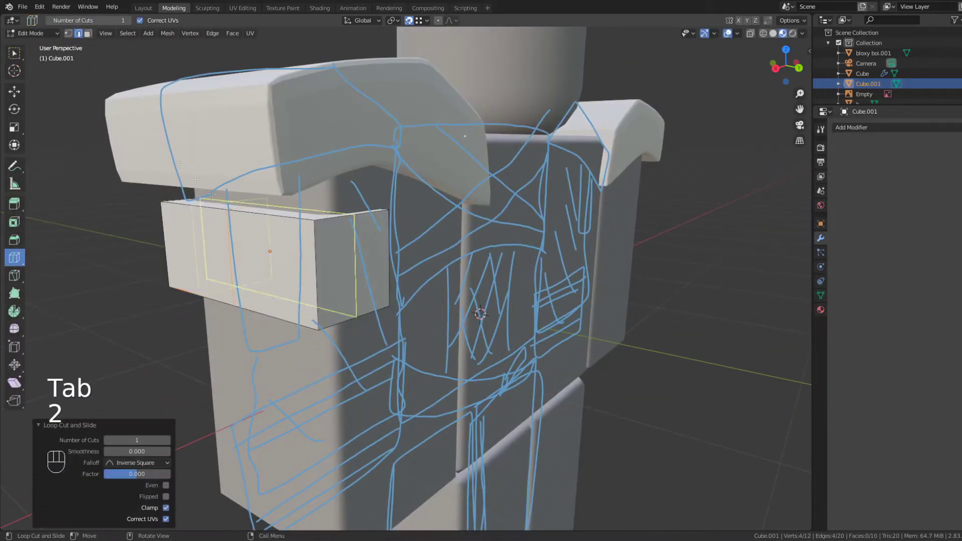
{"action": "middle_click_drag", "start_coordinate": [153, 151], "coordinate": [229, 220]}
{"action": "key", "text": "z"}
{"action": "middle_click_drag", "start_coordinate": [289, 194], "coordinate": [263, 191]}
{"action": "left_click_drag", "start_coordinate": [263, 191], "coordinate": [343, 354]}
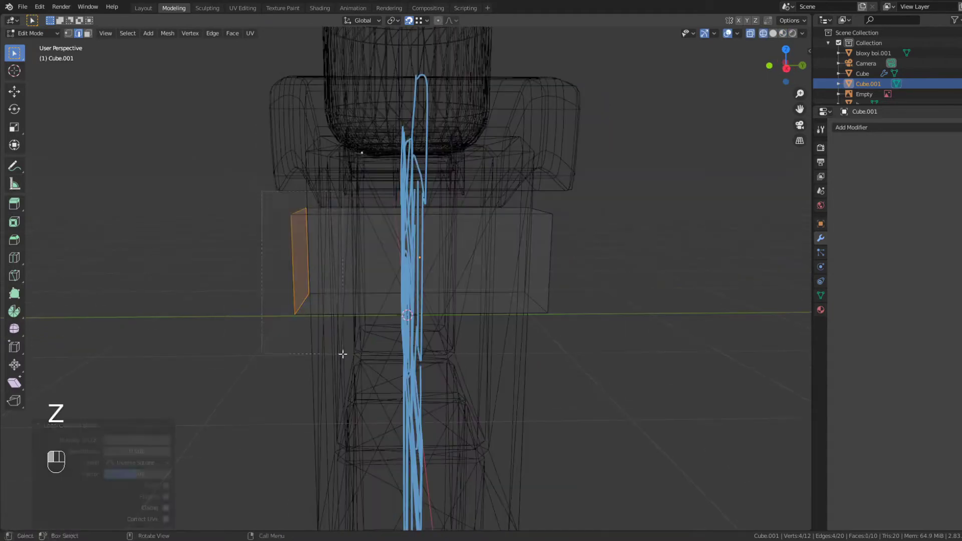
{"action": "key", "text": "x"}
{"action": "left_click", "coordinate": [335, 268]}
- Add a Mirror modifier to the half block, mirroring on Y only
{"action": "middle_click_drag", "start_coordinate": [361, 266], "coordinate": [316, 270]}
{"action": "key", "text": "shift+z"}
{"action": "left_click", "coordinate": [853, 127]}
{"action": "left_click", "coordinate": [788, 232]}
{"action": "left_click", "coordinate": [839, 195]}
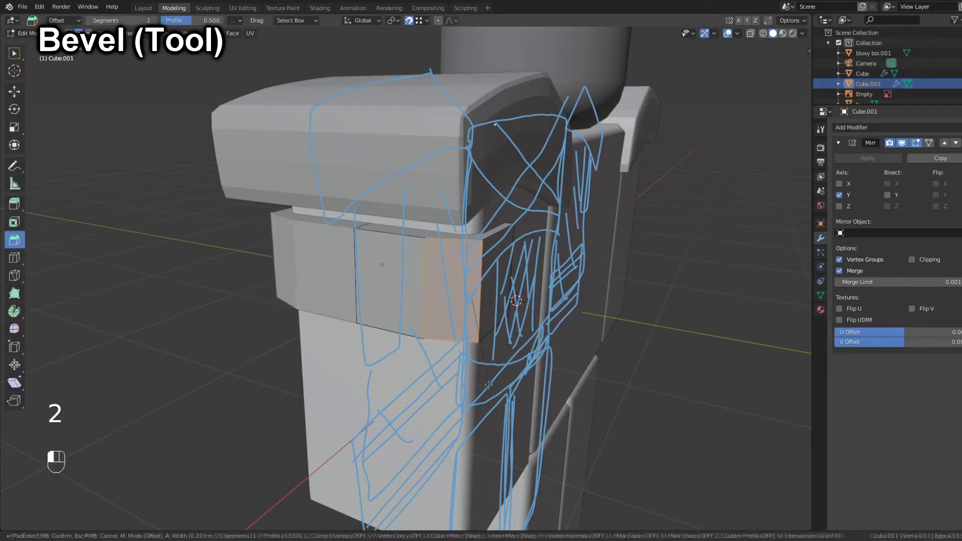
- Bevel the block's outer vertical edge with one segment and move the resulting edge about -0.022 m along Y
{"action": "left_click_drag", "start_coordinate": [483, 381], "coordinate": [483, 381]}
{"action": "key", "text": "1"}
{"action": "key", "text": "2"}
{"action": "left_click", "coordinate": [481, 293]}
{"action": "middle_click_drag", "start_coordinate": [494, 292], "coordinate": [453, 295]}
{"action": "key", "text": "g"}
{"action": "middle_click_drag", "start_coordinate": [454, 295], "coordinate": [461, 293]}
{"action": "key", "text": "g"}
{"action": "left_click", "coordinate": [459, 290]}
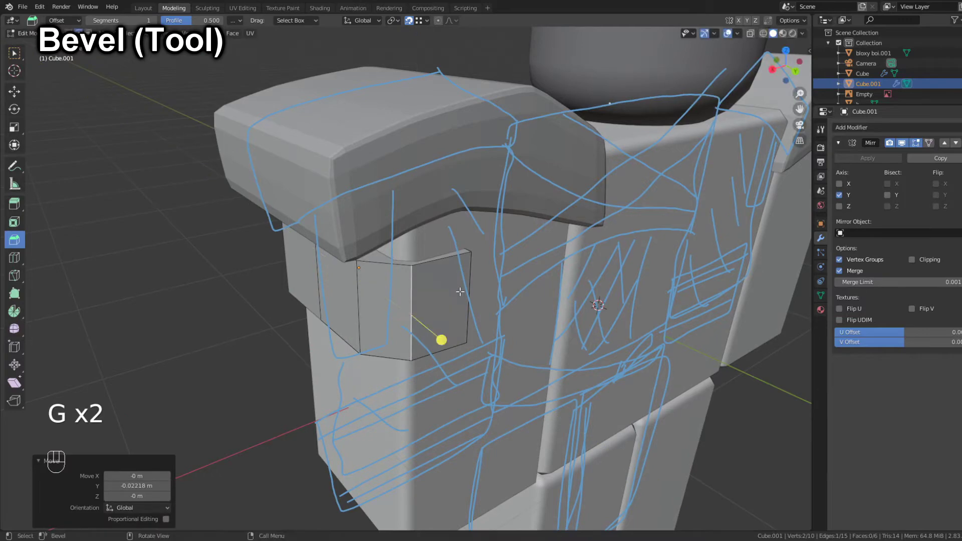
- Adjust the block's other vertical edges to fit around the arm, moving the outer one about -0.009 m along X
{"action": "left_click", "coordinate": [466, 291]}
{"action": "left_click", "coordinate": [364, 292]}
{"action": "left_click", "coordinate": [388, 318]}
{"action": "key", "text": "g"}
{"action": "middle_click", "coordinate": [396, 323]}
{"action": "left_click", "coordinate": [402, 324]}
{"action": "key", "text": "g"}
{"action": "middle_click", "coordinate": [404, 323]}
{"action": "left_click", "coordinate": [404, 322]}
{"action": "middle_click_drag", "start_coordinate": [404, 321], "coordinate": [272, 249]}
{"action": "key", "text": "g"}
{"action": "left_click", "coordinate": [274, 254]}
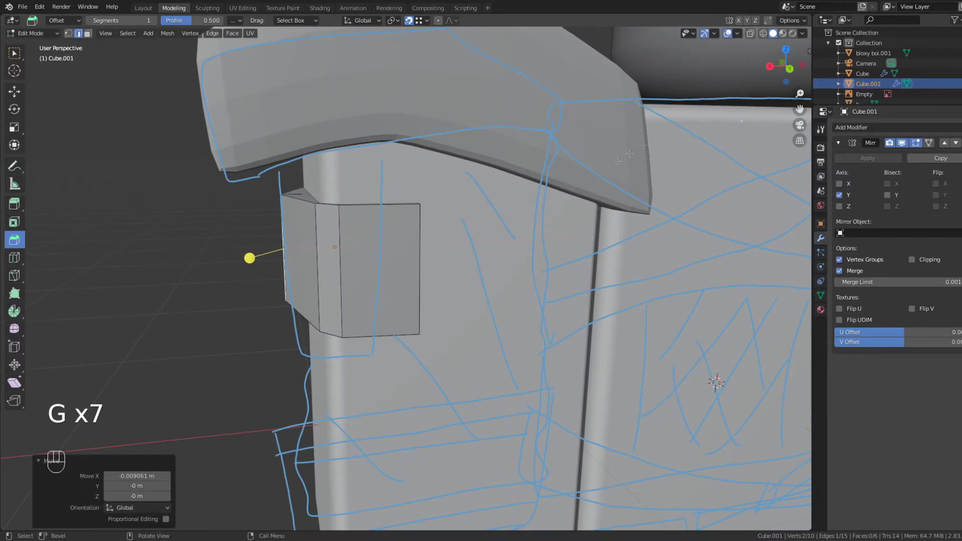
- Taper the block to the annotated outline in back wireframe view, moving the upper inner corner about 0.024 m along X
{"action": "left_click", "coordinate": [789, 68]}
{"action": "key", "text": "z"}
{"action": "key", "text": "1"}
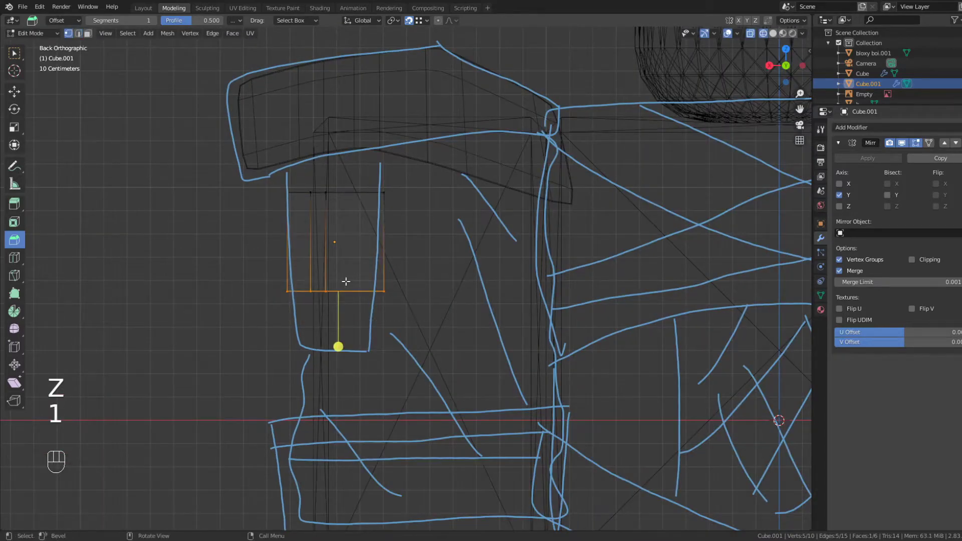
{"action": "key", "text": "g"}
{"action": "left_click", "coordinate": [185, 326]}
{"action": "left_click_drag", "start_coordinate": [410, 279], "coordinate": [362, 311]}
{"action": "key", "text": "g"}
{"action": "left_click", "coordinate": [410, 330]}
{"action": "left_click", "coordinate": [356, 198]}
{"action": "key", "text": "g"}
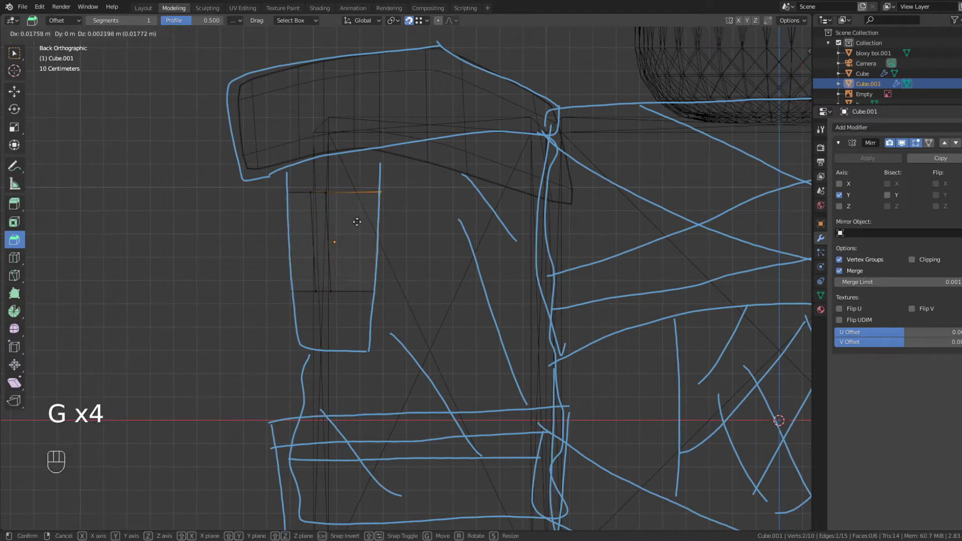
{"action": "left_click", "coordinate": [355, 224]}
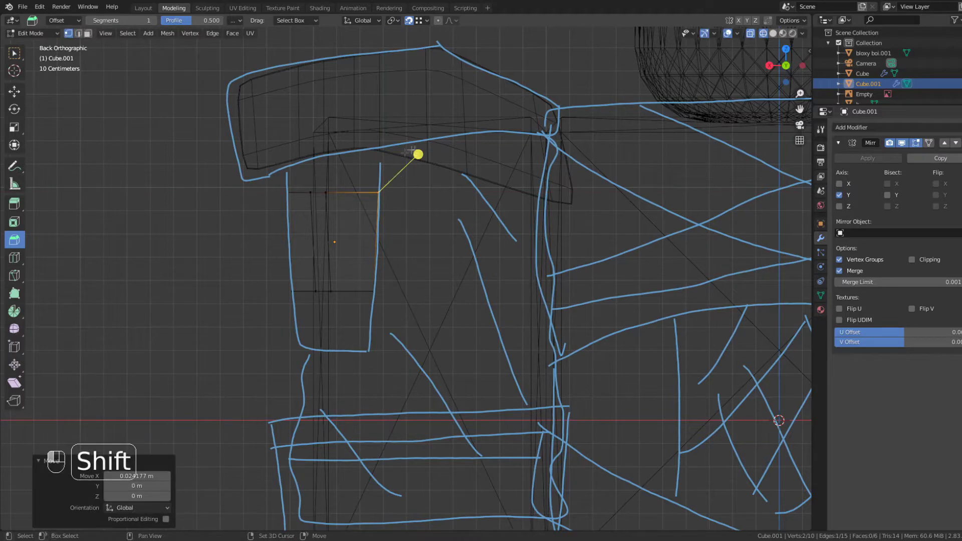
- Extrude the block's top face up into the shoulder pad and shift it about -0.018 m along X
{"action": "middle_click_drag", "start_coordinate": [256, 233], "coordinate": [249, 263], "text": "shift"}
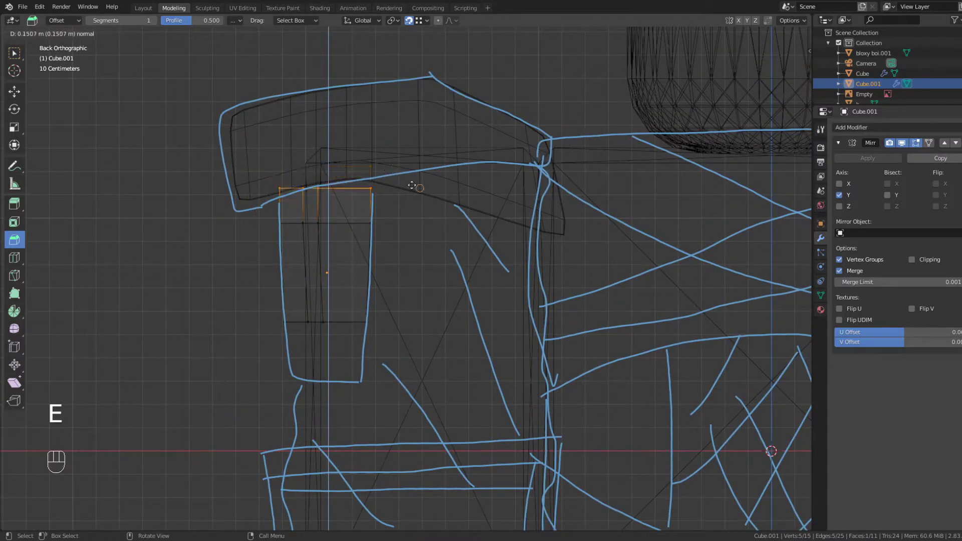
{"action": "left_click", "coordinate": [394, 247]}
{"action": "left_click", "coordinate": [406, 120]}
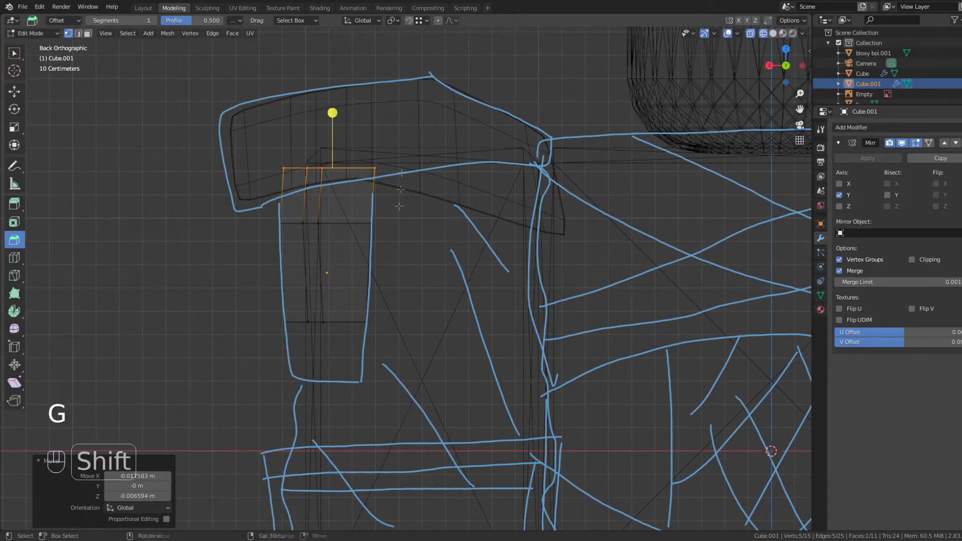
- Extrude the block's bottom face down to the outline's lower end, fit its outer corner and level the remaining vertices along Z
{"action": "middle_click_drag", "start_coordinate": [400, 205], "coordinate": [416, 102], "text": "shift"}
{"action": "left_click_drag", "start_coordinate": [414, 190], "coordinate": [252, 223]}
{"action": "scroll", "coordinate": [251, 221], "scroll_direction": "up", "scroll_amount": 3}
{"action": "key", "text": "e"}
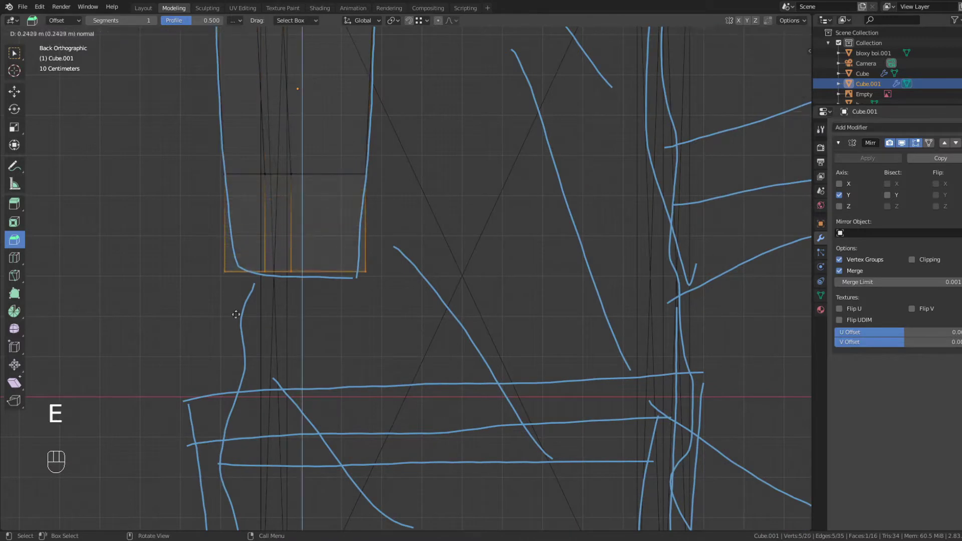
{"action": "left_click", "coordinate": [236, 314]}
{"action": "key", "text": "g"}
{"action": "left_click", "coordinate": [259, 312]}
{"action": "left_click_drag", "start_coordinate": [274, 301], "coordinate": [274, 301]}
{"action": "key", "text": "g"}
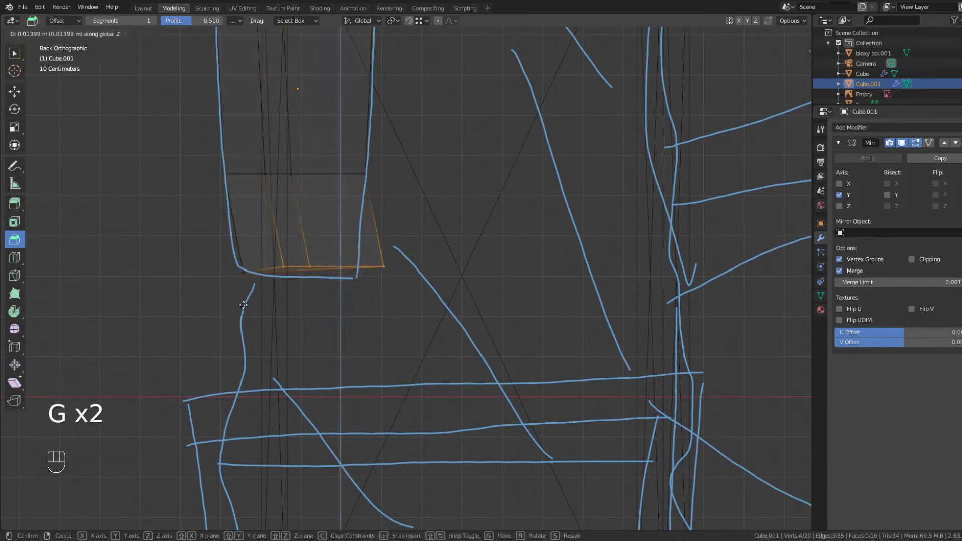
{"action": "left_click", "coordinate": [235, 319]}
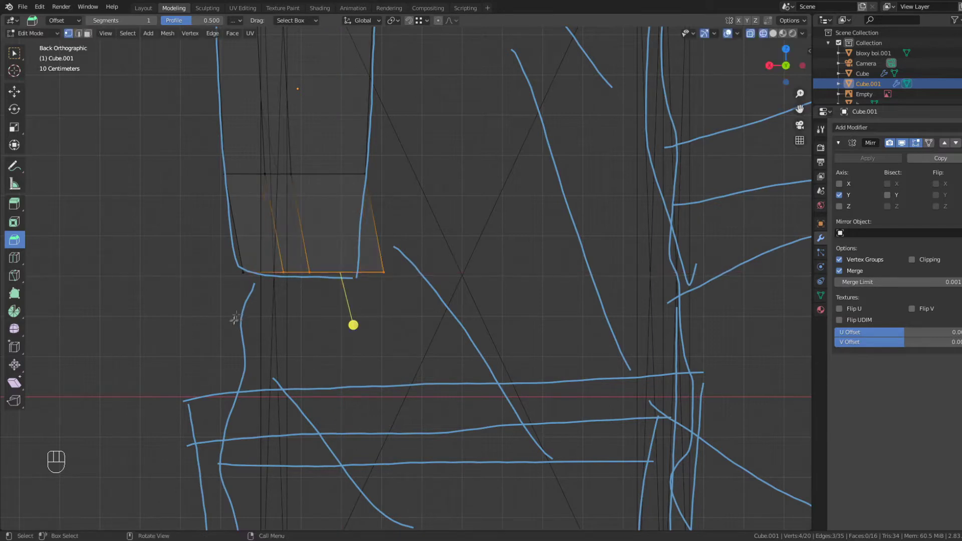
- Turn on snapping, realign the shifted bottom vertices with the edges above and pull the inner bottom corner toward the outline
{"action": "left_click", "coordinate": [410, 20]}
{"action": "key", "text": "g"}
{"action": "left_click", "coordinate": [379, 236]}
{"action": "left_click_drag", "start_coordinate": [349, 311], "coordinate": [349, 311]}
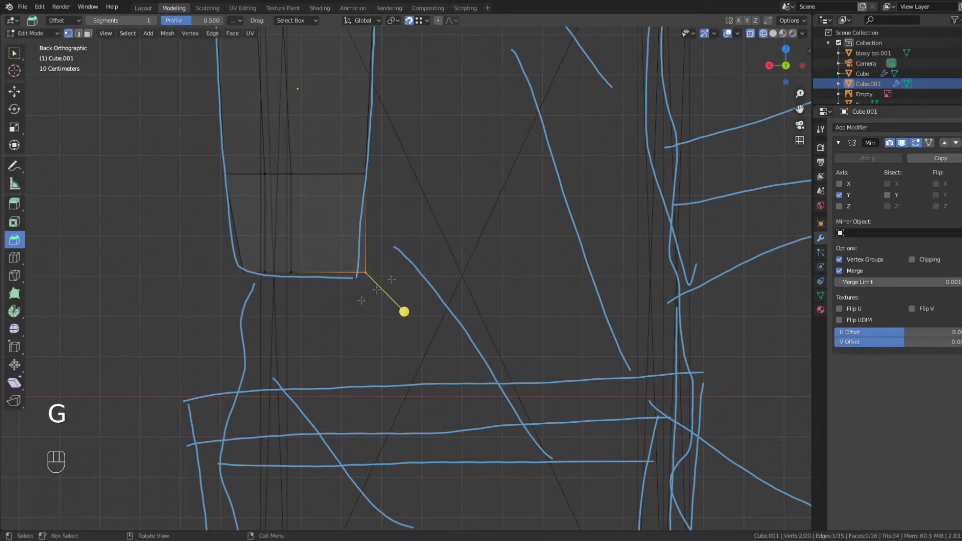
{"action": "left_click", "coordinate": [370, 233]}
- Adjust vertices around the plate's bevelled lower edge in shaded view, shifting the one above the bottom along Y
{"action": "key", "text": "z"}
{"action": "middle_click_drag", "start_coordinate": [370, 267], "coordinate": [414, 326]}
{"action": "left_click", "coordinate": [424, 320]}
{"action": "key", "text": "g"}
{"action": "middle_click", "coordinate": [410, 336]}
{"action": "left_click", "coordinate": [411, 335]}
{"action": "left_click", "coordinate": [419, 252]}
{"action": "key", "text": "g"}
{"action": "middle_click", "coordinate": [419, 251]}
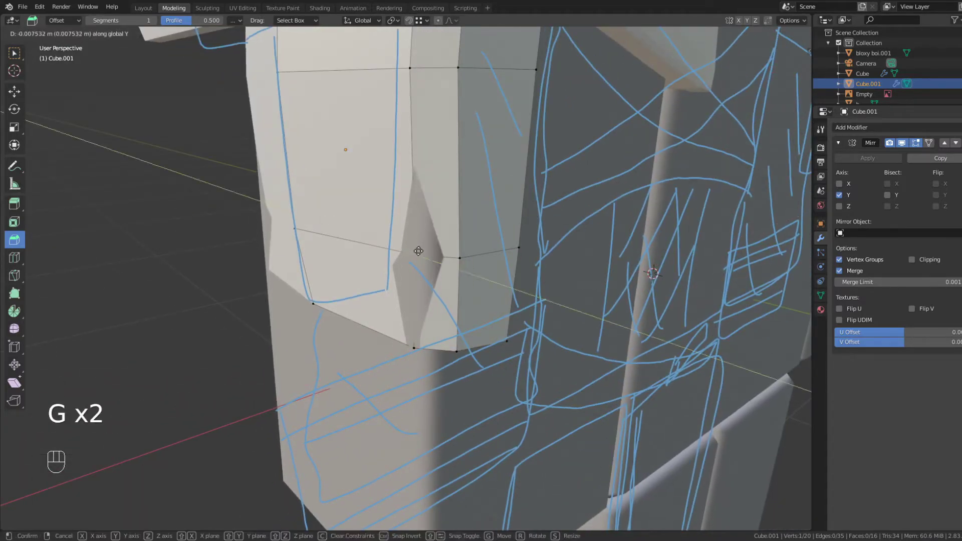
{"action": "left_click", "coordinate": [418, 256]}
- Move the bevelled edge's bottom vertex along X, and return to Object Mode in back orthographic view
{"action": "left_click", "coordinate": [417, 346]}
{"action": "key", "text": "g"}
{"action": "middle_click", "coordinate": [420, 344]}
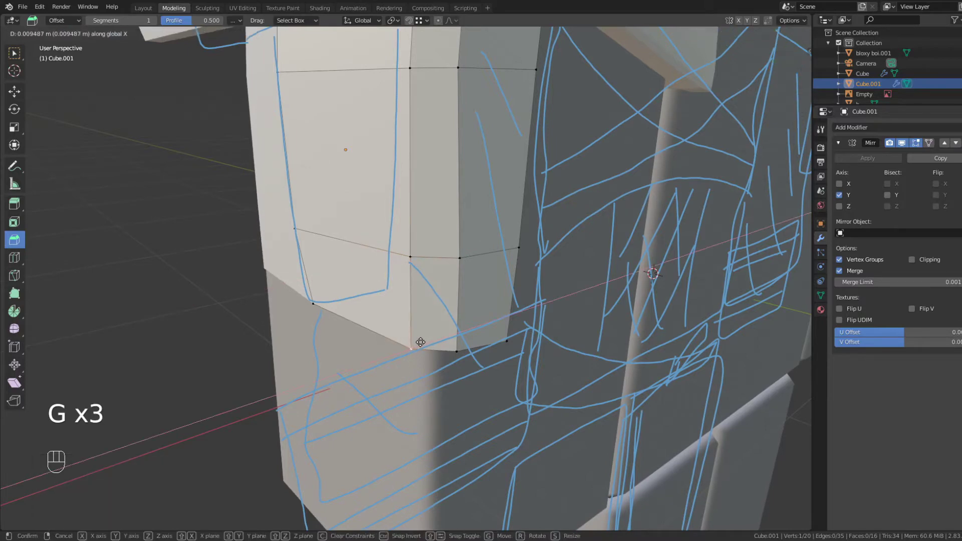
{"action": "left_click", "coordinate": [421, 343]}
{"action": "key", "text": "Tab"}
{"action": "scroll", "coordinate": [422, 321], "scroll_direction": "down", "scroll_amount": 2}
{"action": "middle_click_drag", "start_coordinate": [422, 313], "coordinate": [385, 294]}
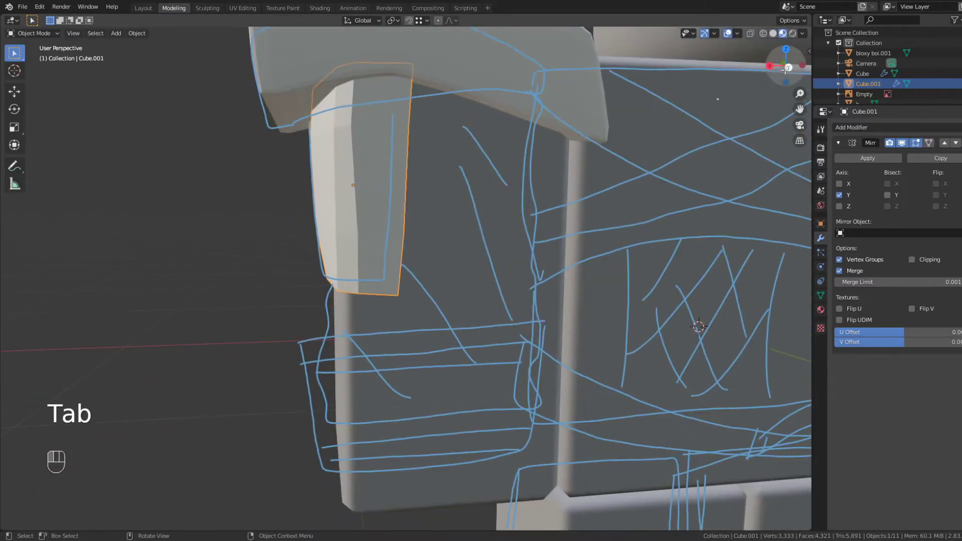
{"action": "left_click", "coordinate": [786, 68]}
{"action": "scroll", "coordinate": [194, 174], "scroll_direction": "down", "scroll_amount": 7}
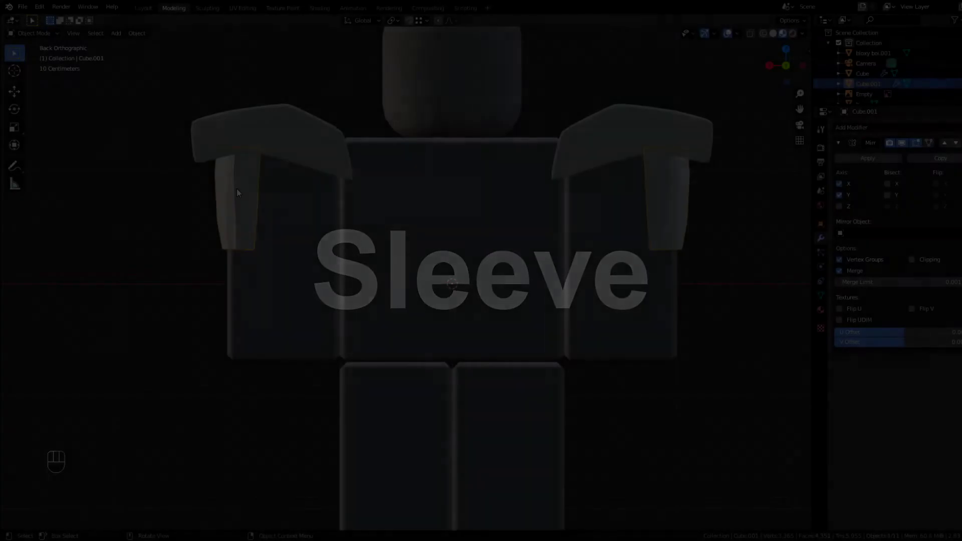
- Reposition a bottom vertex of the arm plate in wireframe Edit Mode
{"action": "key", "text": "Tab"}
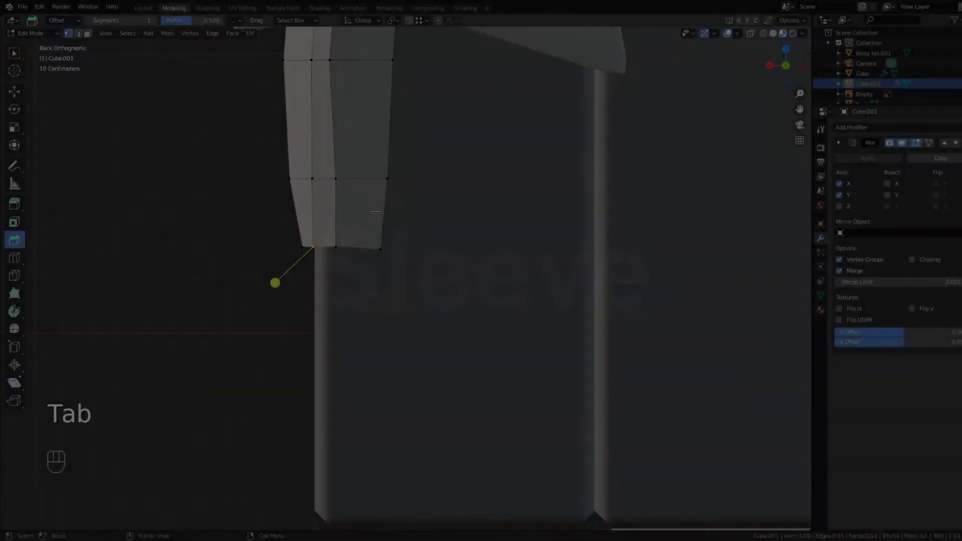
{"action": "key", "text": "z"}
{"action": "key", "text": "g"}
{"action": "key", "text": "g"}
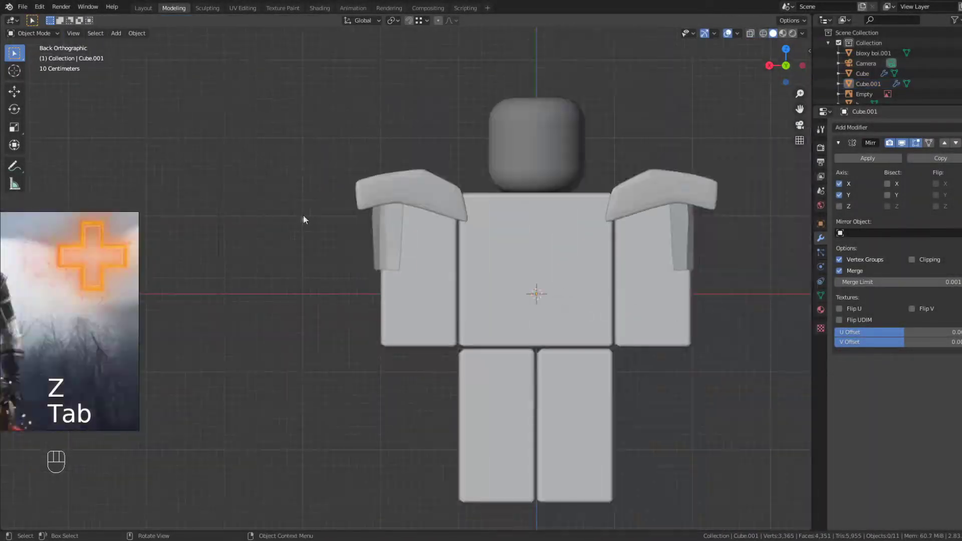
- Level the arm plate's uneven bottom vertices along Z, lowering the outer corner by about 0.014 m
{"action": "scroll", "coordinate": [303, 217], "scroll_direction": "up", "scroll_amount": 10}
{"action": "mouse_move", "coordinate": [423, 161]}
{"action": "middle_mouse_down"}
{"action": "mouse_move", "coordinate": [345, 192]}
{"action": "mouse_move", "coordinate": [342, 215]}
{"action": "middle_mouse_up"}
{"action": "left_click", "coordinate": [788, 63]}
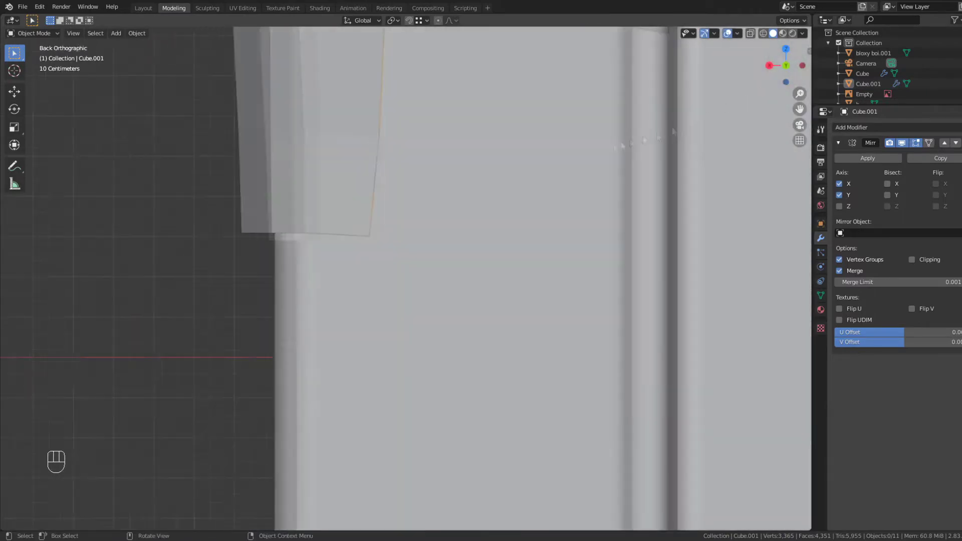
{"action": "key", "text": "Tab"}
{"action": "key", "text": "z"}
{"action": "left_click", "coordinate": [304, 235]}
{"action": "key", "text": "g"}
{"action": "key", "text": "z"}
{"action": "key", "text": "g"}
{"action": "key", "text": "g"}
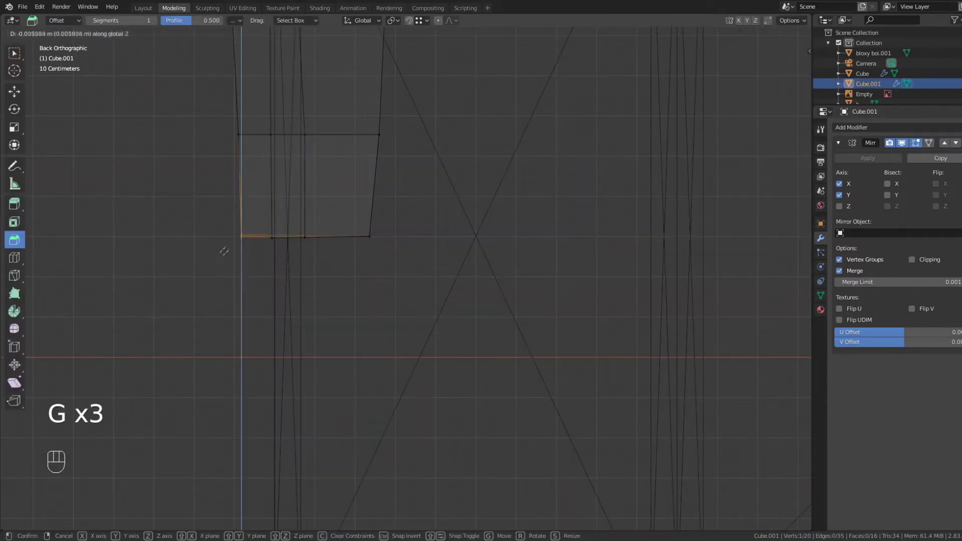
{"action": "key", "text": "z"}
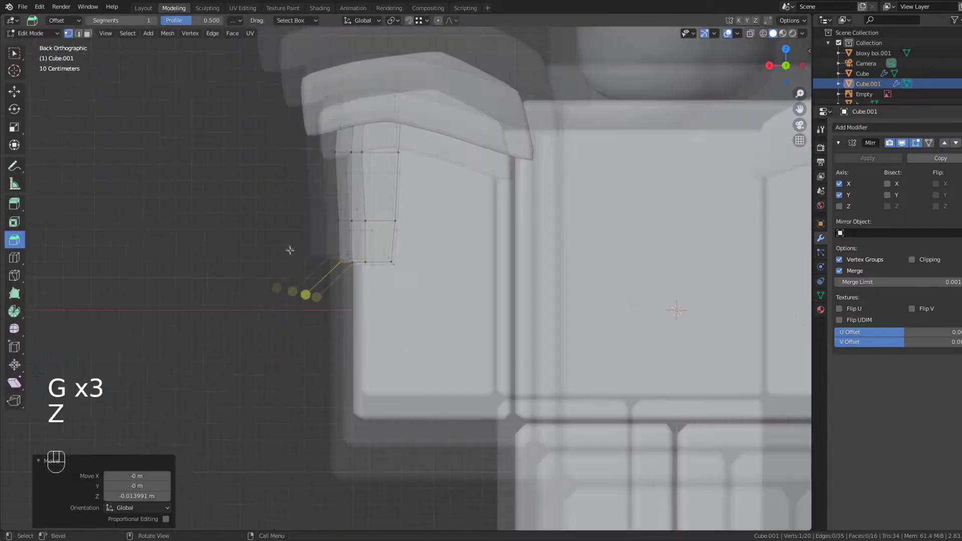
- Refine the position of the arm plate's inner side vertices in wireframe, and deselect the plate in Object Mode
{"action": "key", "text": "Tab"}
{"action": "key", "text": "Tab"}
{"action": "key", "text": "z"}
{"action": "key", "text": "g"}
{"action": "key", "text": "g"}
{"action": "left_click", "coordinate": [369, 195]}
{"action": "left_click_drag", "start_coordinate": [401, 202], "coordinate": [367, 266]}
{"action": "key", "text": "g"}
{"action": "left_click", "coordinate": [371, 267]}
{"action": "key", "text": "Tab"}
{"action": "scroll", "coordinate": [351, 256], "scroll_direction": "down", "scroll_amount": 4}
{"action": "left_click", "coordinate": [300, 213]}
- Add a cube for the sleeve and move it 1.5 m along X onto the arm
{"action": "left_click", "coordinate": [116, 34]}
{"action": "left_click", "coordinate": [211, 54]}
{"action": "key", "text": "g"}
{"action": "left_click", "coordinate": [139, 475]}
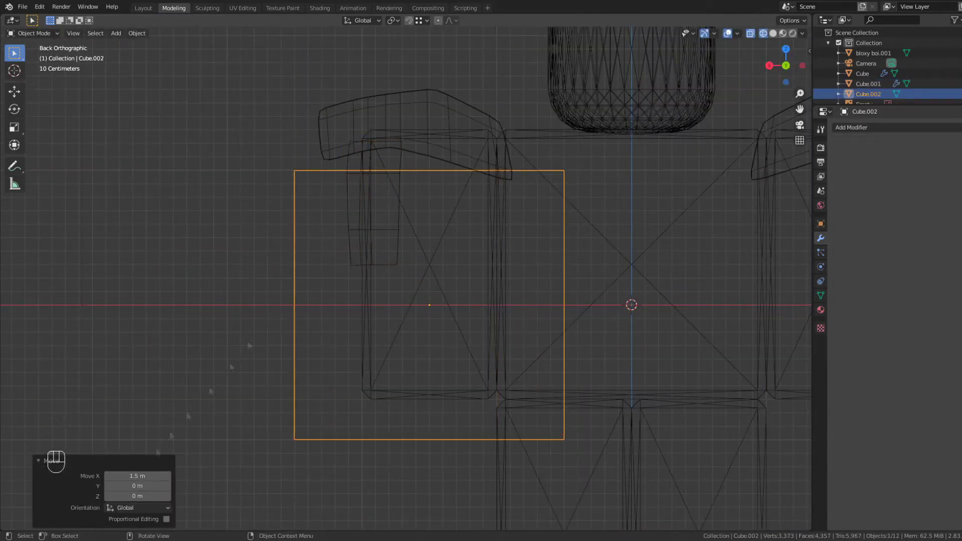
- Make the Note annotation layer visible again, switch back to shaded view and reactivate the Select Box tool
{"action": "scroll", "coordinate": [165, 350], "scroll_direction": "down", "scroll_amount": 4}
{"action": "left_click", "coordinate": [14, 166]}
{"action": "left_click", "coordinate": [160, 20]}
{"action": "left_click", "coordinate": [206, 57]}
{"action": "key", "text": "z"}
{"action": "scroll", "coordinate": [399, 200], "scroll_direction": "up", "scroll_amount": 4}
{"action": "middle_click_drag", "start_coordinate": [399, 200], "coordinate": [422, 238]}
{"action": "left_click", "coordinate": [15, 54]}
- Scale the sleeve cube to 0.519 and raise it about 0.53 m along Z onto the upper arm
{"action": "key", "text": "s"}
{"action": "left_click", "coordinate": [525, 252]}
{"action": "key", "text": "g"}
{"action": "key", "text": "z"}
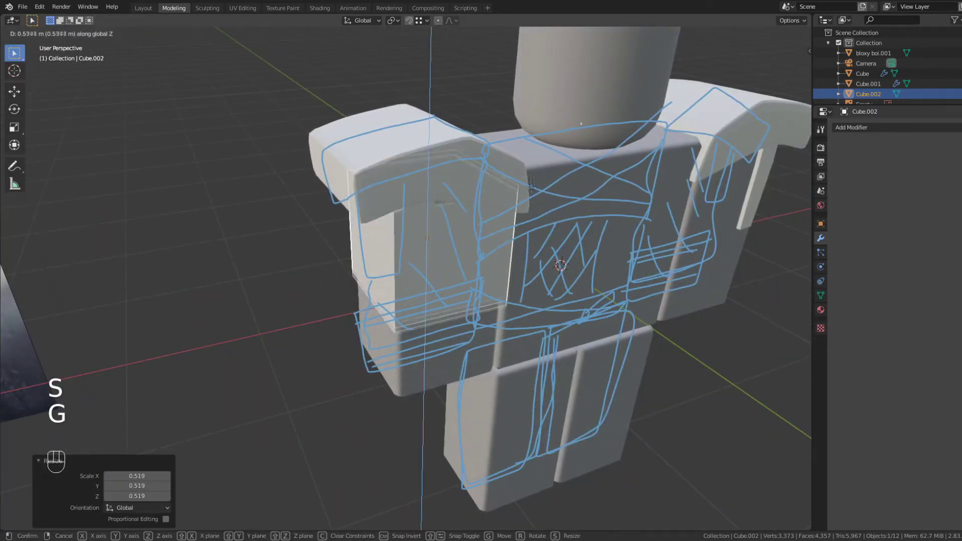
{"action": "left_click", "coordinate": [532, 190]}
- Bevel the vertical corner edges of the sleeve block in Edit Mode
{"action": "scroll", "coordinate": [532, 191], "scroll_direction": "up", "scroll_amount": 3}
{"action": "key", "text": "Tab"}
{"action": "key", "text": "2"}
{"action": "left_click", "coordinate": [604, 215]}
{"action": "left_click", "coordinate": [398, 215], "text": "shift"}
{"action": "middle_click_drag", "start_coordinate": [398, 215], "coordinate": [506, 201]}
{"action": "middle_click_drag", "start_coordinate": [322, 191], "coordinate": [86, 191]}
{"action": "left_click_drag", "start_coordinate": [387, 183], "coordinate": [414, 125]}
{"action": "middle_click_drag", "start_coordinate": [415, 124], "coordinate": [385, 206]}
- Try to move the sleeve's selected vertical edges along Y, and undo the move
{"action": "key", "text": "2"}
{"action": "left_click", "coordinate": [308, 233]}
{"action": "left_click", "coordinate": [532, 257], "text": "shift"}
{"action": "middle_click_drag", "start_coordinate": [532, 256], "coordinate": [516, 206]}
{"action": "key", "text": "g"}
{"action": "key", "text": "y"}
{"action": "left_click", "coordinate": [334, 193]}
{"action": "key", "text": "ctrl+z"}
{"action": "key", "text": "ctrl+z"}
- Select the sleeve's beveled vertical edges around the arm and scale them to about 0.983, finishing in Object Mode
{"action": "middle_click_drag", "start_coordinate": [373, 233], "coordinate": [439, 250]}
{"action": "left_click", "coordinate": [261, 241], "text": "shift"}
{"action": "middle_click_drag", "start_coordinate": [260, 240], "coordinate": [146, 235]}
{"action": "left_click", "coordinate": [446, 190], "text": "shift"}
{"action": "left_click", "coordinate": [412, 186], "text": "shift"}
{"action": "middle_click_drag", "start_coordinate": [412, 186], "coordinate": [458, 173]}
{"action": "left_click", "coordinate": [291, 200], "text": "shift"}
{"action": "middle_click_drag", "start_coordinate": [291, 201], "coordinate": [233, 213]}
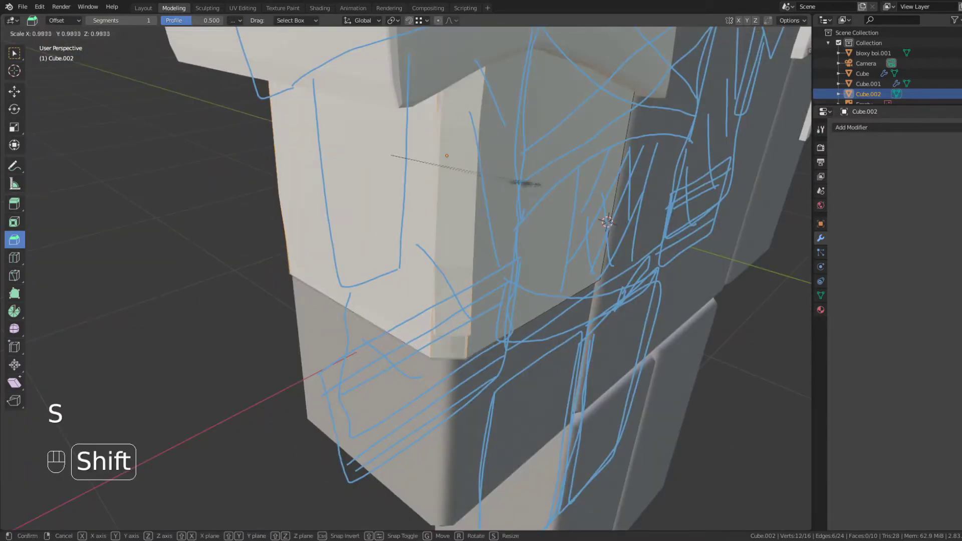
{"action": "left_click", "coordinate": [527, 183]}
{"action": "middle_click_drag", "start_coordinate": [526, 184], "coordinate": [436, 168]}
{"action": "left_click", "coordinate": [343, 170], "text": "shift"}
{"action": "middle_click_drag", "start_coordinate": [342, 170], "coordinate": [402, 180]}
{"action": "key", "text": "Tab"}
{"action": "left_click", "coordinate": [402, 181]}
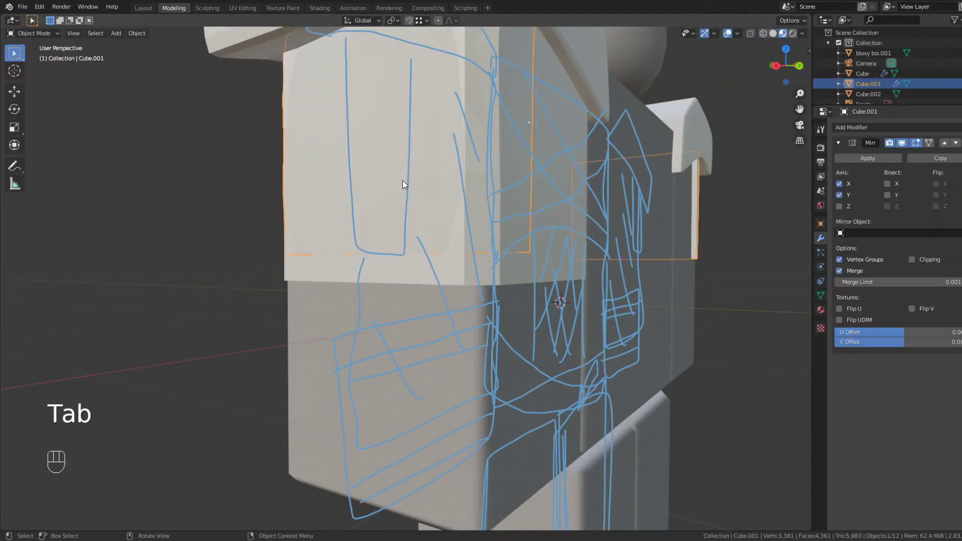
{"action": "key", "text": "h"}
{"action": "key", "text": "ctrl+z"}
- Select the upper-arm plate and scale its entire mesh to about 1.04 so it stands proud of the sleeve
{"action": "left_click", "coordinate": [552, 211]}
{"action": "middle_click_drag", "start_coordinate": [552, 210], "coordinate": [428, 226]}
{"action": "scroll", "coordinate": [401, 260], "scroll_direction": "down", "scroll_amount": 5}
{"action": "scroll", "coordinate": [400, 260], "scroll_direction": "up", "scroll_amount": 5}
{"action": "left_click", "coordinate": [428, 221]}
{"action": "key", "text": "Tab"}
{"action": "key", "text": "a"}
{"action": "key", "text": "s"}
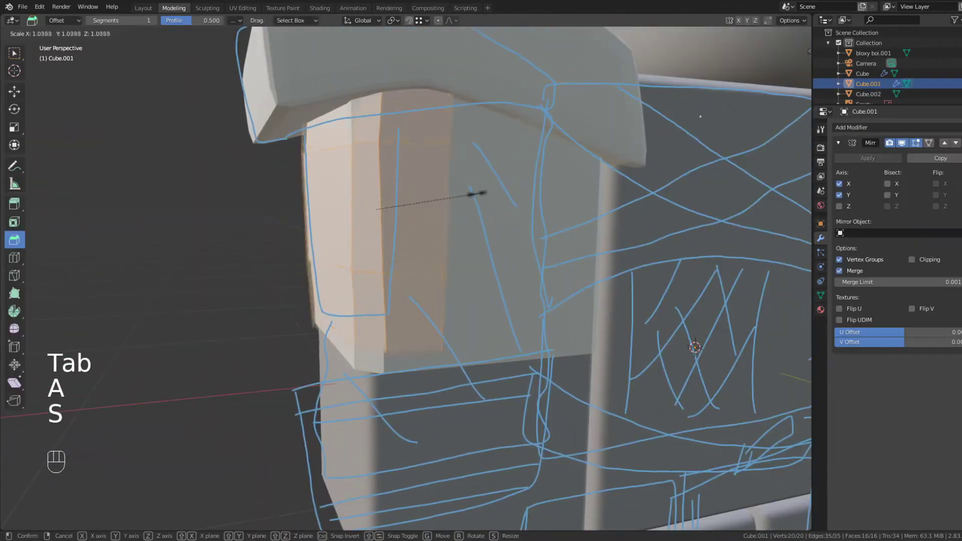
{"action": "left_click", "coordinate": [476, 197]}
- Shift the arm plate about 0.012 m along X, enable Clipping on its Mirror modifier, and move it about 0.03 m along Y
{"action": "key", "text": "g"}
{"action": "middle_click_drag", "start_coordinate": [470, 203], "coordinate": [572, 173]}
{"action": "left_click", "coordinate": [912, 260]}
{"action": "key", "text": "g"}
{"action": "key", "text": "y"}
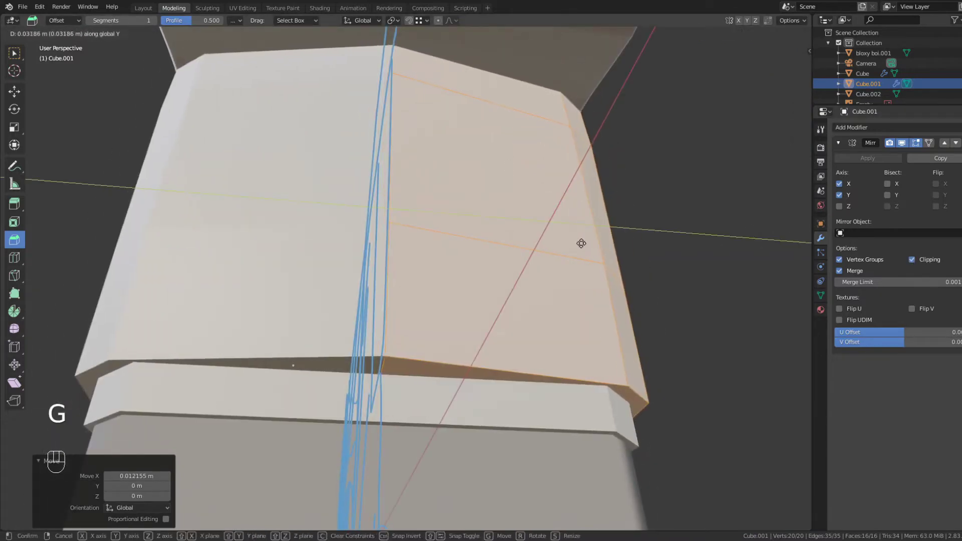
{"action": "left_click", "coordinate": [595, 244]}
{"action": "key", "text": "Tab"}
- Select the sleeve block and shade it smooth
{"action": "middle_click_drag", "start_coordinate": [642, 245], "coordinate": [526, 264]}
{"action": "left_click", "coordinate": [560, 281]}
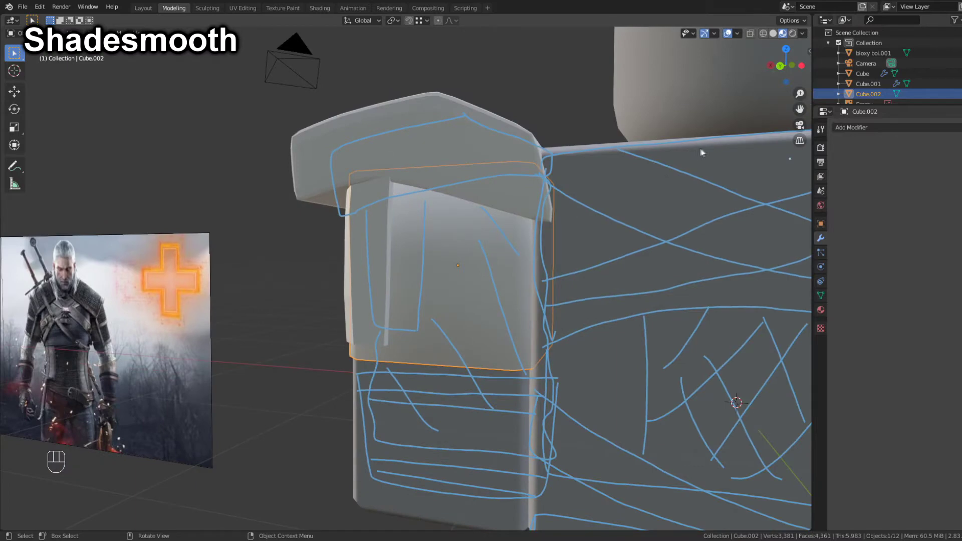
{"action": "scroll", "coordinate": [700, 153], "scroll_direction": "down", "scroll_amount": 2}
- Extrude the sleeve's bottom vertices downward in several successive rings, scaling the rings slightly to form wrinkles
{"action": "left_click", "coordinate": [780, 65]}
{"action": "middle_click_drag", "start_coordinate": [642, 320], "coordinate": [639, 158], "text": "shift"}
{"action": "key", "text": "Tab"}
{"action": "key", "text": "z"}
{"action": "key", "text": "1"}
{"action": "left_click_drag", "start_coordinate": [284, 283], "coordinate": [667, 183]}
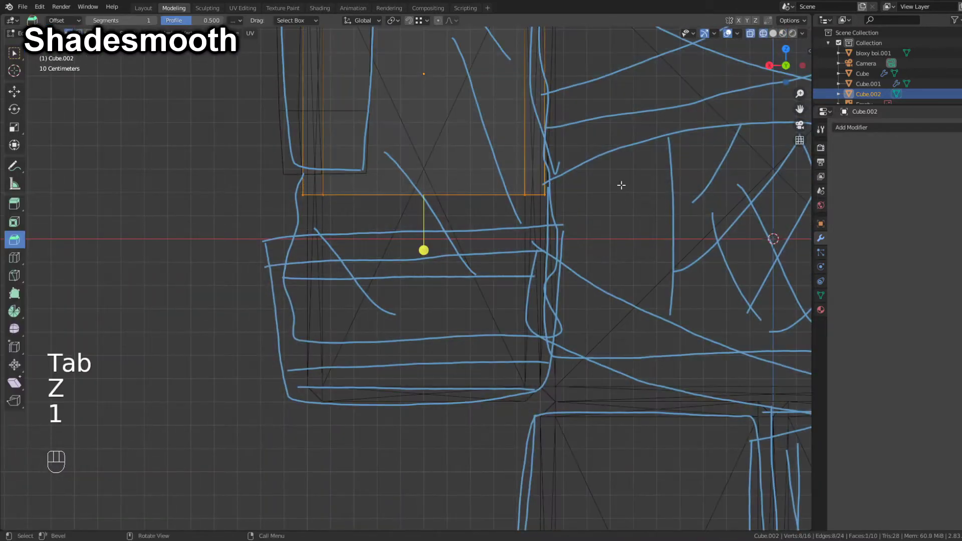
{"action": "key", "text": "e"}
{"action": "left_click", "coordinate": [621, 219]}
{"action": "key", "text": "s"}
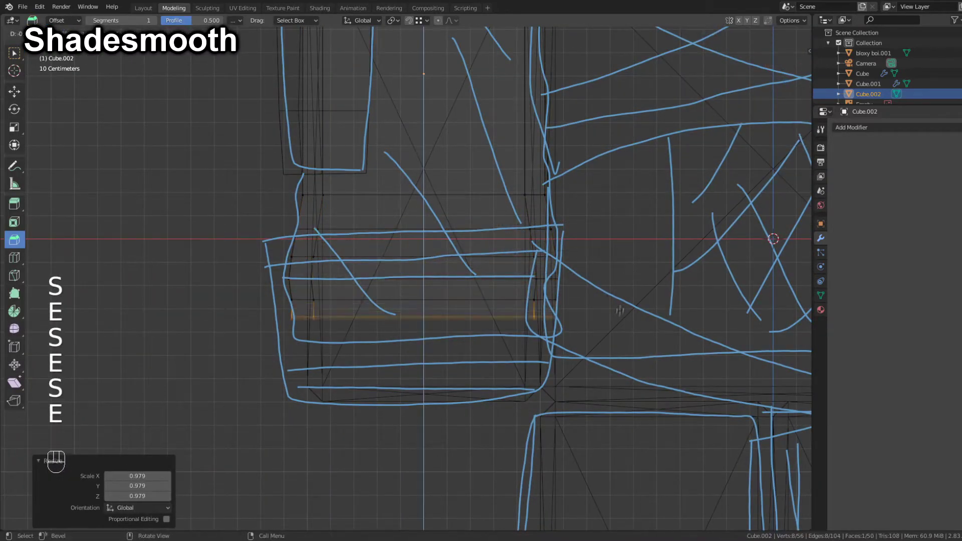
{"action": "key", "text": "z"}
{"action": "key", "text": "Tab"}
- Scale the sleeve's middle and upper wrinkle loops inward, the upper one to 0.935, to deepen the folds
{"action": "key", "text": "Tab"}
{"action": "left_click", "coordinate": [313, 269], "text": "alt"}
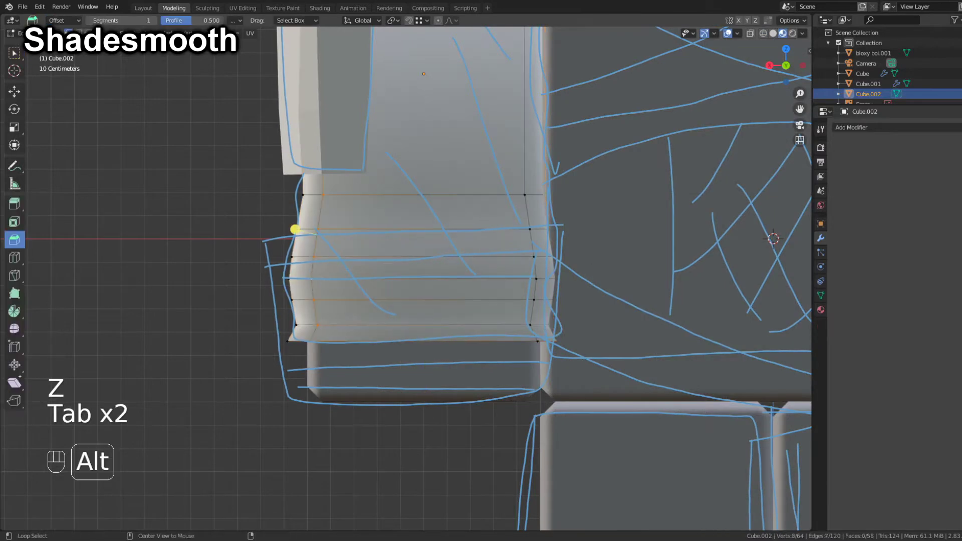
{"action": "scroll", "coordinate": [647, 263], "scroll_direction": "up", "scroll_amount": 2}
{"action": "left_click", "coordinate": [601, 279], "text": "alt"}
{"action": "left_click", "coordinate": [586, 207], "text": "alt"}
{"action": "key", "text": "s"}
{"action": "left_click", "coordinate": [651, 200]}
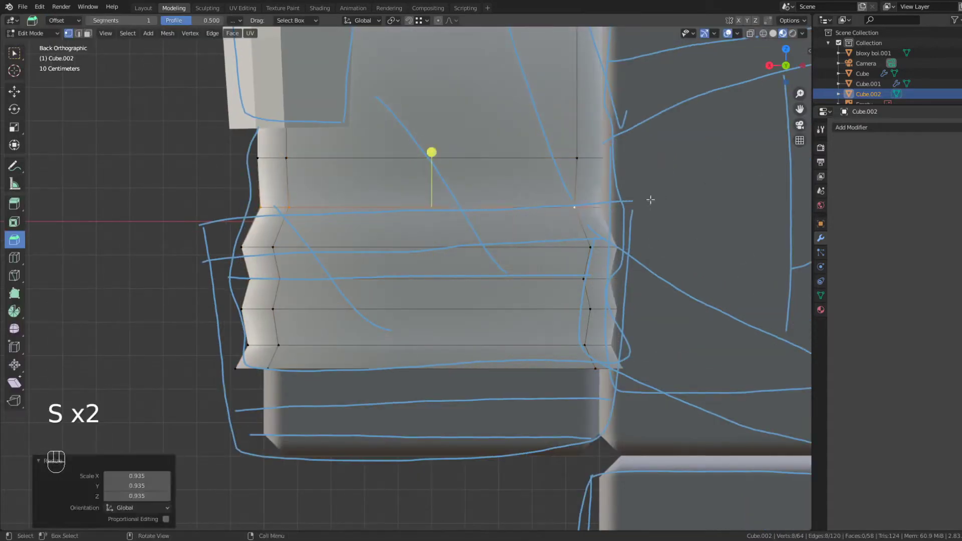
- Scale the sleeve's bottom edge loop and lower it along Z to near the end of the arm
{"action": "left_click", "coordinate": [612, 367], "text": "alt"}
{"action": "key", "text": "s"}
{"action": "left_click", "coordinate": [662, 329]}
{"action": "key", "text": "g"}
{"action": "key", "text": "z"}
{"action": "left_click", "coordinate": [659, 383]}
- Add a loop cut near the sleeve's bottom and scale it outward to form another wrinkle
{"action": "key", "text": "ctrl+r"}
{"action": "left_click", "coordinate": [615, 376]}
{"action": "right_click", "coordinate": [615, 376]}
{"action": "key", "text": "s"}
{"action": "left_click", "coordinate": [681, 358]}
- Lower the wrinkle loop just above the new cut by about 0.064 m, finishing in Object Mode
{"action": "left_click", "coordinate": [587, 335], "text": "alt"}
{"action": "key", "text": "g"}
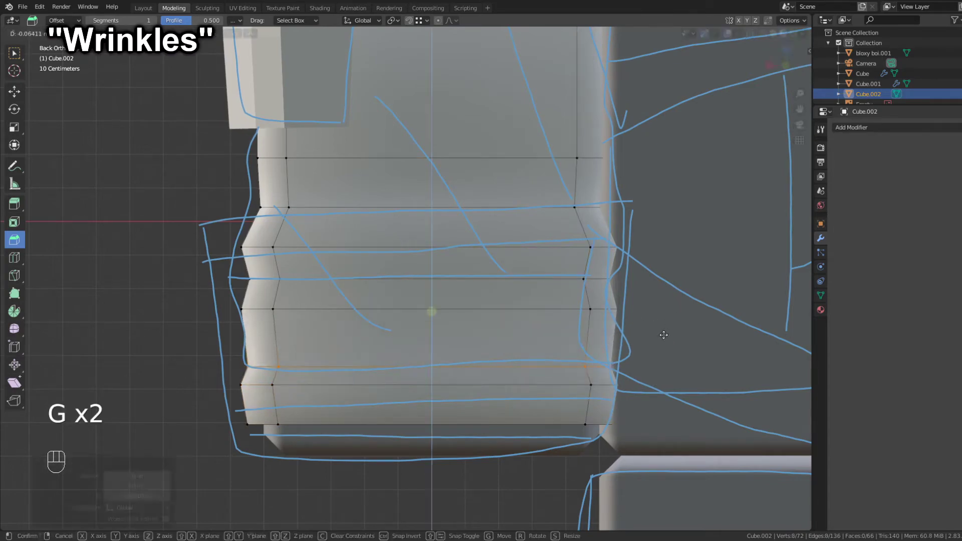
{"action": "left_click", "coordinate": [664, 335]}
{"action": "key", "text": "Tab"}
{"action": "scroll", "coordinate": [646, 325], "scroll_direction": "down", "scroll_amount": 3}
{"action": "scroll", "coordinate": [401, 241], "scroll_direction": "up", "scroll_amount": 2}
- Scale the sleeve's top wrinkle loop to 1.012, and add a loop just below it scaled to about 1.02
{"action": "key", "text": "Tab"}
{"action": "left_click", "coordinate": [658, 194]}
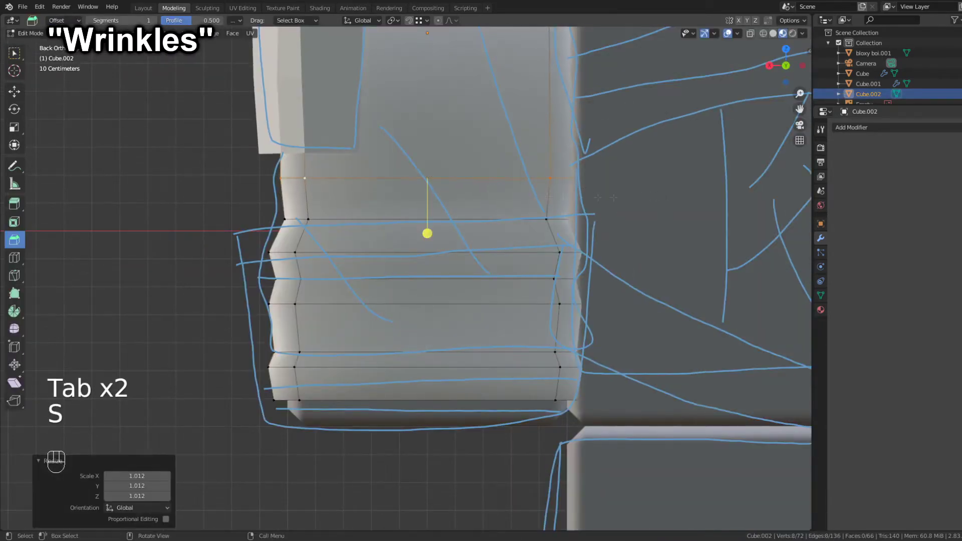
{"action": "left_click", "coordinate": [281, 242]}
{"action": "key", "text": "s"}
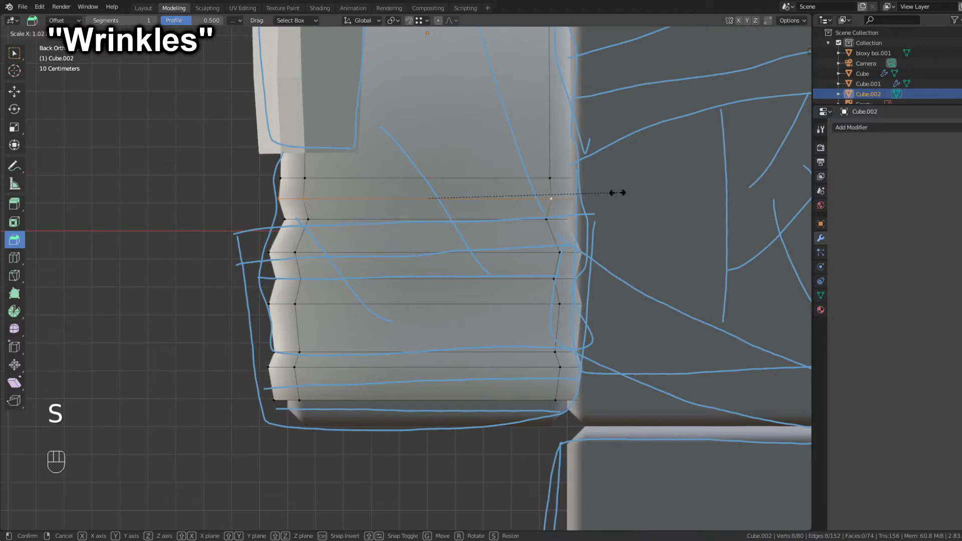
{"action": "left_click", "coordinate": [619, 192]}
{"action": "key", "text": "Tab"}
- Hide the Note annotation layer
{"action": "scroll", "coordinate": [245, 209], "scroll_direction": "down", "scroll_amount": 4}
{"action": "left_click", "coordinate": [14, 165]}
{"action": "left_click", "coordinate": [160, 21]}
{"action": "left_click", "coordinate": [205, 57]}
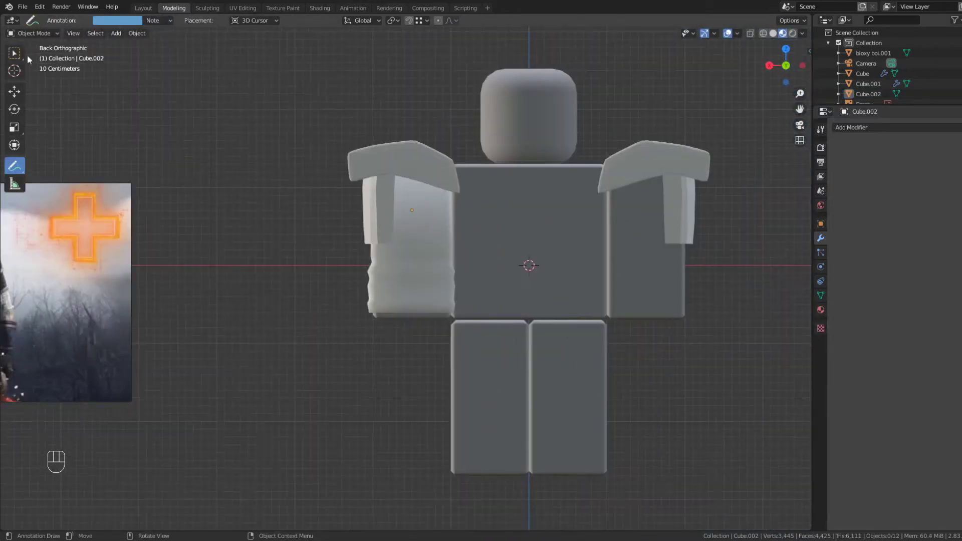
- Compress the sleeve's outer-side wrinkle vertices along Z in wireframe and raise them so the folds slope up toward the outside
{"action": "key", "text": "Tab"}
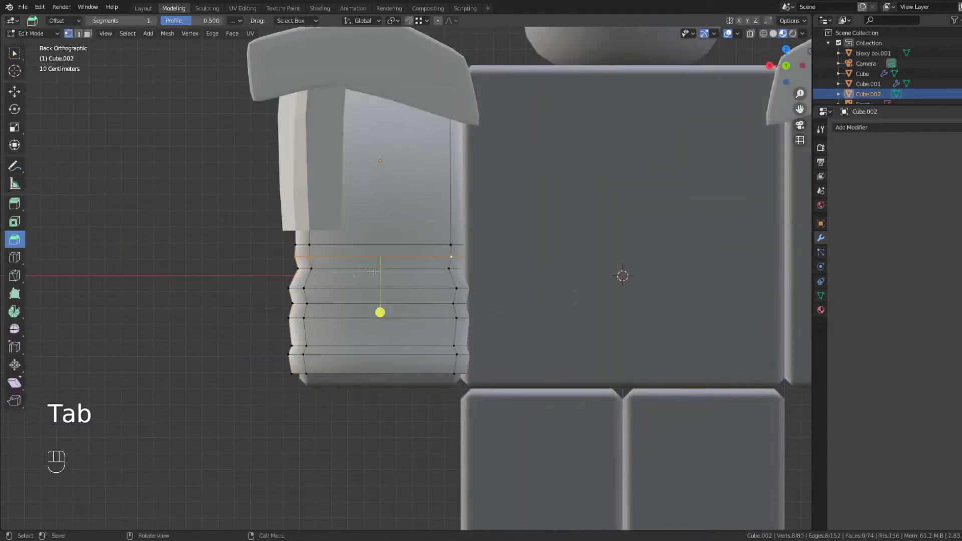
{"action": "key", "text": "z"}
{"action": "left_click_drag", "start_coordinate": [276, 235], "coordinate": [321, 386]}
{"action": "key", "text": "s"}
{"action": "key", "text": "z"}
{"action": "left_click", "coordinate": [356, 241]}
{"action": "key", "text": "g"}
{"action": "key", "text": "z"}
{"action": "left_click", "coordinate": [356, 241]}
{"action": "key", "text": "Tab"}
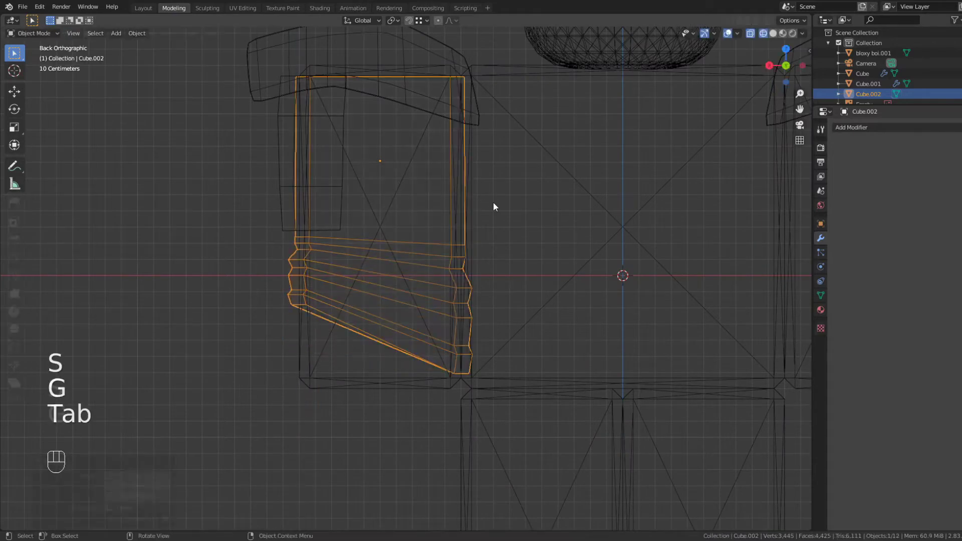
{"action": "key", "text": "z"}
- Add a Mirror modifier on X to the sleeve and apply all its transforms so it mirrors onto the other arm
{"action": "scroll", "coordinate": [412, 275], "scroll_direction": "down", "scroll_amount": 2}
{"action": "scroll", "coordinate": [409, 277], "scroll_direction": "down", "scroll_amount": 4}
{"action": "scroll", "coordinate": [416, 270], "scroll_direction": "up", "scroll_amount": 4}
{"action": "scroll", "coordinate": [422, 262], "scroll_direction": "down", "scroll_amount": 4}
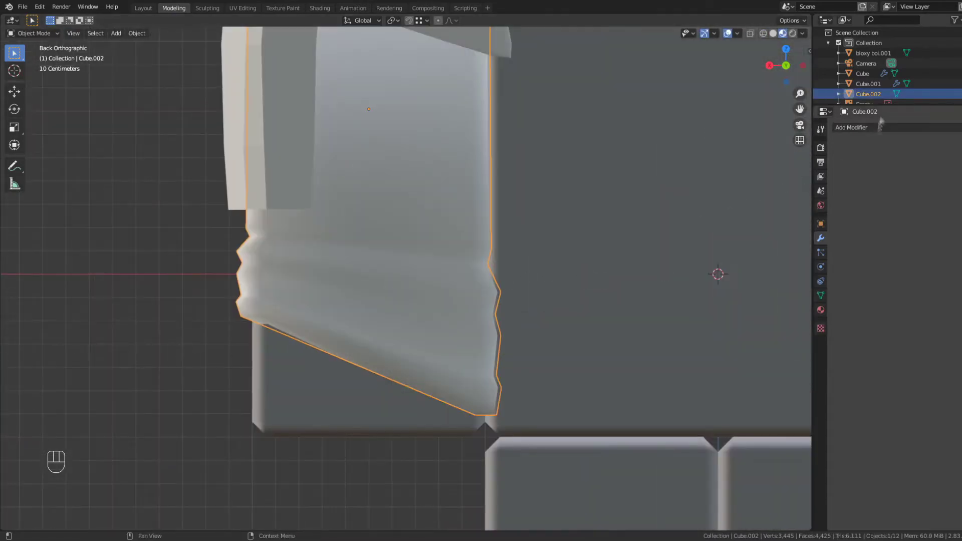
{"action": "left_click", "coordinate": [851, 127]}
{"action": "left_click", "coordinate": [762, 231]}
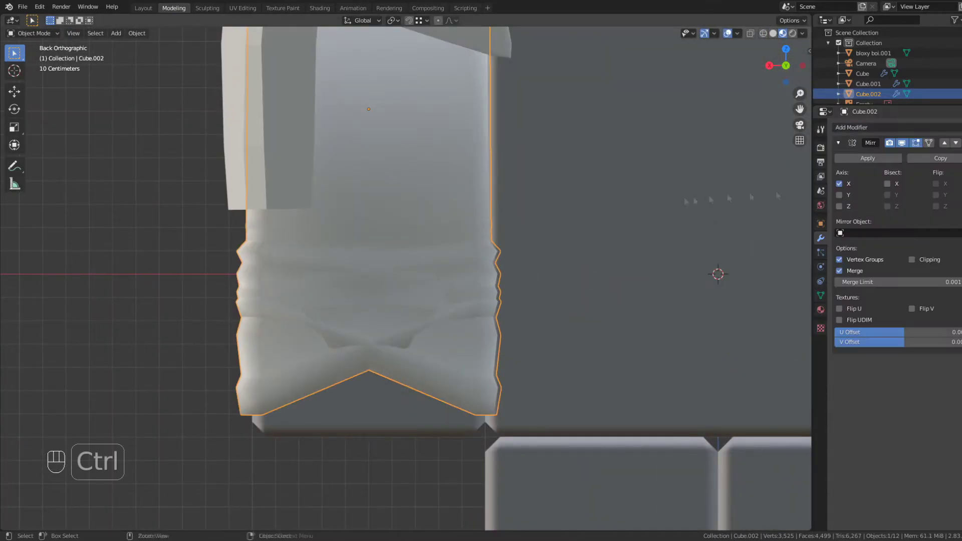
{"action": "key", "text": "ctrl+a"}
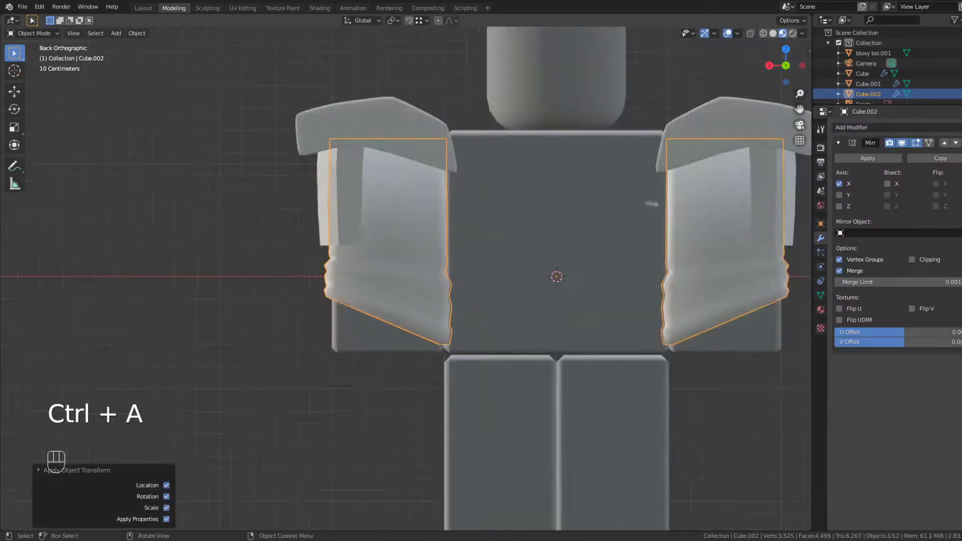
{"action": "left_click", "coordinate": [701, 411]}
- Add a new cube for the forearm and move it 1.5 m along X onto the arm
{"action": "middle_click_drag", "start_coordinate": [601, 301], "coordinate": [611, 276]}
{"action": "scroll", "coordinate": [611, 275], "scroll_direction": "down", "scroll_amount": 4}
{"action": "left_click", "coordinate": [785, 66]}
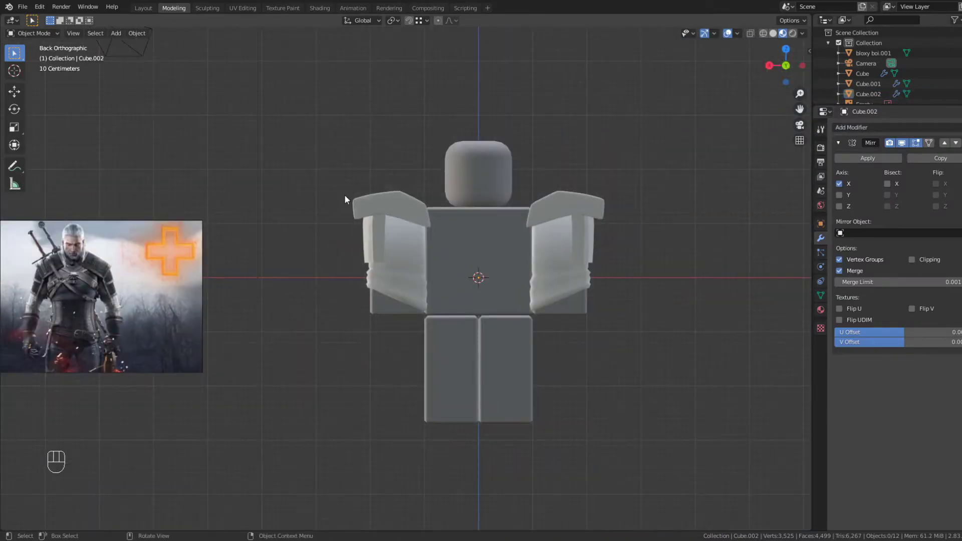
{"action": "middle_click_drag", "start_coordinate": [150, 261], "coordinate": [391, 213], "text": "shift"}
{"action": "scroll", "coordinate": [164, 221], "scroll_direction": "up", "scroll_amount": 4}
{"action": "middle_click_drag", "start_coordinate": [163, 224], "coordinate": [209, 267], "text": "shift"}
{"action": "left_click", "coordinate": [115, 33]}
{"action": "mouse_move", "coordinate": [121, 55]}
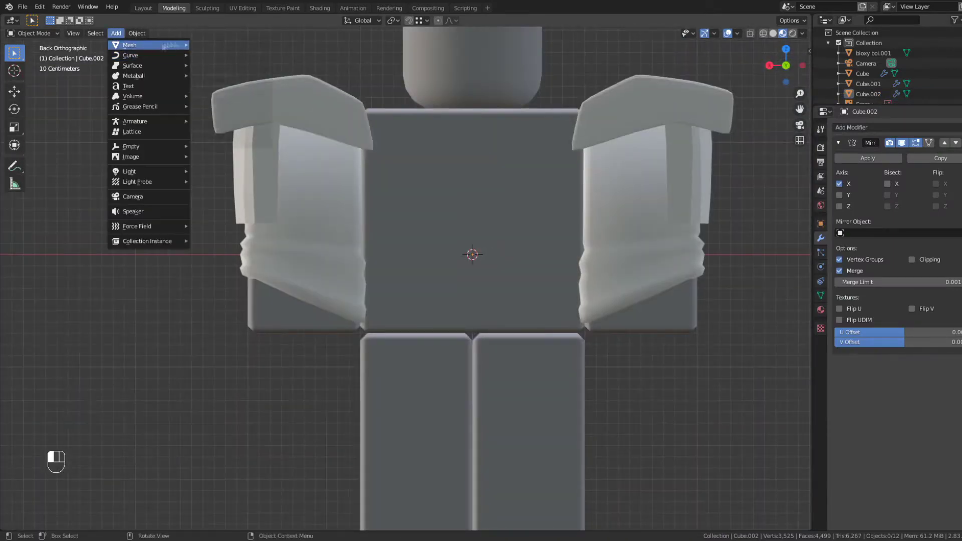
{"action": "mouse_move", "coordinate": [164, 47]}
{"action": "left_click", "coordinate": [213, 55]}
{"action": "key", "text": "g"}
{"action": "key", "text": "x"}
{"action": "left_click", "coordinate": [238, 165]}
{"action": "left_click", "coordinate": [143, 478]}
{"action": "type", "text": "1s"}
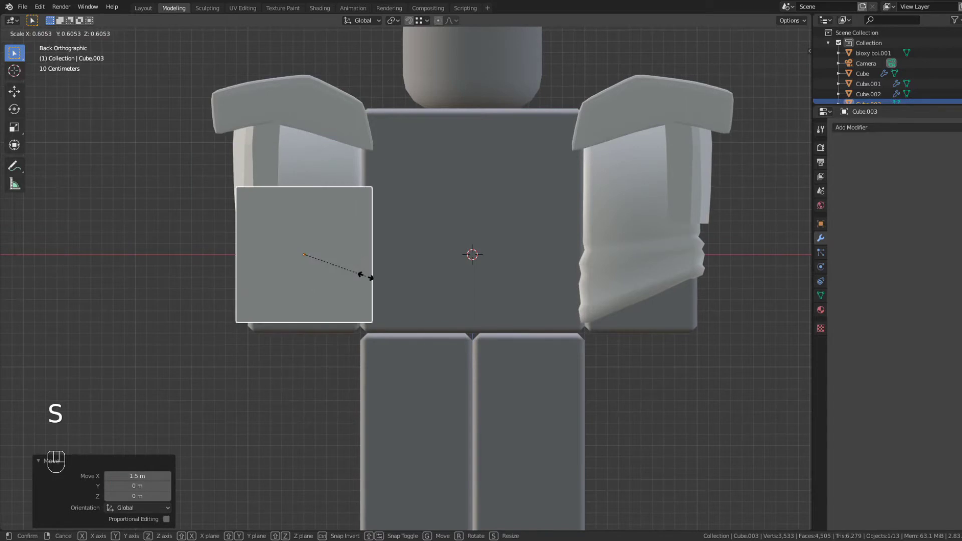
- Shrink the forearm cube to the arm's thickness, lower it along Z to the arm's lower end, and refine its Y and Z scale
{"action": "left_click", "coordinate": [358, 274]}
{"action": "key", "text": "g"}
{"action": "key", "text": "z"}
{"action": "left_click", "coordinate": [348, 287]}
{"action": "middle_click_drag", "start_coordinate": [348, 287], "coordinate": [432, 295]}
{"action": "key", "text": "s"}
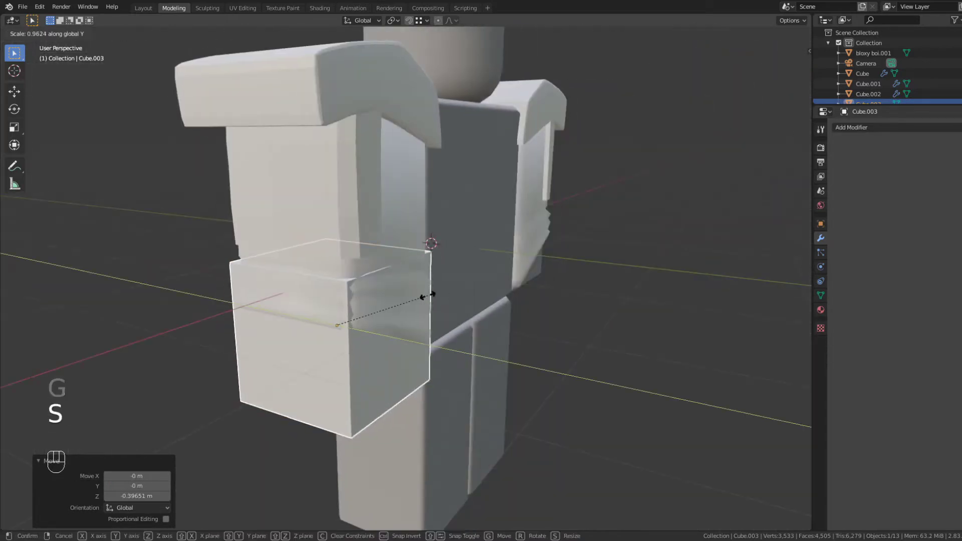
{"action": "left_click", "coordinate": [802, 71]}
{"action": "key", "text": "s"}
{"action": "key", "text": "z"}
{"action": "left_click", "coordinate": [441, 277]}
- Lower the forearm's upper inner vertices along Z so its top edge slopes along the slanted sleeve cuff
{"action": "scroll", "coordinate": [331, 325], "scroll_direction": "up", "scroll_amount": 5}
{"action": "key", "text": "z"}
{"action": "key", "text": "Tab"}
{"action": "key", "text": "1"}
{"action": "left_click_drag", "start_coordinate": [443, 162], "coordinate": [381, 354]}
{"action": "key", "text": "g"}
{"action": "key", "text": "z"}
{"action": "left_click", "coordinate": [418, 394]}
{"action": "left_click_drag", "start_coordinate": [391, 476], "coordinate": [446, 402]}
{"action": "key", "text": "g"}
{"action": "left_click", "coordinate": [462, 277]}
{"action": "key", "text": "ctrl+z"}
- Move the forearm's lower outer vertices up to the arm's end and raise the inner ones 0.40479 m on Z, snapped level with them
{"action": "left_click_drag", "start_coordinate": [165, 294], "coordinate": [98, 364]}
{"action": "key", "text": "g"}
{"action": "left_click", "coordinate": [129, 371]}
{"action": "left_click_drag", "start_coordinate": [458, 372], "coordinate": [385, 479]}
{"action": "key", "text": "g"}
{"action": "key", "text": "shift+Tab"}
{"action": "key", "text": "g"}
{"action": "key", "text": "z"}
{"action": "left_click", "coordinate": [109, 339]}
{"action": "key", "text": "z"}
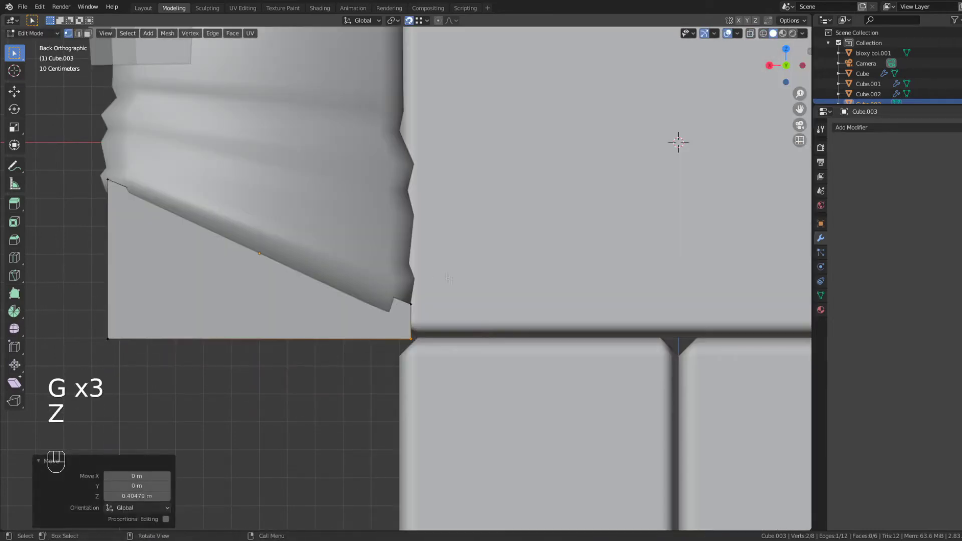
- Select the forearm's four vertical corner edges and bevel them
{"action": "key", "text": "Tab"}
{"action": "key", "text": "2"}
{"action": "key", "text": "Tab"}
{"action": "key", "text": "2"}
{"action": "left_click", "coordinate": [103, 243], "text": "shift"}
{"action": "middle_click_drag", "start_coordinate": [103, 243], "coordinate": [301, 241]}
{"action": "left_click", "coordinate": [277, 333], "text": "shift"}
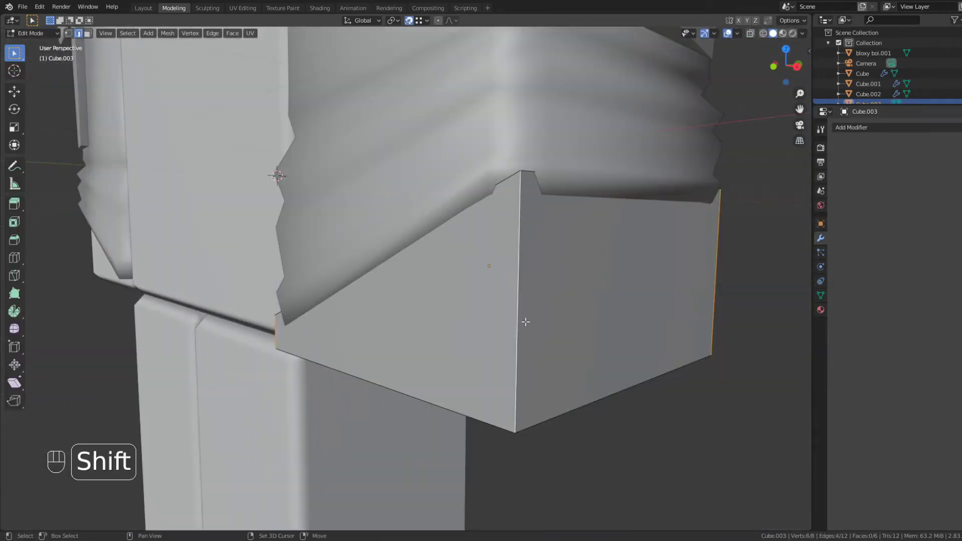
{"action": "left_click", "coordinate": [523, 322], "text": "shift"}
{"action": "middle_click_drag", "start_coordinate": [523, 322], "coordinate": [466, 319]}
{"action": "left_click_drag", "start_coordinate": [333, 361], "coordinate": [336, 369]}
- Bevel the edges around the forearm's bottom by about 0.13 m and scale the bottom face by 1.057
{"action": "middle_click_drag", "start_coordinate": [337, 368], "coordinate": [220, 325]}
{"action": "left_click", "coordinate": [216, 322]}
{"action": "left_click", "coordinate": [319, 319], "text": "shift"}
{"action": "left_click", "coordinate": [306, 398]}
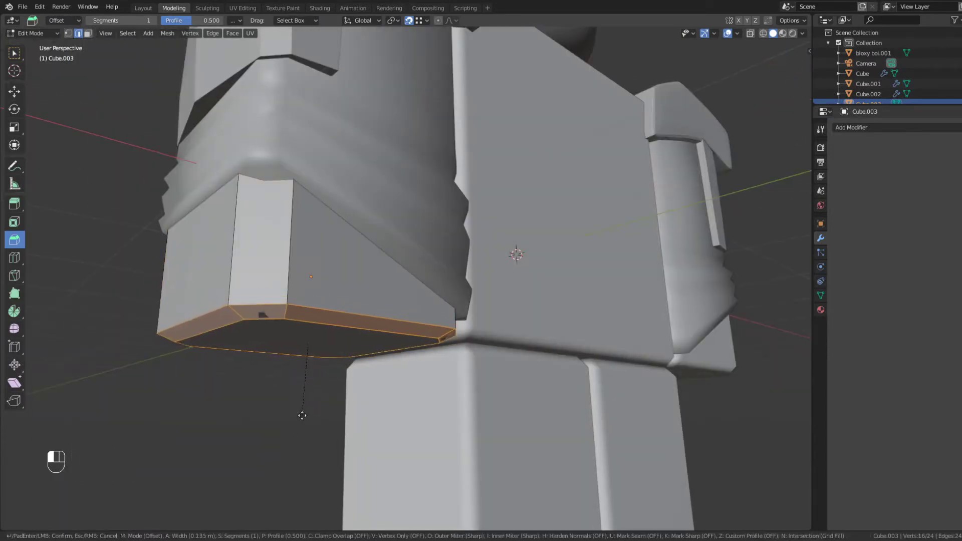
{"action": "key", "text": "2"}
{"action": "key", "text": "3"}
{"action": "left_click", "coordinate": [502, 295]}
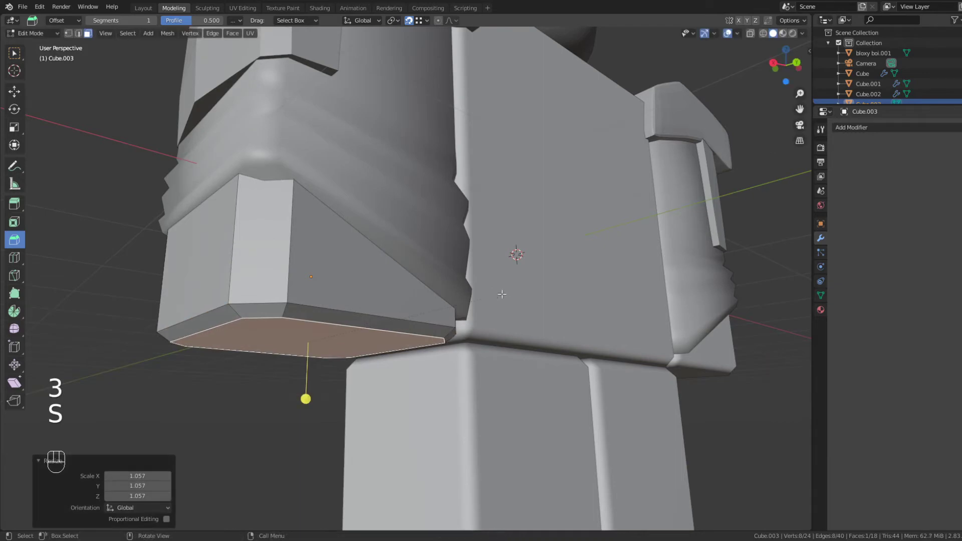
- Delete the beveled face loop around the forearm's bottom and the bottom face, leaving the end open
{"action": "middle_click_drag", "start_coordinate": [501, 294], "coordinate": [441, 320]}
{"action": "middle_click_drag", "start_coordinate": [351, 280], "coordinate": [651, 250], "text": "shift"}
{"action": "scroll", "coordinate": [501, 251], "scroll_direction": "up", "scroll_amount": 3}
{"action": "scroll", "coordinate": [451, 241], "scroll_direction": "down", "scroll_amount": 2}
{"action": "middle_click_drag", "start_coordinate": [451, 241], "coordinate": [172, 234], "text": "shift"}
{"action": "middle_click_drag", "start_coordinate": [516, 270], "coordinate": [186, 281], "text": "shift"}
{"action": "scroll", "coordinate": [186, 280], "scroll_direction": "up", "scroll_amount": 2}
{"action": "middle_click_drag", "start_coordinate": [186, 281], "coordinate": [170, 316]}
{"action": "key", "text": "3"}
{"action": "left_click", "coordinate": [210, 291], "text": "alt"}
{"action": "key", "text": "x"}
{"action": "left_click", "coordinate": [206, 323]}
{"action": "key", "text": "x"}
{"action": "left_click", "coordinate": [205, 304]}
- Select the forearm's upper outer-corner vertices in wireframe and scale them so they tuck under the sleeve cuff
{"action": "key", "text": "Tab"}
{"action": "left_click", "coordinate": [786, 65]}
{"action": "key", "text": "z"}
{"action": "key", "text": "1"}
{"action": "key", "text": "Tab"}
{"action": "key", "text": "1"}
{"action": "left_click_drag", "start_coordinate": [174, 290], "coordinate": [268, 325]}
{"action": "left_click", "coordinate": [444, 332]}
{"action": "key", "text": "z"}
{"action": "key", "text": "Tab"}
{"action": "key", "text": "Tab"}
{"action": "key", "text": "Tab"}
{"action": "scroll", "coordinate": [301, 225], "scroll_direction": "up", "scroll_amount": 3}
{"action": "middle_click_drag", "start_coordinate": [250, 200], "coordinate": [370, 292], "text": "shift"}
{"action": "key", "text": "z"}
{"action": "left_click_drag", "start_coordinate": [307, 256], "coordinate": [268, 316]}
{"action": "middle_click_drag", "start_coordinate": [269, 316], "coordinate": [391, 296]}
{"action": "key", "text": "z"}
{"action": "key", "text": "s"}
{"action": "left_click", "coordinate": [538, 242]}
{"action": "middle_click_drag", "start_coordinate": [538, 242], "coordinate": [614, 201]}
{"action": "key", "text": "s"}
{"action": "left_click", "coordinate": [580, 245]}
{"action": "key", "text": "Tab"}
{"action": "left_click", "coordinate": [606, 91]}
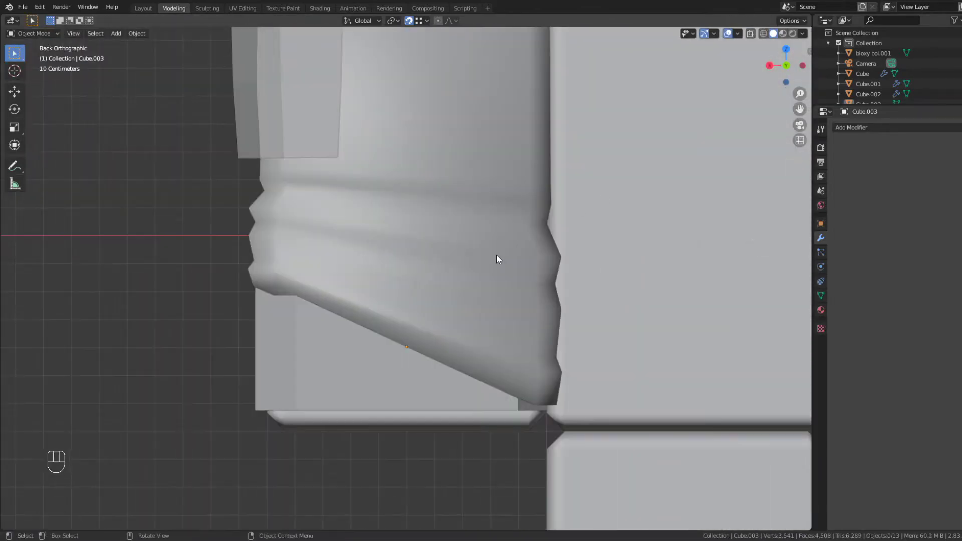
- Save the file with the forearm selected and check the forearms in the reference image
{"action": "left_click", "coordinate": [333, 268]}
{"action": "key", "text": "ctrl+s"}
{"action": "key", "text": "Tab"}
{"action": "key", "text": "Tab"}
{"action": "scroll", "coordinate": [333, 268], "scroll_direction": "down", "scroll_amount": 5}
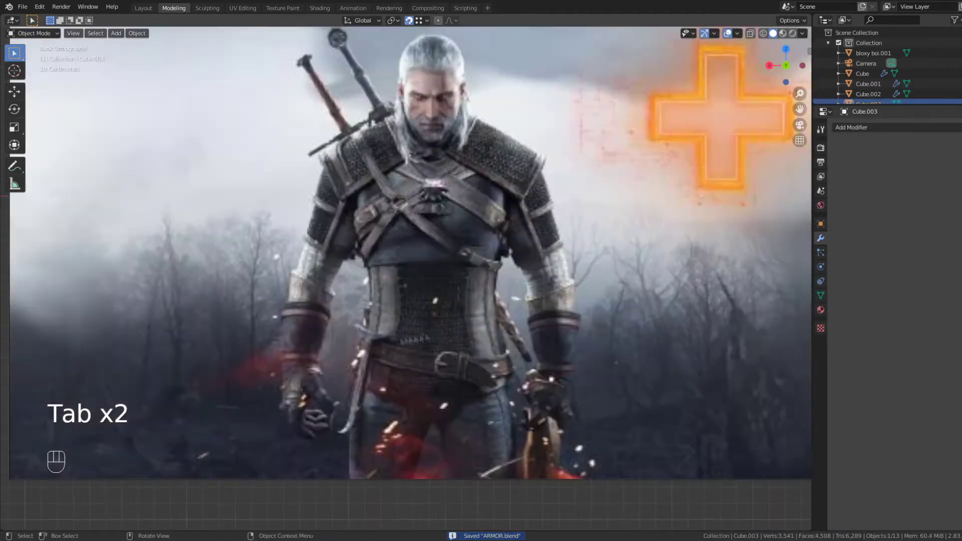
{"action": "scroll", "coordinate": [427, 338], "scroll_direction": "down", "scroll_amount": 2}
{"action": "middle_click_drag", "start_coordinate": [782, 195], "coordinate": [304, 257], "text": "shift"}
{"action": "scroll", "coordinate": [305, 257], "scroll_direction": "up", "scroll_amount": 4}
- Add a Mirror modifier on X to the forearm, apply all its transforms, and save the file
{"action": "left_click", "coordinate": [861, 128]}
{"action": "left_click", "coordinate": [794, 229]}
{"action": "key", "text": "ctrl+a"}
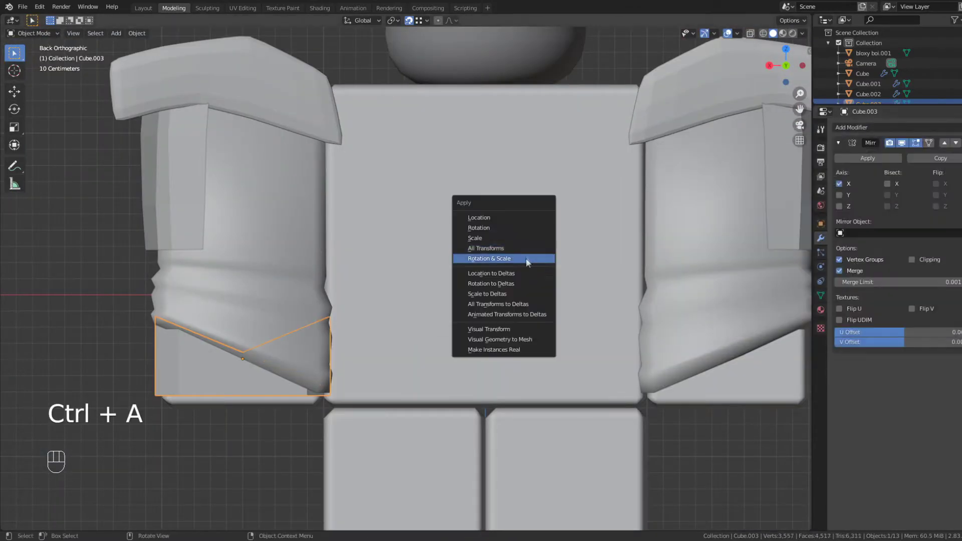
{"action": "left_click", "coordinate": [525, 249]}
{"action": "scroll", "coordinate": [525, 249], "scroll_direction": "down", "scroll_amount": 4}
{"action": "left_click", "coordinate": [686, 195]}
{"action": "key", "text": "z"}
{"action": "key", "text": "ctrl+s"}
- Add loop cuts around the sleeve just above its wrinkles
{"action": "key", "text": "z"}
{"action": "left_click", "coordinate": [421, 266]}
{"action": "mouse_move", "coordinate": [481, 217]}
{"action": "middle_mouse_down"}
{"action": "mouse_move", "coordinate": [384, 212]}
{"action": "mouse_move", "coordinate": [426, 242]}
{"action": "mouse_move", "coordinate": [359, 229]}
{"action": "mouse_move", "coordinate": [391, 242]}
{"action": "mouse_move", "coordinate": [426, 230]}
{"action": "middle_mouse_up"}
{"action": "scroll", "coordinate": [427, 242], "scroll_direction": "up", "scroll_amount": 2}
{"action": "left_click", "coordinate": [427, 243]}
{"action": "key", "text": "z"}
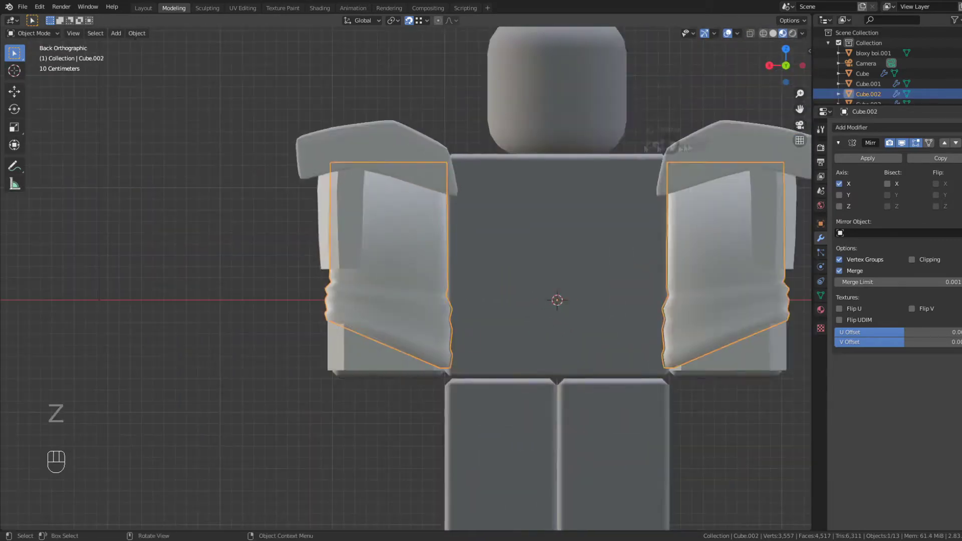
{"action": "key", "text": "Tab"}
{"action": "scroll", "coordinate": [457, 214], "scroll_direction": "up", "scroll_amount": 1}
{"action": "key", "text": "ctrl+r"}
{"action": "left_click", "coordinate": [448, 273]}
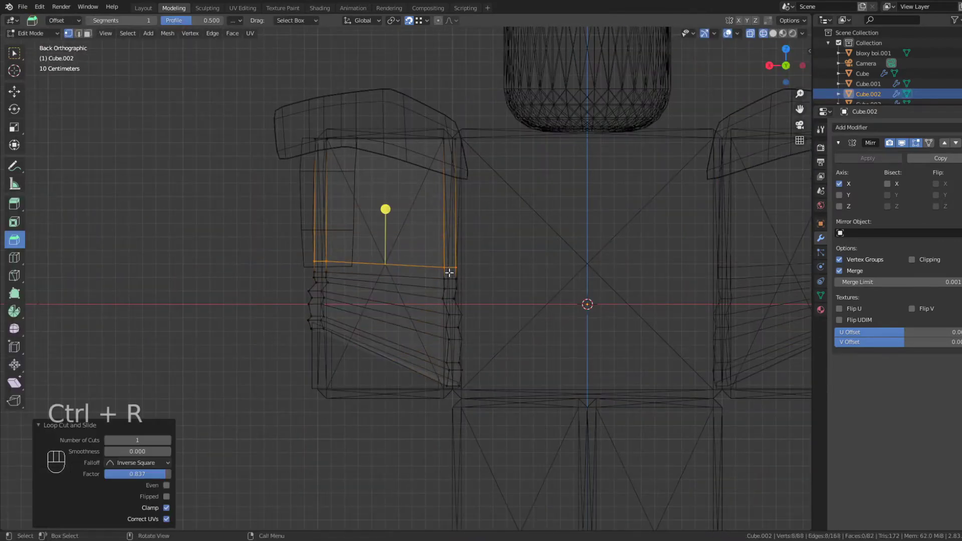
- Separate the sleeve faces above the new loop cut into their own object
{"action": "key", "text": "3"}
{"action": "mouse_move", "coordinate": [215, 65]}
{"action": "left_mouse_down"}
{"action": "mouse_move", "coordinate": [483, 230]}
{"action": "mouse_move", "coordinate": [485, 258]}
{"action": "left_mouse_up"}
{"action": "key", "text": "p"}
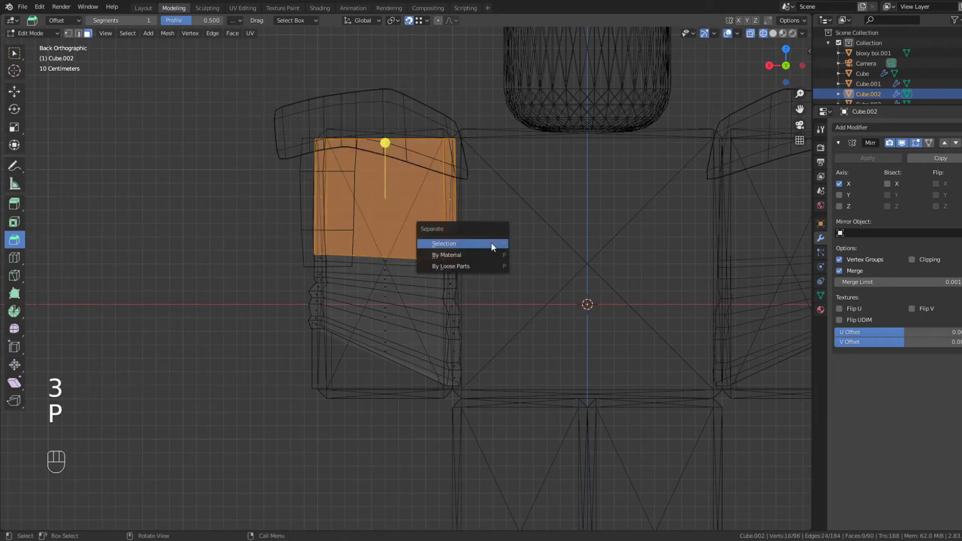
{"action": "left_click", "coordinate": [491, 245]}
{"action": "key", "text": "z"}
{"action": "key", "text": "Tab"}
{"action": "key", "text": "z"}
{"action": "middle_click_drag", "start_coordinate": [426, 251], "coordinate": [449, 266]}
{"action": "scroll", "coordinate": [441, 273], "scroll_direction": "up", "scroll_amount": 3}
- Extrude the narrow face loop at the sleeve's top and another loop below it along normals, the second by about 0.019 m
{"action": "key", "text": "Tab"}
{"action": "key", "text": "Tab"}
{"action": "left_click", "coordinate": [402, 300]}
{"action": "key", "text": "Tab"}
{"action": "mouse_move", "coordinate": [402, 301]}
{"action": "middle_mouse_down"}
{"action": "mouse_move", "coordinate": [471, 258]}
{"action": "mouse_move", "coordinate": [474, 278]}
{"action": "middle_mouse_up"}
{"action": "scroll", "coordinate": [474, 276], "scroll_direction": "up", "scroll_amount": 4}
{"action": "key", "text": "alt+e"}
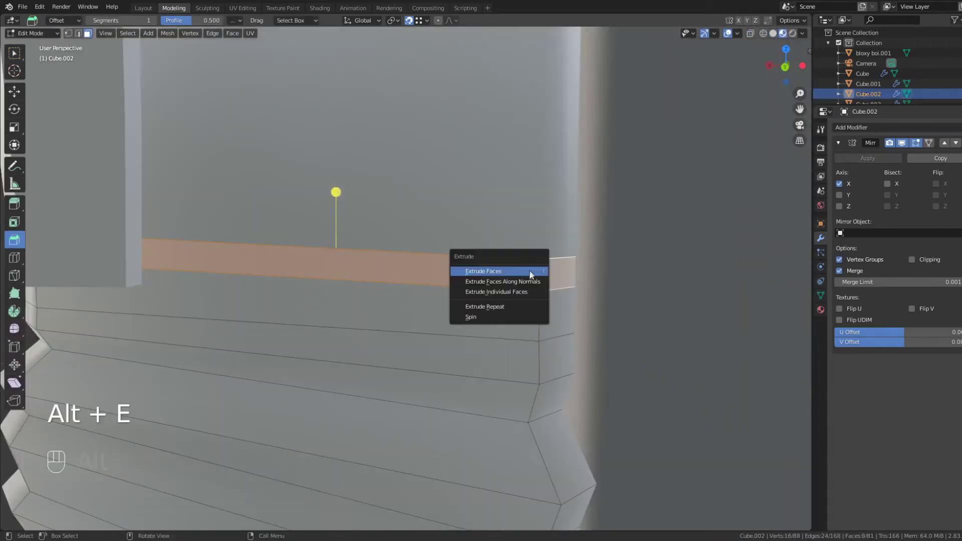
{"action": "left_click", "coordinate": [529, 281]}
{"action": "left_click", "coordinate": [529, 290]}
{"action": "left_click", "coordinate": [540, 358], "text": "alt"}
{"action": "key", "text": "alt+e"}
{"action": "left_click", "coordinate": [541, 364]}
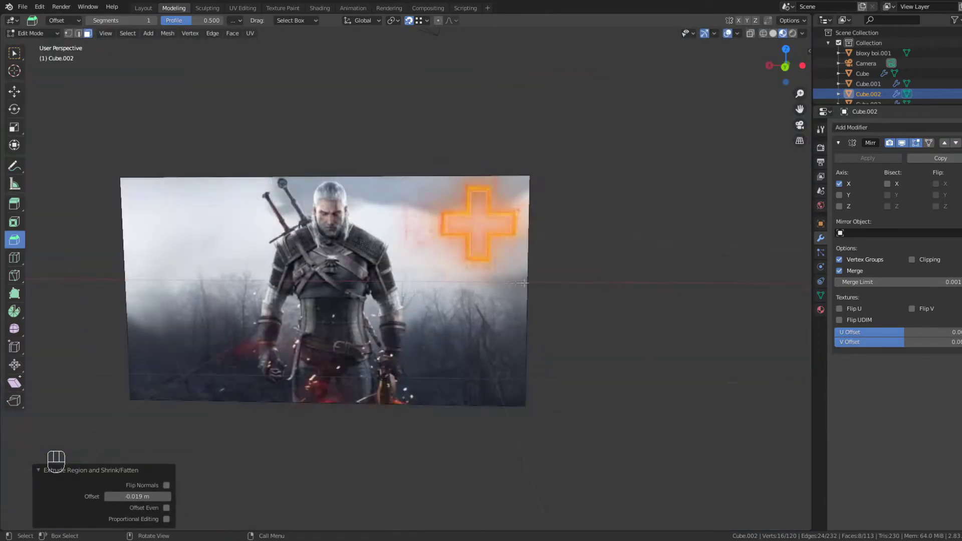
- Check the arms in the reference image, then turn on Auto Smooth for the separated upper sleeve and adjust its angle
{"action": "scroll", "coordinate": [331, 241], "scroll_direction": "up", "scroll_amount": 3}
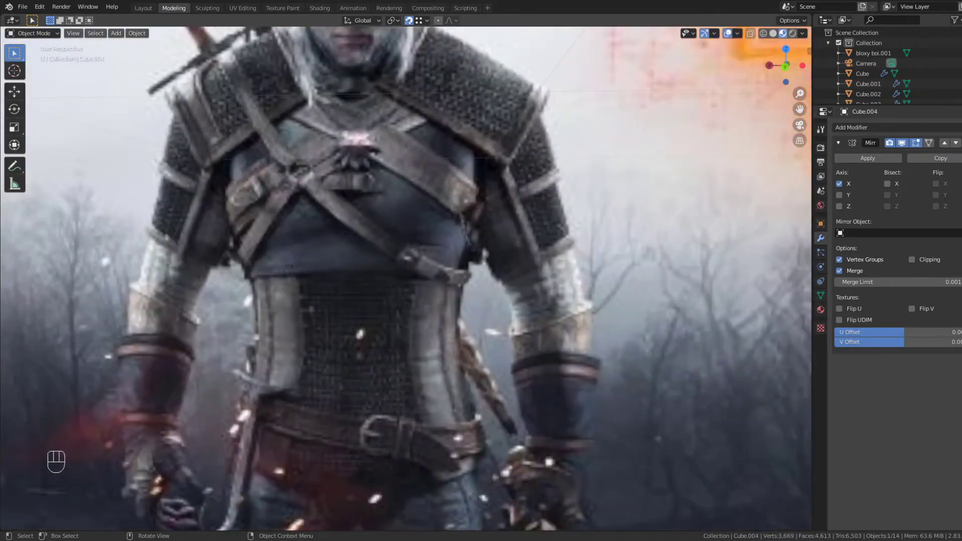
{"action": "scroll", "coordinate": [591, 241], "scroll_direction": "down", "scroll_amount": 6}
{"action": "middle_click_drag", "start_coordinate": [702, 243], "coordinate": [281, 271], "text": "shift"}
{"action": "scroll", "coordinate": [281, 271], "scroll_direction": "up", "scroll_amount": 3}
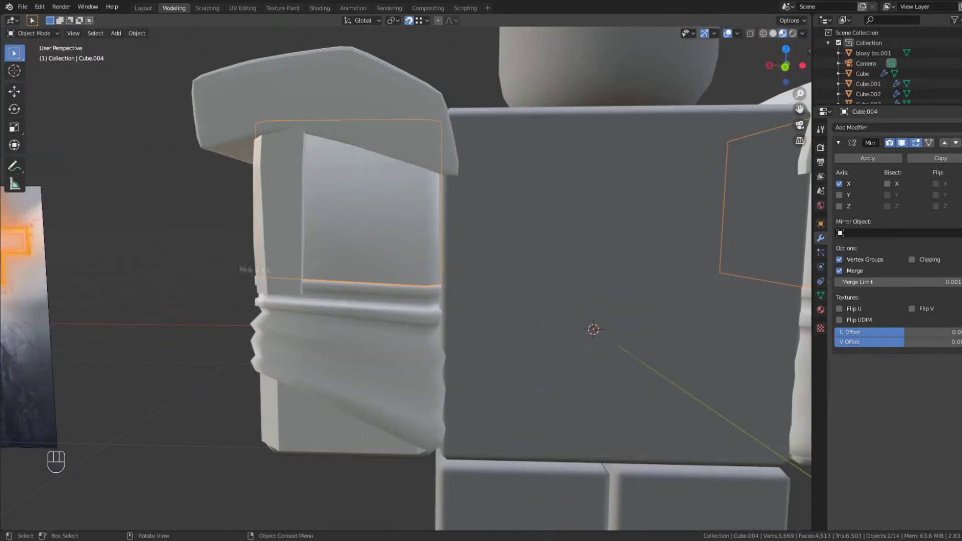
{"action": "left_click", "coordinate": [820, 295]}
{"action": "left_click", "coordinate": [850, 315]}
{"action": "left_click_drag", "start_coordinate": [922, 330], "coordinate": [942, 330]}
- Apply smooth shading to the shoulder pad and the arm plate, with Auto Smooth at 30° on the arm plate
{"action": "key", "text": "F3"}
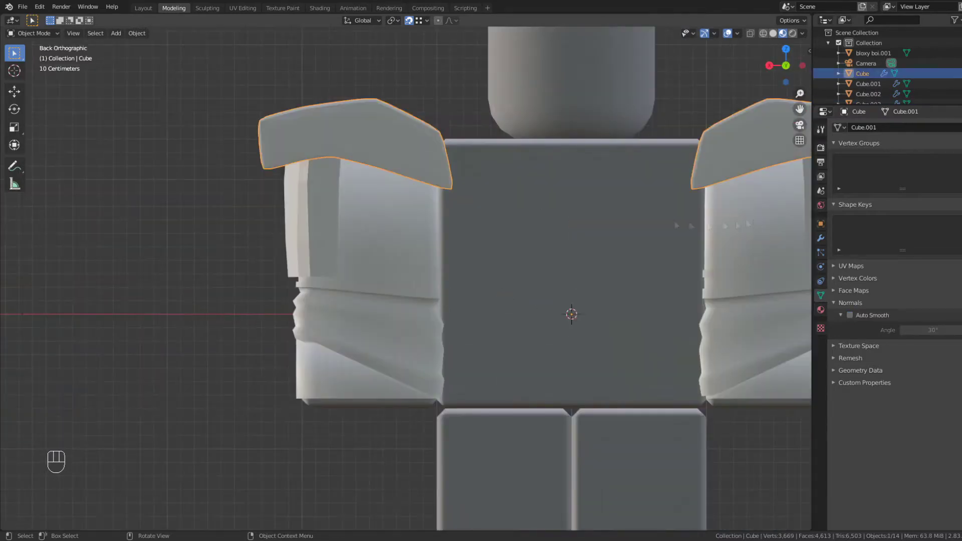
{"action": "key", "text": "F3"}
{"action": "key", "text": "o"}
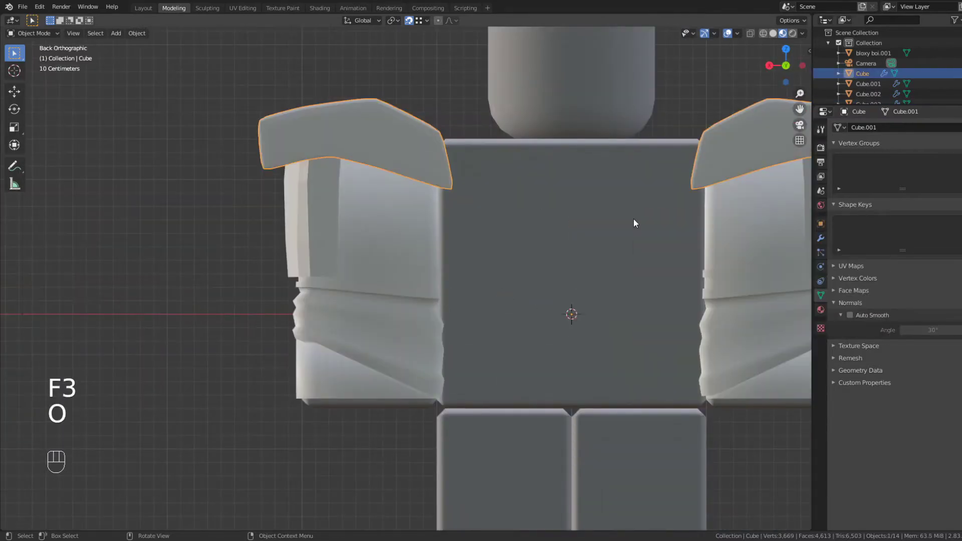
{"action": "key", "text": "F3"}
{"action": "key", "text": "o"}
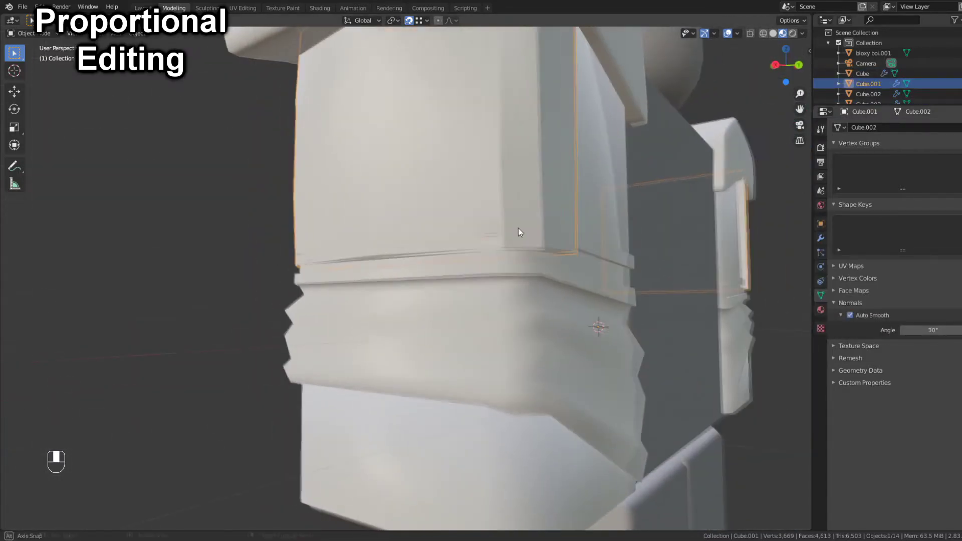
- Turn on proportional editing and move the lower edge of the upper-arm plate so the surrounding geometry follows
{"action": "key", "text": "Tab"}
{"action": "key", "text": "2"}
{"action": "key", "text": "g"}
{"action": "key", "text": "Escape"}
{"action": "left_click", "coordinate": [438, 21]}
{"action": "key", "text": "g"}
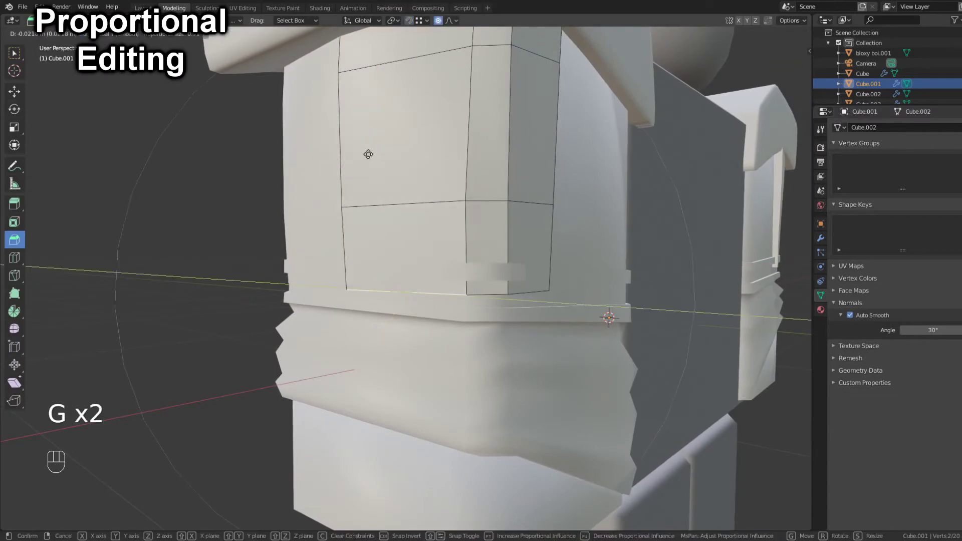
{"action": "left_click", "coordinate": [364, 158]}
- Try to move an arm-plate vertex about 0.043 m in the negative Y direction with proportional editing
{"action": "middle_click_drag", "start_coordinate": [364, 159], "coordinate": [476, 129]}
{"action": "scroll", "coordinate": [305, 151], "scroll_direction": "down", "scroll_amount": 3}
{"action": "key", "text": "2"}
{"action": "key", "text": "1"}
{"action": "left_click", "coordinate": [358, 145]}
{"action": "key", "text": "g"}
{"action": "left_click", "coordinate": [494, 161]}
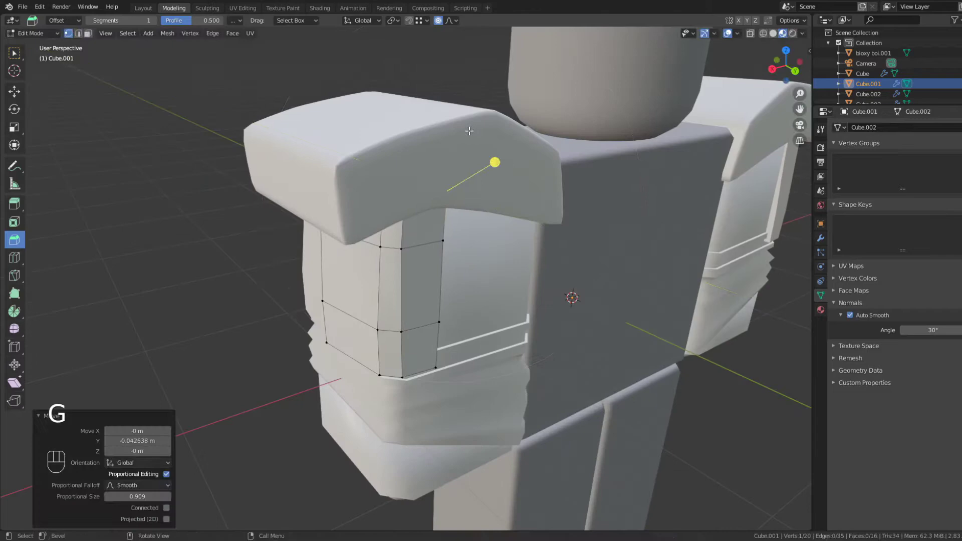
{"action": "middle_click_drag", "start_coordinate": [494, 161], "coordinate": [554, 71]}
{"action": "key", "text": "ctrl+z"}
- Reposition the arm plate's selected vertex with proportional editing and shift its lower side corner vertex along Y
{"action": "key", "text": "g"}
{"action": "scroll", "coordinate": [612, 142], "scroll_direction": "up", "scroll_amount": 5}
{"action": "left_click", "coordinate": [612, 142]}
{"action": "left_click", "coordinate": [516, 261]}
{"action": "key", "text": "g"}
{"action": "key", "text": "y"}
{"action": "left_click", "coordinate": [503, 260]}
{"action": "key", "text": "Tab"}
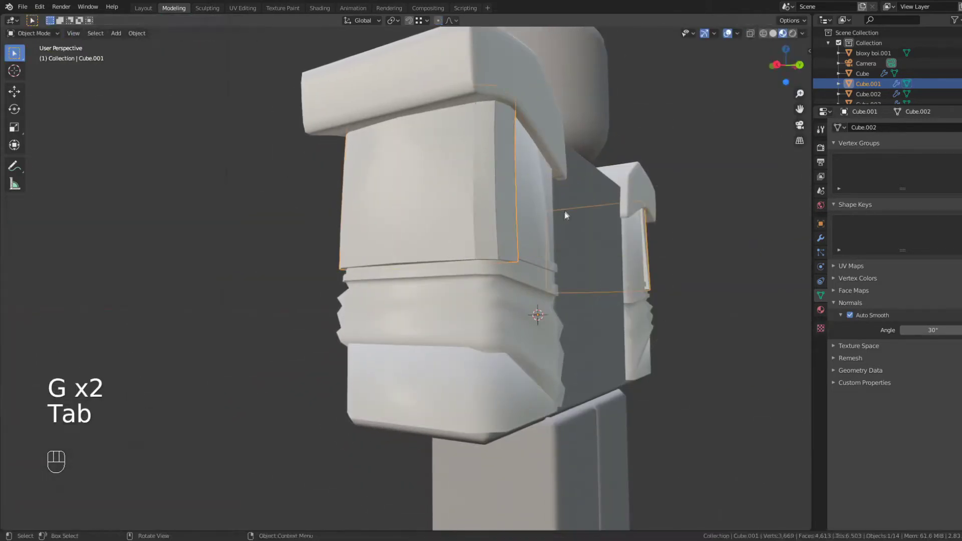
- Toggle Auto Smooth on the shoulder pad and arm plate, and set the arm plate's smoothing angle to 36.9°
{"action": "middle_click_drag", "start_coordinate": [529, 293], "coordinate": [436, 318]}
{"action": "left_click", "coordinate": [787, 69]}
{"action": "left_click", "coordinate": [371, 120]}
{"action": "left_click", "coordinate": [851, 317]}
{"action": "left_click", "coordinate": [317, 215]}
{"action": "left_click", "coordinate": [850, 316]}
{"action": "middle_click_drag", "start_coordinate": [436, 261], "coordinate": [547, 270]}
{"action": "left_click_drag", "start_coordinate": [922, 331], "coordinate": [950, 330]}
{"action": "middle_click_drag", "start_coordinate": [634, 233], "coordinate": [566, 240]}
{"action": "scroll", "coordinate": [569, 232], "scroll_direction": "down", "scroll_amount": 2}
{"action": "scroll", "coordinate": [566, 240], "scroll_direction": "up", "scroll_amount": 2}
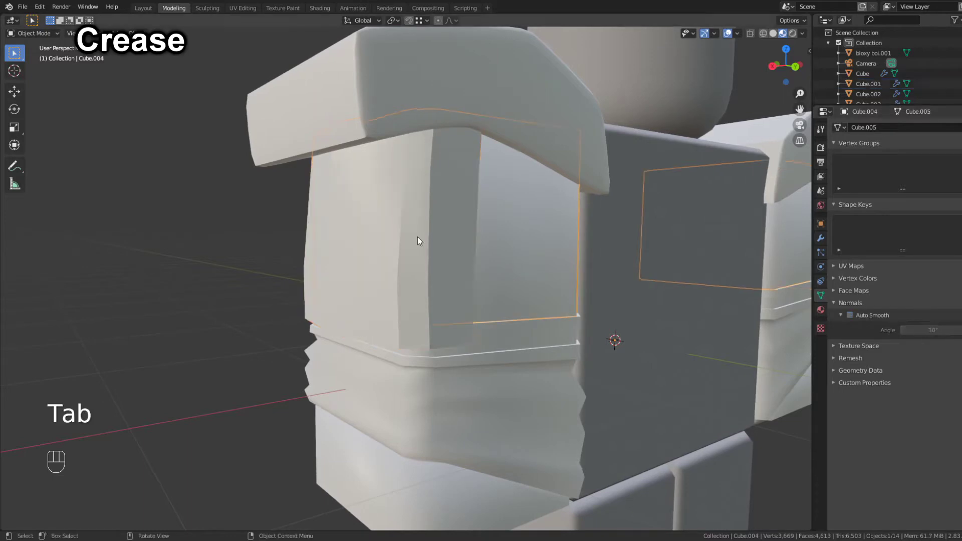
- Crease the vertical corner edge of the arm plate to sharpen it
{"action": "key", "text": "Tab"}
{"action": "key", "text": "2"}
{"action": "left_click", "coordinate": [433, 155]}
{"action": "left_click", "coordinate": [425, 412]}
{"action": "key", "text": "Tab"}
- Try to move the vertices along the arm plate's narrow side strip, selecting them through the mesh in wireframe
{"action": "middle_click_drag", "start_coordinate": [615, 281], "coordinate": [747, 271]}
{"action": "key", "text": "z"}
{"action": "key", "text": "z"}
{"action": "left_click", "coordinate": [556, 241]}
{"action": "key", "text": "Tab"}
{"action": "key", "text": "1"}
{"action": "left_click_drag", "start_coordinate": [610, 369], "coordinate": [721, 309]}
{"action": "key", "text": "g"}
{"action": "left_click", "coordinate": [727, 309]}
{"action": "middle_click_drag", "start_coordinate": [727, 309], "coordinate": [605, 288]}
{"action": "key", "text": "ctrl+z"}
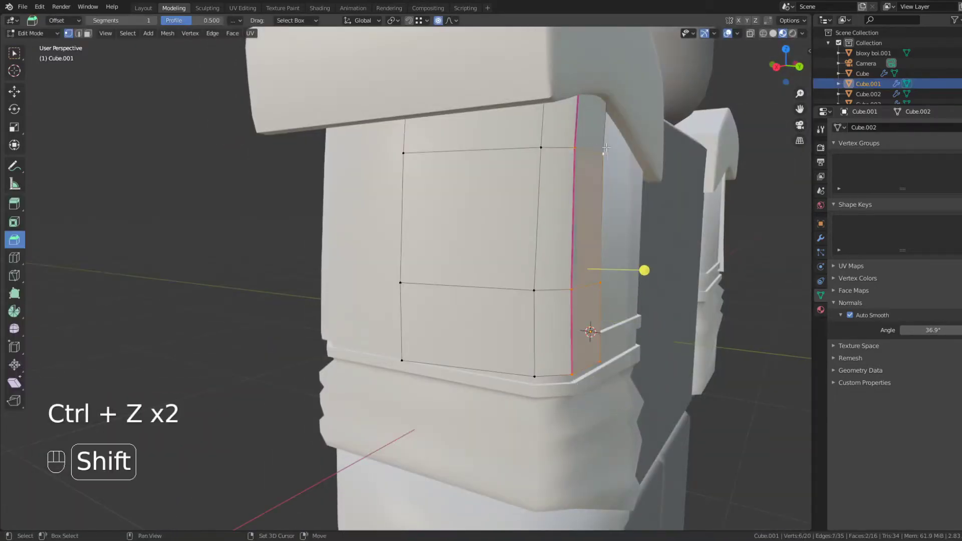
- Adjust the vertex selection on the arm plate's narrow side strip and move it with proportional editing
{"action": "left_click", "coordinate": [604, 150], "text": "shift"}
{"action": "key", "text": "g"}
{"action": "left_click", "coordinate": [601, 221]}
{"action": "key", "text": "Tab"}
- Try to move a vertex on the arm plate's lower edge with proportional editing
{"action": "key", "text": "Tab"}
{"action": "left_click", "coordinate": [419, 351]}
{"action": "key", "text": "g"}
{"action": "left_click", "coordinate": [413, 283]}
{"action": "key", "text": "Tab"}
{"action": "middle_click_drag", "start_coordinate": [414, 284], "coordinate": [566, 240]}
{"action": "scroll", "coordinate": [567, 240], "scroll_direction": "up", "scroll_amount": 4}
{"action": "key", "text": "ctrl+z"}
{"action": "key", "text": "ctrl+z"}
{"action": "key", "text": "ctrl+z"}
- Shift the arm plate's selected vertices along X in two moves to fit the plate to the sleeve
{"action": "key", "text": "g"}
{"action": "key", "text": "x"}
{"action": "left_click", "coordinate": [380, 279]}
{"action": "key", "text": "g"}
{"action": "key", "text": "x"}
{"action": "left_click", "coordinate": [377, 193]}
{"action": "key", "text": "Tab"}
- Check the arm armor from several sides and save the file
{"action": "middle_click_drag", "start_coordinate": [375, 193], "coordinate": [617, 179]}
{"action": "left_click", "coordinate": [386, 219]}
{"action": "key", "text": "ctrl+s"}
{"action": "left_click", "coordinate": [782, 70]}
{"action": "middle_click_drag", "start_coordinate": [727, 144], "coordinate": [600, 117], "text": "shift"}
{"action": "key", "text": "ctrl+s"}
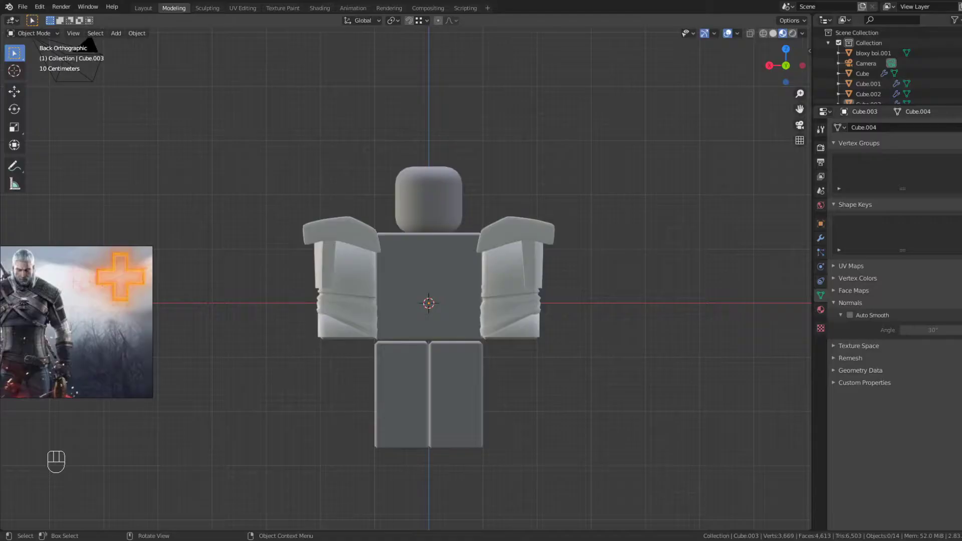
- Add a 2 m cube at the torso and scale it along its local Y axis to about 0.55
{"action": "middle_click_drag", "start_coordinate": [471, 315], "coordinate": [433, 269]}
{"action": "scroll", "coordinate": [433, 269], "scroll_direction": "up", "scroll_amount": 3}
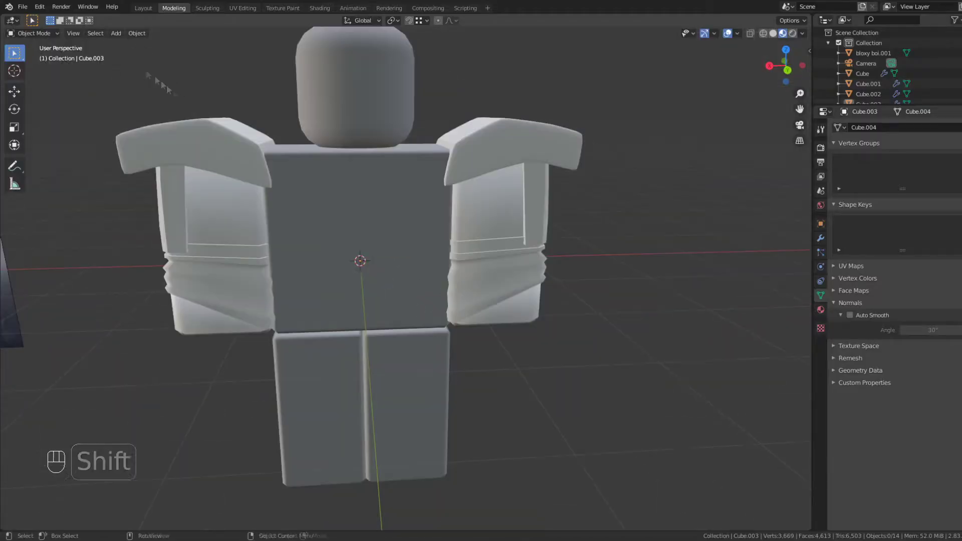
{"action": "left_click", "coordinate": [116, 33]}
{"action": "mouse_move", "coordinate": [126, 47]}
{"action": "left_click", "coordinate": [200, 57]}
{"action": "middle_click_drag", "start_coordinate": [351, 143], "coordinate": [390, 169]}
{"action": "key", "text": "s"}
{"action": "key", "text": "y"}
{"action": "key", "text": "y"}
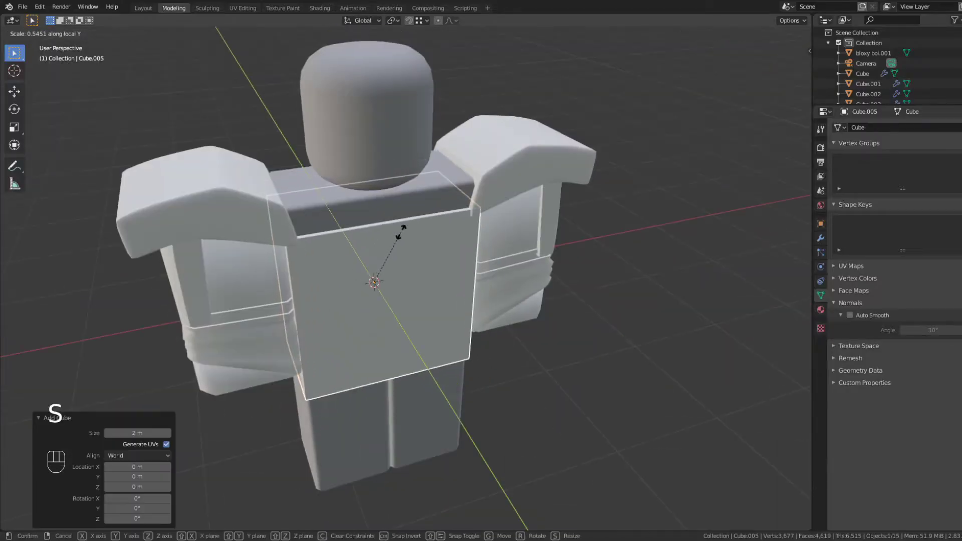
{"action": "left_click", "coordinate": [402, 230]}
- Raise the cube about 0.34 m, shorten it along Z, and raise it another 0.60 m onto the upper torso
{"action": "key", "text": "g"}
{"action": "key", "text": "z"}
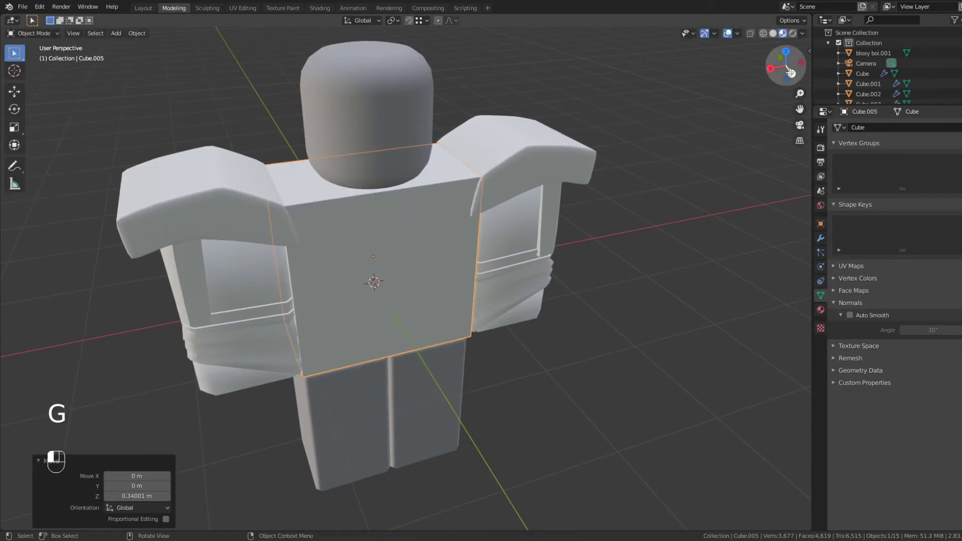
{"action": "left_click", "coordinate": [790, 73]}
{"action": "key", "text": "s"}
{"action": "key", "text": "z"}
{"action": "left_click", "coordinate": [445, 230]}
{"action": "key", "text": "g"}
{"action": "key", "text": "z"}
{"action": "middle_click_drag", "start_coordinate": [456, 182], "coordinate": [480, 217], "text": "shift"}
{"action": "scroll", "coordinate": [471, 198], "scroll_direction": "down", "scroll_amount": 3}
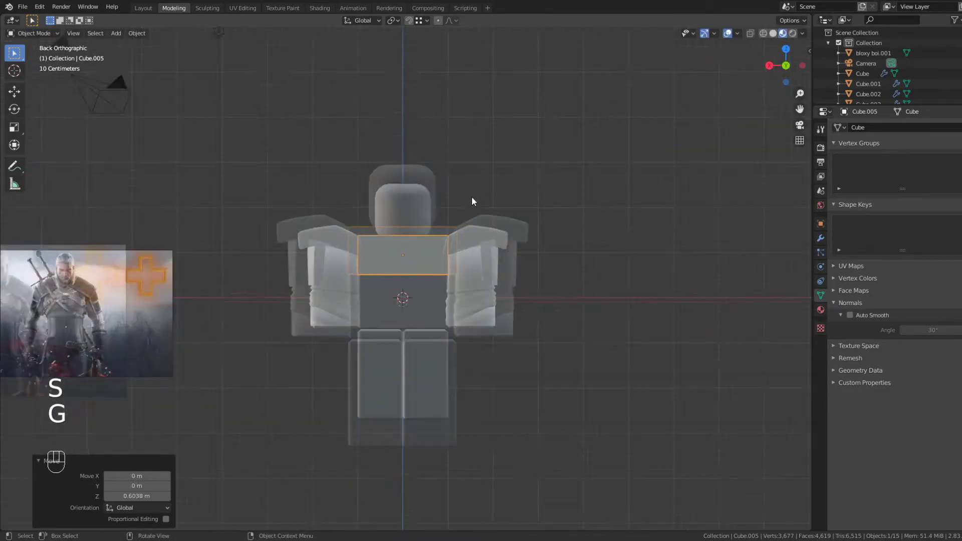
- Show the annotation sketch over the character and open the upper torso block for mesh editing
{"action": "scroll", "coordinate": [471, 198], "scroll_direction": "up", "scroll_amount": 2}
{"action": "left_click", "coordinate": [159, 21]}
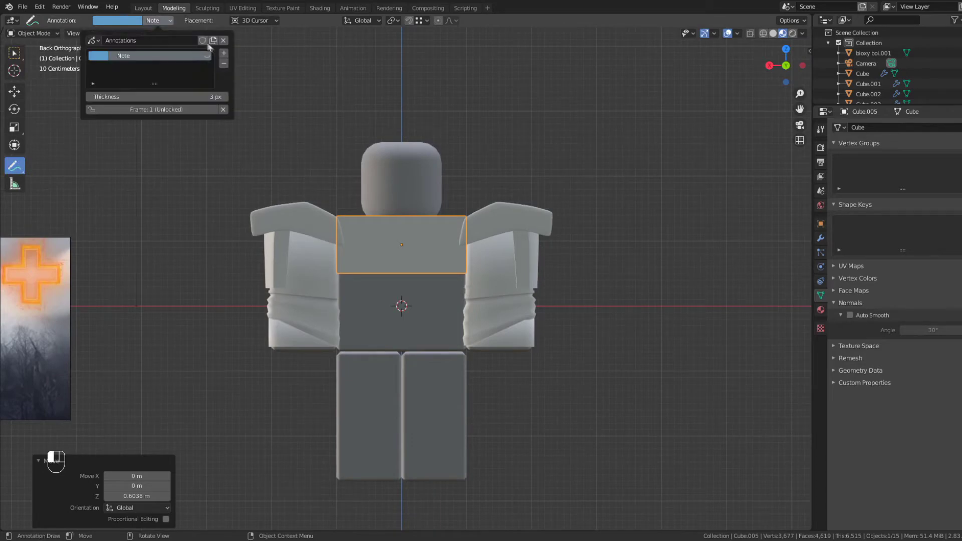
{"action": "key", "text": "Tab"}
{"action": "key", "text": "Tab"}
{"action": "key", "text": "Tab"}
{"action": "scroll", "coordinate": [392, 151], "scroll_direction": "up", "scroll_amount": 4}
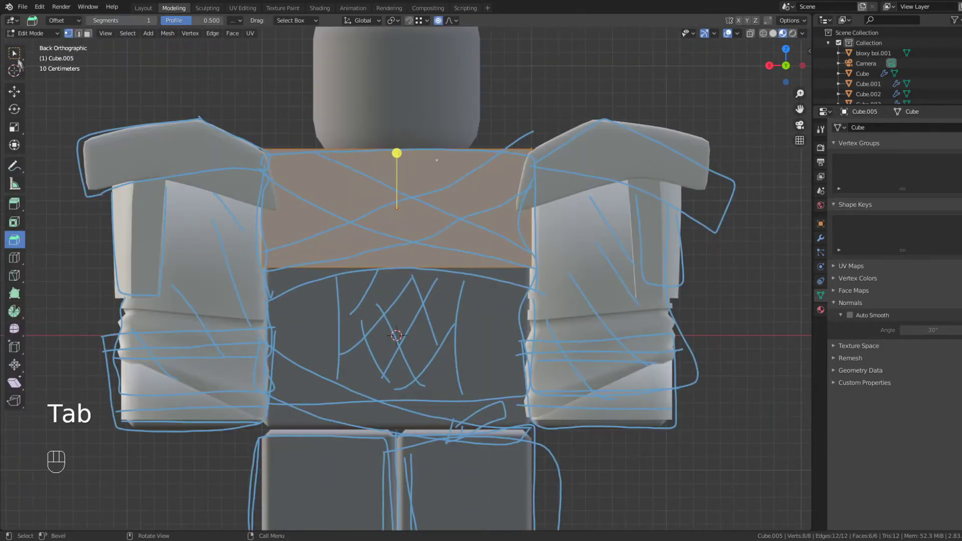
- Cut the upper torso block down its centre and delete one half
{"action": "left_click", "coordinate": [403, 146]}
{"action": "key", "text": "2"}
{"action": "key", "text": "z"}
{"action": "key", "text": "1"}
{"action": "key", "text": "x"}
{"action": "left_click", "coordinate": [523, 196]}
- Add a Mirror modifier on the X axis to the remaining half of the torso block
{"action": "left_click", "coordinate": [820, 238]}
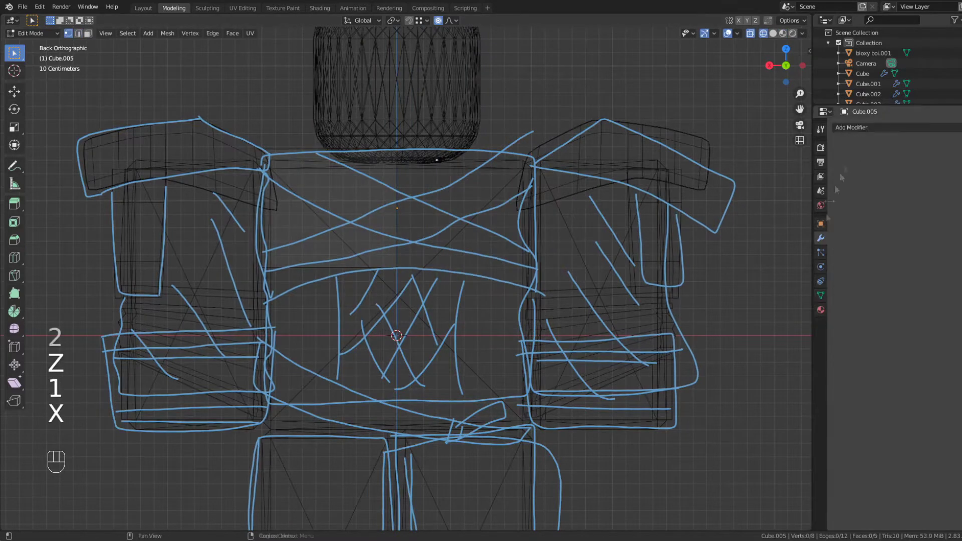
{"action": "left_click", "coordinate": [862, 127]}
{"action": "left_click", "coordinate": [771, 229]}
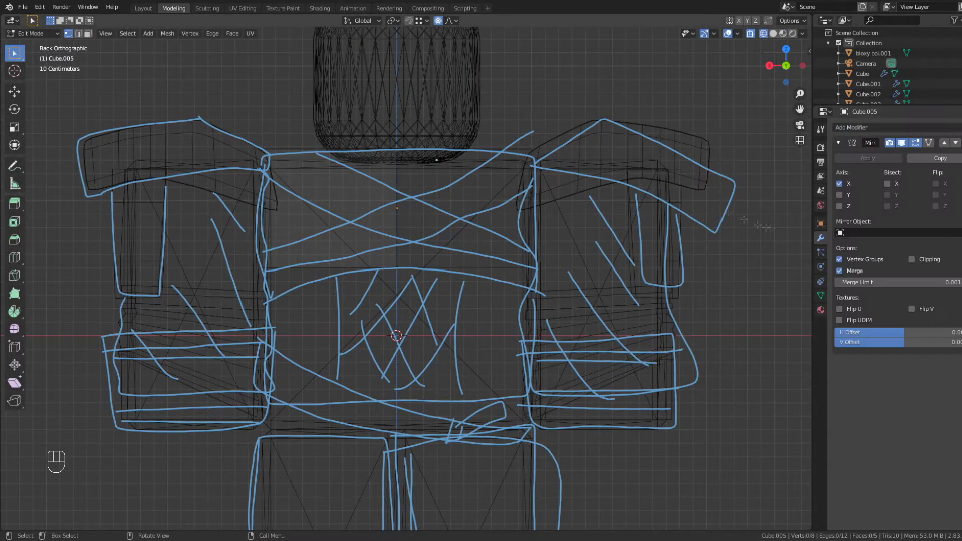
- Select the torso block's outer side vertices in wireframe and move them to match the annotation sketch
{"action": "key", "text": "z"}
{"action": "key", "text": "z"}
{"action": "key", "text": "1"}
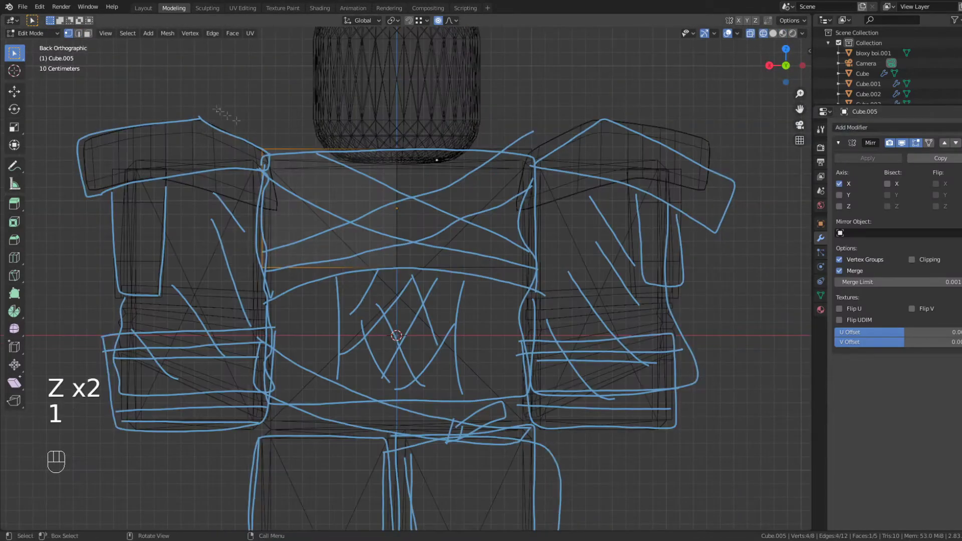
{"action": "key", "text": "z"}
{"action": "key", "text": "g"}
{"action": "left_click", "coordinate": [512, 177]}
{"action": "key", "text": "z"}
- Adjust the torso block's upper outer vertices along Z so its top edge follows the annotated line
{"action": "left_click_drag", "start_coordinate": [206, 146], "coordinate": [304, 205]}
{"action": "key", "text": "g"}
{"action": "key", "text": "z"}
{"action": "left_click", "coordinate": [305, 177]}
{"action": "key", "text": "z"}
{"action": "key", "text": "g"}
{"action": "key", "text": "z"}
{"action": "key", "text": "Tab"}
{"action": "mouse_move", "coordinate": [475, 117]}
{"action": "middle_mouse_down"}
{"action": "mouse_move", "coordinate": [491, 150]}
{"action": "mouse_move", "coordinate": [451, 146]}
{"action": "middle_mouse_up"}
{"action": "key", "text": "Tab"}
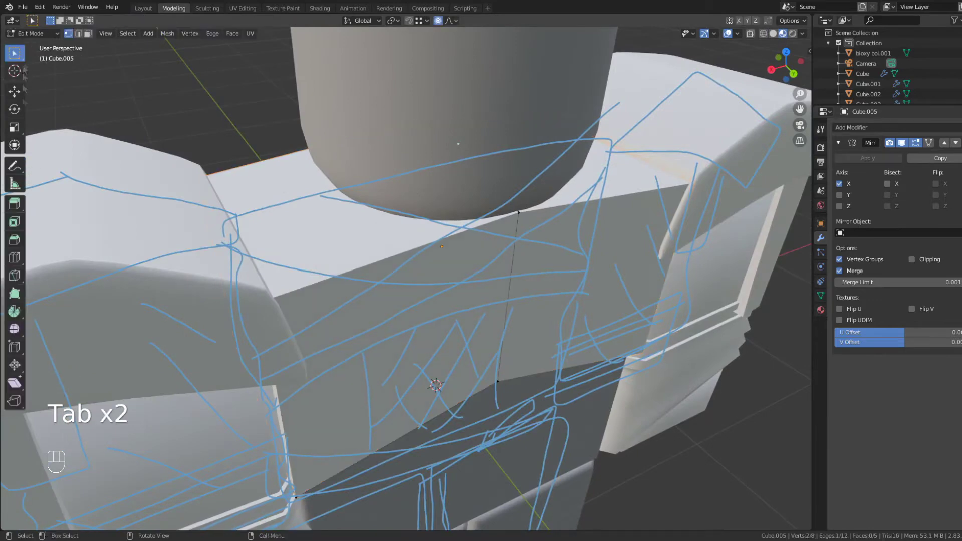
- Add a vertical loop cut midway across the half block and raise its lower vertices about 0.05 m along Z
{"action": "left_click", "coordinate": [793, 74]}
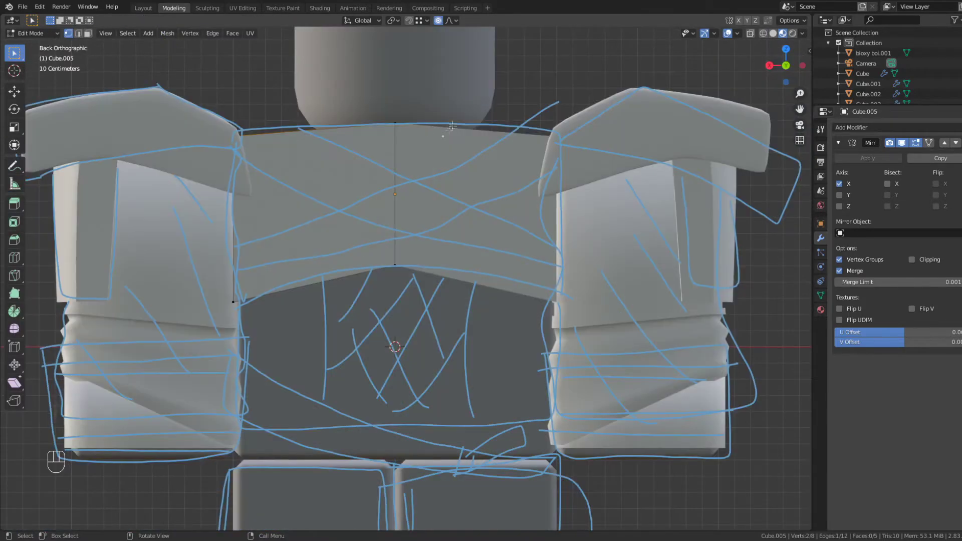
{"action": "right_click", "coordinate": [326, 131]}
{"action": "key", "text": "z"}
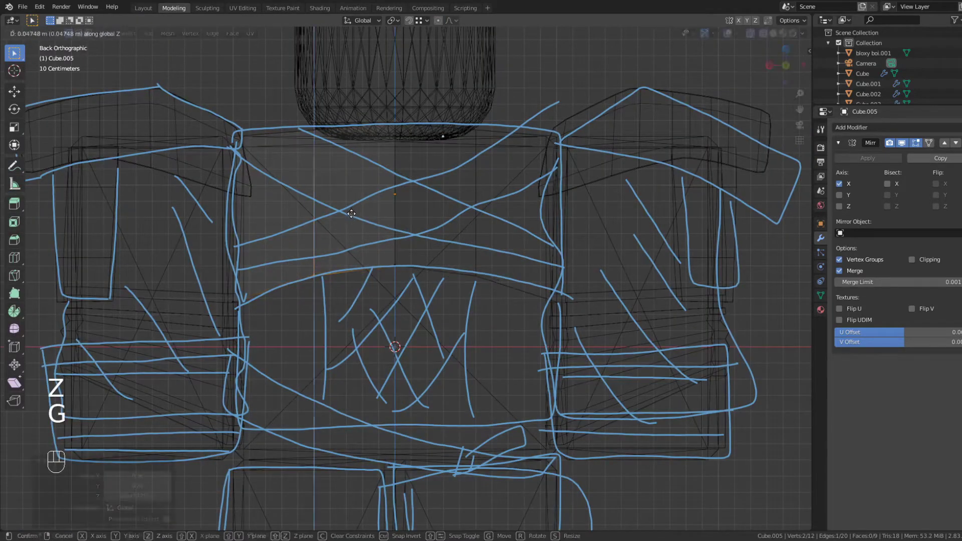
{"action": "left_click", "coordinate": [351, 214]}
- Add a second vertical loop cut to the half block and move its lower vertices along Z onto the sketched arc
{"action": "key", "text": "ctrl+r"}
{"action": "left_click", "coordinate": [370, 246]}
{"action": "right_click", "coordinate": [371, 246]}
{"action": "key", "text": "g"}
{"action": "key", "text": "z"}
{"action": "left_click", "coordinate": [365, 229]}
- Add a third vertical loop cut nearer the block's outer side and adjust its lower vertices along Z
{"action": "key", "text": "ctrl+r"}
{"action": "left_click", "coordinate": [226, 221]}
{"action": "left_click", "coordinate": [225, 229]}
{"action": "key", "text": "z"}
{"action": "key", "text": "Tab"}
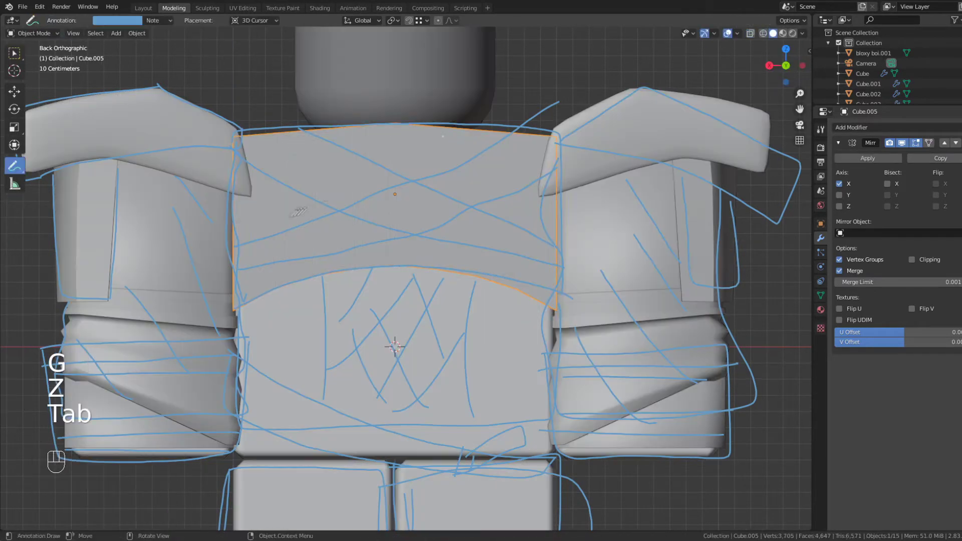
- Bevel the torso block's front and back top edges with one segment, and select the shoulder pad
{"action": "middle_click_drag", "start_coordinate": [241, 125], "coordinate": [254, 160]}
{"action": "key", "text": "Tab"}
{"action": "key", "text": "2"}
{"action": "left_click", "coordinate": [177, 196], "text": "shift"}
{"action": "middle_click_drag", "start_coordinate": [179, 196], "coordinate": [383, 205]}
{"action": "left_click", "coordinate": [434, 141], "text": "shift"}
{"action": "middle_click_drag", "start_coordinate": [580, 174], "coordinate": [401, 216], "text": "shift"}
{"action": "scroll", "coordinate": [391, 208], "scroll_direction": "up", "scroll_amount": 2}
{"action": "key", "text": "ctrl+v"}
{"action": "left_click", "coordinate": [16, 239]}
{"action": "left_click_drag", "start_coordinate": [391, 53], "coordinate": [295, 96]}
{"action": "scroll", "coordinate": [295, 96], "scroll_direction": "down", "scroll_amount": 2}
{"action": "key", "text": "Tab"}
{"action": "left_click", "coordinate": [610, 198]}
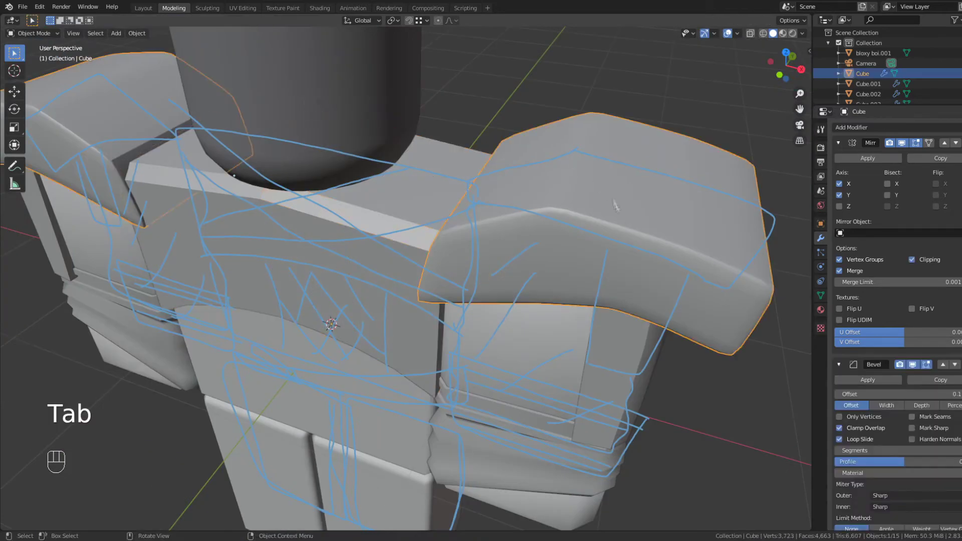
- Hide the shoulder pad and the other arm armor pieces, and select the upper torso piece
{"action": "key", "text": "h"}
{"action": "left_click", "coordinate": [609, 210]}
{"action": "key", "text": "h"}
{"action": "left_click", "coordinate": [601, 235]}
{"action": "key", "text": "h"}
{"action": "left_click", "coordinate": [612, 286]}
{"action": "key", "text": "h"}
{"action": "middle_click_drag", "start_coordinate": [551, 408], "coordinate": [521, 407]}
{"action": "left_click", "coordinate": [448, 211]}
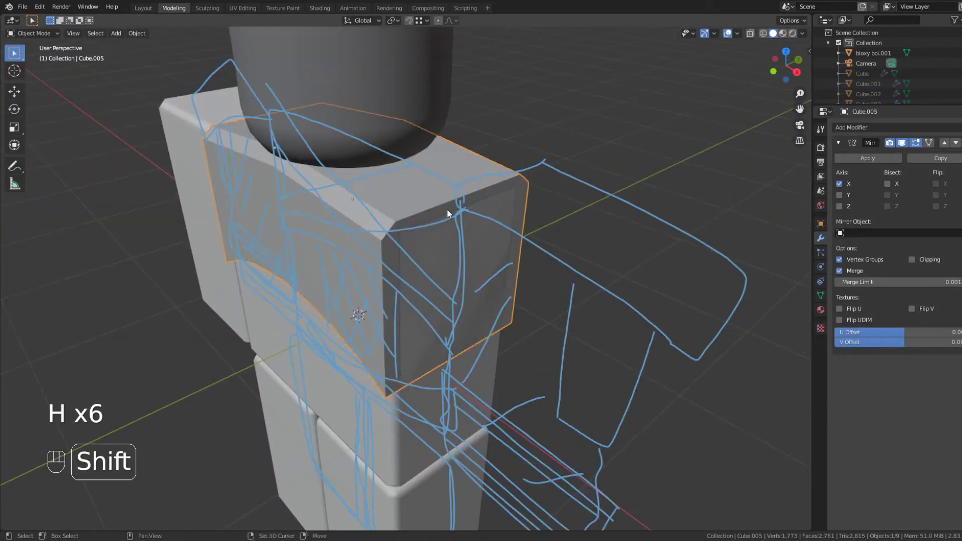
- Bevel the top edge on the outer side of the upper torso piece with one segment
{"action": "middle_click_drag", "start_coordinate": [447, 211], "coordinate": [451, 223], "text": "shift"}
{"action": "scroll", "coordinate": [468, 210], "scroll_direction": "up", "scroll_amount": 3}
{"action": "key", "text": "Tab"}
{"action": "key", "text": "3"}
{"action": "left_click", "coordinate": [468, 211]}
{"action": "key", "text": "g"}
{"action": "key", "text": "2"}
{"action": "left_click", "coordinate": [455, 183]}
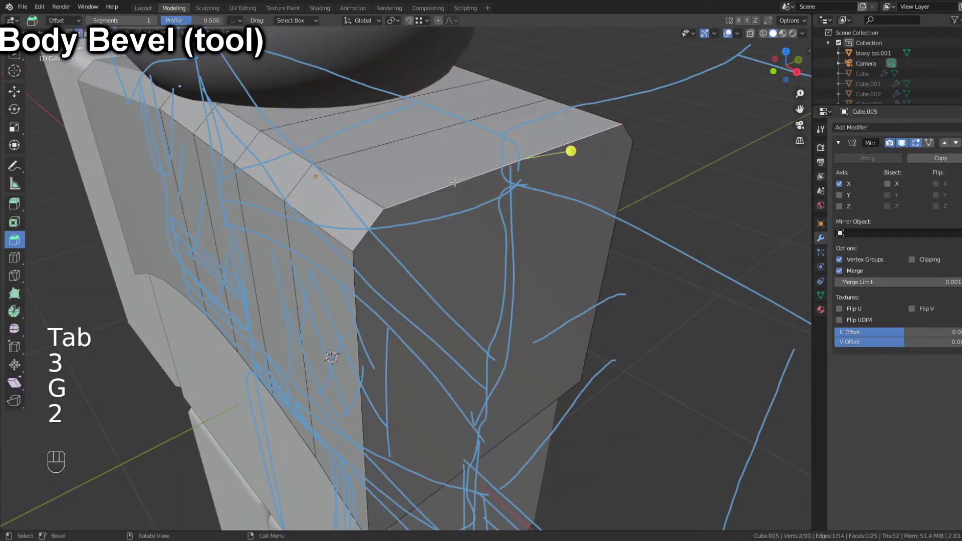
{"action": "left_click_drag", "start_coordinate": [554, 134], "coordinate": [589, 141]}
- Adjust the height of an edge on the torso piece's bevelled outer top side along Z
{"action": "key", "text": "2"}
{"action": "left_click", "coordinate": [587, 163]}
{"action": "key", "text": "g"}
{"action": "key", "text": "z"}
{"action": "left_click", "coordinate": [660, 155]}
{"action": "key", "text": "Tab"}
{"action": "middle_click_drag", "start_coordinate": [661, 155], "coordinate": [506, 125]}
{"action": "scroll", "coordinate": [506, 141], "scroll_direction": "down", "scroll_amount": 5}
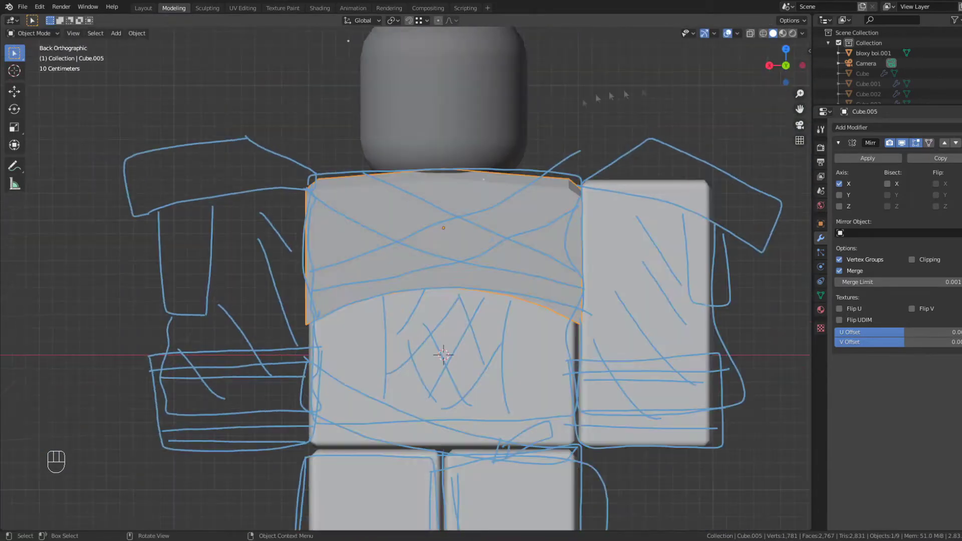
- Lower the upper torso piece's top vertices at the mirror centre by about 0.035 m along Z
{"action": "key", "text": "Tab"}
{"action": "key", "text": "shift+z"}
{"action": "key", "text": "1"}
{"action": "key", "text": "g"}
{"action": "key", "text": "z"}
{"action": "left_click", "coordinate": [512, 148]}
{"action": "key", "text": "z"}
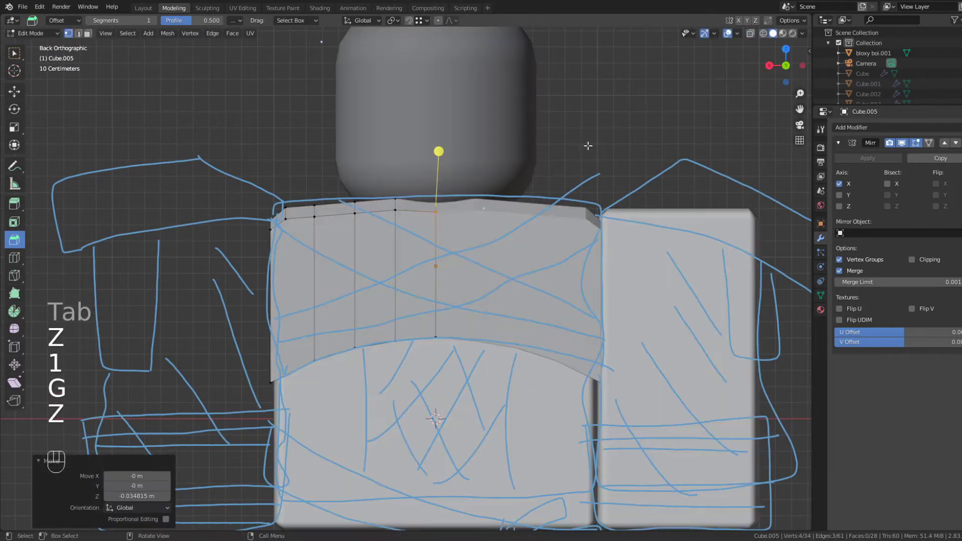
- Add the neighbouring top vertices to the selection and lower them along Z to shape the neckline dip
{"action": "left_click_drag", "start_coordinate": [412, 185], "coordinate": [378, 228], "text": "shift"}
{"action": "key", "text": "g"}
{"action": "key", "text": "z"}
{"action": "left_click", "coordinate": [506, 150]}
{"action": "key", "text": "z"}
{"action": "key", "text": "Tab"}
- Unhide the armor pieces and clear the sketched annotations from the viewport, using rendered shading
{"action": "key", "text": "alt+h"}
{"action": "key", "text": "z"}
{"action": "scroll", "coordinate": [567, 127], "scroll_direction": "down", "scroll_amount": 2}
{"action": "mouse_move", "coordinate": [566, 126]}
{"action": "middle_mouse_down"}
{"action": "mouse_move", "coordinate": [598, 173]}
{"action": "mouse_move", "coordinate": [635, 156]}
{"action": "middle_mouse_up"}
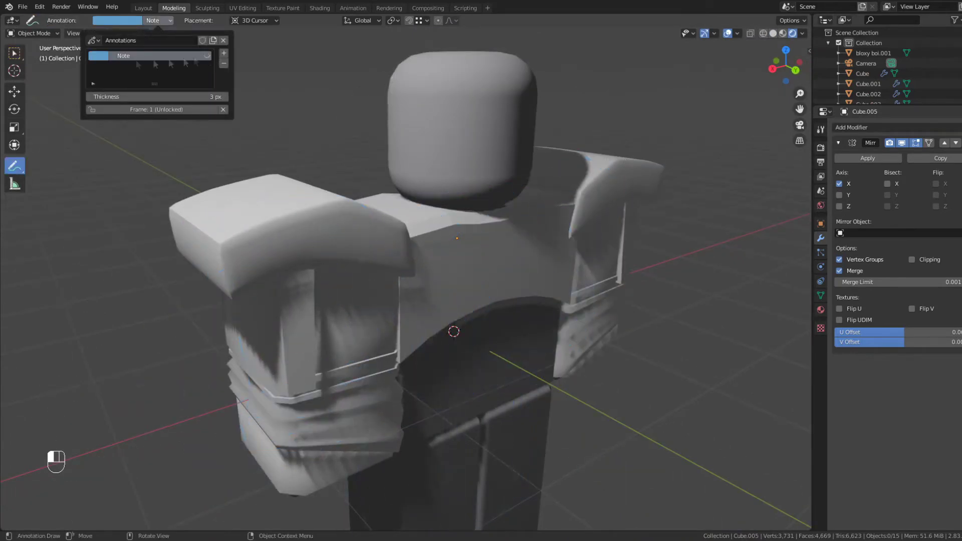
- Compare the model's back view with the reference image
{"action": "middle_click_drag", "start_coordinate": [433, 196], "coordinate": [385, 187]}
{"action": "left_click", "coordinate": [785, 70]}
{"action": "scroll", "coordinate": [476, 181], "scroll_direction": "down", "scroll_amount": 4}
{"action": "middle_click_drag", "start_coordinate": [476, 181], "coordinate": [746, 135], "text": "shift"}
{"action": "scroll", "coordinate": [429, 185], "scroll_direction": "up", "scroll_amount": 5}
{"action": "scroll", "coordinate": [585, 226], "scroll_direction": "down", "scroll_amount": 4}
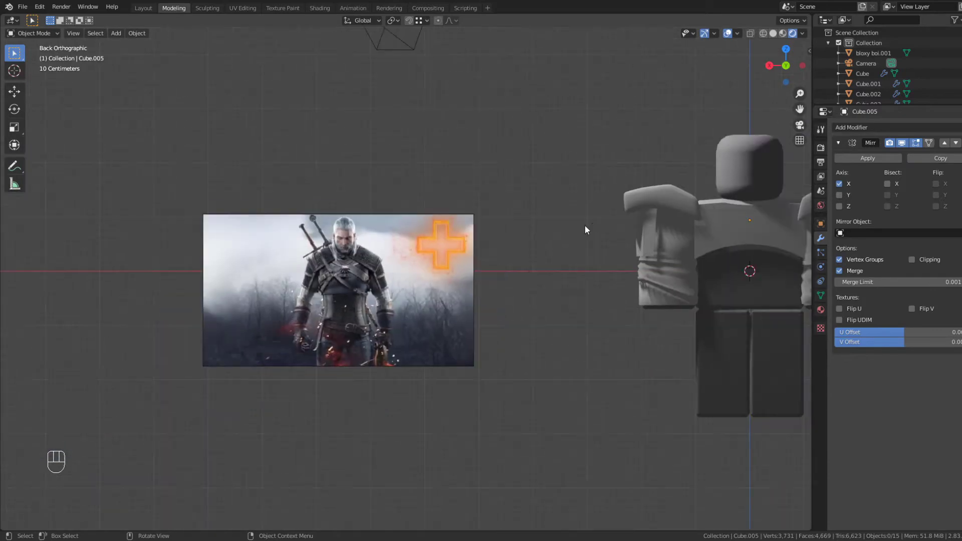
{"action": "middle_click_drag", "start_coordinate": [593, 222], "coordinate": [399, 215], "text": "shift"}
{"action": "scroll", "coordinate": [490, 224], "scroll_direction": "up", "scroll_amount": 4}
- Select the vertices along the upper torso piece's lower arc and adjust their height along Z
{"action": "key", "text": "Tab"}
{"action": "scroll", "coordinate": [490, 224], "scroll_direction": "up", "scroll_amount": 3}
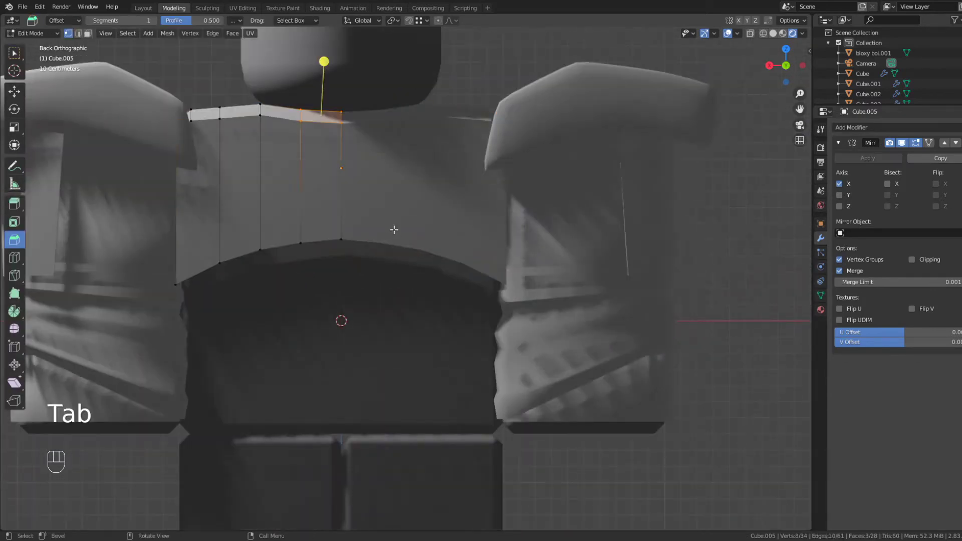
{"action": "key", "text": "z"}
{"action": "left_click_drag", "start_coordinate": [377, 204], "coordinate": [279, 265]}
{"action": "left_click", "coordinate": [339, 231]}
{"action": "key", "text": "z"}
{"action": "scroll", "coordinate": [404, 223], "scroll_direction": "down", "scroll_amount": 1}
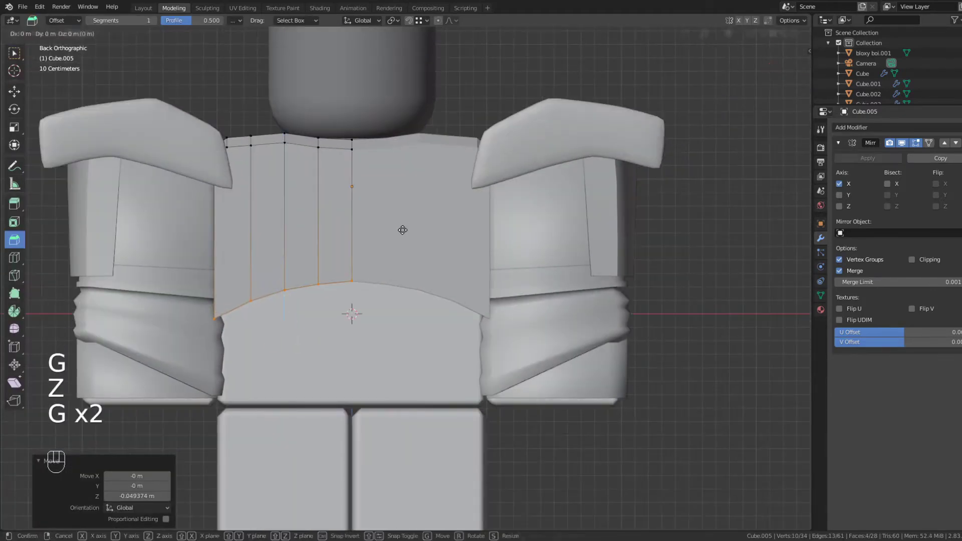
{"action": "left_click", "coordinate": [403, 230]}
{"action": "key", "text": "Tab"}
- Add a cube at the world origin and scale it down uniformly for the waist
{"action": "left_click", "coordinate": [212, 55]}
{"action": "key", "text": "s"}
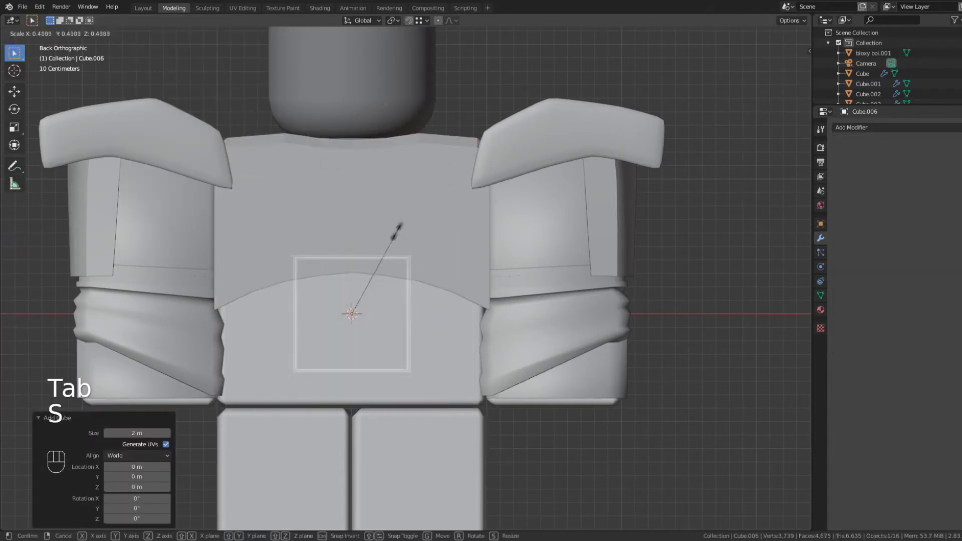
{"action": "key", "text": "Tab"}
- Remove one half of the new cube and add a Mirror modifier to it
{"action": "left_click", "coordinate": [15, 240]}
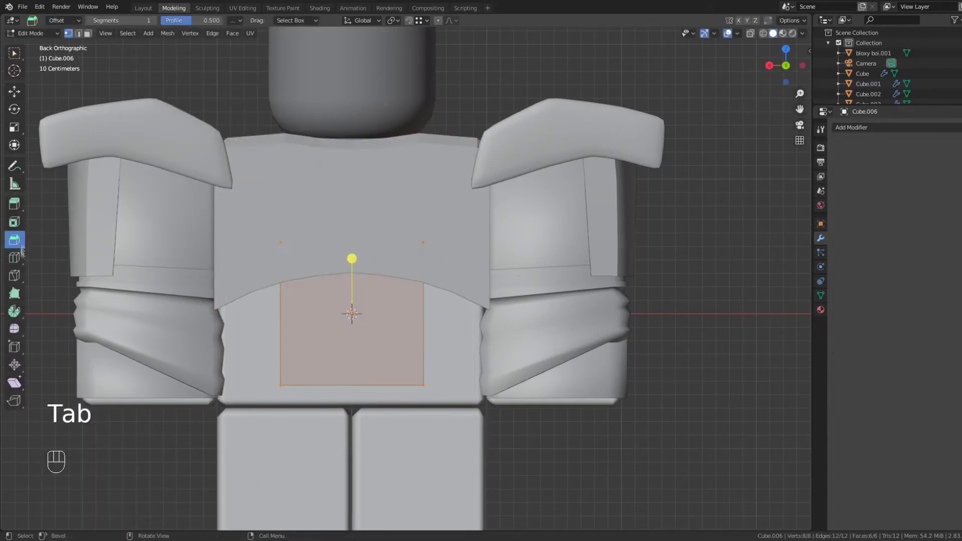
{"action": "key", "text": "z"}
{"action": "key", "text": "x"}
{"action": "left_click", "coordinate": [498, 230]}
{"action": "key", "text": "z"}
{"action": "left_click", "coordinate": [852, 128]}
{"action": "left_click", "coordinate": [764, 228]}
- Move the half cube's outer vertices about 0.47 m along X to the side of the torso
{"action": "key", "text": "Tab"}
{"action": "key", "text": "Tab"}
{"action": "key", "text": "Tab"}
{"action": "key", "text": "z"}
{"action": "left_click_drag", "start_coordinate": [311, 217], "coordinate": [251, 408]}
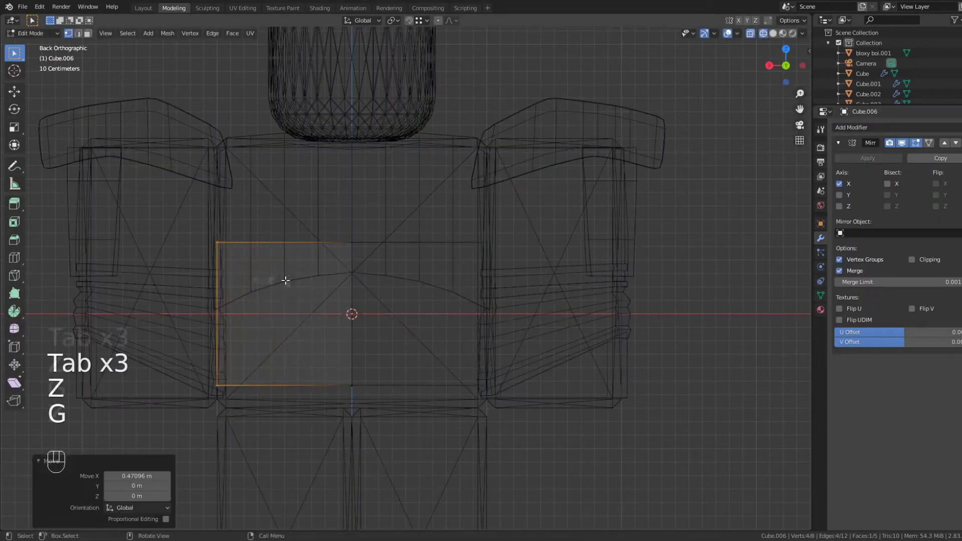
{"action": "key", "text": "z"}
{"action": "scroll", "coordinate": [285, 280], "scroll_direction": "up", "scroll_amount": 3}
{"action": "key", "text": "g"}
{"action": "left_click", "coordinate": [295, 271]}
{"action": "scroll", "coordinate": [296, 271], "scroll_direction": "down", "scroll_amount": 6}
- Hide the shoulder and arm armor pieces on both sides
{"action": "key", "text": "Tab"}
{"action": "left_click_drag", "start_coordinate": [167, 102], "coordinate": [285, 285]}
{"action": "scroll", "coordinate": [319, 312], "scroll_direction": "up", "scroll_amount": 3}
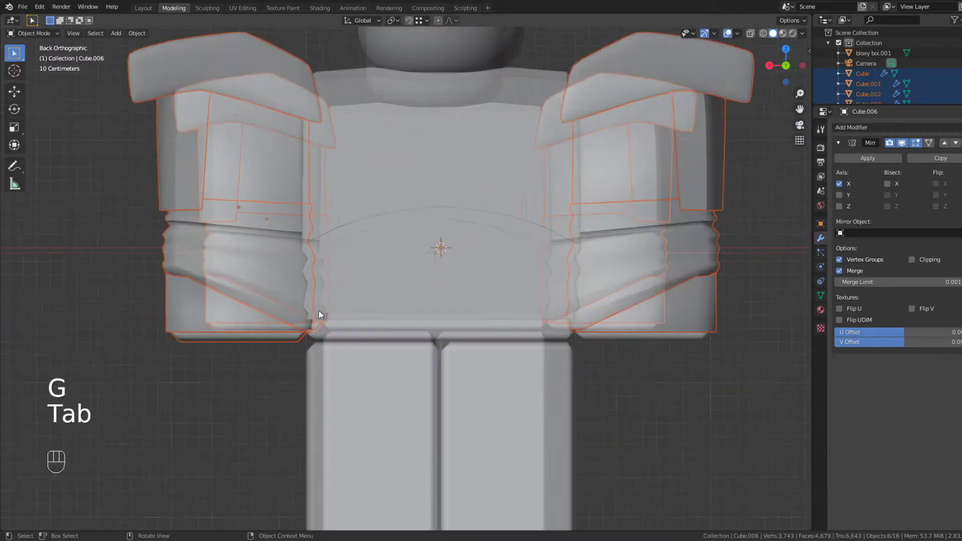
{"action": "key", "text": "h"}
- Fine-tune the waist block's outer vertices to line up with the torso's side
{"action": "key", "text": "Tab"}
{"action": "scroll", "coordinate": [309, 277], "scroll_direction": "up", "scroll_amount": 2}
{"action": "key", "text": "g"}
{"action": "left_click", "coordinate": [314, 278]}
{"action": "middle_click_drag", "start_coordinate": [314, 278], "coordinate": [356, 246]}
- Lower the waist block's bottom vertices about 0.10 m along Z and extrude the bottom down to the legs
{"action": "key", "text": "z"}
{"action": "left_click_drag", "start_coordinate": [556, 252], "coordinate": [220, 419]}
{"action": "key", "text": "g"}
{"action": "left_click", "coordinate": [539, 277]}
{"action": "key", "text": "z"}
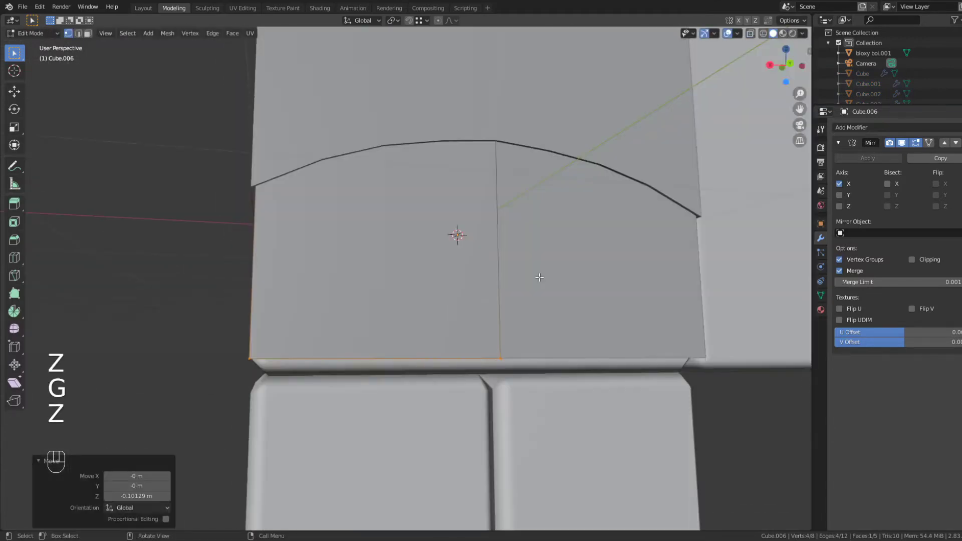
{"action": "left_click", "coordinate": [539, 291]}
{"action": "key", "text": "z"}
- Move the extruded bottom's outer vertices inward along X and nudge the vertices above them slightly outward
{"action": "left_click", "coordinate": [793, 64]}
{"action": "key", "text": "z"}
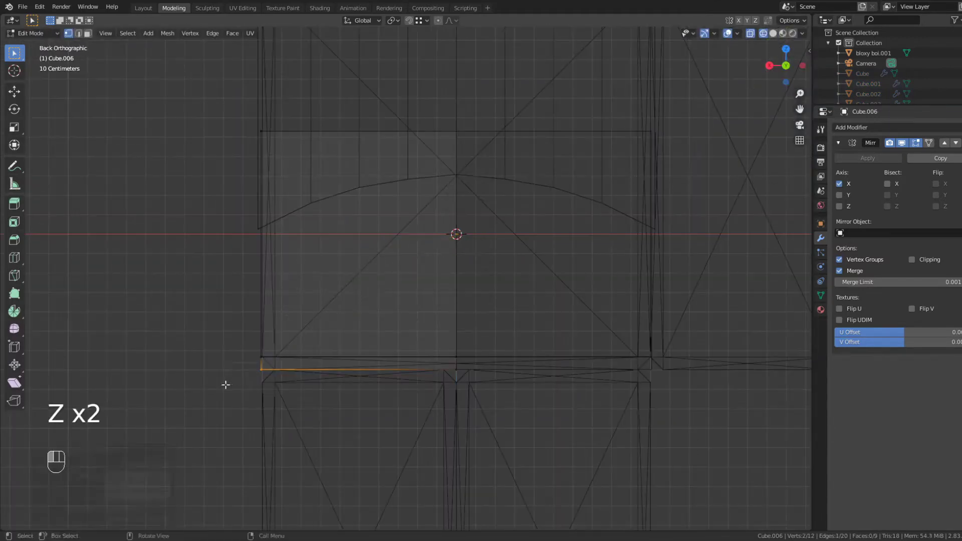
{"action": "left_click", "coordinate": [234, 387]}
{"action": "scroll", "coordinate": [286, 323], "scroll_direction": "up", "scroll_amount": 3}
{"action": "key", "text": "g"}
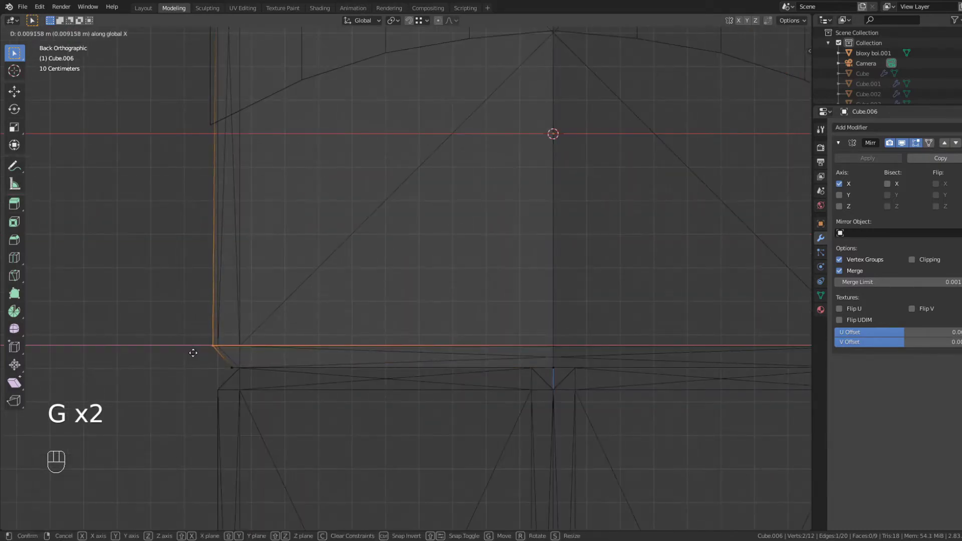
{"action": "left_click", "coordinate": [193, 353]}
{"action": "key", "text": "z"}
- Examine the waist block's shape in the back view and compare it with the reference image
{"action": "scroll", "coordinate": [226, 353], "scroll_direction": "down", "scroll_amount": 3}
{"action": "scroll", "coordinate": [552, 306], "scroll_direction": "up", "scroll_amount": 2}
{"action": "middle_click_drag", "start_coordinate": [594, 307], "coordinate": [501, 304], "text": "shift"}
{"action": "scroll", "coordinate": [494, 291], "scroll_direction": "down", "scroll_amount": 4}
{"action": "key", "text": "Tab"}
{"action": "key", "text": "z"}
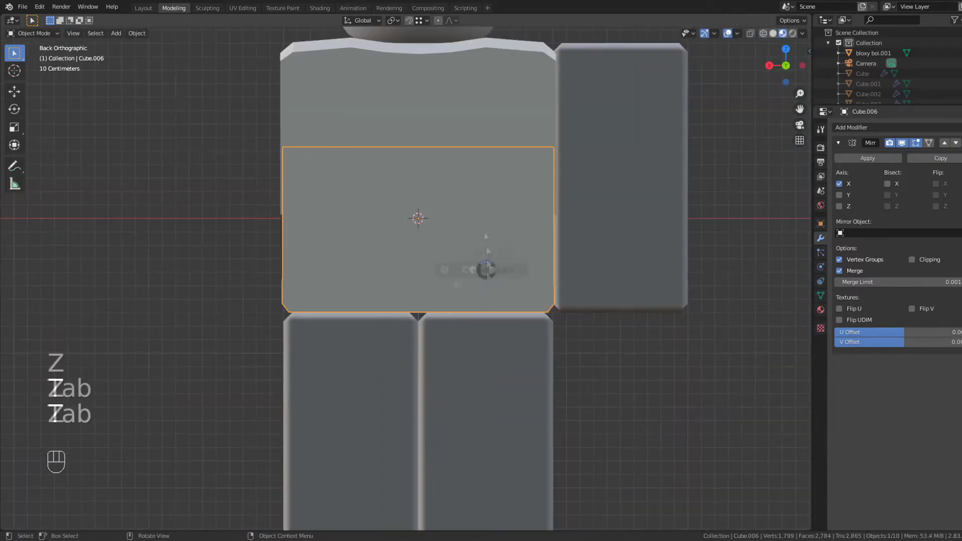
{"action": "key", "text": "z"}
{"action": "scroll", "coordinate": [473, 298], "scroll_direction": "down", "scroll_amount": 6}
{"action": "middle_click_drag", "start_coordinate": [326, 263], "coordinate": [579, 262], "text": "shift"}
{"action": "scroll", "coordinate": [578, 275], "scroll_direction": "up", "scroll_amount": 3}
{"action": "middle_click_drag", "start_coordinate": [789, 283], "coordinate": [412, 284], "text": "shift"}
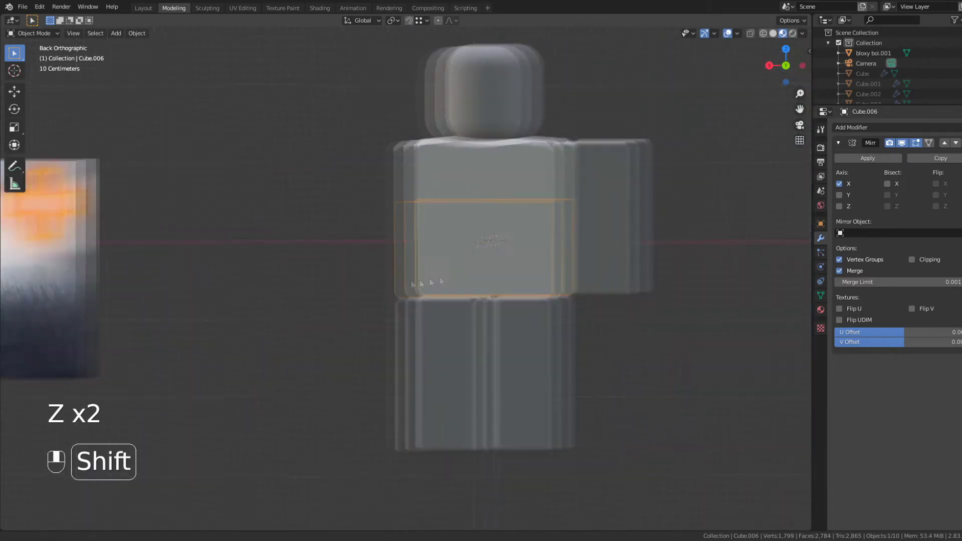
- Add a vertical loop cut midway across the half waist block and shift its bottom vertices about 0.013 m along X
{"action": "key", "text": "Tab"}
{"action": "scroll", "coordinate": [442, 282], "scroll_direction": "up", "scroll_amount": 2}
{"action": "key", "text": "z"}
{"action": "scroll", "coordinate": [408, 278], "scroll_direction": "up", "scroll_amount": 1}
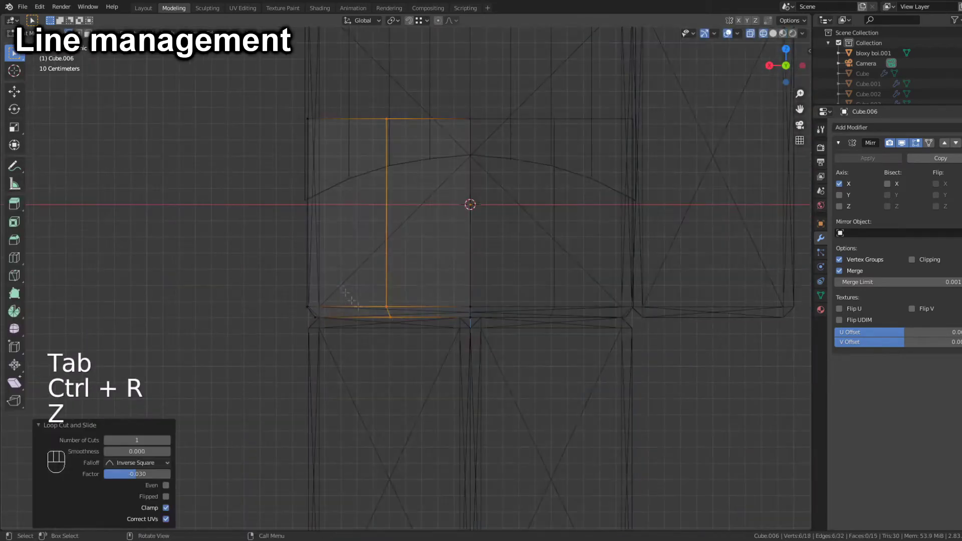
{"action": "left_click_drag", "start_coordinate": [375, 311], "coordinate": [404, 325]}
{"action": "key", "text": "g"}
{"action": "key", "text": "x"}
{"action": "left_click", "coordinate": [427, 265]}
{"action": "key", "text": "z"}
- Add a horizontal loop cut across the lower waist block and move its middle vertices about 0.054 m inward along X
{"action": "key", "text": "g"}
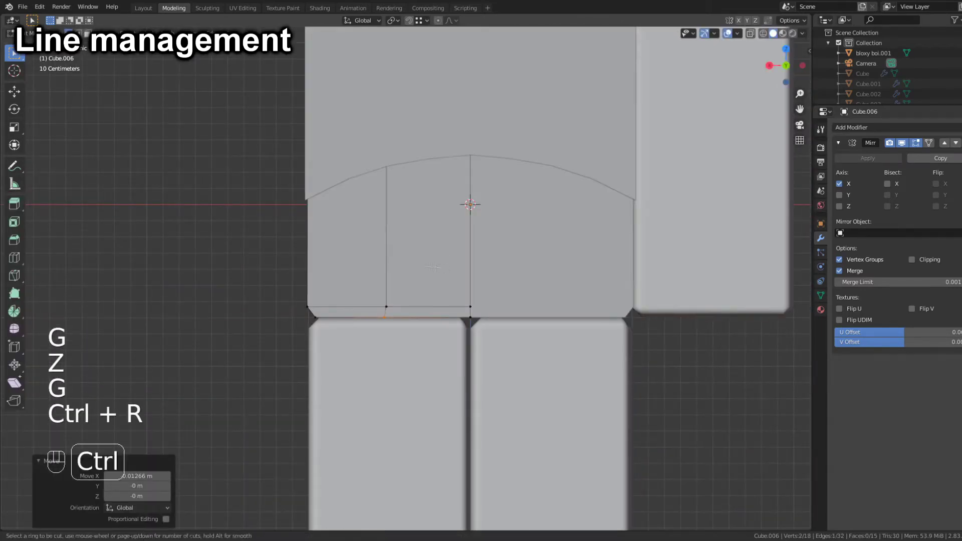
{"action": "left_click", "coordinate": [382, 258]}
{"action": "key", "text": "z"}
{"action": "left_click_drag", "start_coordinate": [372, 269], "coordinate": [409, 233]}
{"action": "key", "text": "g"}
{"action": "key", "text": "x"}
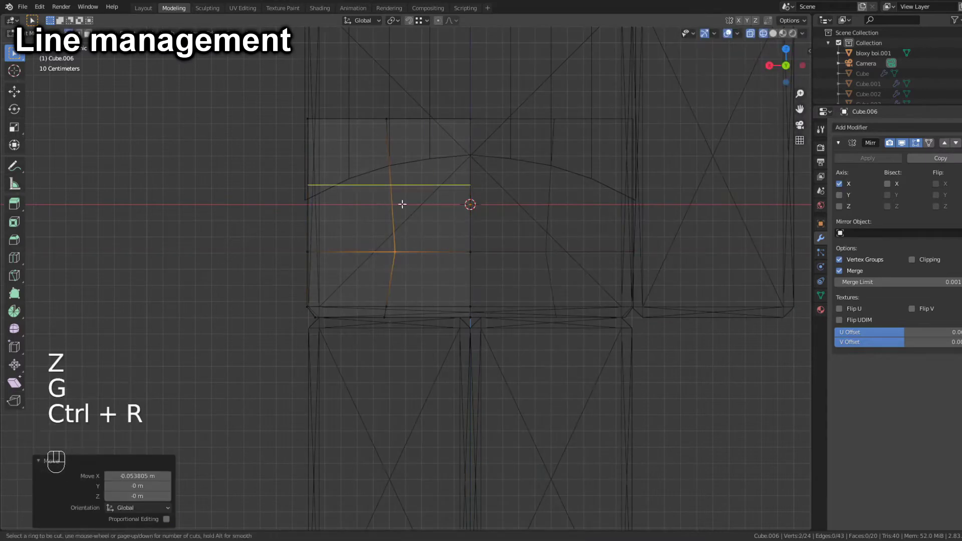
- Add a second horizontal loop cut above the first and move its middle vertices about 0.057 m inward along X
{"action": "left_click", "coordinate": [393, 226]}
{"action": "left_click_drag", "start_coordinate": [419, 189], "coordinate": [365, 223]}
{"action": "left_click", "coordinate": [373, 224]}
{"action": "key", "text": "z"}
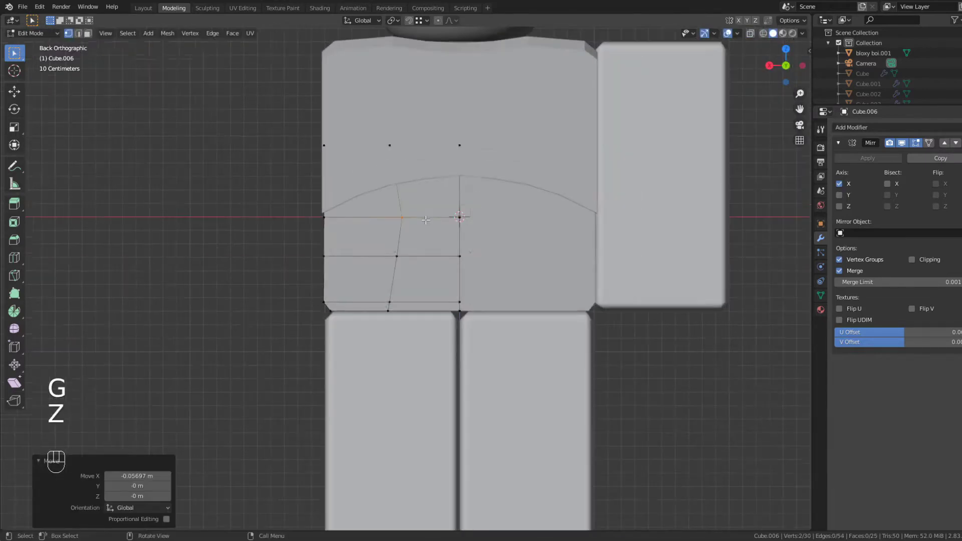
- Select all of the upper torso piece's geometry and scale it slightly so it overhangs the waist block
{"action": "key", "text": "Tab"}
{"action": "key", "text": "Tab"}
{"action": "scroll", "coordinate": [413, 161], "scroll_direction": "down", "scroll_amount": 2}
{"action": "key", "text": "Tab"}
{"action": "scroll", "coordinate": [413, 162], "scroll_direction": "up", "scroll_amount": 1}
{"action": "key", "text": "Tab"}
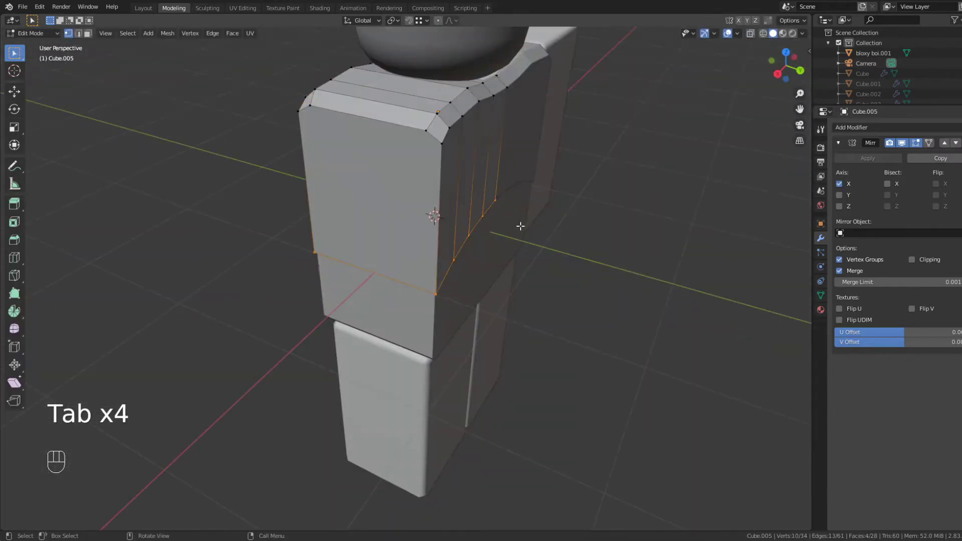
{"action": "key", "text": "Tab"}
{"action": "key", "text": "Tab"}
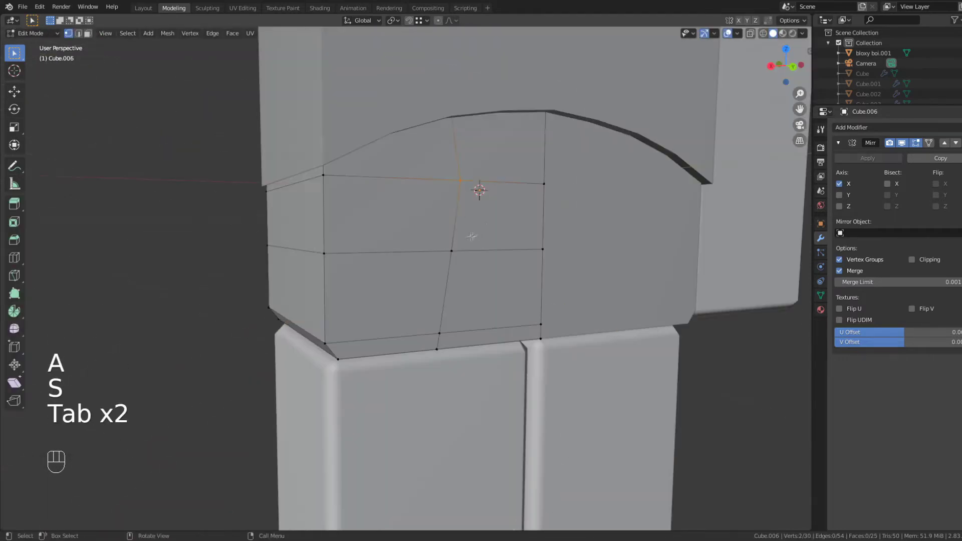
{"action": "key", "text": "a"}
{"action": "key", "text": "s"}
- Bevel the upper torso piece's vertical front and back corner edges with one segment
{"action": "key", "text": "2"}
{"action": "key", "text": "Tab"}
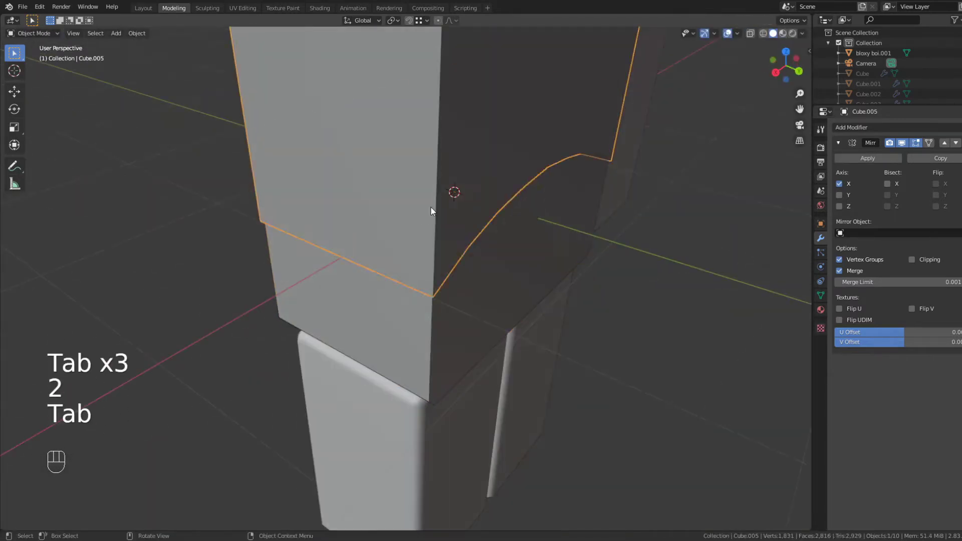
{"action": "key", "text": "Tab"}
{"action": "key", "text": "2"}
{"action": "middle_click_drag", "start_coordinate": [443, 236], "coordinate": [3, 275], "text": "shift"}
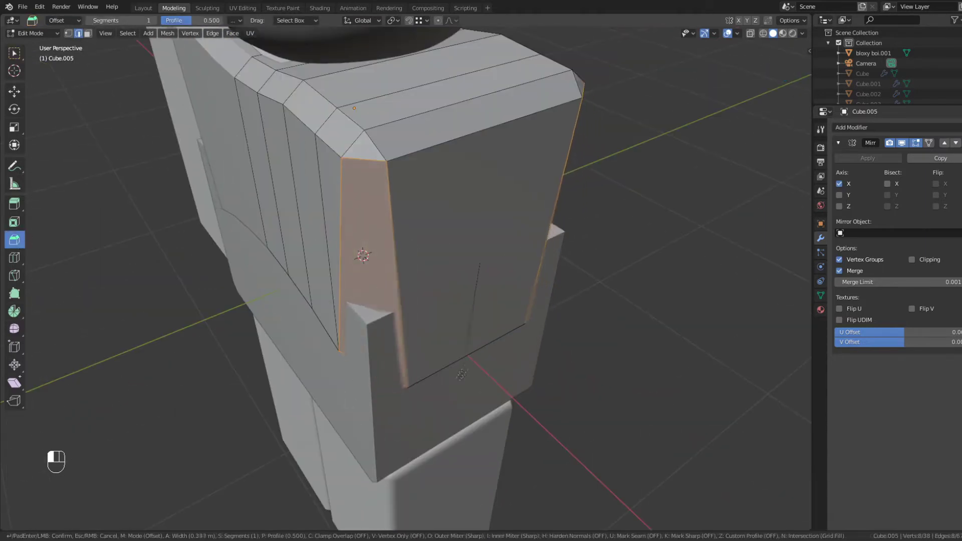
{"action": "left_click", "coordinate": [475, 342]}
- Bevel the waist block's vertical front and back corner edges with one segment
{"action": "key", "text": "Tab"}
{"action": "key", "text": "Tab"}
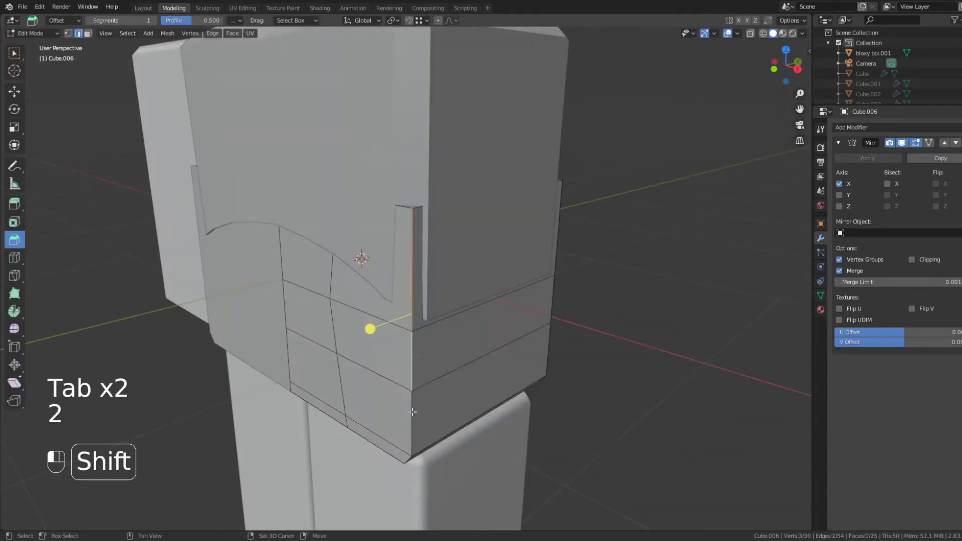
{"action": "middle_click_drag", "start_coordinate": [413, 412], "coordinate": [446, 262]}
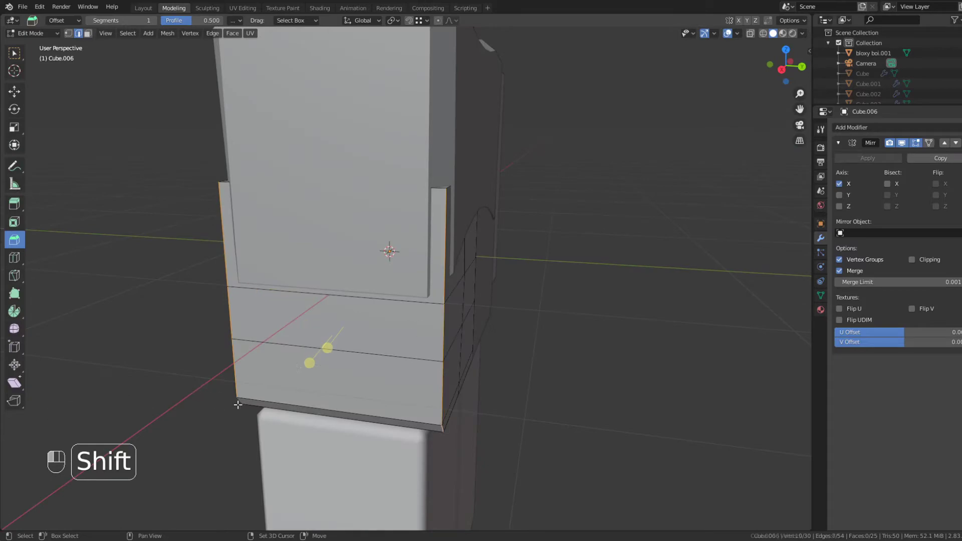
{"action": "left_click", "coordinate": [302, 393]}
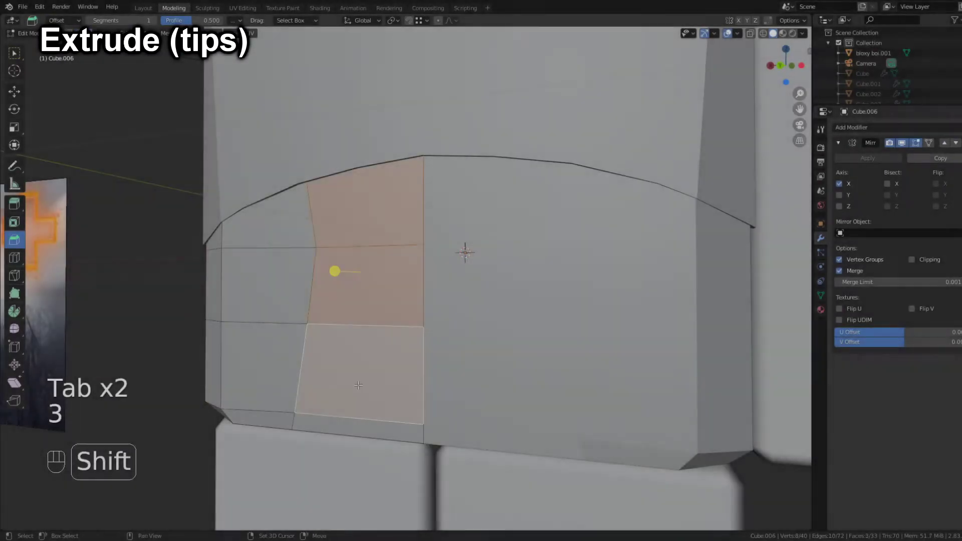
- Extrude the waist block's central faces slightly outward and delete the extra wall faces along the mirror line
{"action": "middle_click_drag", "start_coordinate": [334, 271], "coordinate": [264, 304]}
{"action": "key", "text": "g"}
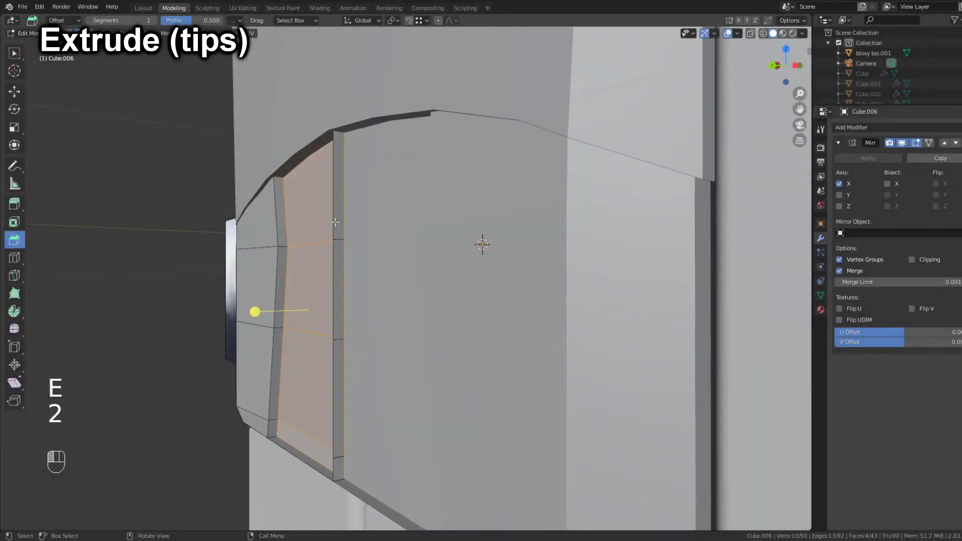
{"action": "middle_click_drag", "start_coordinate": [326, 450], "coordinate": [343, 403], "text": "shift"}
{"action": "key", "text": "x"}
{"action": "left_click", "coordinate": [344, 403]}
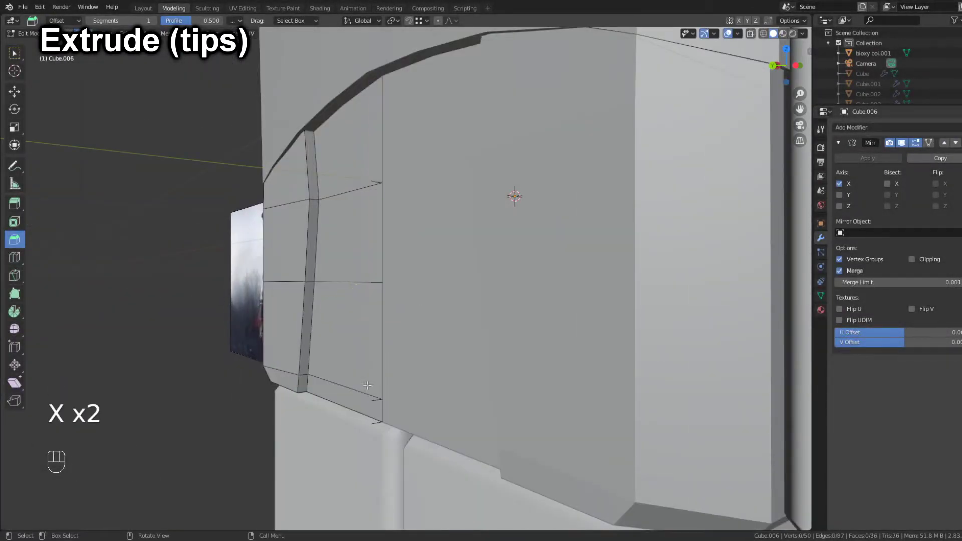
- Delete the remaining unwanted geometry at the waist piece's mirror seam and check the piece from the back
{"action": "left_click", "coordinate": [369, 178], "text": "shift"}
{"action": "key", "text": "x"}
{"action": "left_click", "coordinate": [368, 174]}
{"action": "scroll", "coordinate": [371, 181], "scroll_direction": "down", "scroll_amount": 3}
{"action": "middle_click_drag", "start_coordinate": [401, 216], "coordinate": [477, 234]}
{"action": "key", "text": "Tab"}
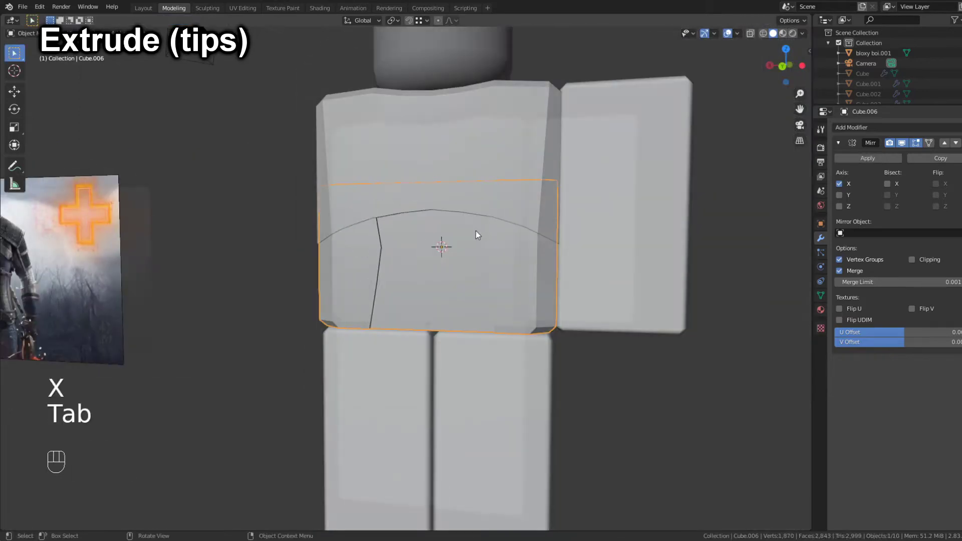
{"action": "left_click", "coordinate": [783, 67]}
{"action": "key", "text": "z"}
{"action": "key", "text": "z"}
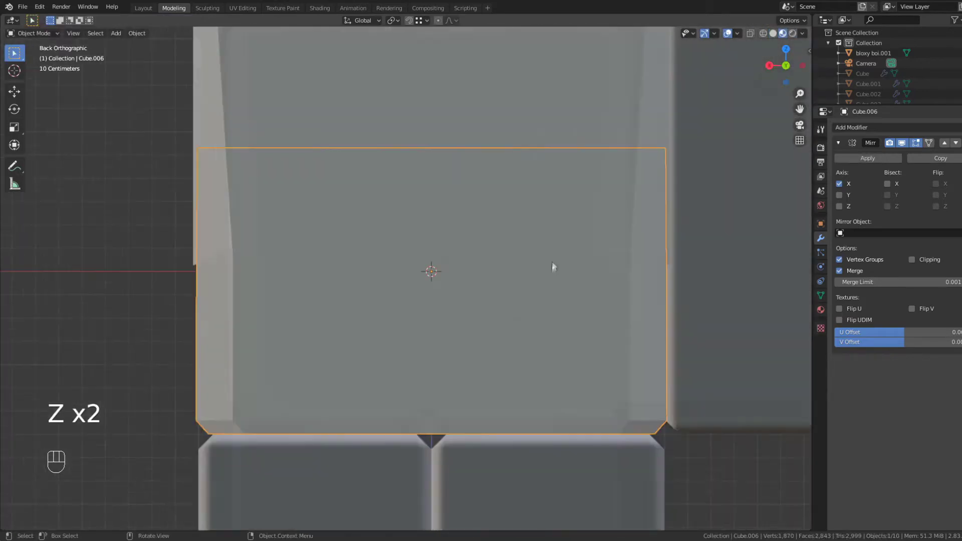
{"action": "key", "text": "z"}
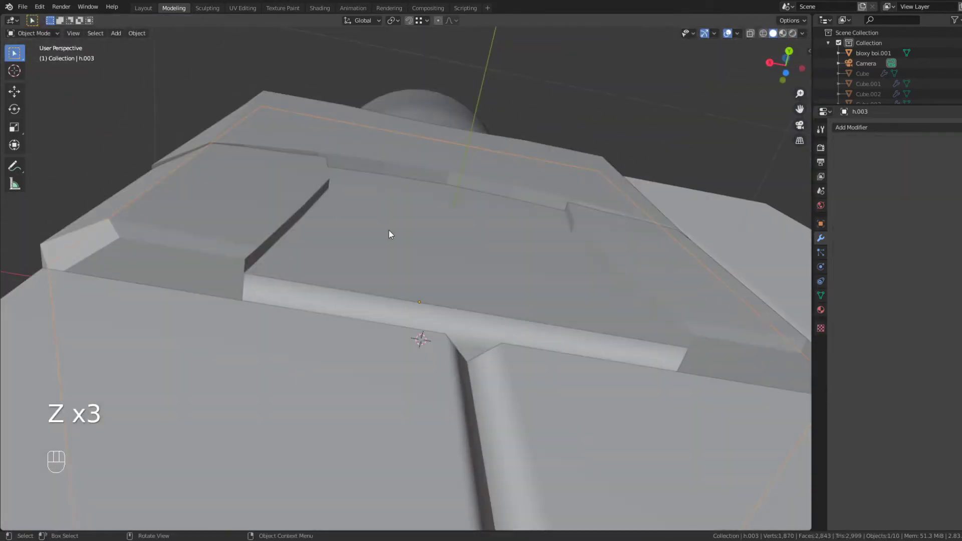
{"action": "key", "text": "Tab"}
{"action": "middle_click_drag", "start_coordinate": [430, 216], "coordinate": [512, 175]}
{"action": "key", "text": "2"}
{"action": "left_click", "coordinate": [501, 366]}
{"action": "key", "text": "2"}
{"action": "scroll", "coordinate": [501, 361], "scroll_direction": "down", "scroll_amount": 2}
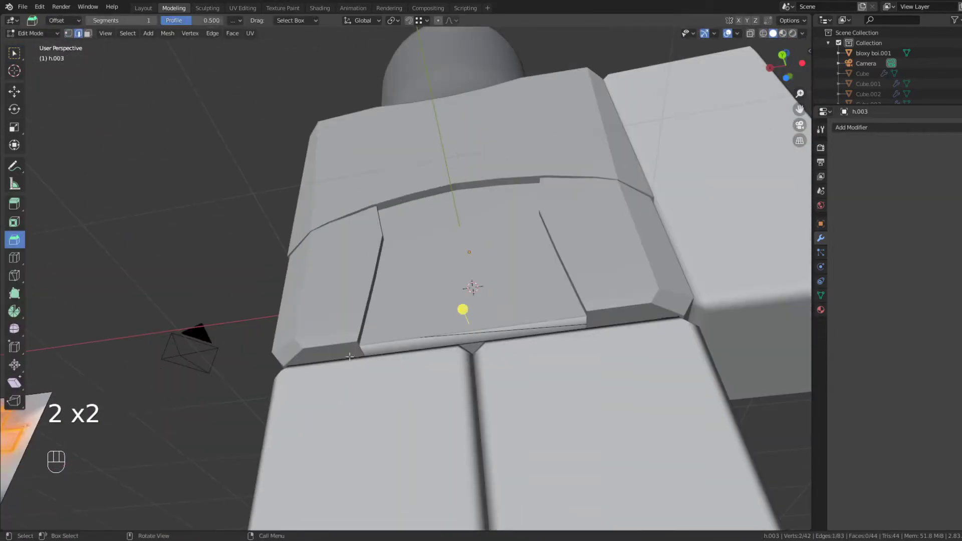
{"action": "key", "text": "2"}
{"action": "left_click", "coordinate": [442, 338]}
{"action": "middle_click_drag", "start_coordinate": [442, 337], "coordinate": [391, 280]}
{"action": "left_click", "coordinate": [471, 340]}
{"action": "key", "text": "x"}
{"action": "left_click", "coordinate": [470, 341]}
{"action": "key", "text": "ctrl+z"}
{"action": "key", "text": "ctrl+z"}
{"action": "key", "text": "ctrl+z"}
{"action": "key", "text": "ctrl+z"}
{"action": "key", "text": "ctrl+z"}
{"action": "key", "text": "ctrl+z"}
- Delete the leftover face along the underside of the waist piece and save the file
{"action": "key", "text": "Tab"}
{"action": "left_click", "coordinate": [357, 346]}
{"action": "key", "text": "3"}
{"action": "left_click", "coordinate": [370, 371]}
{"action": "middle_click_drag", "start_coordinate": [370, 371], "coordinate": [620, 237]}
{"action": "key", "text": "x"}
{"action": "left_click", "coordinate": [551, 314]}
{"action": "scroll", "coordinate": [620, 237], "scroll_direction": "down", "scroll_amount": 6}
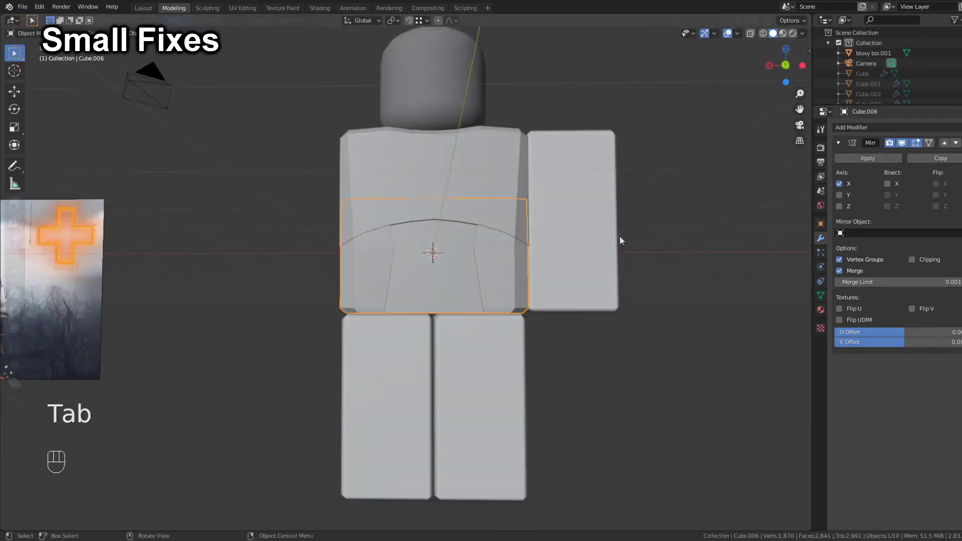
{"action": "key", "text": "ctrl+s"}
- Unhide all of the hidden armor pieces
{"action": "mouse_move", "coordinate": [712, 146]}
{"action": "middle_mouse_down"}
{"action": "mouse_move", "coordinate": [669, 174]}
{"action": "mouse_move", "coordinate": [462, 243]}
{"action": "middle_mouse_up"}
{"action": "key", "text": "z"}
{"action": "key", "text": "alt+h"}
{"action": "key", "text": "z"}
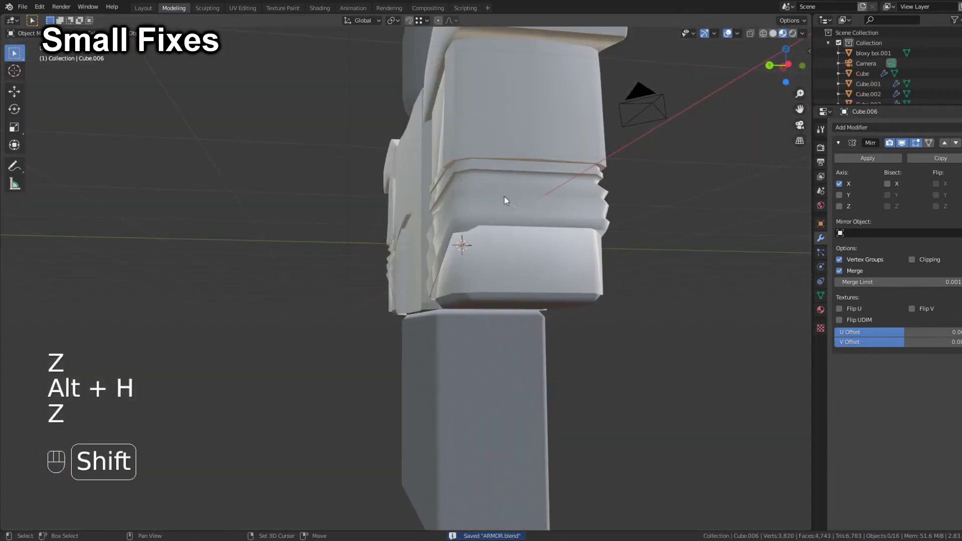
- Move the upper torso piece's lower outer vertices, beside the arm, about 0.004 m along X
{"action": "left_click", "coordinate": [469, 150]}
{"action": "middle_click_drag", "start_coordinate": [468, 150], "coordinate": [477, 209]}
{"action": "left_click", "coordinate": [477, 206]}
{"action": "key", "text": "Tab"}
{"action": "key", "text": "3"}
{"action": "left_click", "coordinate": [412, 175]}
{"action": "left_click", "coordinate": [370, 170], "text": "ctrl"}
{"action": "key", "text": "z"}
{"action": "key", "text": "1"}
{"action": "left_click_drag", "start_coordinate": [417, 248], "coordinate": [380, 279]}
{"action": "key", "text": "g"}
{"action": "left_click", "coordinate": [401, 266]}
{"action": "key", "text": "z"}
{"action": "scroll", "coordinate": [450, 254], "scroll_direction": "down", "scroll_amount": 1}
{"action": "key", "text": "Tab"}
{"action": "key", "text": "Tab"}
{"action": "key", "text": "g"}
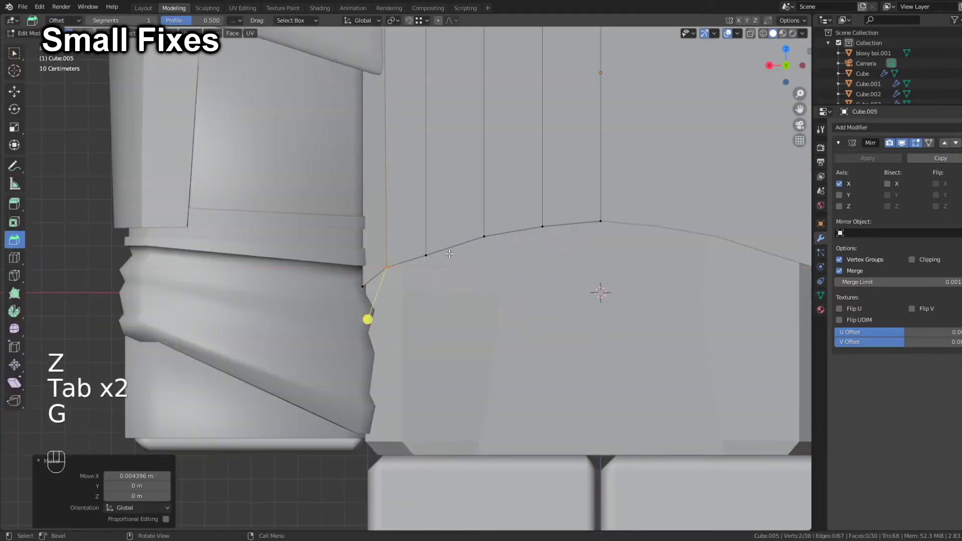
{"action": "key", "text": "Tab"}
- Examine how the torso, waist and arm armor pieces meet from several angles and in different shading modes
{"action": "key", "text": "z"}
{"action": "scroll", "coordinate": [471, 265], "scroll_direction": "down", "scroll_amount": 6}
{"action": "middle_click_drag", "start_coordinate": [449, 254], "coordinate": [489, 281]}
{"action": "key", "text": "z"}
{"action": "key", "text": "z"}
{"action": "middle_click_drag", "start_coordinate": [491, 219], "coordinate": [516, 219]}
{"action": "scroll", "coordinate": [520, 220], "scroll_direction": "up", "scroll_amount": 6}
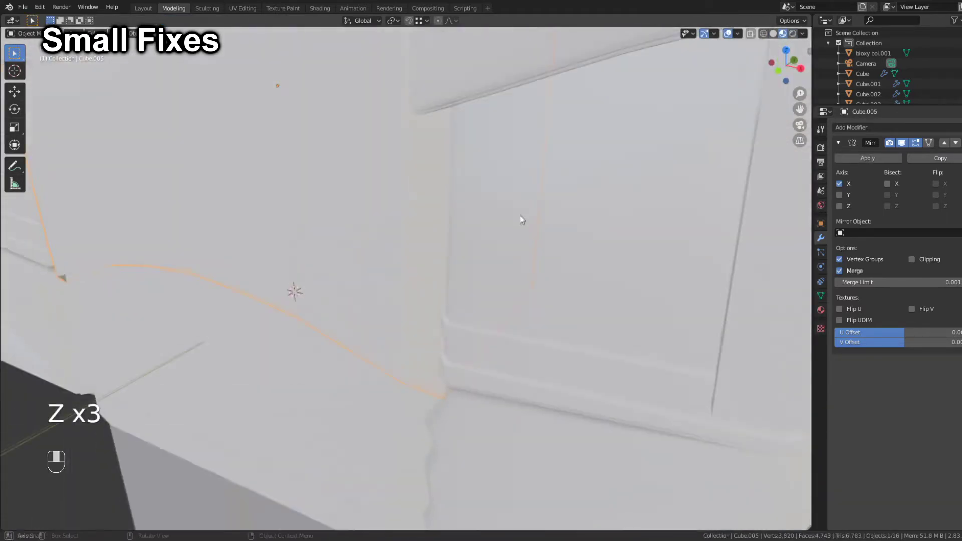
{"action": "scroll", "coordinate": [520, 218], "scroll_direction": "down", "scroll_amount": 6}
{"action": "left_click", "coordinate": [682, 192]}
{"action": "key", "text": "z"}
{"action": "key", "text": "z"}
{"action": "middle_click_drag", "start_coordinate": [682, 190], "coordinate": [467, 170]}
{"action": "scroll", "coordinate": [467, 169], "scroll_direction": "down", "scroll_amount": 3}
{"action": "scroll", "coordinate": [573, 181], "scroll_direction": "up", "scroll_amount": 3}
{"action": "mouse_move", "coordinate": [413, 189]}
{"action": "middle_mouse_down", "text": "shift"}
{"action": "mouse_move", "coordinate": [574, 182]}
{"action": "mouse_move", "coordinate": [481, 272]}
{"action": "mouse_move", "coordinate": [467, 152]}
{"action": "mouse_move", "coordinate": [409, 206]}
{"action": "mouse_move", "coordinate": [401, 200]}
{"action": "mouse_move", "coordinate": [626, 180]}
{"action": "mouse_move", "coordinate": [351, 208]}
{"action": "middle_mouse_up", "text": "shift"}
{"action": "scroll", "coordinate": [481, 271], "scroll_direction": "up", "scroll_amount": 2}
{"action": "key", "text": "z"}
{"action": "key", "text": "z"}
{"action": "left_click", "coordinate": [466, 151]}
{"action": "key", "text": "Tab"}
{"action": "scroll", "coordinate": [409, 206], "scroll_direction": "up", "scroll_amount": 4}
{"action": "scroll", "coordinate": [409, 206], "scroll_direction": "down", "scroll_amount": 5}
{"action": "key", "text": "Tab"}
{"action": "scroll", "coordinate": [396, 185], "scroll_direction": "down", "scroll_amount": 3}
- Add a cube, flatten it to a Z scale of 0.125, and place it as a belt around the bottom of the waist
{"action": "left_click", "coordinate": [391, 175]}
{"action": "scroll", "coordinate": [350, 209], "scroll_direction": "up", "scroll_amount": 2}
{"action": "left_click", "coordinate": [230, 59]}
{"action": "key", "text": "g"}
{"action": "key", "text": "z"}
{"action": "left_click", "coordinate": [376, 213]}
{"action": "key", "text": "s"}
{"action": "key", "text": "z"}
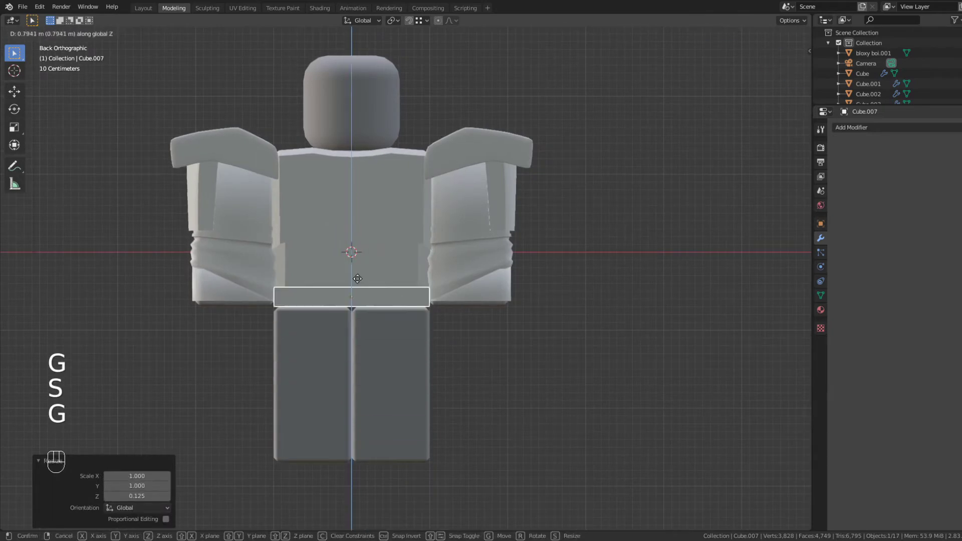
{"action": "left_click", "coordinate": [358, 278]}
- Divide the belt block with a central edge loop and move its vertices along Z to form a slanted belt
{"action": "scroll", "coordinate": [357, 279], "scroll_direction": "up", "scroll_amount": 4}
{"action": "middle_click_drag", "start_coordinate": [326, 251], "coordinate": [399, 229], "text": "shift"}
{"action": "key", "text": "Tab"}
{"action": "key", "text": "z"}
{"action": "key", "text": "g"}
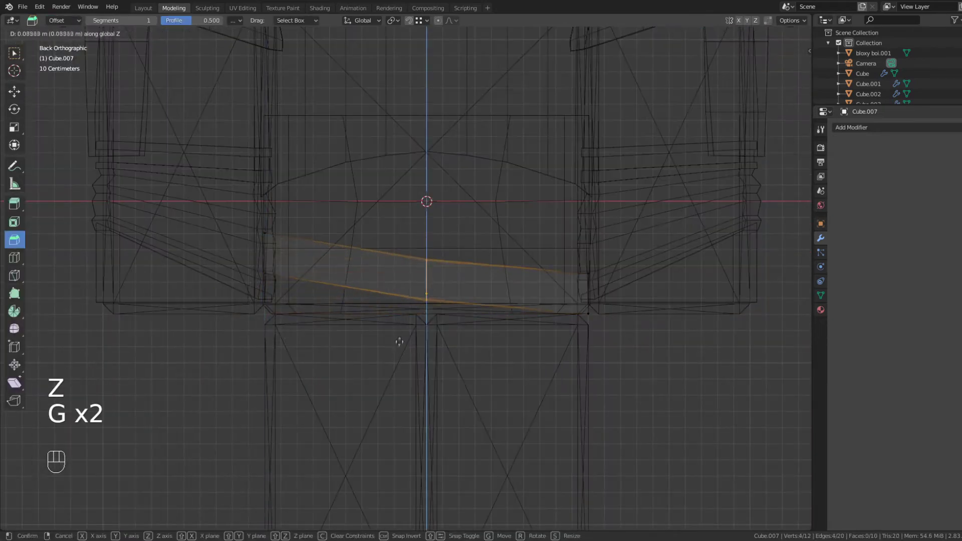
{"action": "left_click", "coordinate": [561, 357]}
- Reposition the belt's raised end vertices and adjust the belt's depth along Y to fit around the waist
{"action": "key", "text": "z"}
{"action": "key", "text": "z"}
{"action": "left_click_drag", "start_coordinate": [225, 320], "coordinate": [333, 202]}
{"action": "key", "text": "g"}
{"action": "left_click", "coordinate": [332, 202]}
{"action": "key", "text": "z"}
{"action": "middle_click_drag", "start_coordinate": [332, 202], "coordinate": [592, 214]}
{"action": "left_click", "coordinate": [538, 226]}
{"action": "middle_click_drag", "start_coordinate": [537, 227], "coordinate": [200, 273]}
{"action": "key", "text": "g"}
{"action": "key", "text": "y"}
- Bevel the slanted belt's vertical corner edges with one segment and an offset of about 0.108 m
{"action": "key", "text": "2"}
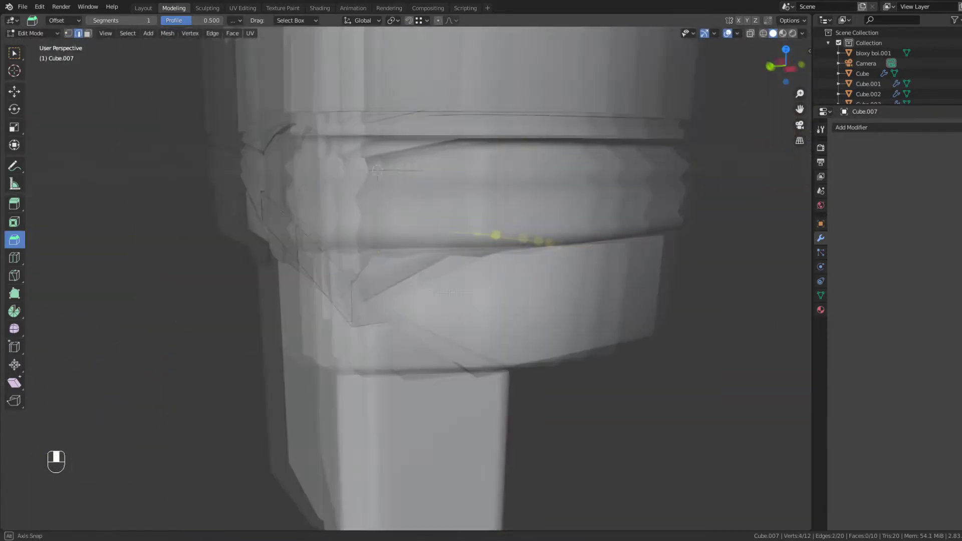
{"action": "middle_click_drag", "start_coordinate": [341, 244], "coordinate": [340, 295], "text": "shift"}
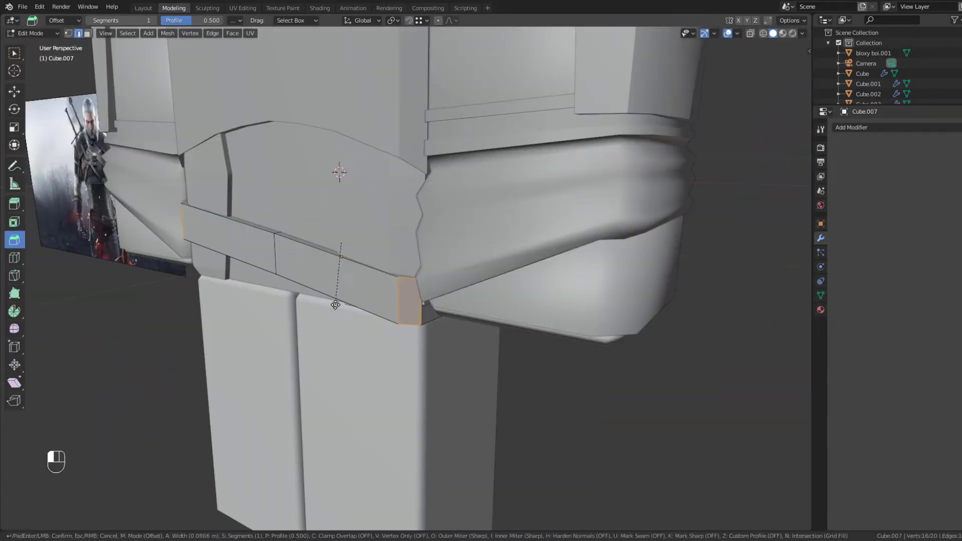
{"action": "left_click_drag", "start_coordinate": [335, 306], "coordinate": [335, 308]}
{"action": "mouse_move", "coordinate": [335, 301]}
{"action": "middle_mouse_down"}
{"action": "mouse_move", "coordinate": [473, 221]}
{"action": "mouse_move", "coordinate": [650, 159]}
{"action": "middle_mouse_up"}
- Select the slanted belt's middle loop vertices and scale them to adjust the fit against the waist
{"action": "key", "text": "z"}
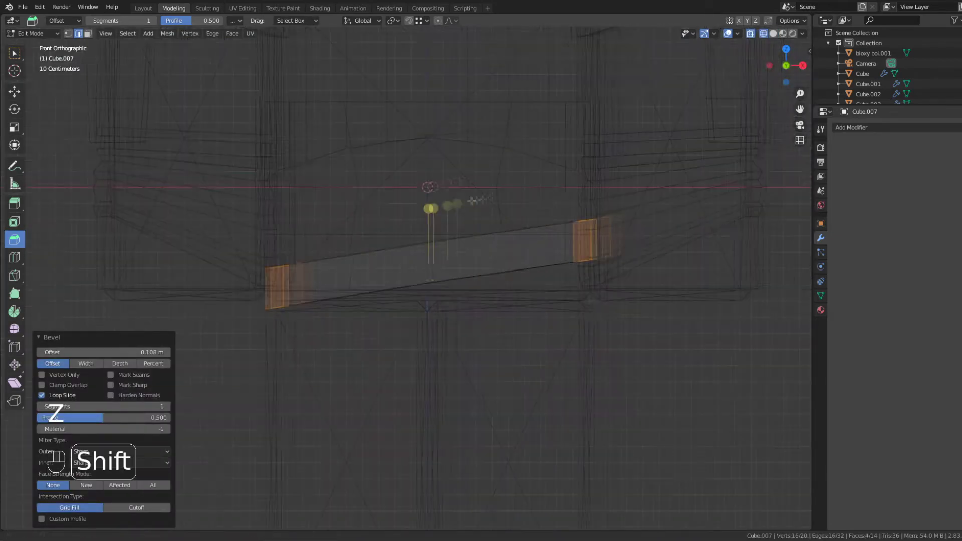
{"action": "key", "text": "1"}
{"action": "left_click_drag", "start_coordinate": [624, 192], "coordinate": [696, 266]}
{"action": "middle_click_drag", "start_coordinate": [699, 225], "coordinate": [588, 224]}
{"action": "key", "text": "z"}
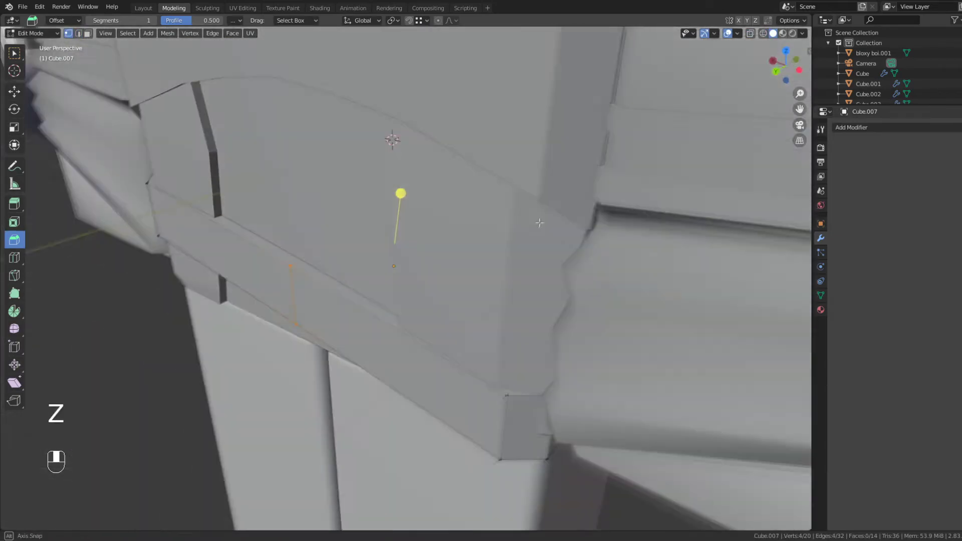
{"action": "key", "text": "s"}
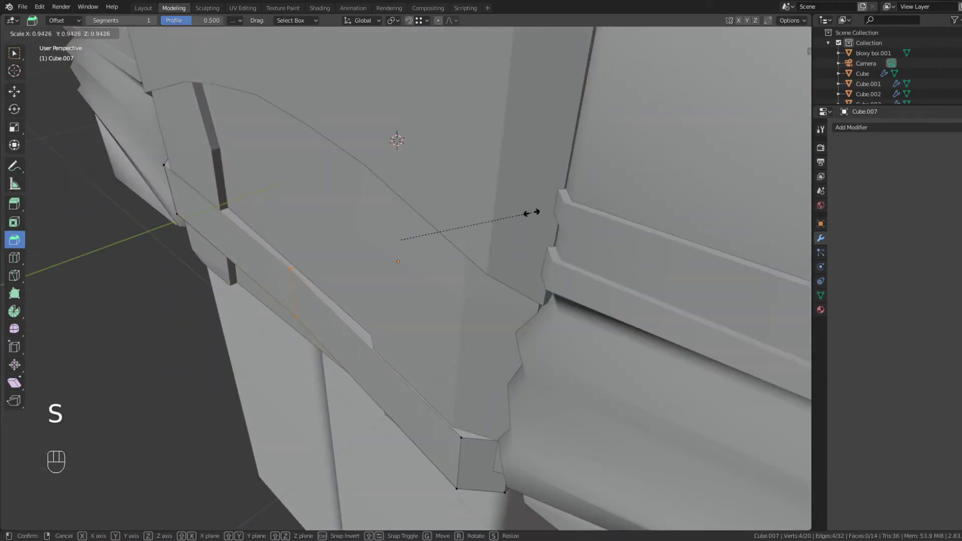
{"action": "left_click", "coordinate": [581, 174]}
{"action": "key", "text": "Tab"}
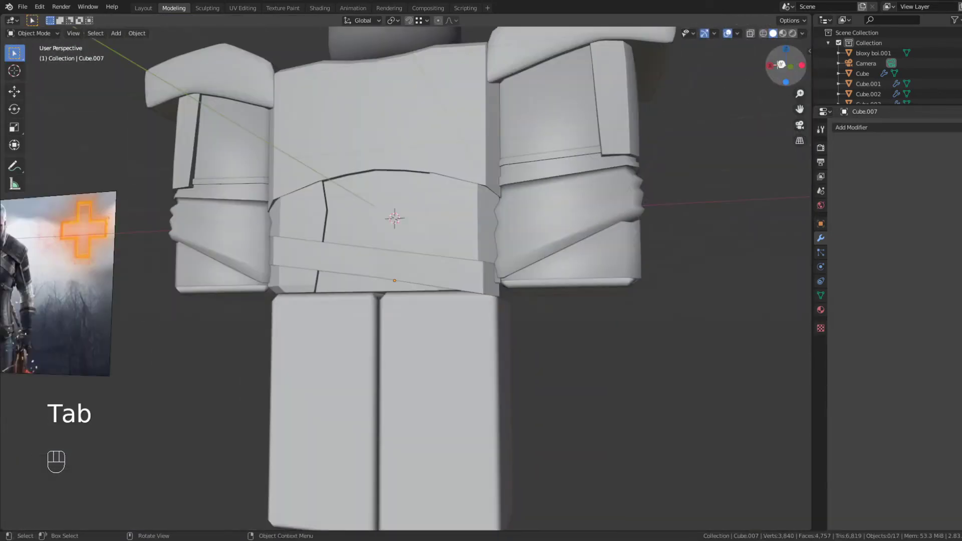
- Lower the belt's middle vertices slightly and move the face at its lower end along X toward the waist
{"action": "key", "text": "Tab"}
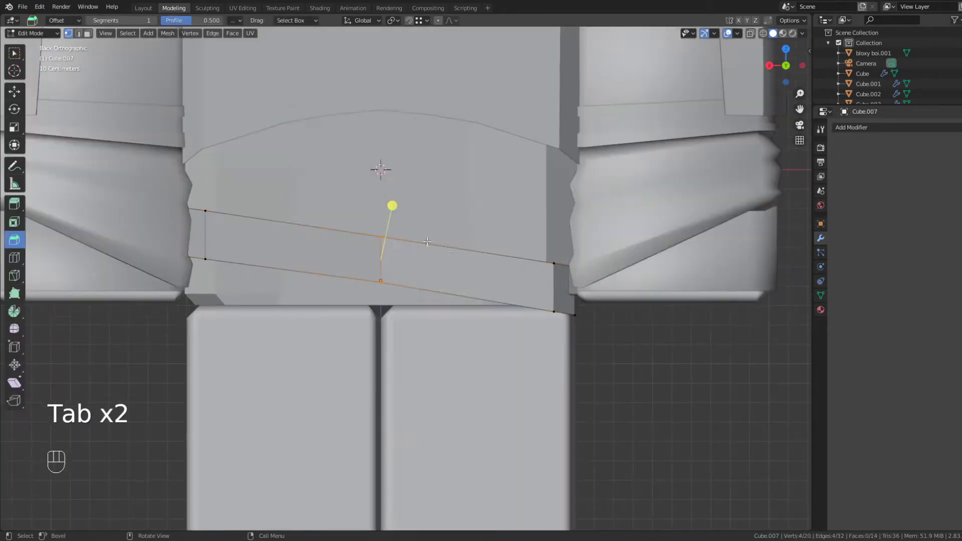
{"action": "key", "text": "z"}
{"action": "key", "text": "g"}
{"action": "left_click", "coordinate": [443, 173]}
{"action": "key", "text": "z"}
{"action": "key", "text": "z"}
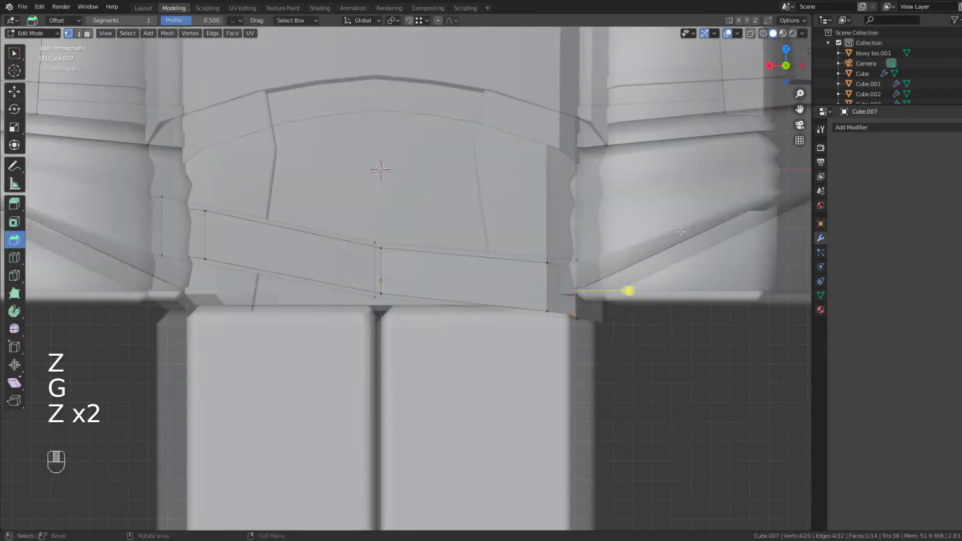
{"action": "key", "text": "s"}
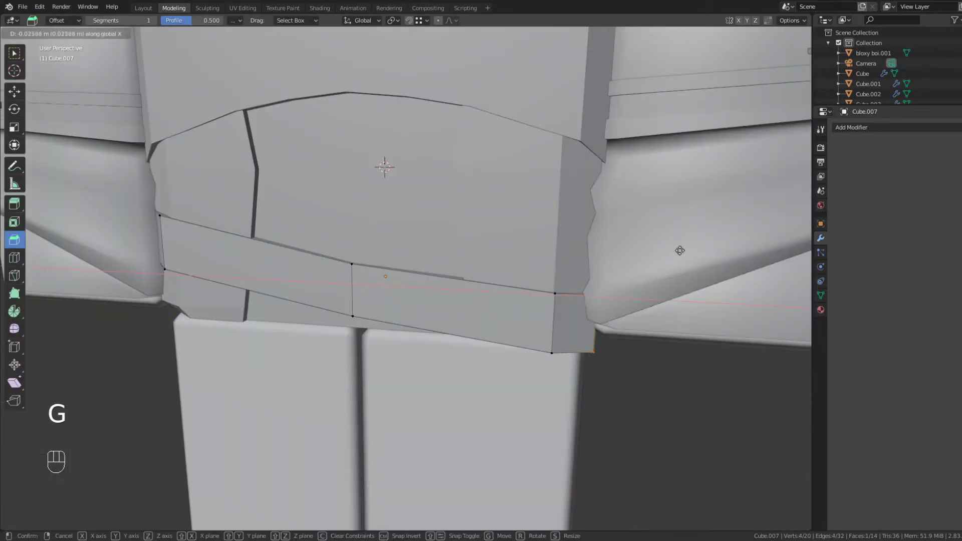
{"action": "key", "text": "Tab"}
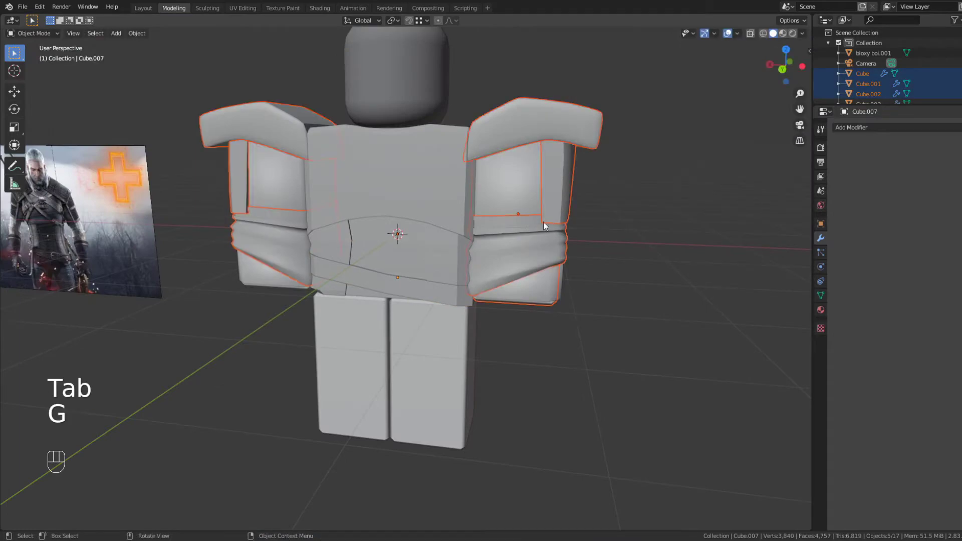
- Hide the arm armor pieces and the arm blocks to expose the belt's sides
{"action": "key", "text": "h"}
{"action": "key", "text": "h"}
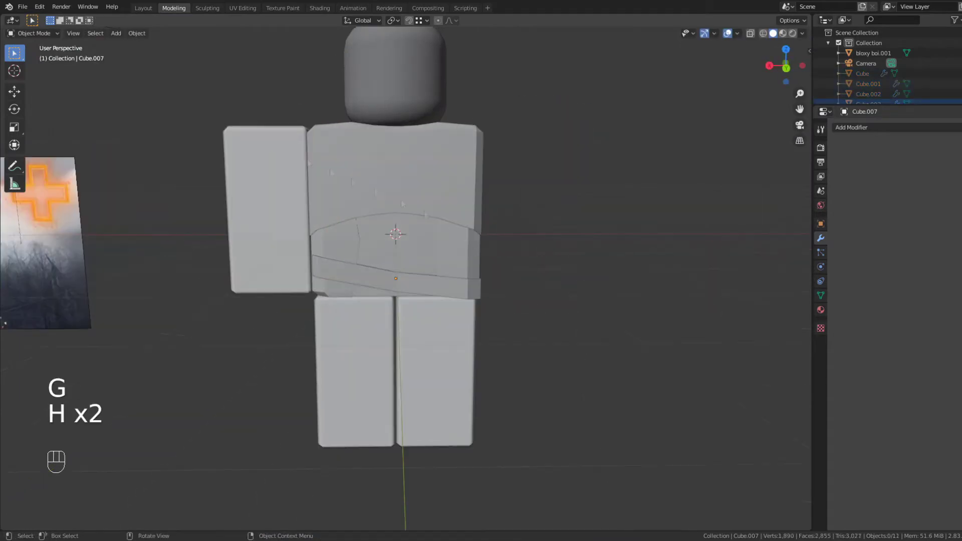
{"action": "key", "text": "h"}
- Move the slanted belt's corner edges slightly along X and Y so it wraps evenly around the waist
{"action": "key", "text": "Tab"}
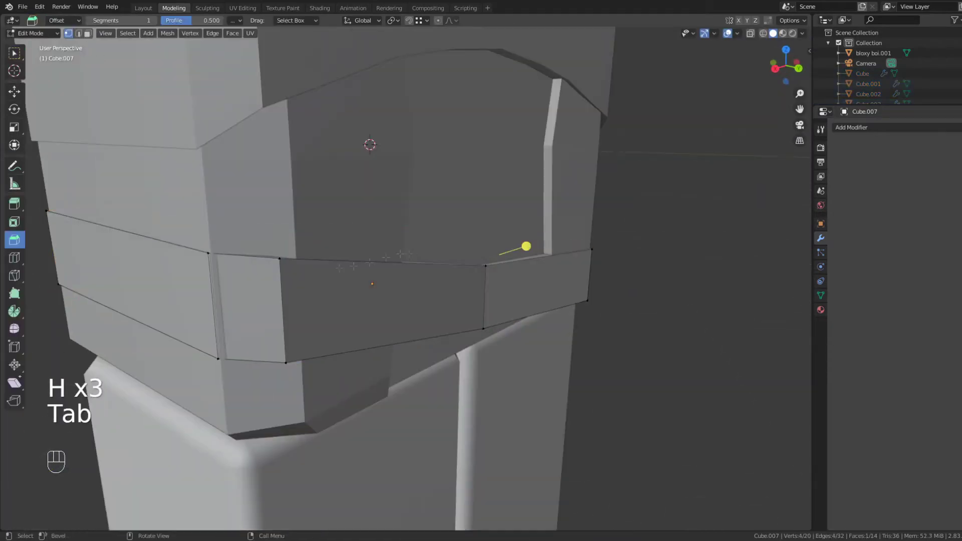
{"action": "key", "text": "2"}
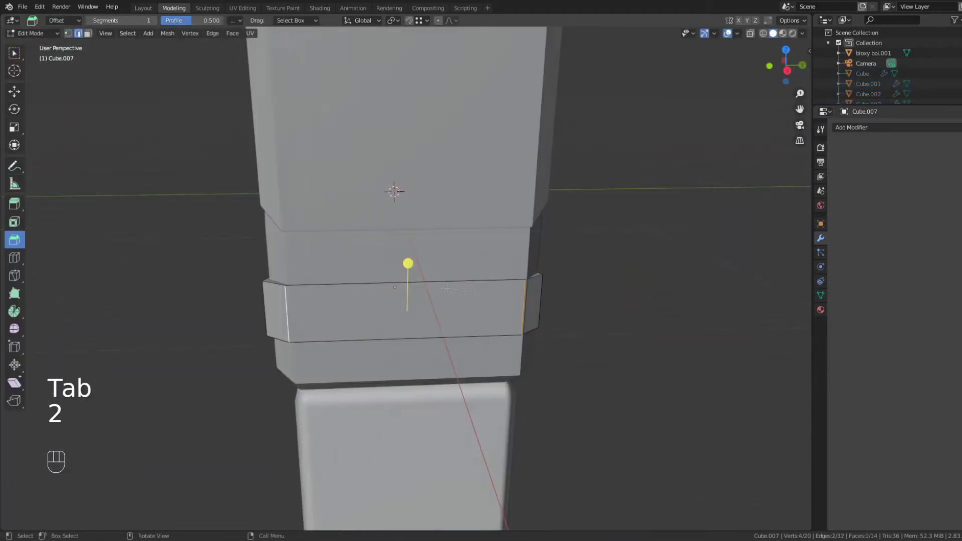
{"action": "key", "text": "g"}
{"action": "key", "text": "g"}
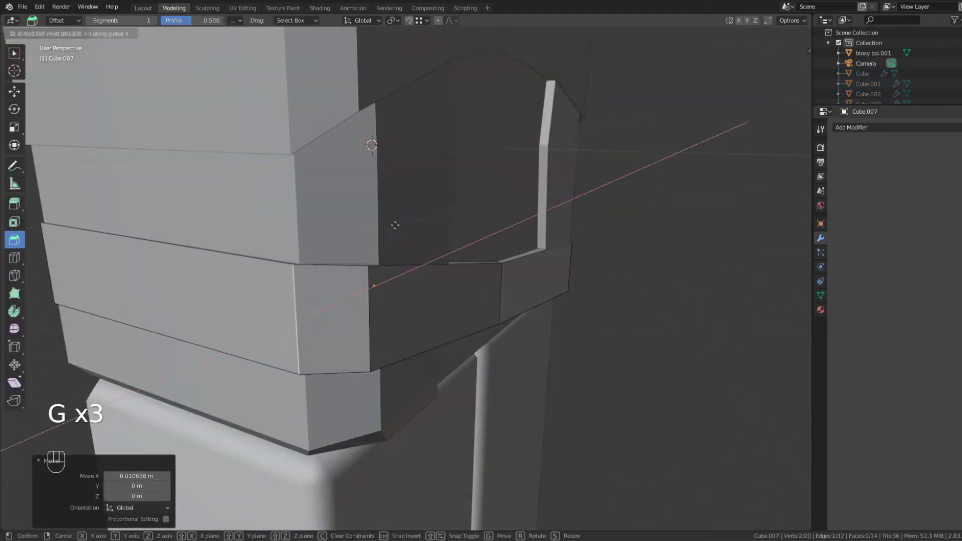
{"action": "key", "text": "g"}
{"action": "key", "text": "g"}
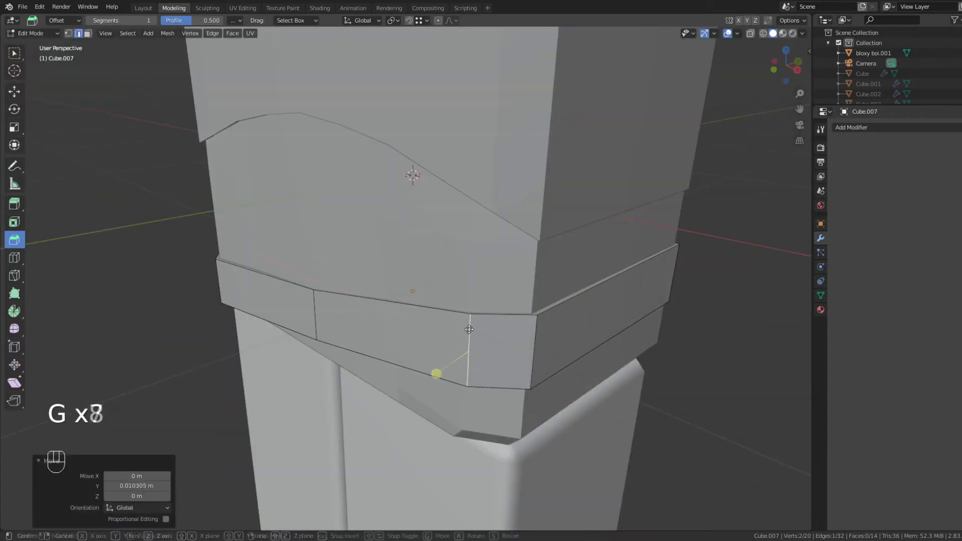
{"action": "key", "text": "g"}
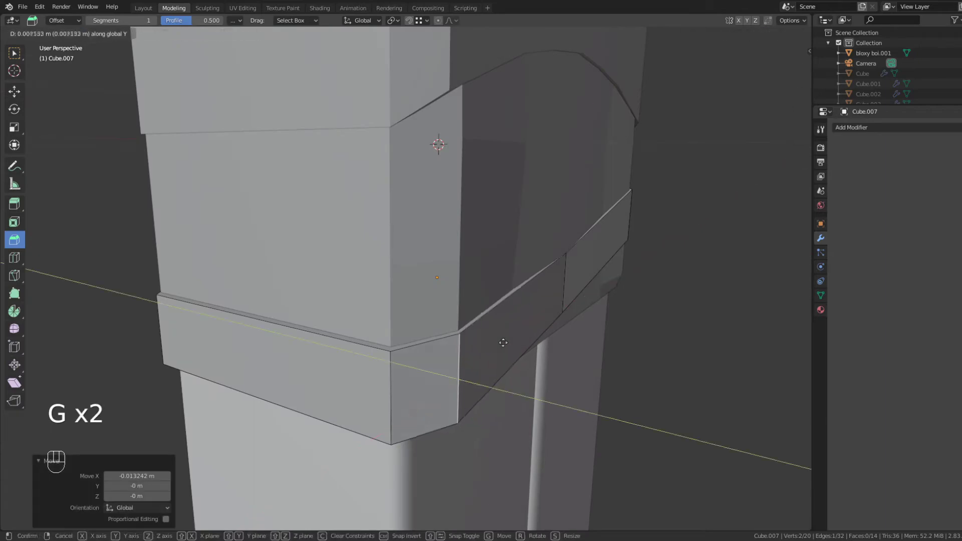
{"action": "key", "text": "Tab"}
{"action": "key", "text": "Tab"}
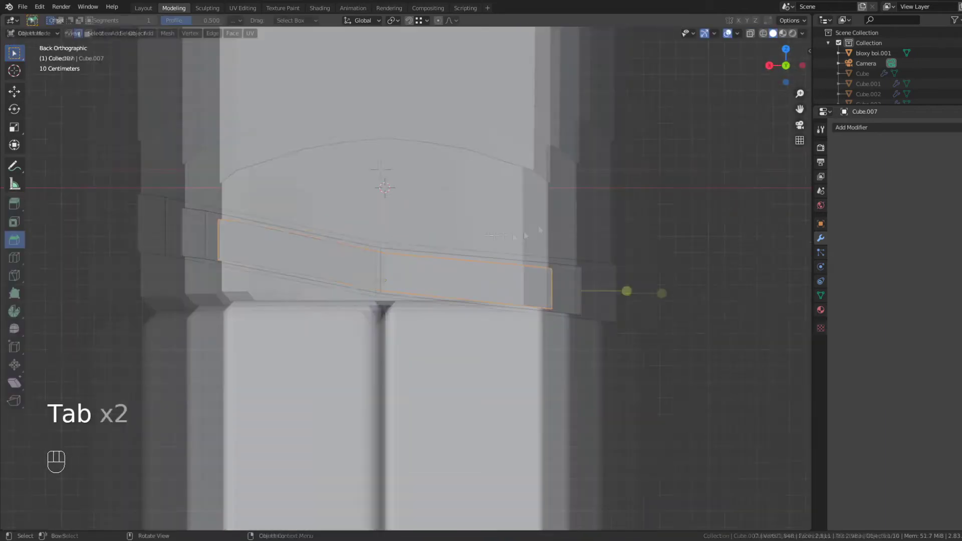
{"action": "key", "text": "z"}
{"action": "key", "text": "1"}
{"action": "left_click_drag", "start_coordinate": [279, 185], "coordinate": [173, 284]}
{"action": "key", "text": "z"}
{"action": "key", "text": "Tab"}
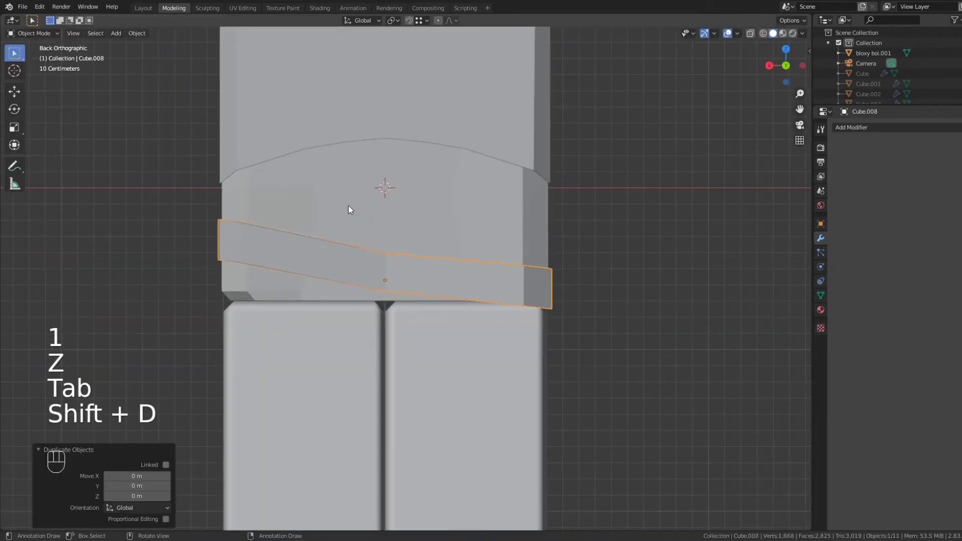
- Duplicate the slanted belt in place and lower the duplicate's raised end along Z to make a level belt
{"action": "key", "text": "z"}
{"action": "key", "text": "Tab"}
{"action": "key", "text": "1"}
{"action": "left_click_drag", "start_coordinate": [161, 193], "coordinate": [249, 280]}
{"action": "key", "text": "g"}
{"action": "key", "text": "z"}
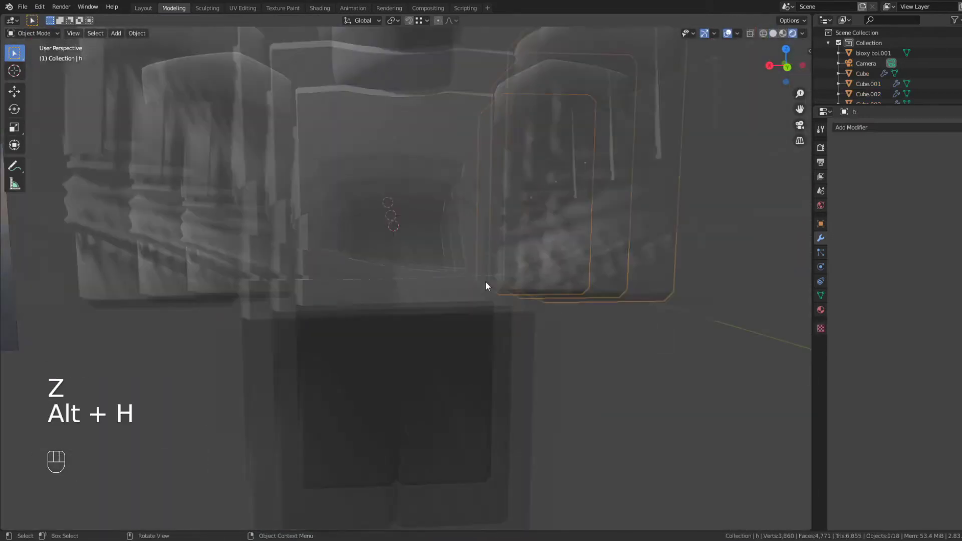
- Add Bevel and Subdivision Surface modifiers to the level belt and scale it slightly
{"action": "left_click", "coordinate": [851, 127]}
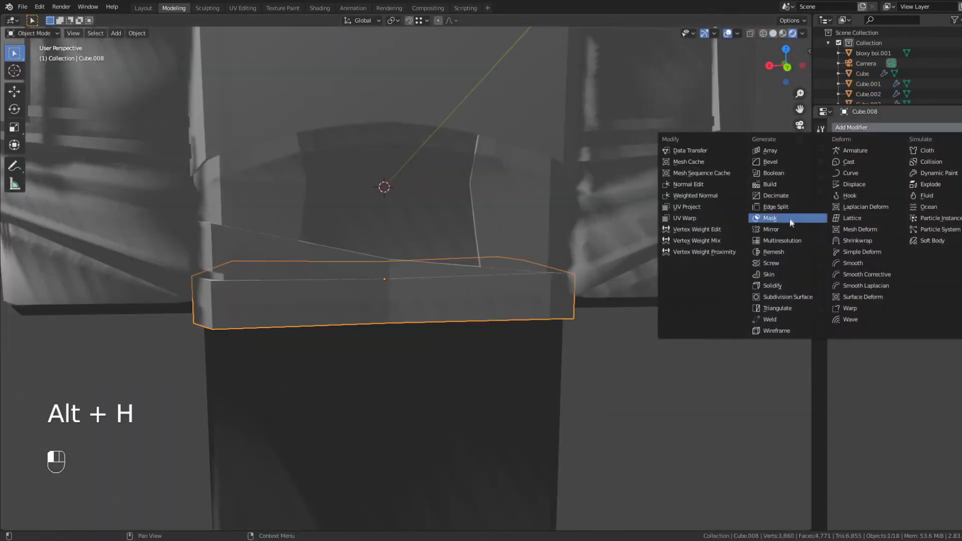
{"action": "left_click", "coordinate": [770, 161]}
{"action": "left_click", "coordinate": [851, 128]}
{"action": "left_click", "coordinate": [788, 297]}
{"action": "key", "text": "s"}
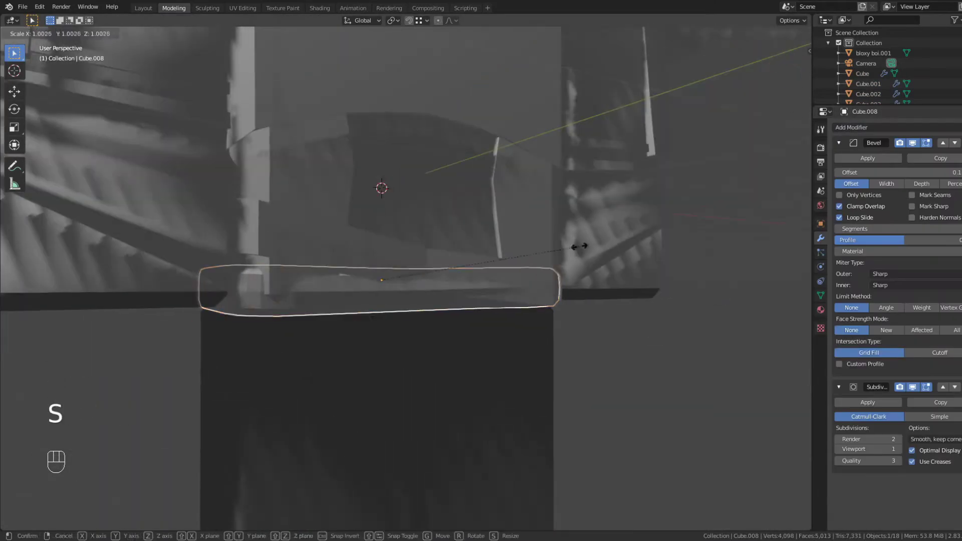
{"action": "left_click", "coordinate": [578, 245]}
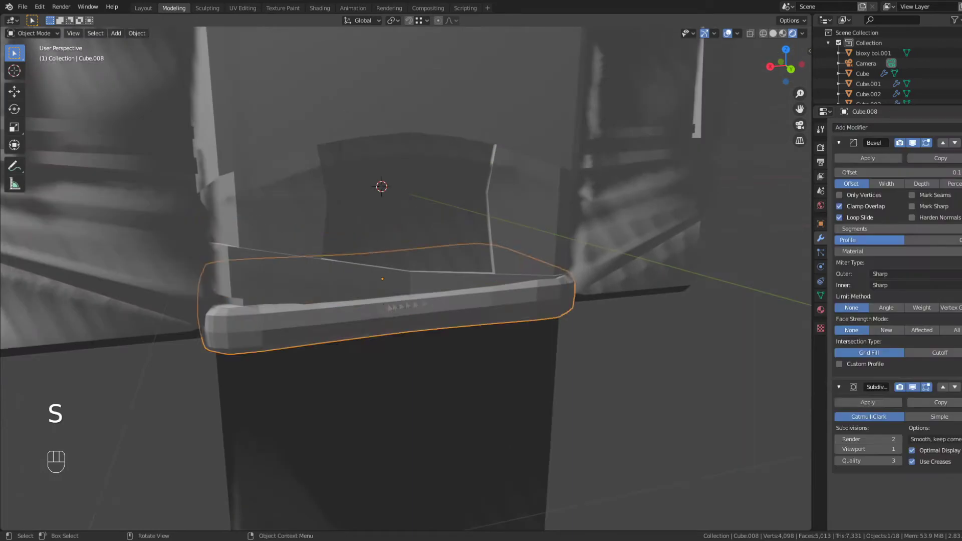
{"action": "key", "text": "Tab"}
{"action": "key", "text": "a"}
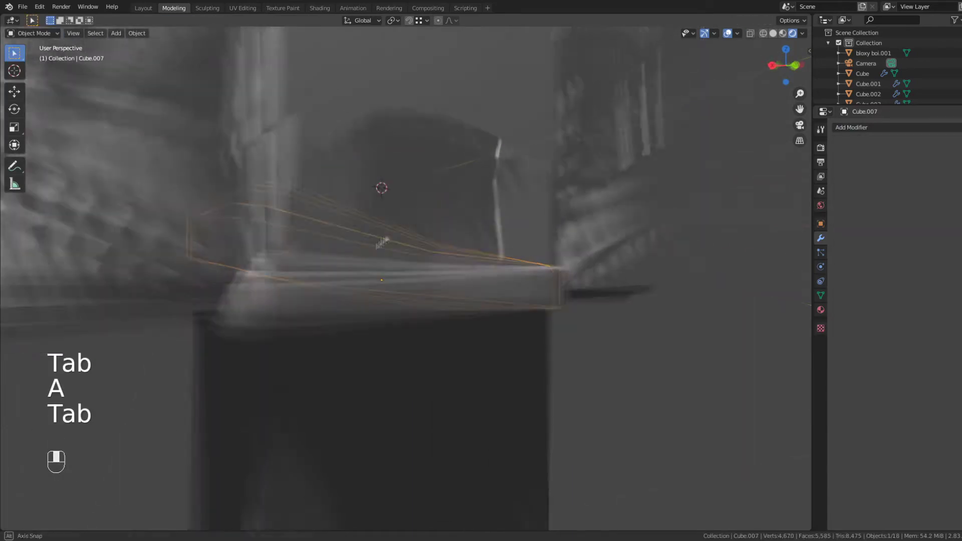
{"action": "key", "text": "ctrl+z"}
{"action": "key", "text": "ctrl+z"}
{"action": "key", "text": "ctrl+z"}
{"action": "key", "text": "ctrl+z"}
{"action": "key", "text": "ctrl+z"}
{"action": "key", "text": "ctrl+z"}
- Add Bevel and Subdivision Surface modifiers to the slanted belt and scale it uniformly by 1.08
{"action": "left_click", "coordinate": [836, 129]}
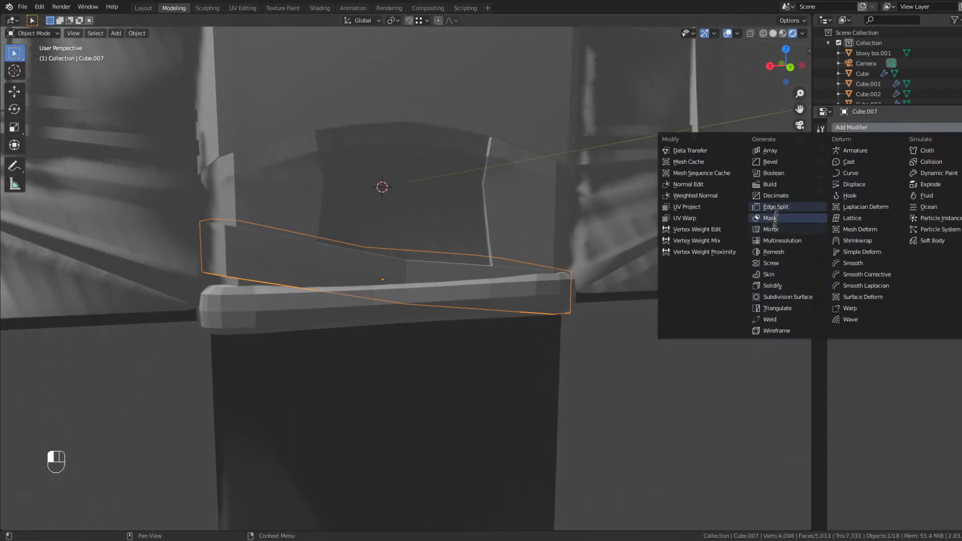
{"action": "left_click", "coordinate": [851, 127]}
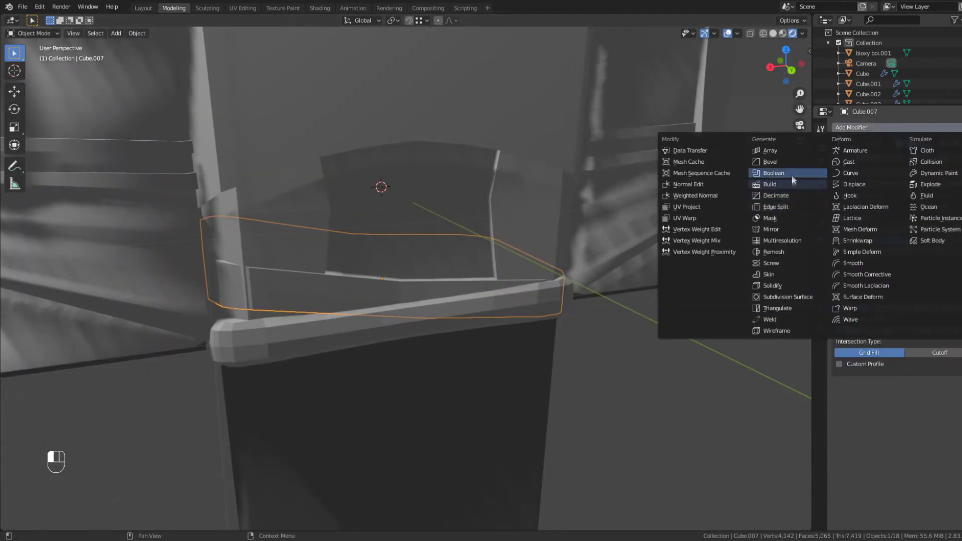
{"action": "left_click", "coordinate": [788, 297]}
{"action": "key", "text": "s"}
{"action": "left_click", "coordinate": [742, 245]}
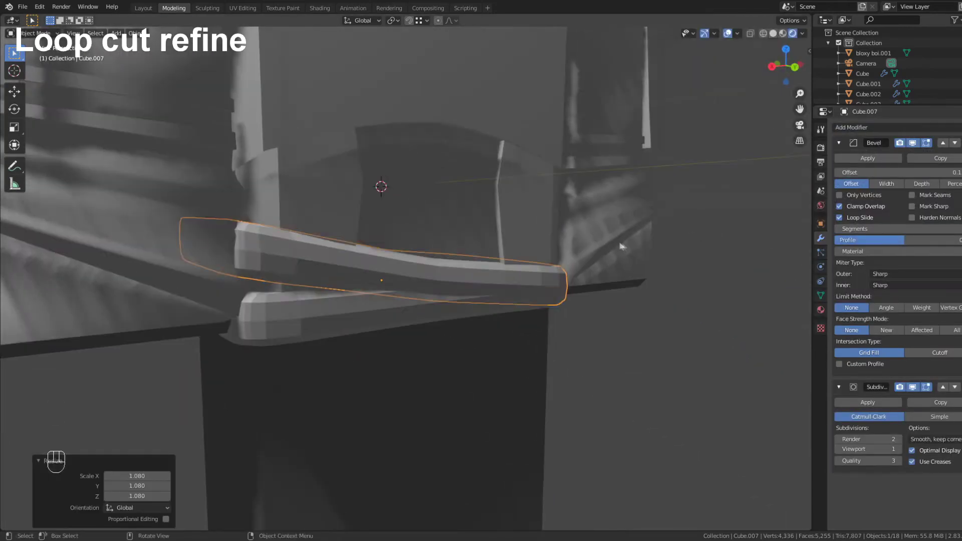
- Add loop cuts near the edges of the slanted and level belts to tighten their rounded edges
{"action": "key", "text": "Tab"}
{"action": "left_click", "coordinate": [437, 279]}
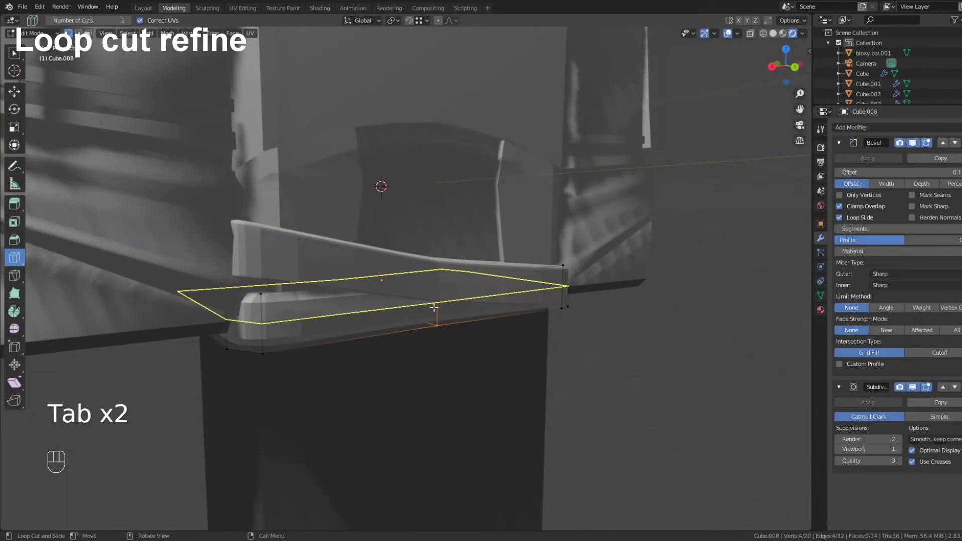
{"action": "left_click", "coordinate": [441, 322]}
{"action": "key", "text": "Tab"}
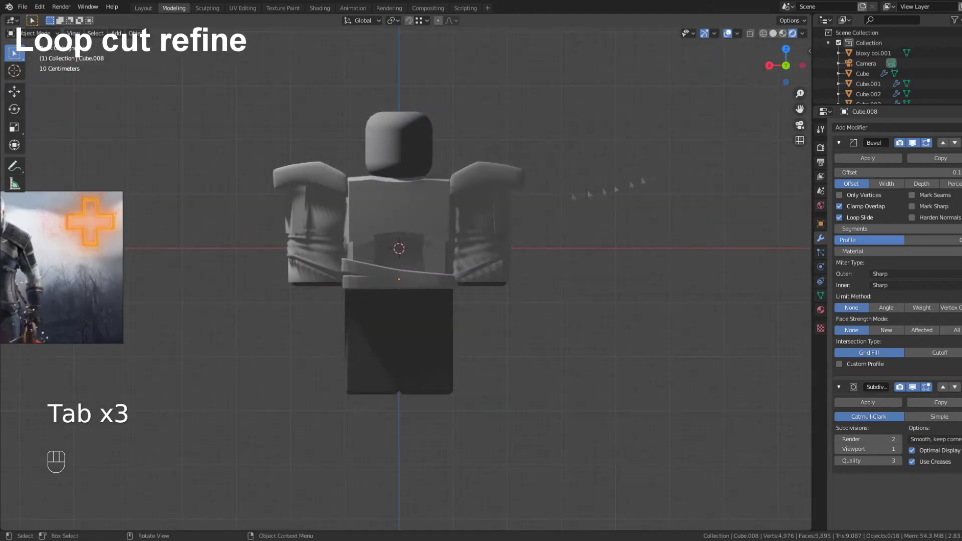
- Save the Blender file with both finished belts
{"action": "middle_click_drag", "start_coordinate": [494, 182], "coordinate": [462, 238], "text": "shift"}
{"action": "scroll", "coordinate": [470, 200], "scroll_direction": "up", "scroll_amount": 2}
{"action": "key", "text": "ctrl+s"}
{"action": "scroll", "coordinate": [501, 179], "scroll_direction": "down", "scroll_amount": 5}
{"action": "scroll", "coordinate": [492, 245], "scroll_direction": "up", "scroll_amount": 6}
{"action": "left_click", "coordinate": [787, 67]}
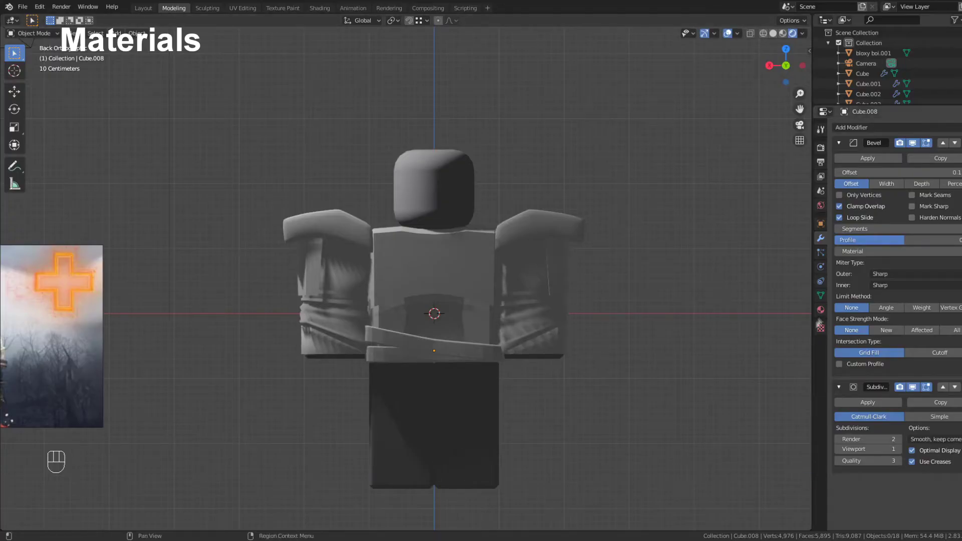
- Create a new material on the shoulder pads and give it a dark grey base color
{"action": "left_click", "coordinate": [821, 311]}
{"action": "middle_click_drag", "start_coordinate": [648, 350], "coordinate": [674, 372]}
{"action": "middle_click_drag", "start_coordinate": [632, 384], "coordinate": [605, 308], "text": "shift"}
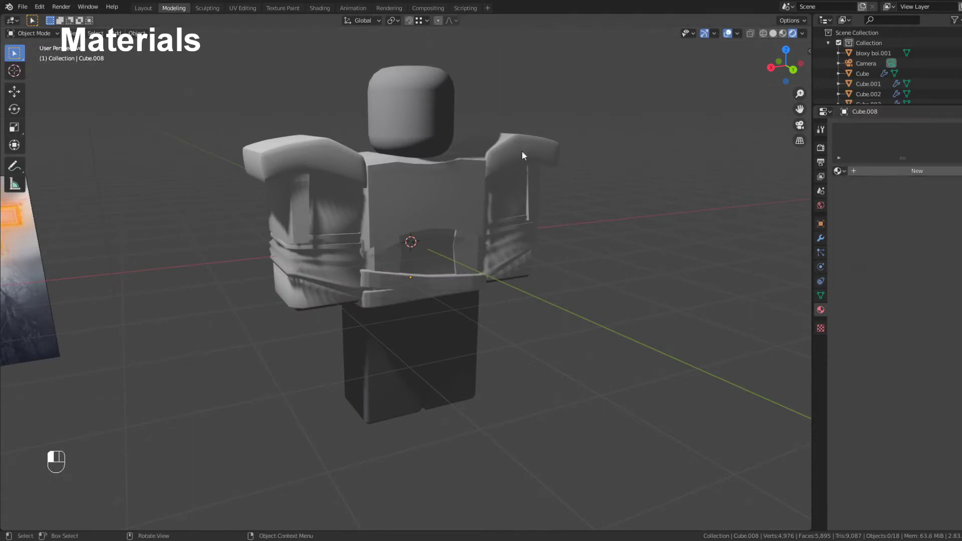
{"action": "left_click", "coordinate": [861, 170]}
{"action": "left_click", "coordinate": [930, 274]}
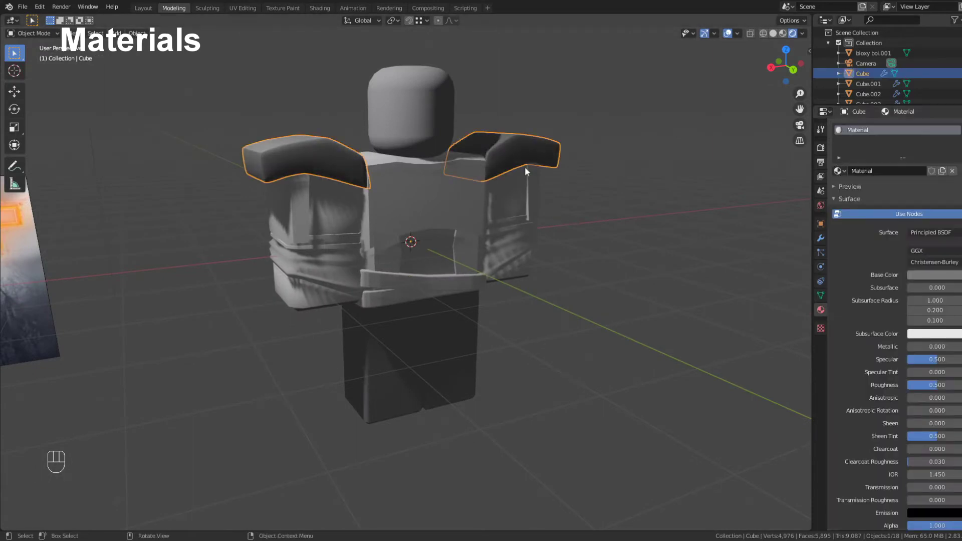
{"action": "left_click", "coordinate": [524, 166]}
{"action": "left_click", "coordinate": [847, 257]}
- Select the upper-arm armor piece beneath the shoulder pads to give it a new material
{"action": "left_click", "coordinate": [518, 201]}
{"action": "middle_click_drag", "start_coordinate": [629, 192], "coordinate": [691, 213]}
{"action": "scroll", "coordinate": [561, 202], "scroll_direction": "up", "scroll_amount": 4}
{"action": "middle_click_drag", "start_coordinate": [561, 202], "coordinate": [541, 228], "text": "shift"}
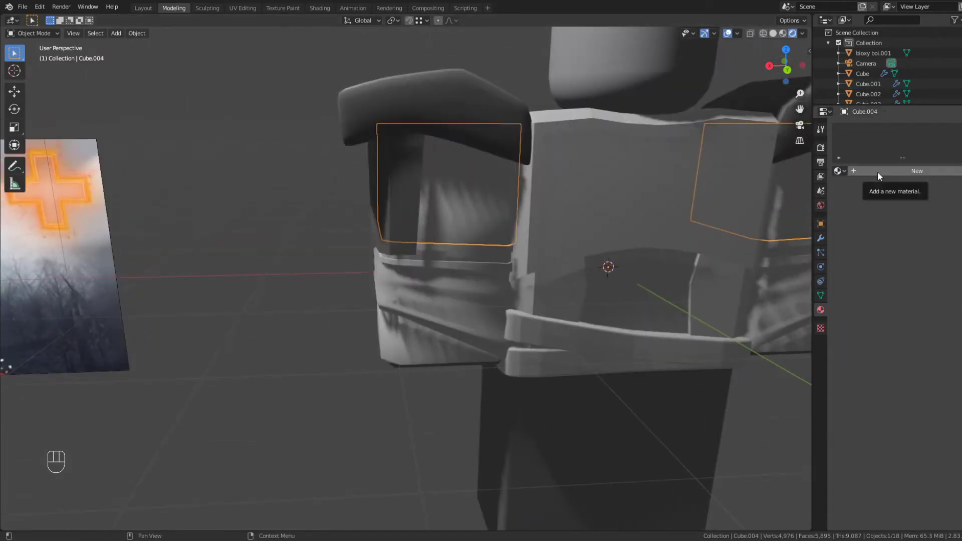
- Create new materials for the upper sleeve piece and the forearm wrap and adjust the base colour of each
{"action": "left_click", "coordinate": [878, 174]}
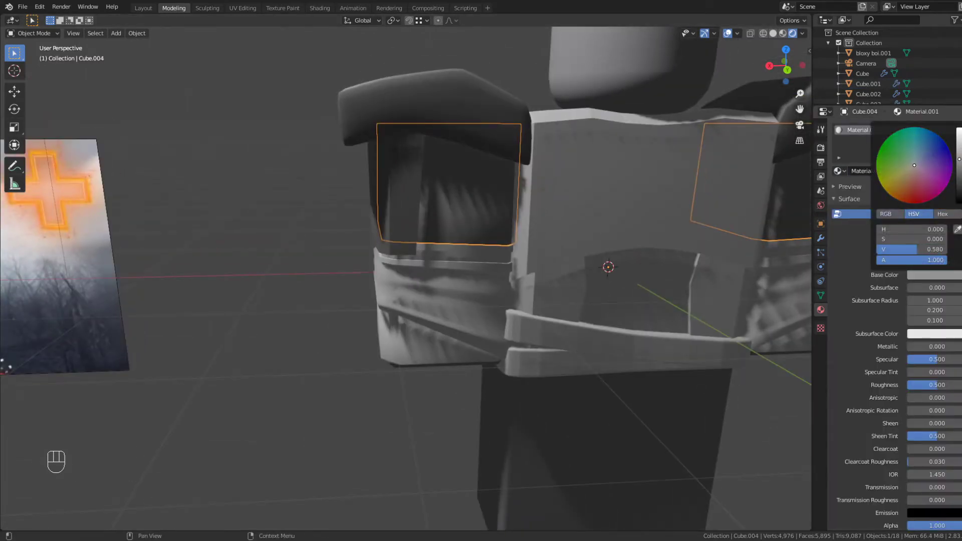
{"action": "middle_click_drag", "start_coordinate": [581, 193], "coordinate": [485, 206], "text": "shift"}
{"action": "left_click", "coordinate": [359, 291]}
{"action": "middle_click_drag", "start_coordinate": [359, 291], "coordinate": [439, 240], "text": "shift"}
{"action": "left_click", "coordinate": [866, 170]}
{"action": "left_click", "coordinate": [942, 276]}
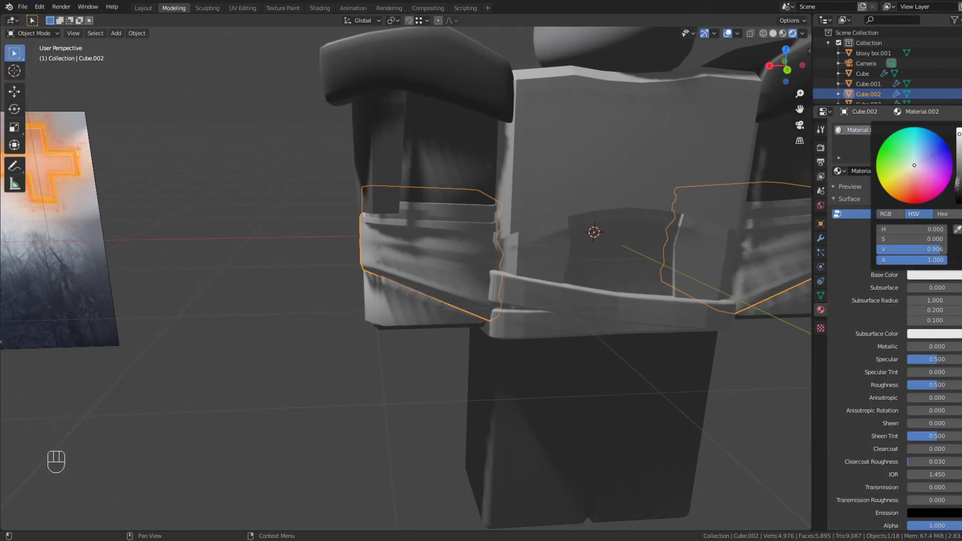
- Give the lower glove piece a new material with a blue base colour of about H 0.550, S 0.827, V 0.653
{"action": "left_click", "coordinate": [401, 301]}
{"action": "left_click", "coordinate": [878, 170]}
{"action": "left_click", "coordinate": [935, 275]}
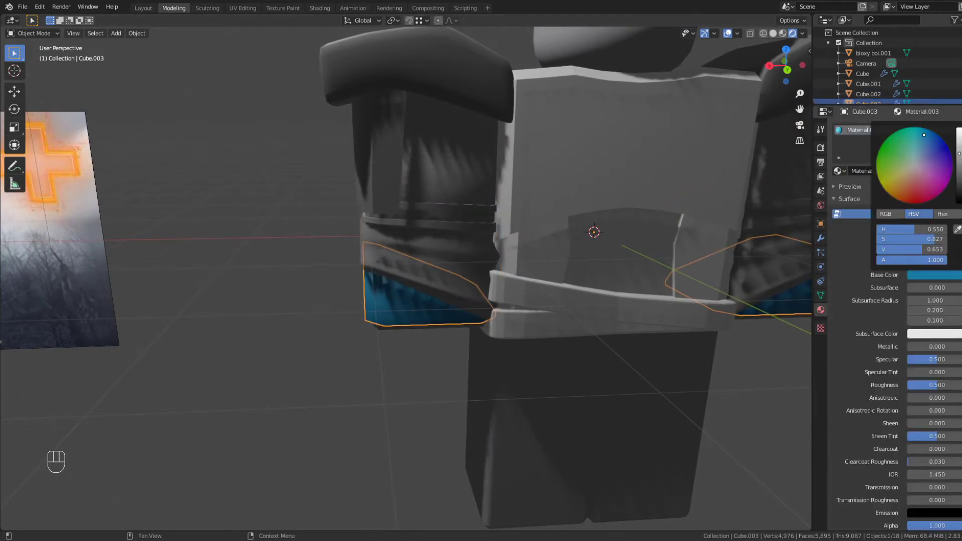
- Examine the recoloured arm pieces and torso from several angles in different viewport shading modes
{"action": "scroll", "coordinate": [772, 130], "scroll_direction": "down", "scroll_amount": 3}
{"action": "left_click", "coordinate": [789, 72]}
{"action": "left_click", "coordinate": [633, 172]}
{"action": "mouse_move", "coordinate": [632, 173]}
{"action": "middle_mouse_down"}
{"action": "mouse_move", "coordinate": [601, 187]}
{"action": "mouse_move", "coordinate": [533, 188]}
{"action": "mouse_move", "coordinate": [458, 232]}
{"action": "mouse_move", "coordinate": [446, 225]}
{"action": "middle_mouse_up"}
{"action": "key", "text": "z"}
{"action": "key", "text": "z"}
{"action": "scroll", "coordinate": [533, 188], "scroll_direction": "up", "scroll_amount": 4}
{"action": "key", "text": "z"}
{"action": "middle_click_drag", "start_coordinate": [444, 176], "coordinate": [522, 136], "text": "shift"}
{"action": "key", "text": "z"}
{"action": "left_click", "coordinate": [788, 71]}
{"action": "scroll", "coordinate": [501, 215], "scroll_direction": "down", "scroll_amount": 4}
{"action": "mouse_move", "coordinate": [501, 215]}
{"action": "middle_mouse_down"}
{"action": "mouse_move", "coordinate": [531, 216]}
{"action": "mouse_move", "coordinate": [481, 226]}
{"action": "mouse_move", "coordinate": [500, 171]}
{"action": "mouse_move", "coordinate": [477, 194]}
{"action": "mouse_move", "coordinate": [419, 304]}
{"action": "mouse_move", "coordinate": [464, 199]}
{"action": "mouse_move", "coordinate": [520, 152]}
{"action": "mouse_move", "coordinate": [391, 196]}
{"action": "mouse_move", "coordinate": [516, 165]}
{"action": "middle_mouse_up"}
{"action": "key", "text": "z"}
- Try a smooth command on the selected body piece and undo it
{"action": "left_click", "coordinate": [471, 219]}
{"action": "scroll", "coordinate": [501, 170], "scroll_direction": "up", "scroll_amount": 4}
{"action": "scroll", "coordinate": [419, 303], "scroll_direction": "down", "scroll_amount": 3}
{"action": "key", "text": "F3"}
{"action": "type", "text": "smooth"}
{"action": "key", "text": "Return"}
{"action": "key", "text": "ctrl+z"}
- Review the whole character from the back and sides alongside the reference image
{"action": "scroll", "coordinate": [382, 157], "scroll_direction": "down", "scroll_amount": 3}
{"action": "left_click", "coordinate": [381, 157]}
{"action": "scroll", "coordinate": [381, 156], "scroll_direction": "down", "scroll_amount": 3}
{"action": "middle_click_drag", "start_coordinate": [381, 156], "coordinate": [305, 152]}
{"action": "left_click", "coordinate": [788, 66]}
{"action": "middle_click_drag", "start_coordinate": [370, 184], "coordinate": [447, 175], "text": "shift"}
{"action": "scroll", "coordinate": [448, 174], "scroll_direction": "up", "scroll_amount": 4}
{"action": "left_click", "coordinate": [466, 156]}
{"action": "key", "text": "z"}
{"action": "key", "text": "z"}
{"action": "middle_click_drag", "start_coordinate": [599, 176], "coordinate": [689, 181]}
{"action": "middle_click_drag", "start_coordinate": [661, 185], "coordinate": [532, 220], "text": "shift"}
{"action": "middle_click_drag", "start_coordinate": [383, 169], "coordinate": [298, 174], "text": "shift"}
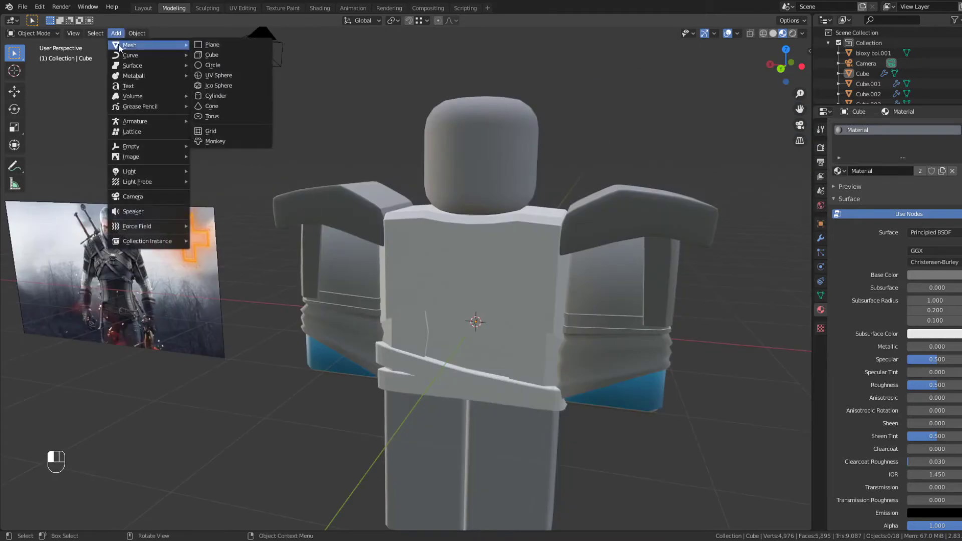
- Add a cube, then scale and move it into a bar across the upper torso just below the head
{"action": "left_click", "coordinate": [216, 54]}
{"action": "key", "text": "g"}
{"action": "key", "text": "s"}
{"action": "key", "text": "g"}
{"action": "key", "text": "Tab"}
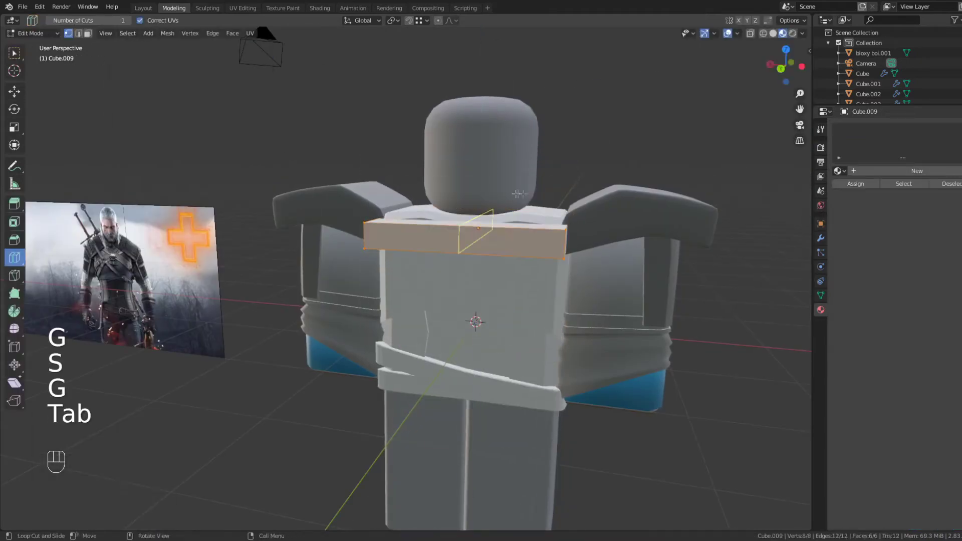
- Scale the new bar by 0.602 along Y to fit the torso's depth
{"action": "middle_click_drag", "start_coordinate": [476, 177], "coordinate": [328, 194]}
{"action": "key", "text": "Tab"}
{"action": "key", "text": "s"}
{"action": "key", "text": "y"}
{"action": "left_click", "coordinate": [458, 217]}
{"action": "middle_click_drag", "start_coordinate": [460, 212], "coordinate": [562, 165]}
- Cut the bar vertically through its middle with a single loop cut
{"action": "left_click", "coordinate": [785, 66]}
{"action": "scroll", "coordinate": [401, 178], "scroll_direction": "up", "scroll_amount": 4}
{"action": "middle_click_drag", "start_coordinate": [488, 129], "coordinate": [419, 172], "text": "shift"}
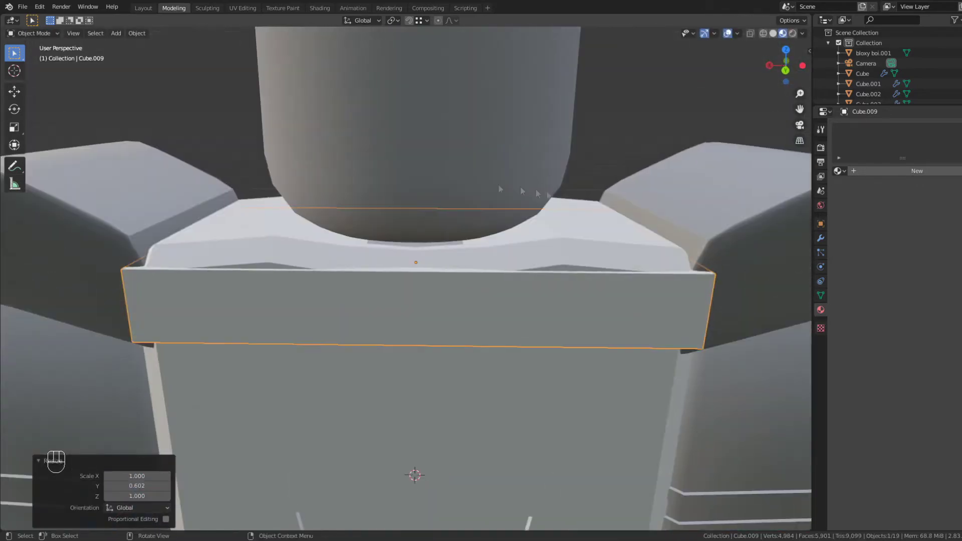
{"action": "scroll", "coordinate": [419, 173], "scroll_direction": "down", "scroll_amount": 3}
{"action": "key", "text": "Tab"}
{"action": "left_click", "coordinate": [356, 264]}
{"action": "left_click", "coordinate": [14, 53]}
- Delete the vertices of the bar's half on the negative X side
{"action": "key", "text": "z"}
{"action": "left_click", "coordinate": [205, 132]}
{"action": "key", "text": "1"}
{"action": "left_click_drag", "start_coordinate": [591, 344], "coordinate": [506, 199]}
{"action": "key", "text": "x"}
{"action": "left_click", "coordinate": [531, 148]}
{"action": "key", "text": "z"}
- Add a Mirror modifier on X to the bar and shift its outer end vertices along X at the torso's side
{"action": "left_click", "coordinate": [821, 238]}
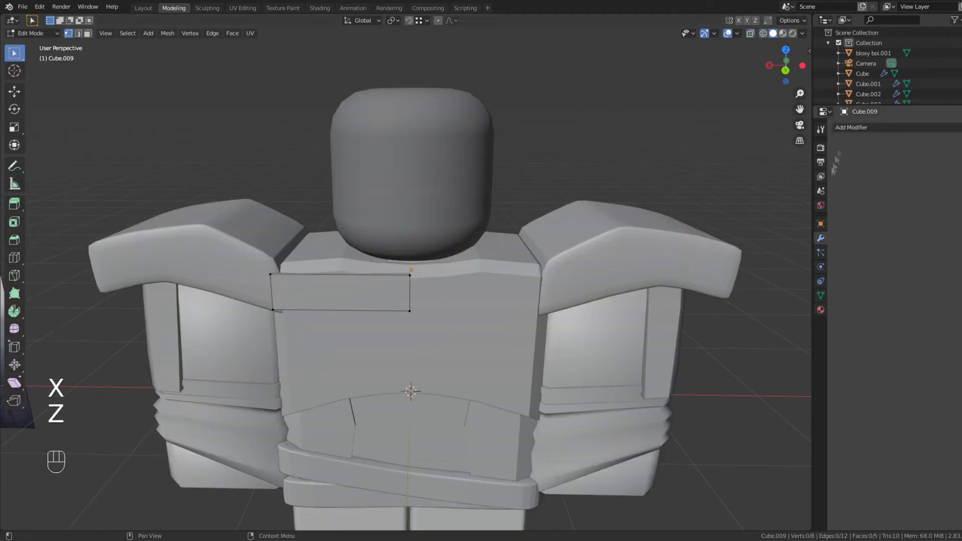
{"action": "left_click", "coordinate": [851, 127]}
{"action": "left_click", "coordinate": [784, 231]}
{"action": "left_click", "coordinate": [785, 70]}
{"action": "key", "text": "z"}
{"action": "middle_click_drag", "start_coordinate": [340, 192], "coordinate": [401, 169], "text": "shift"}
{"action": "left_click_drag", "start_coordinate": [389, 168], "coordinate": [318, 264]}
{"action": "scroll", "coordinate": [389, 138], "scroll_direction": "up", "scroll_amount": 2}
{"action": "key", "text": "z"}
{"action": "key", "text": "g"}
{"action": "key", "text": "x"}
{"action": "left_click", "coordinate": [428, 121]}
- Bevel the vertical edges at the bar's outer end with one segment and an offset of 0.179 m
{"action": "key", "text": "Tab"}
{"action": "key", "text": "Tab"}
{"action": "key", "text": "2"}
{"action": "middle_click_drag", "start_coordinate": [428, 122], "coordinate": [496, 215]}
{"action": "key", "text": "z"}
{"action": "middle_click_drag", "start_coordinate": [576, 205], "coordinate": [321, 218]}
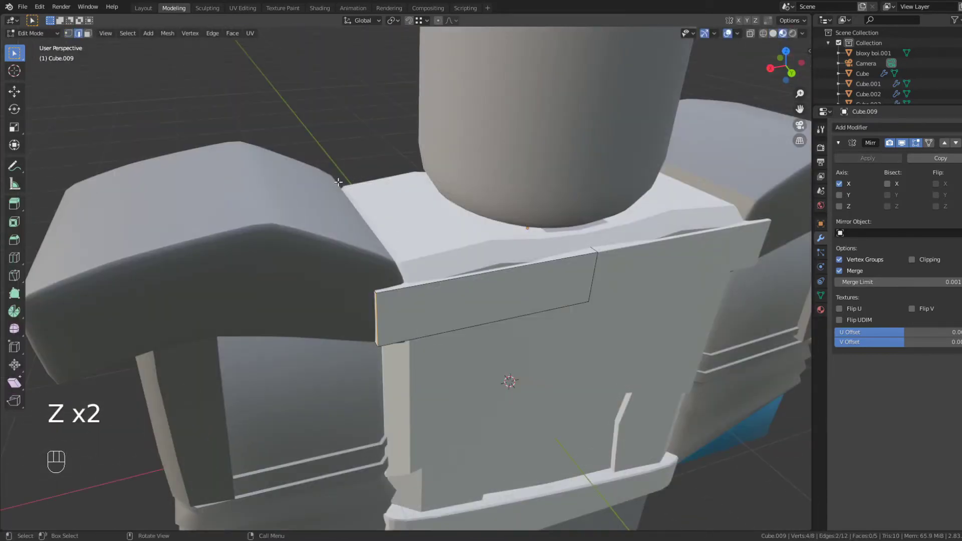
{"action": "middle_click_drag", "start_coordinate": [66, 220], "coordinate": [28, 178], "text": "shift"}
{"action": "left_click_drag", "start_coordinate": [243, 234], "coordinate": [248, 268]}
- In wireframe back view, lower the bar's bevelled corner vertices and its outer end vertices down the torso's side
{"action": "left_click", "coordinate": [792, 74]}
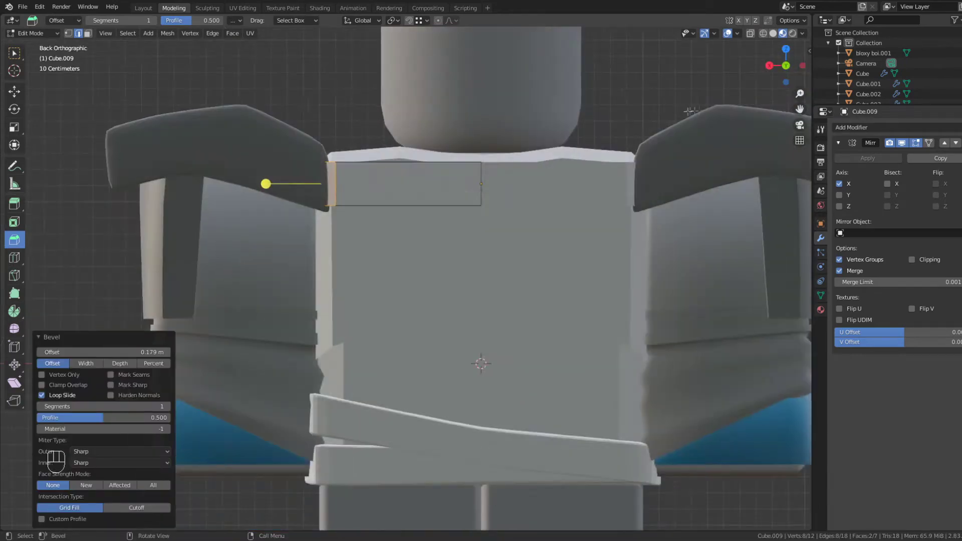
{"action": "key", "text": "z"}
{"action": "key", "text": "Tab"}
{"action": "key", "text": "1"}
{"action": "key", "text": "Tab"}
{"action": "key", "text": "1"}
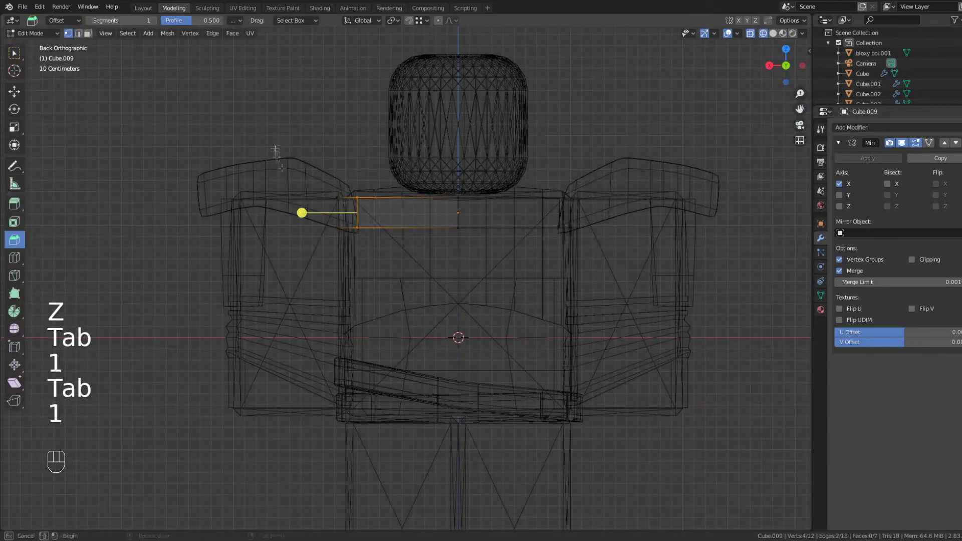
{"action": "key", "text": "g"}
{"action": "left_click", "coordinate": [404, 159]}
{"action": "left_click_drag", "start_coordinate": [353, 296], "coordinate": [317, 224]}
{"action": "key", "text": "g"}
{"action": "key", "text": "z"}
{"action": "left_click", "coordinate": [357, 180]}
- Move the bar's centre-end vertices across the back to the opposite shoulder, forming a diagonal strap that crosses its mirrored copy
{"action": "scroll", "coordinate": [451, 221], "scroll_direction": "up", "scroll_amount": 2}
{"action": "left_click_drag", "start_coordinate": [529, 258], "coordinate": [471, 136]}
{"action": "key", "text": "g"}
{"action": "key", "text": "g"}
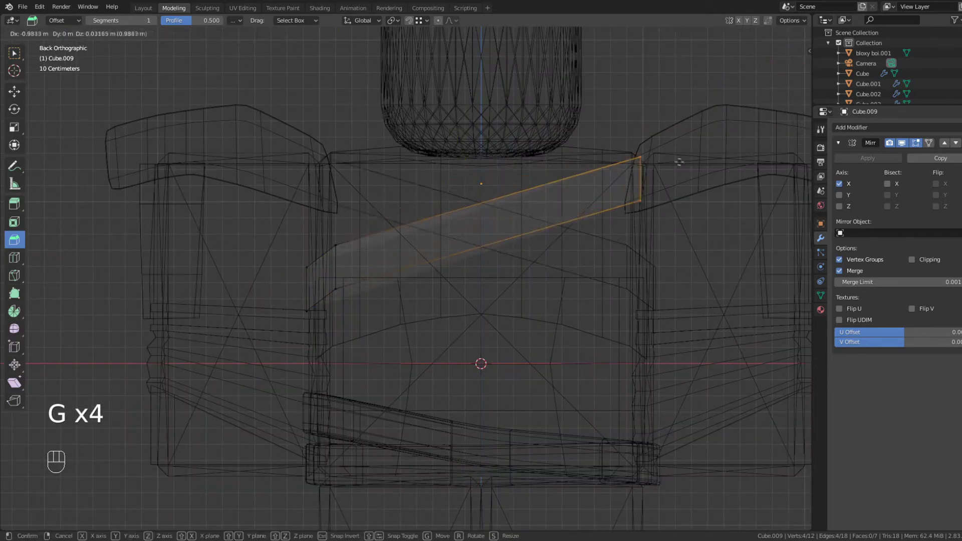
{"action": "right_click", "coordinate": [694, 162]}
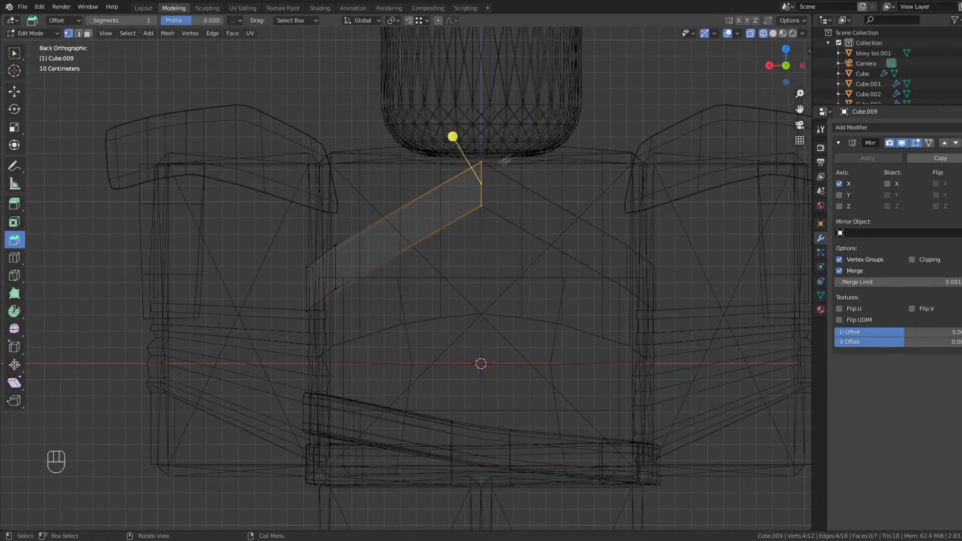
{"action": "key", "text": "g"}
{"action": "left_click", "coordinate": [732, 179]}
{"action": "key", "text": "z"}
{"action": "key", "text": "g"}
{"action": "left_click", "coordinate": [730, 175]}
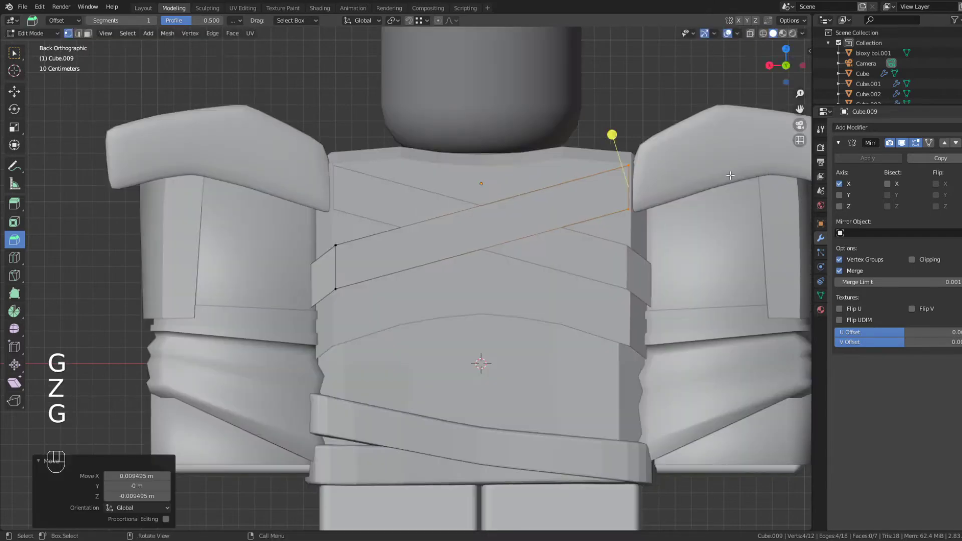
- Extrude the strap's upper end about 0.117 m outward and 0.082 m up at the shoulder, and narrow it along Y
{"action": "left_click", "coordinate": [749, 162]}
{"action": "middle_click_drag", "start_coordinate": [750, 162], "coordinate": [703, 213]}
{"action": "key", "text": "s"}
{"action": "key", "text": "y"}
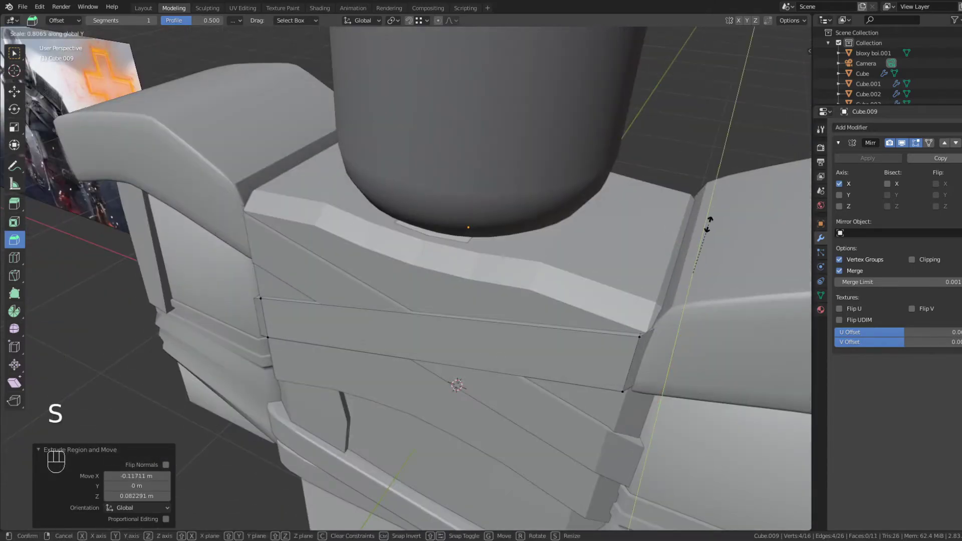
{"action": "left_click", "coordinate": [712, 220]}
{"action": "scroll", "coordinate": [645, 404], "scroll_direction": "down", "scroll_amount": 4}
{"action": "key", "text": "g"}
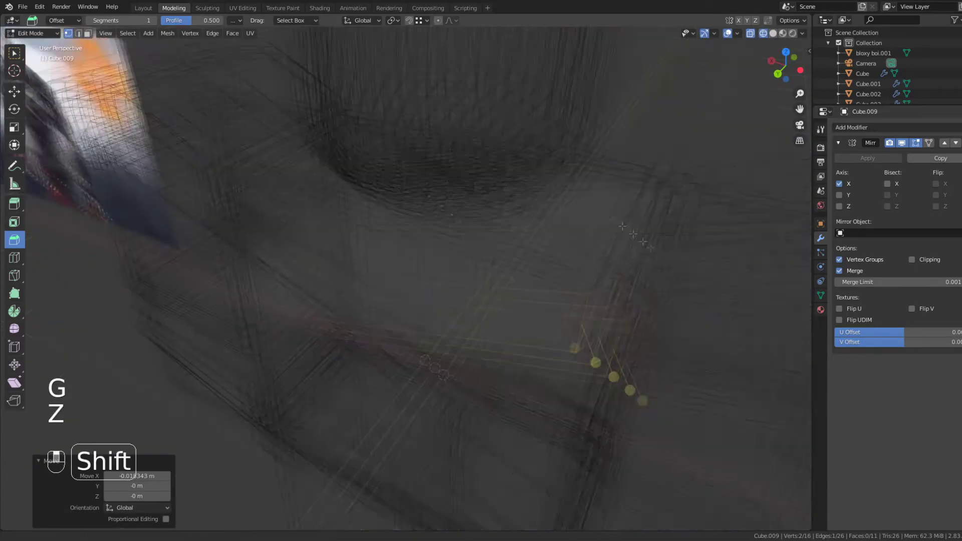
- Hide the arm and shoulder pieces covering the torso's side, return to solid shading and select the strap
{"action": "left_click_drag", "start_coordinate": [588, 154], "coordinate": [493, 301]}
{"action": "key", "text": "h"}
{"action": "key", "text": "z"}
{"action": "middle_click_drag", "start_coordinate": [518, 188], "coordinate": [494, 203]}
{"action": "left_click", "coordinate": [422, 253]}
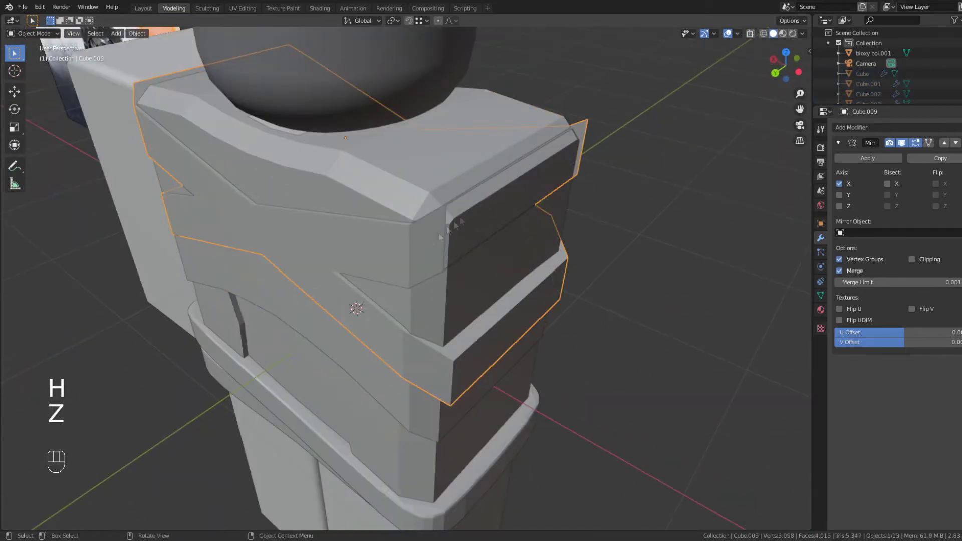
- Enter Edit Mode on the strap and try to move one of its side edges
{"action": "key", "text": "Tab"}
{"action": "key", "text": "2"}
{"action": "left_click", "coordinate": [509, 192]}
{"action": "key", "text": "g"}
{"action": "right_click", "coordinate": [529, 195]}
- Fill a face between the strap's end vertices at the shoulder side and return to Object Mode
{"action": "key", "text": "2"}
{"action": "left_click", "coordinate": [498, 222]}
{"action": "key", "text": "1"}
{"action": "left_click", "coordinate": [586, 122]}
{"action": "middle_click_drag", "start_coordinate": [585, 132], "coordinate": [487, 146]}
{"action": "left_click", "coordinate": [440, 187], "text": "shift"}
{"action": "middle_click_drag", "start_coordinate": [371, 150], "coordinate": [591, 206], "text": "shift"}
{"action": "left_click", "coordinate": [414, 247], "text": "shift"}
{"action": "key", "text": "f"}
{"action": "scroll", "coordinate": [729, 168], "scroll_direction": "up", "scroll_amount": 2}
{"action": "middle_click_drag", "start_coordinate": [621, 121], "coordinate": [742, 98]}
{"action": "scroll", "coordinate": [579, 118], "scroll_direction": "down", "scroll_amount": 3}
{"action": "middle_click_drag", "start_coordinate": [651, 114], "coordinate": [540, 179]}
{"action": "key", "text": "Tab"}
{"action": "left_click", "coordinate": [610, 129]}
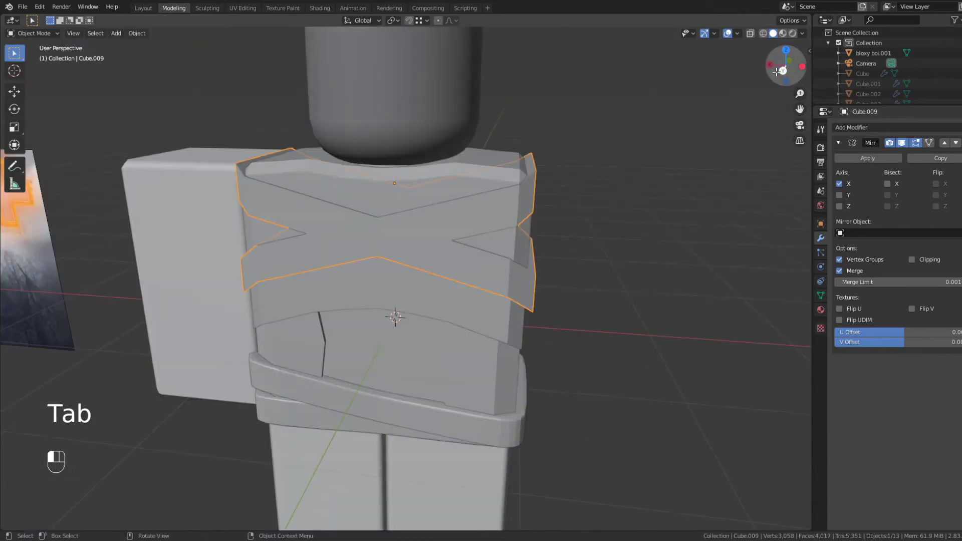
- In back wireframe view, slide the end vertices of the crossed strap along their edges
{"action": "left_click", "coordinate": [782, 71]}
{"action": "scroll", "coordinate": [598, 130], "scroll_direction": "up", "scroll_amount": 4}
{"action": "key", "text": "z"}
{"action": "key", "text": "Tab"}
{"action": "key", "text": "1"}
{"action": "left_click_drag", "start_coordinate": [504, 116], "coordinate": [437, 189]}
{"action": "key", "text": "g"}
{"action": "key", "text": "g"}
{"action": "middle_click", "coordinate": [571, 89]}
{"action": "left_click", "coordinate": [575, 99]}
- Adjust the heights of the strap's end vertices along Z and return to Object Mode in solid shading
{"action": "key", "text": "g"}
{"action": "key", "text": "z"}
{"action": "left_click", "coordinate": [533, 115]}
{"action": "key", "text": "g"}
{"action": "key", "text": "z"}
{"action": "mouse_move", "coordinate": [471, 147]}
{"action": "left_mouse_down"}
{"action": "mouse_move", "coordinate": [493, 181]}
{"action": "mouse_move", "coordinate": [465, 257]}
{"action": "left_mouse_up"}
{"action": "left_click", "coordinate": [561, 127]}
{"action": "key", "text": "g"}
{"action": "key", "text": "z"}
{"action": "left_click", "coordinate": [593, 163]}
{"action": "key", "text": "z"}
{"action": "key", "text": "Tab"}
{"action": "scroll", "coordinate": [551, 172], "scroll_direction": "down", "scroll_amount": 4}
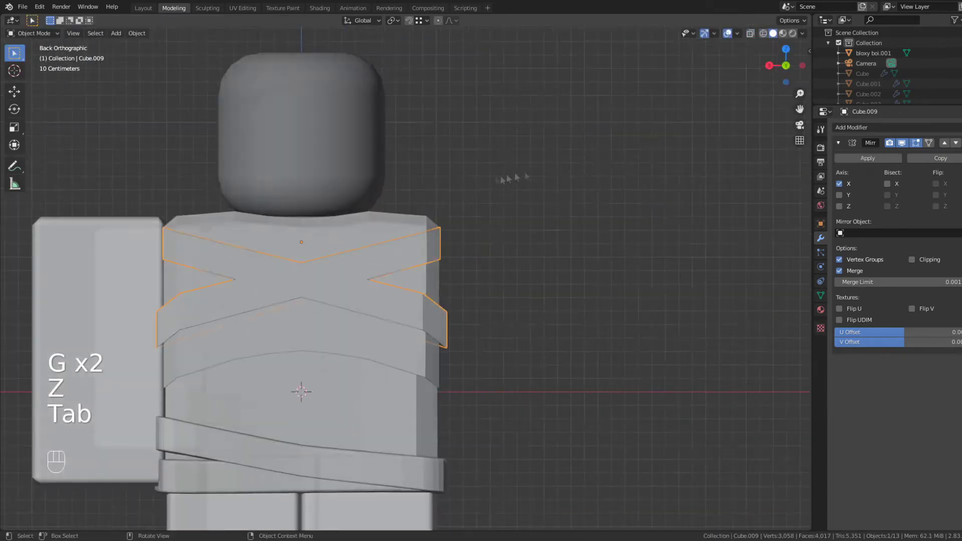
- Hide the remaining arm beside the torso and reselect the crossed strap in solid shading
{"action": "middle_click_drag", "start_coordinate": [381, 250], "coordinate": [515, 162], "text": "shift"}
{"action": "key", "text": "Tab"}
{"action": "middle_click_drag", "start_coordinate": [372, 174], "coordinate": [466, 158], "text": "shift"}
{"action": "key", "text": "z"}
{"action": "key", "text": "g"}
{"action": "key", "text": "Tab"}
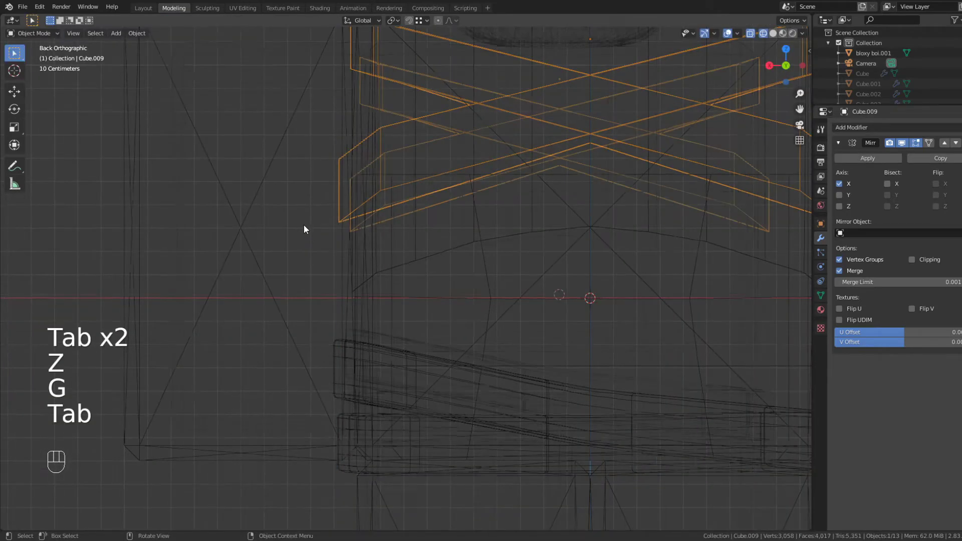
{"action": "scroll", "coordinate": [304, 226], "scroll_direction": "down", "scroll_amount": 2}
{"action": "left_click", "coordinate": [301, 243]}
{"action": "key", "text": "h"}
{"action": "key", "text": "z"}
{"action": "left_click", "coordinate": [402, 220]}
- Select the four vertices of the strap's side face and move them about 0.056 m inward along X
{"action": "middle_click_drag", "start_coordinate": [407, 208], "coordinate": [435, 243]}
{"action": "scroll", "coordinate": [402, 221], "scroll_direction": "up", "scroll_amount": 5}
{"action": "key", "text": "Tab"}
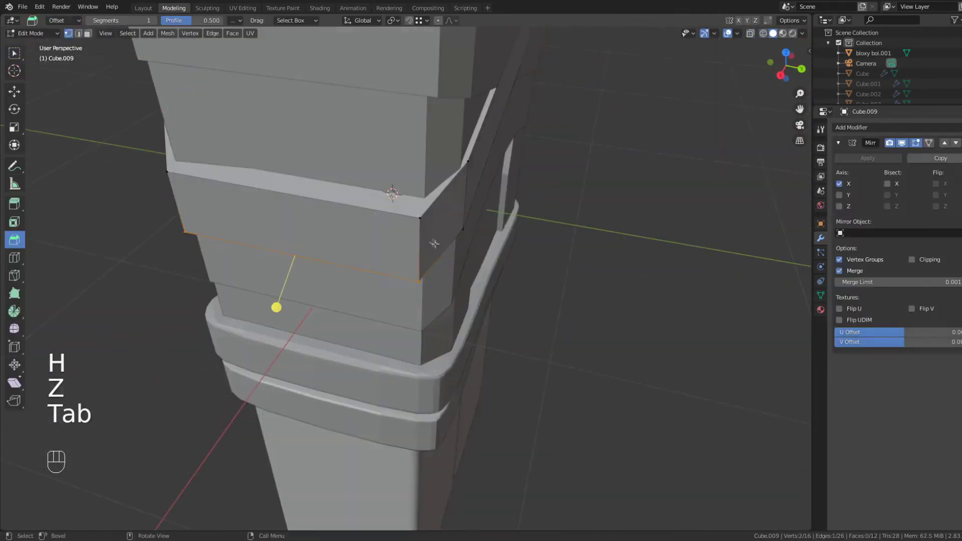
{"action": "key", "text": "g"}
{"action": "right_click", "coordinate": [432, 237]}
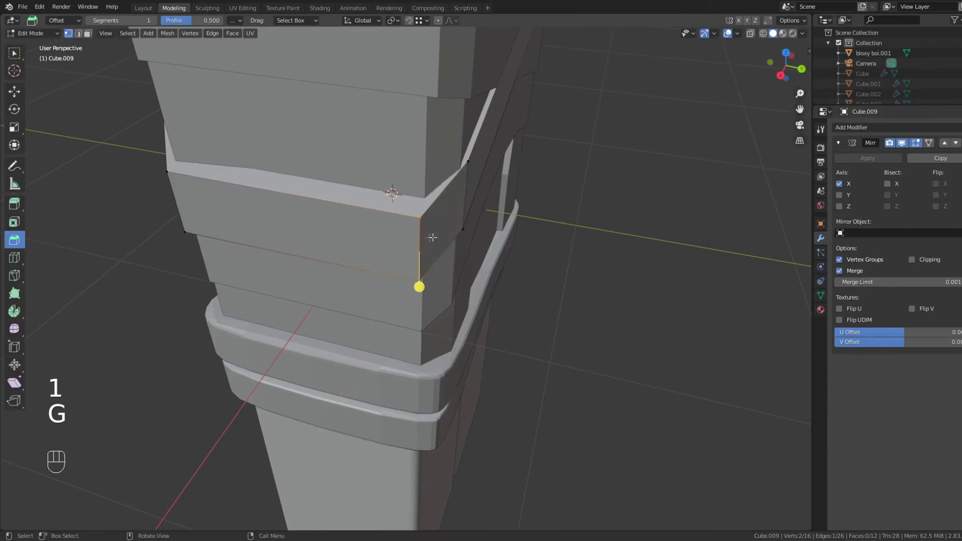
{"action": "key", "text": "s"}
{"action": "key", "text": "g"}
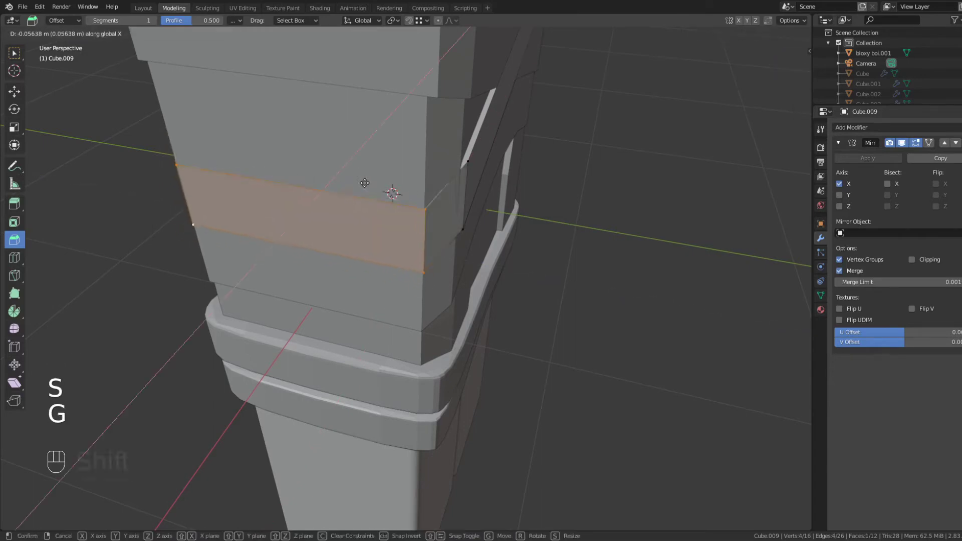
{"action": "left_click", "coordinate": [358, 187]}
- Move the two strap vertices where it bends onto the back along X and leave Edit Mode
{"action": "left_click", "coordinate": [468, 162]}
{"action": "left_click", "coordinate": [463, 229], "text": "shift"}
{"action": "middle_click_drag", "start_coordinate": [462, 228], "coordinate": [302, 228]}
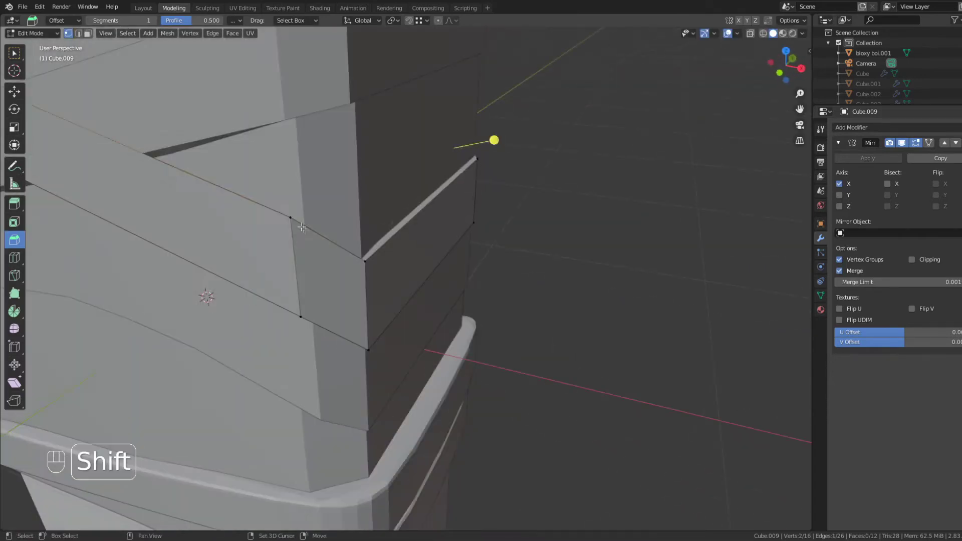
{"action": "key", "text": "g"}
{"action": "key", "text": "x"}
{"action": "left_click", "coordinate": [655, 156]}
{"action": "key", "text": "s"}
{"action": "mouse_move", "coordinate": [655, 157]}
{"action": "middle_mouse_down"}
{"action": "mouse_move", "coordinate": [569, 173]}
{"action": "mouse_move", "coordinate": [441, 155]}
{"action": "middle_mouse_up"}
{"action": "left_click", "coordinate": [561, 184]}
{"action": "scroll", "coordinate": [444, 155], "scroll_direction": "down", "scroll_amount": 3}
{"action": "key", "text": "Tab"}
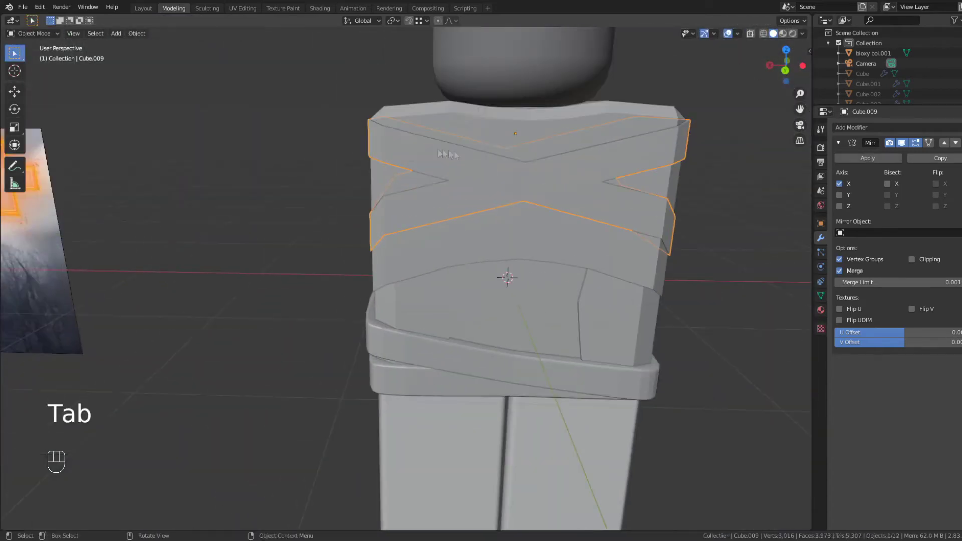
- Unhide all parts and show the character from the back in Rendered shading
{"action": "key", "text": "z"}
{"action": "left_click", "coordinate": [785, 70]}
{"action": "key", "text": "alt+h"}
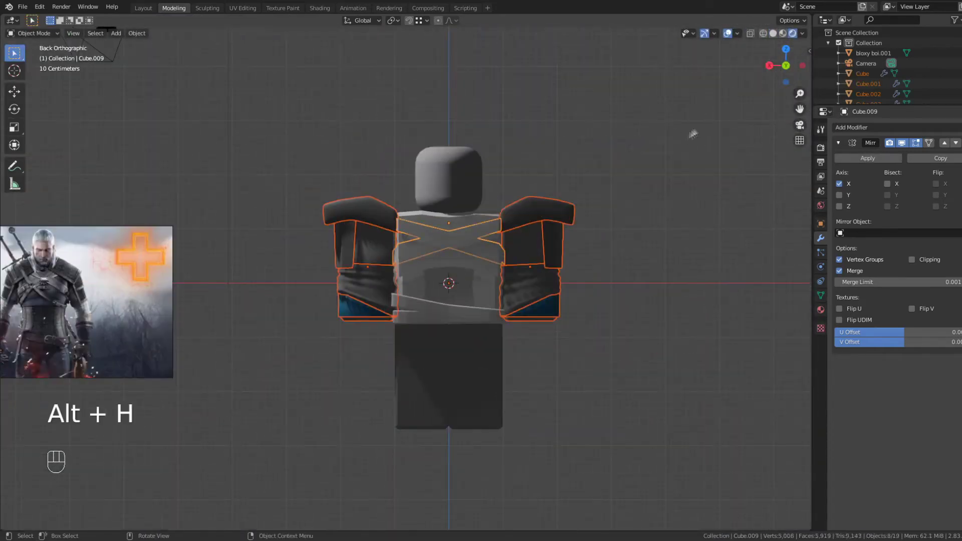
{"action": "scroll", "coordinate": [634, 191], "scroll_direction": "up", "scroll_amount": 2}
{"action": "scroll", "coordinate": [633, 190], "scroll_direction": "up", "scroll_amount": 2}
- Give the crossed straps a new material with a dark red base colour
{"action": "left_click", "coordinate": [820, 310]}
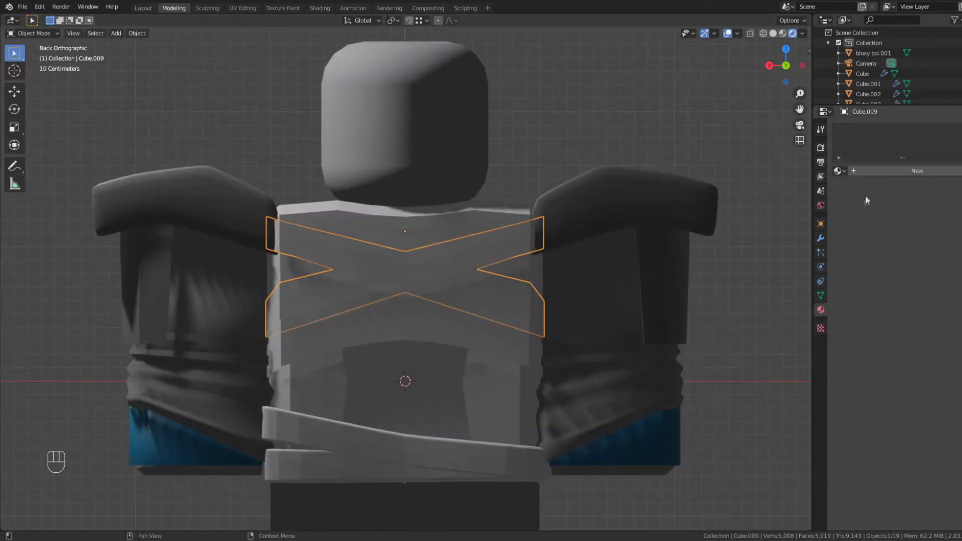
{"action": "left_click", "coordinate": [922, 171]}
{"action": "left_click", "coordinate": [934, 274]}
{"action": "left_click_drag", "start_coordinate": [912, 180], "coordinate": [910, 192]}
{"action": "left_click_drag", "start_coordinate": [959, 154], "coordinate": [959, 172]}
{"action": "left_click", "coordinate": [685, 142]}
- Assign the existing blue Material.003 to the upper torso piece under the straps
{"action": "middle_click_drag", "start_coordinate": [571, 200], "coordinate": [509, 236]}
{"action": "left_click", "coordinate": [468, 242]}
{"action": "left_click", "coordinate": [840, 171]}
{"action": "scroll", "coordinate": [852, 271], "scroll_direction": "down", "scroll_amount": 2}
{"action": "left_click", "coordinate": [852, 266]}
{"action": "scroll", "coordinate": [556, 196], "scroll_direction": "down", "scroll_amount": 3}
- Apply smooth shading to the blue upper torso piece and return to the back view
{"action": "middle_click_drag", "start_coordinate": [556, 196], "coordinate": [633, 214]}
{"action": "key", "text": "F3"}
{"action": "type", "text": "smoo"}
{"action": "key", "text": "Return"}
{"action": "left_click", "coordinate": [477, 180]}
{"action": "middle_click_drag", "start_coordinate": [477, 179], "coordinate": [744, 207]}
{"action": "scroll", "coordinate": [744, 207], "scroll_direction": "up", "scroll_amount": 3}
{"action": "scroll", "coordinate": [366, 211], "scroll_direction": "down", "scroll_amount": 4}
{"action": "middle_click_drag", "start_coordinate": [526, 210], "coordinate": [356, 221], "text": "shift"}
{"action": "left_click", "coordinate": [783, 69]}
{"action": "scroll", "coordinate": [567, 261], "scroll_direction": "down", "scroll_amount": 2}
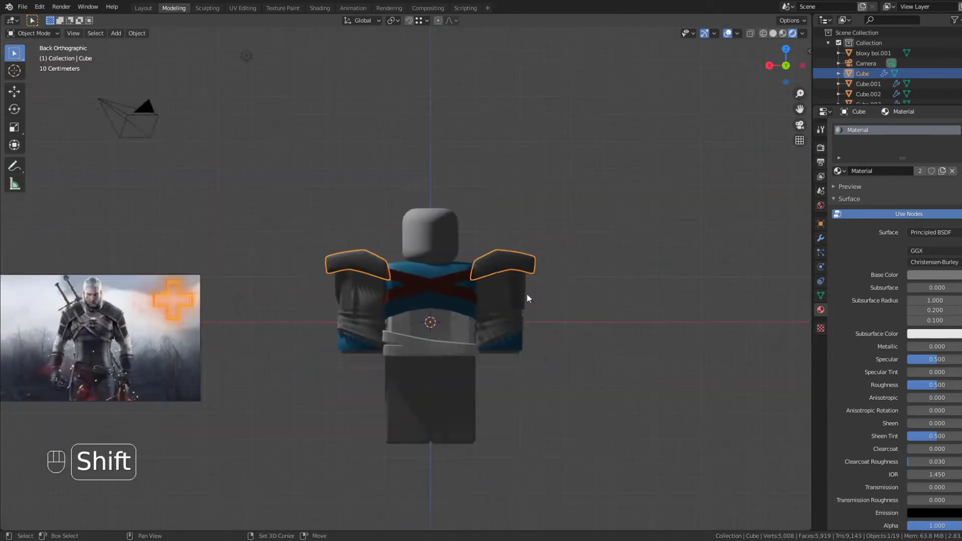
- Assign the existing Material.001 to the lower torso piece
{"action": "middle_click_drag", "start_coordinate": [527, 295], "coordinate": [542, 225], "text": "shift"}
{"action": "left_click", "coordinate": [529, 243]}
{"action": "left_click", "coordinate": [483, 265]}
{"action": "scroll", "coordinate": [507, 255], "scroll_direction": "up", "scroll_amount": 2}
{"action": "left_click", "coordinate": [845, 169]}
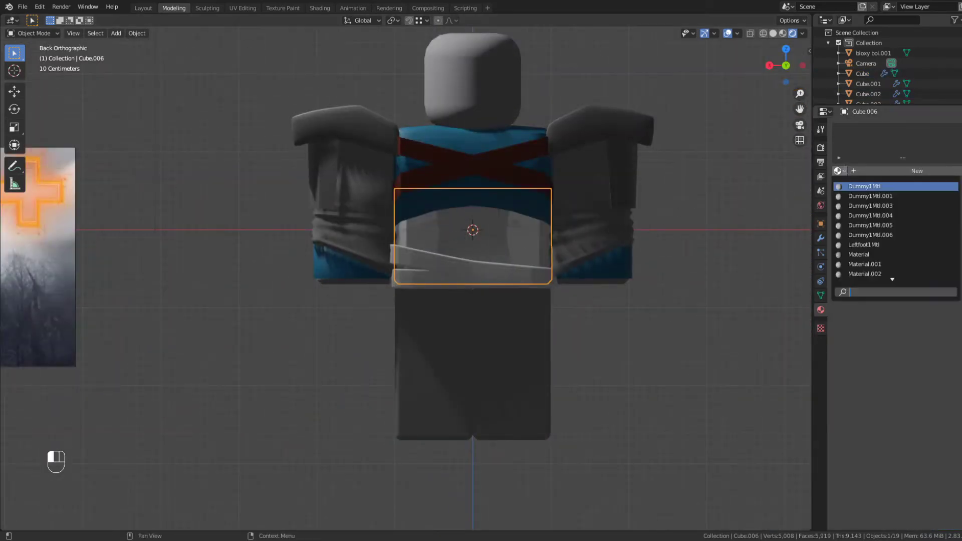
{"action": "left_click", "coordinate": [620, 166]}
{"action": "left_click", "coordinate": [540, 233]}
{"action": "left_click", "coordinate": [617, 175]}
{"action": "left_click", "coordinate": [582, 171]}
{"action": "left_click", "coordinate": [484, 256]}
{"action": "left_click", "coordinate": [842, 171]}
{"action": "left_click", "coordinate": [865, 265]}
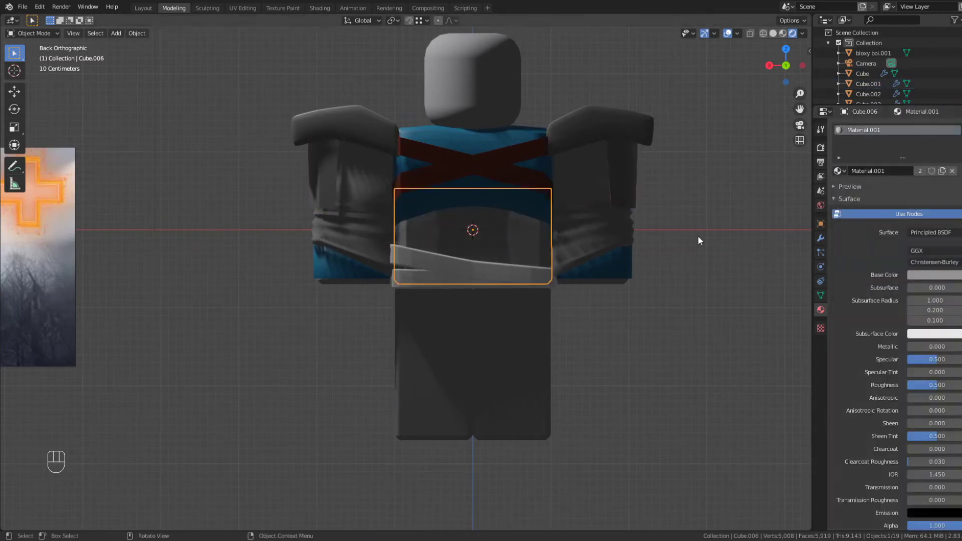
- Darken the base colour of Material.001 on the lower torso piece
{"action": "left_click", "coordinate": [922, 275]}
{"action": "left_click", "coordinate": [698, 143]}
{"action": "scroll", "coordinate": [698, 143], "scroll_direction": "down", "scroll_amount": 3}
{"action": "middle_click_drag", "start_coordinate": [560, 154], "coordinate": [508, 148], "text": "shift"}
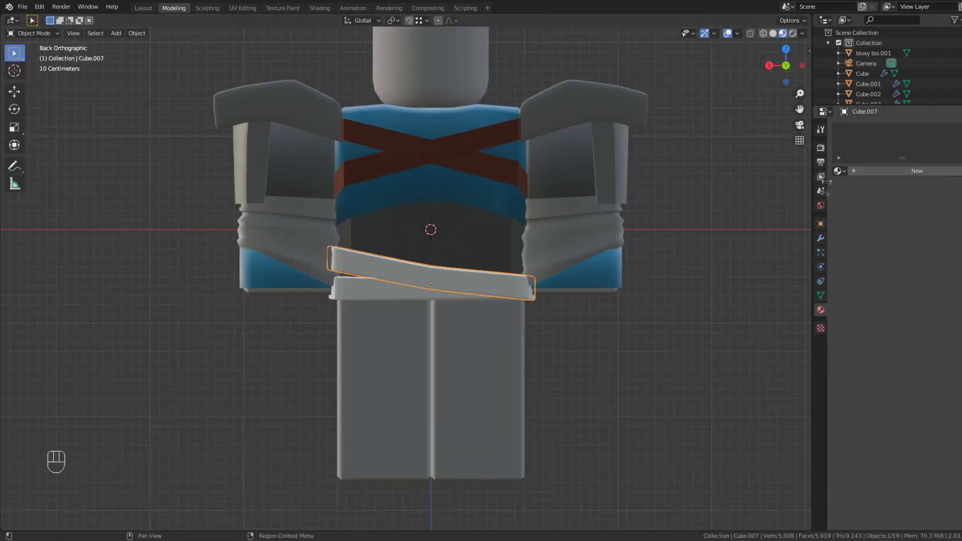
- Assign the straps' dark red Material.004 to the upper and lower waist belts
{"action": "left_click", "coordinate": [840, 171]}
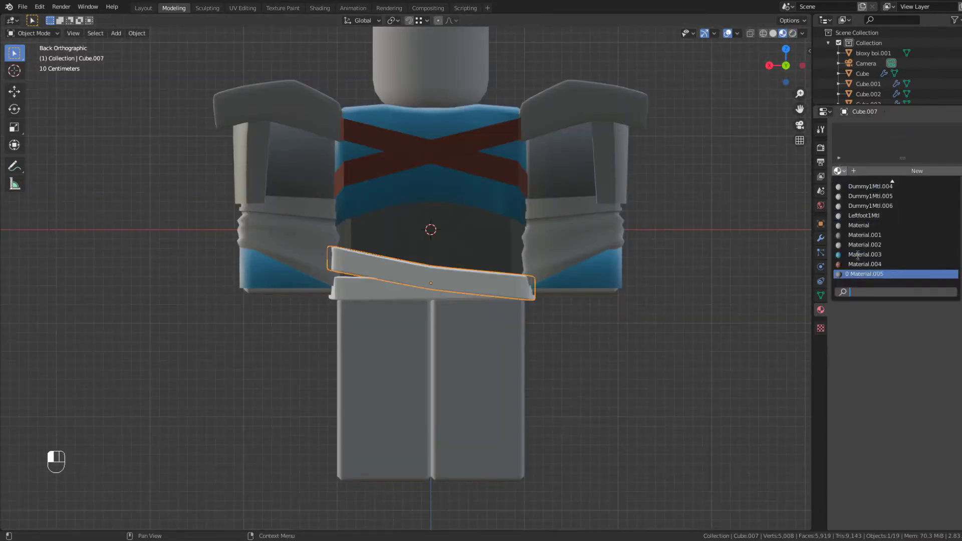
{"action": "left_click", "coordinate": [860, 264]}
{"action": "left_click", "coordinate": [426, 295]}
{"action": "left_click", "coordinate": [840, 171]}
{"action": "left_click", "coordinate": [864, 274]}
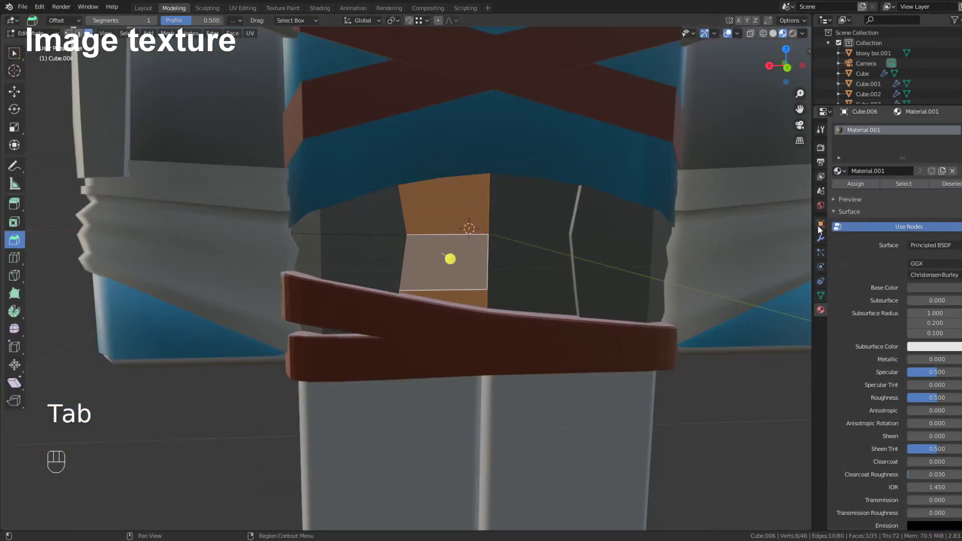
- Try an Image Texture with chainmail.jpg as the base colour of Material.001 and undo it
{"action": "left_click", "coordinate": [820, 238]}
{"action": "left_click", "coordinate": [820, 309]}
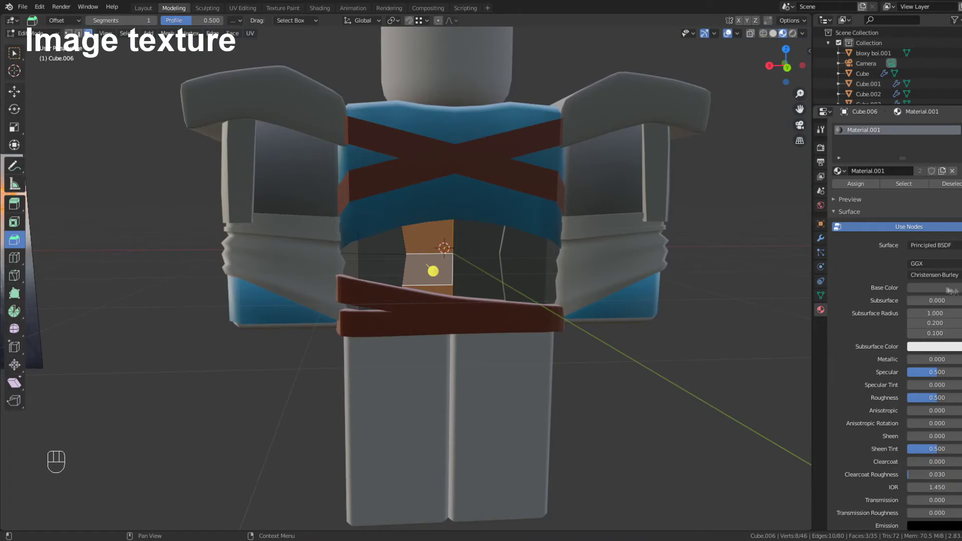
{"action": "left_click", "coordinate": [946, 288]}
{"action": "left_click", "coordinate": [903, 288]}
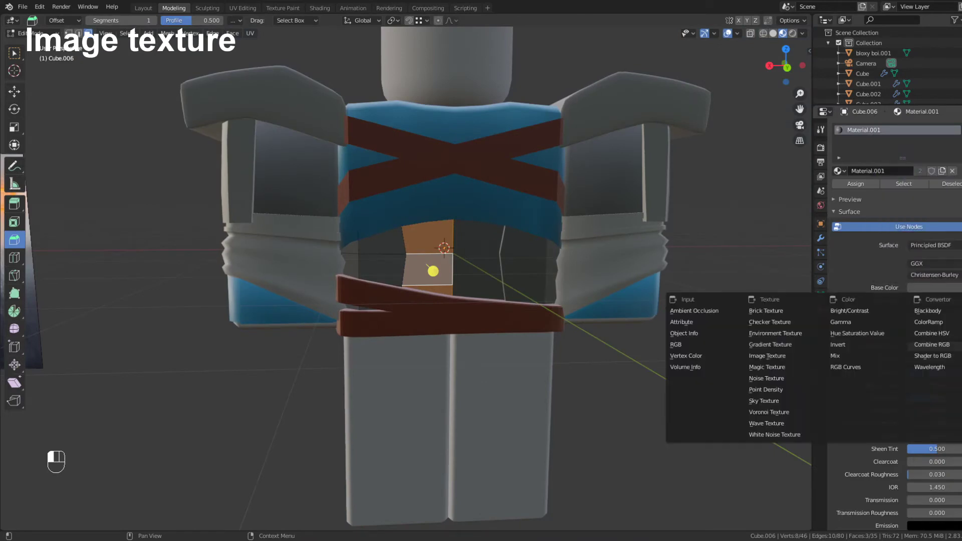
{"action": "left_click", "coordinate": [775, 355]}
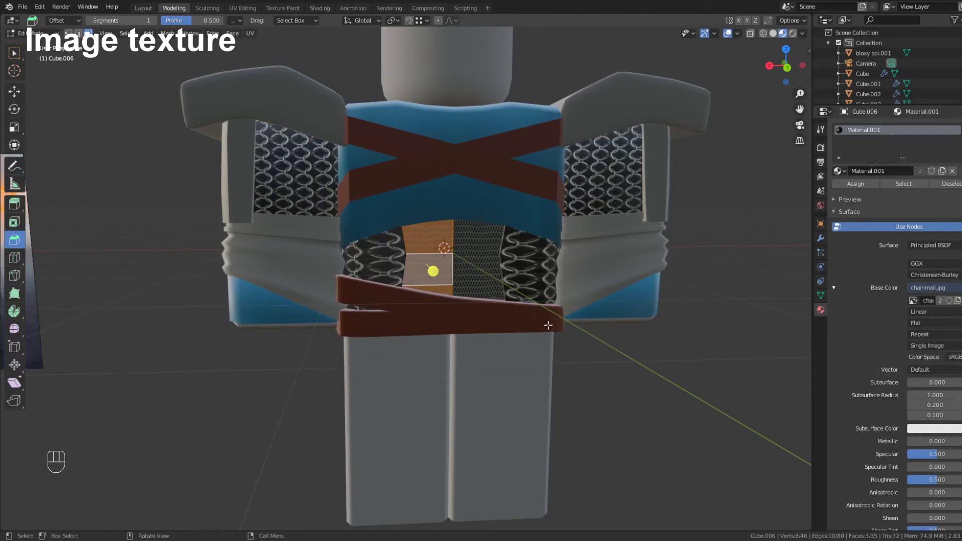
{"action": "scroll", "coordinate": [629, 301], "scroll_direction": "up", "scroll_amount": 2}
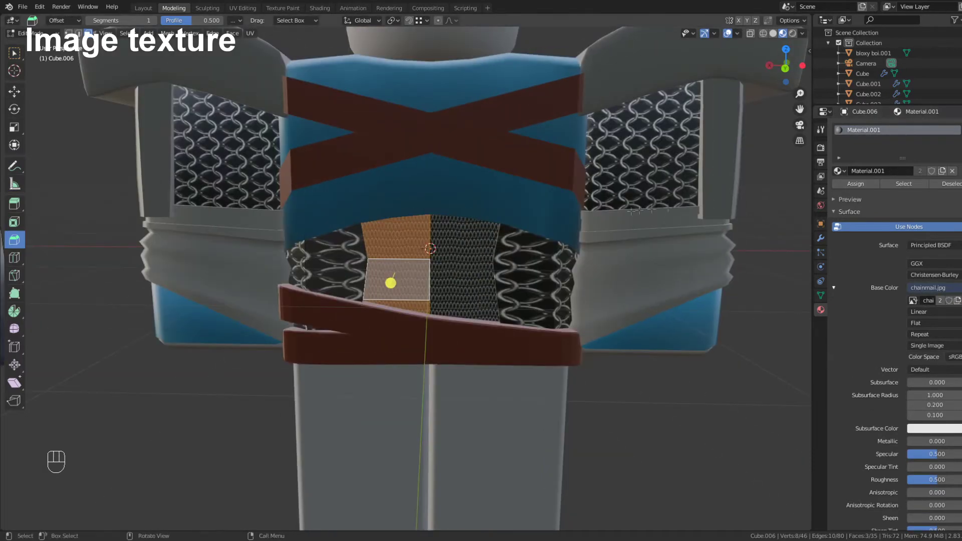
{"action": "key", "text": "ctrl+z"}
{"action": "key", "text": "ctrl+z"}
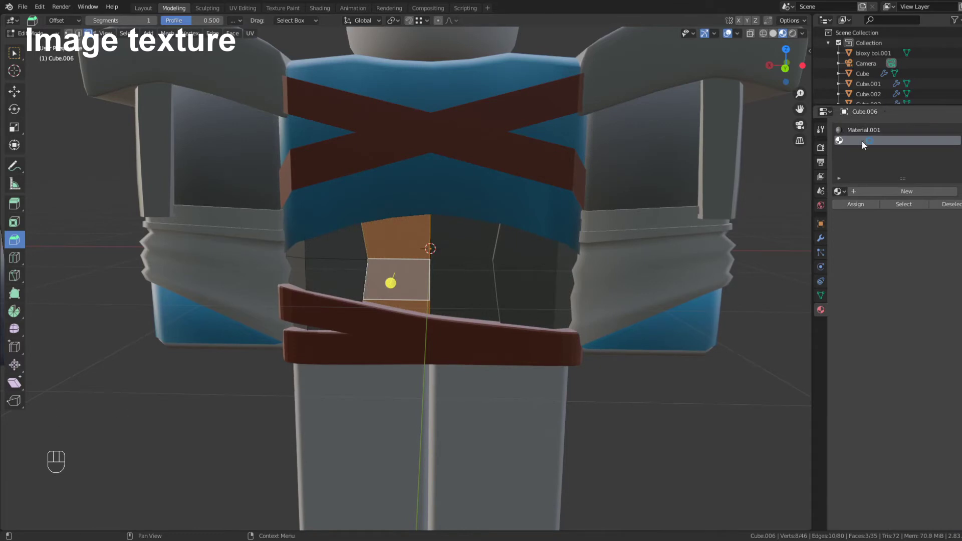
- Create a second material for the lower torso's selected middle faces, using the chainmail.jpg Image Texture as base colour
{"action": "left_click", "coordinate": [840, 192]}
{"action": "left_click", "coordinate": [881, 192]}
{"action": "left_click", "coordinate": [959, 308]}
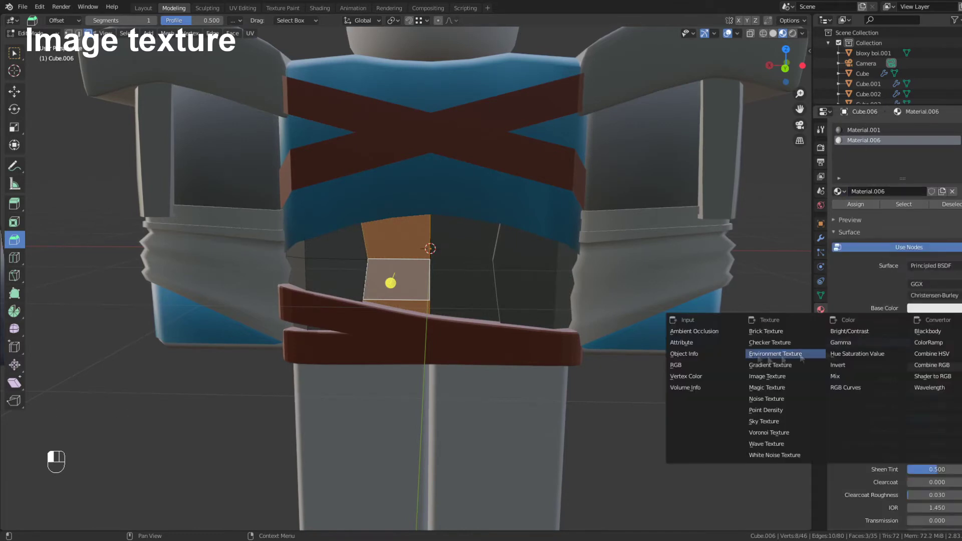
{"action": "left_click", "coordinate": [767, 376]}
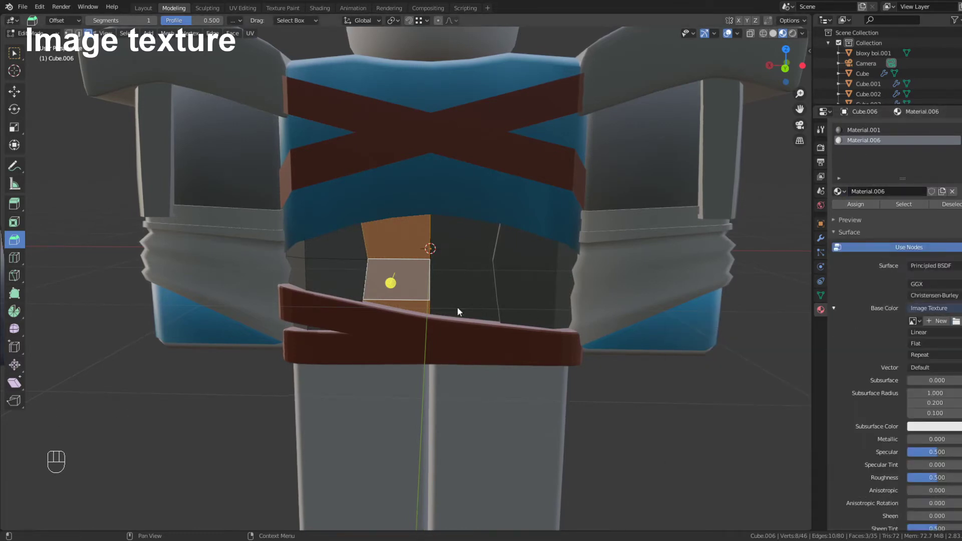
{"action": "double_click", "coordinate": [296, 404]}
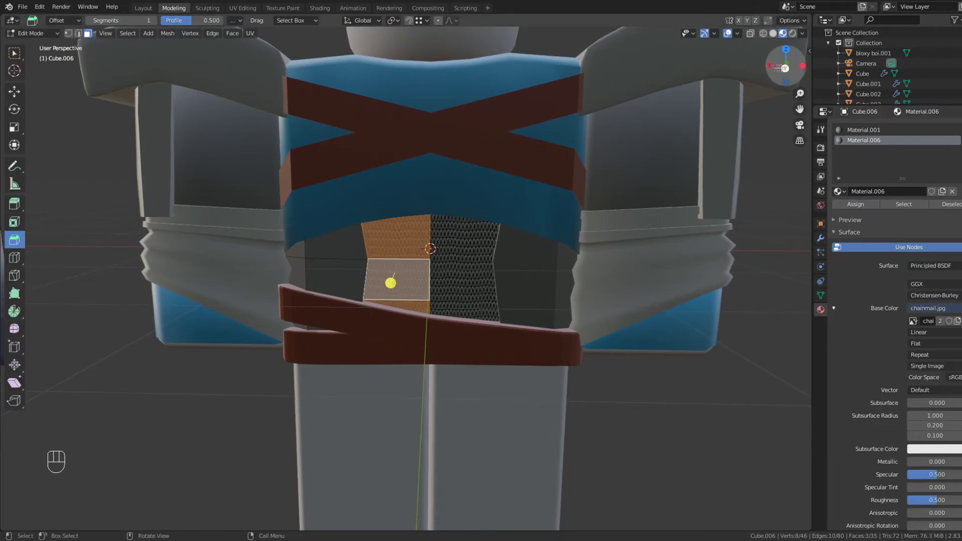
- Unwrap the selected chainmail faces with Smart UV Project
{"action": "key", "text": "ctrl+KP_1"}
{"action": "key", "text": "Tab"}
{"action": "key", "text": "Tab"}
{"action": "key", "text": "F3"}
{"action": "type", "text": "smart"}
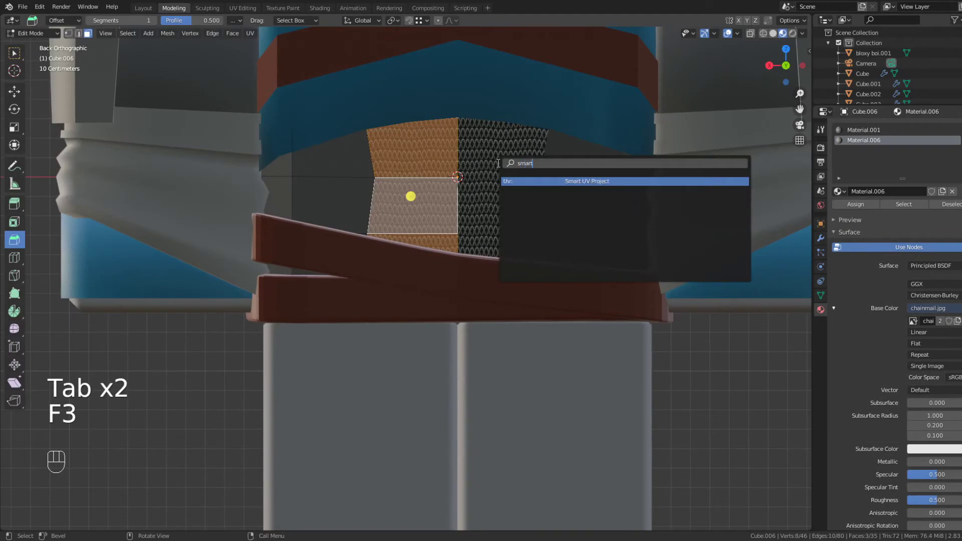
{"action": "key", "text": "Return"}
- Try to scale up the chainmail faces' UV layout in the UV Editing workspace
{"action": "left_click", "coordinate": [242, 9]}
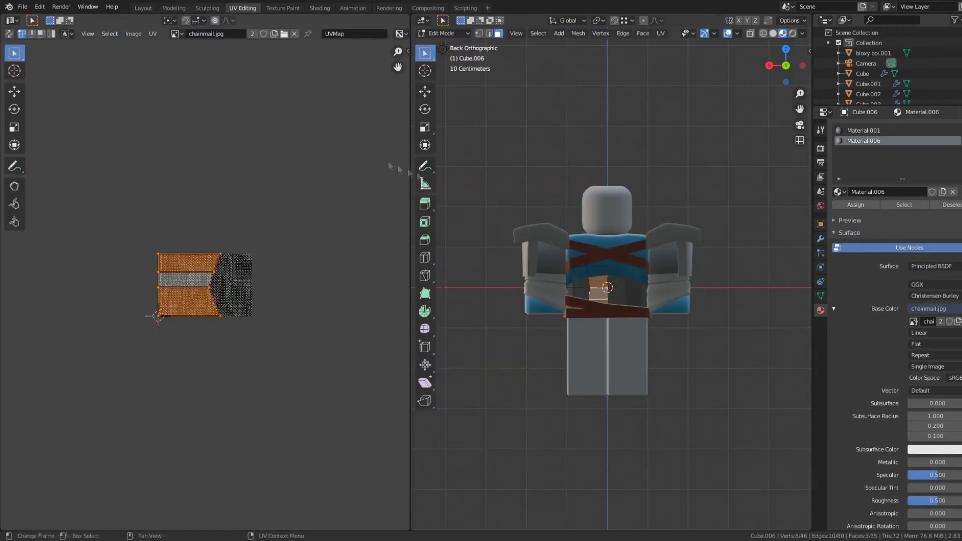
{"action": "key", "text": "KP_Decimal"}
{"action": "key", "text": "s"}
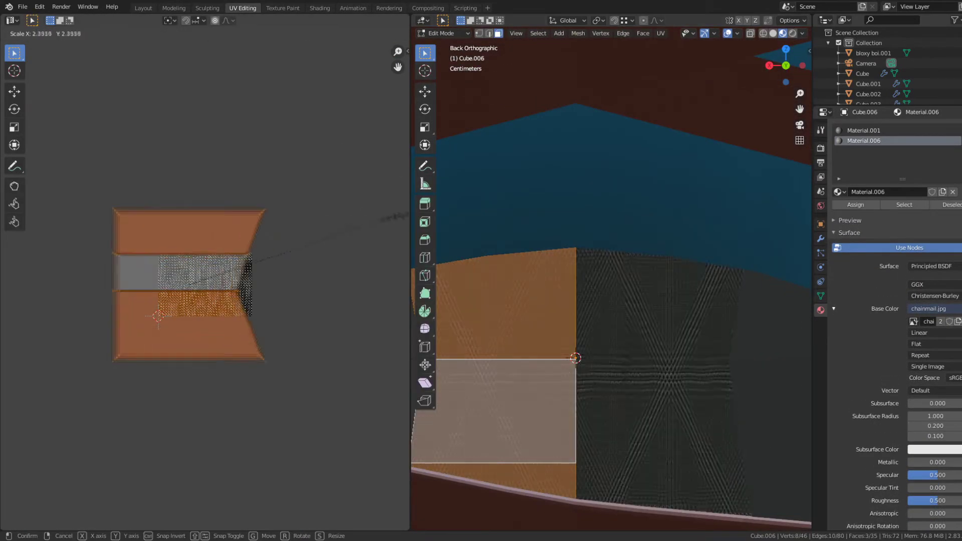
{"action": "right_click", "coordinate": [339, 264]}
- Return to Object Mode in the Modeling workspace with Material Preview shading and save the file
{"action": "key", "text": "Tab"}
{"action": "scroll", "coordinate": [633, 245], "scroll_direction": "down", "scroll_amount": 4}
{"action": "left_click", "coordinate": [170, 12]}
{"action": "key", "text": "z"}
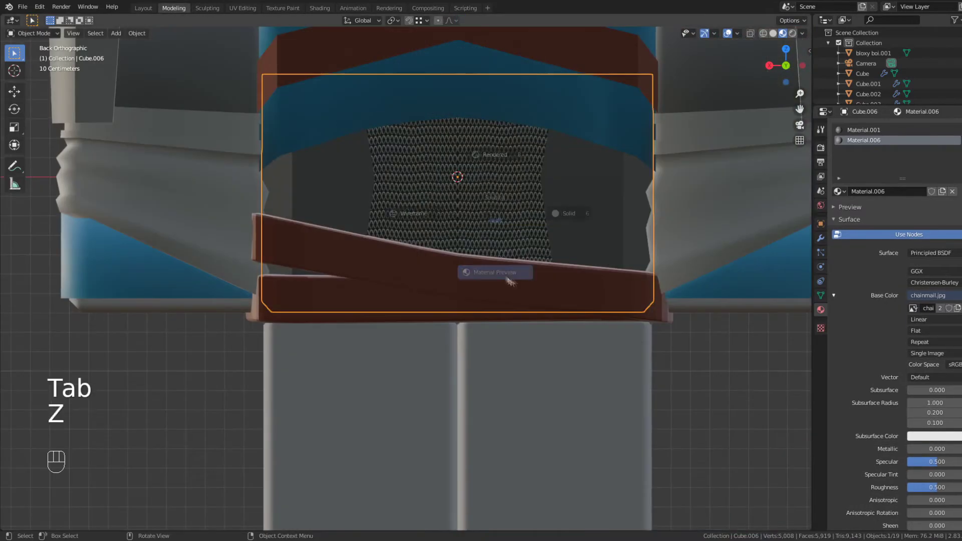
{"action": "left_click", "coordinate": [509, 277]}
{"action": "scroll", "coordinate": [595, 251], "scroll_direction": "down", "scroll_amount": 4}
{"action": "middle_click_drag", "start_coordinate": [595, 251], "coordinate": [589, 221]}
{"action": "scroll", "coordinate": [588, 219], "scroll_direction": "down", "scroll_amount": 5}
{"action": "key", "text": "ctrl+s"}
- Select the vertical centre edge on the back of the blue torso piece and move it, leaving Edit Mode
{"action": "mouse_move", "coordinate": [401, 210]}
{"action": "middle_mouse_down", "text": "shift"}
{"action": "mouse_move", "coordinate": [591, 194]}
{"action": "mouse_move", "coordinate": [443, 181]}
{"action": "mouse_move", "coordinate": [406, 195]}
{"action": "middle_mouse_up", "text": "shift"}
{"action": "scroll", "coordinate": [548, 175], "scroll_direction": "up", "scroll_amount": 6}
{"action": "left_click", "coordinate": [411, 194]}
{"action": "key", "text": "Tab"}
{"action": "key", "text": "2"}
{"action": "scroll", "coordinate": [416, 173], "scroll_direction": "up", "scroll_amount": 3}
{"action": "left_click", "coordinate": [381, 139], "text": "alt"}
{"action": "scroll", "coordinate": [385, 140], "scroll_direction": "down", "scroll_amount": 4}
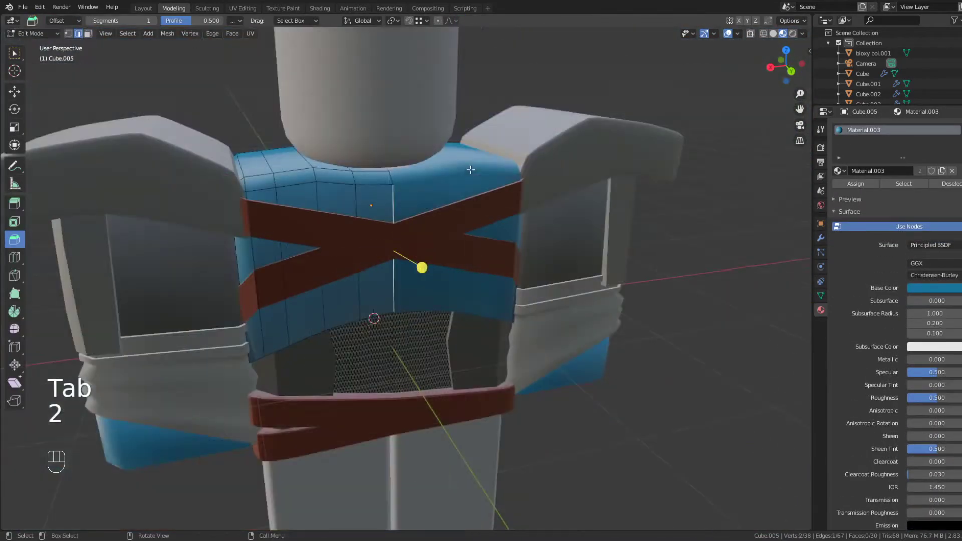
{"action": "middle_click_drag", "start_coordinate": [391, 150], "coordinate": [426, 153]}
{"action": "key", "text": "g"}
{"action": "left_click", "coordinate": [526, 200]}
{"action": "key", "text": "Tab"}
- Enter Edit Mode on the crossed strap in wireframe and add a single loop cut near its centre
{"action": "left_click", "coordinate": [539, 206]}
{"action": "key", "text": "Tab"}
{"action": "scroll", "coordinate": [500, 211], "scroll_direction": "down", "scroll_amount": 3}
{"action": "key", "text": "Tab"}
{"action": "key", "text": "Tab"}
{"action": "key", "text": "z"}
{"action": "left_click", "coordinate": [17, 262]}
{"action": "left_click", "coordinate": [220, 201]}
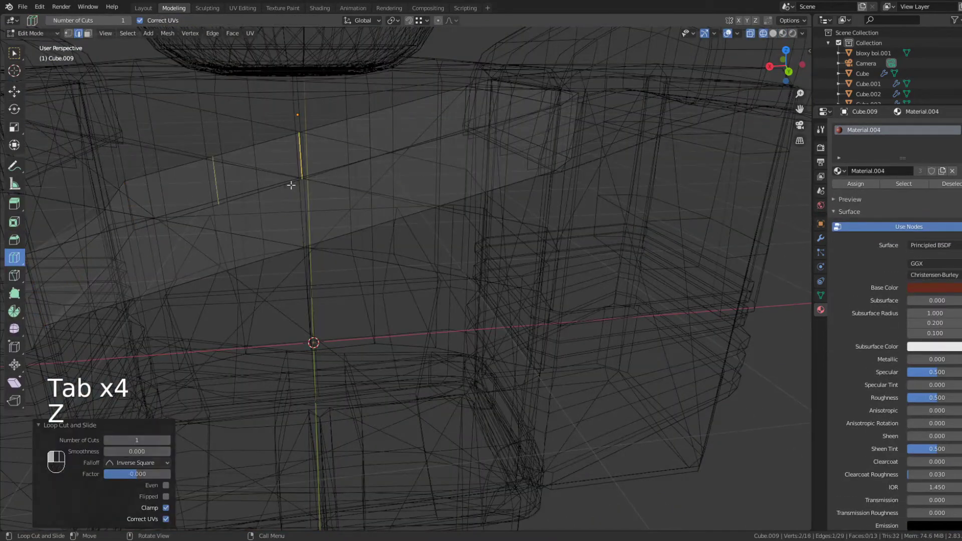
- Confirm the loop cut on the crossed strap, move the cut's vertices at the back centre and leave Edit Mode in Material Preview
{"action": "left_click", "coordinate": [291, 184]}
{"action": "scroll", "coordinate": [296, 188], "scroll_direction": "down", "scroll_amount": 4}
{"action": "left_click", "coordinate": [14, 54]}
{"action": "key", "text": "1"}
{"action": "scroll", "coordinate": [351, 213], "scroll_direction": "up", "scroll_amount": 5}
{"action": "middle_click_drag", "start_coordinate": [378, 243], "coordinate": [395, 259]}
{"action": "key", "text": "z"}
{"action": "key", "text": "g"}
{"action": "key", "text": "z"}
{"action": "key", "text": "Tab"}
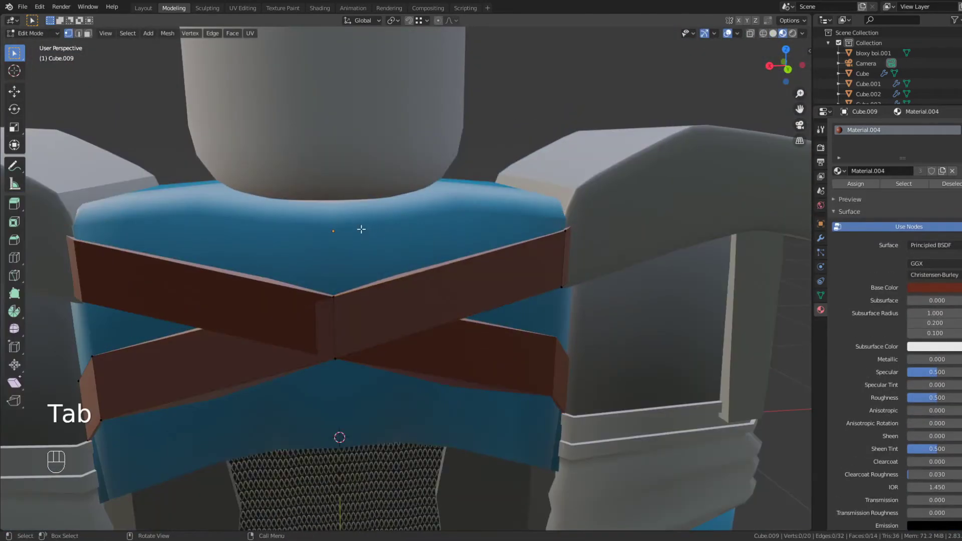
- Enter Edit Mode on the blue torso piece and select edges along its upper back
{"action": "key", "text": "Tab"}
{"action": "left_click", "coordinate": [372, 221]}
{"action": "key", "text": "Tab"}
{"action": "key", "text": "2"}
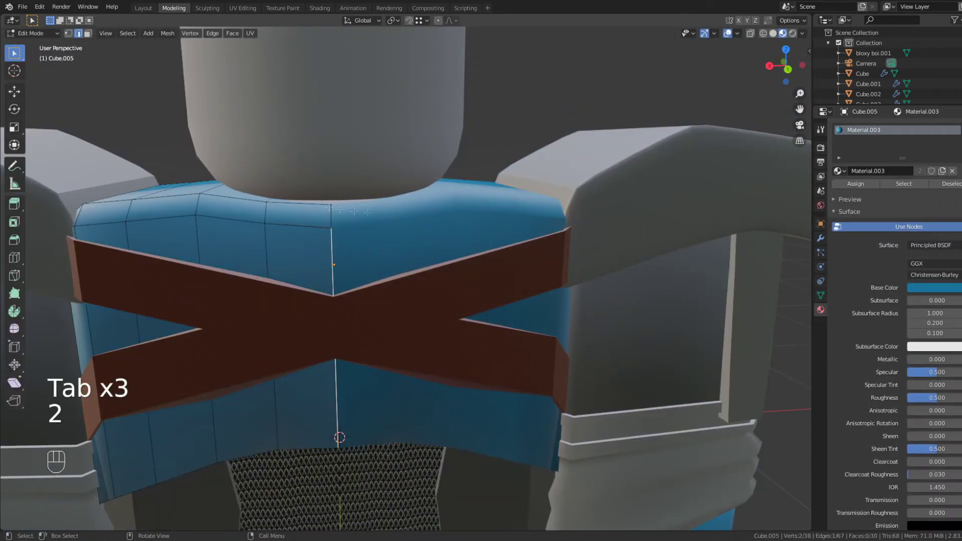
{"action": "left_click", "coordinate": [123, 204], "text": "shift"}
{"action": "middle_click_drag", "start_coordinate": [124, 204], "coordinate": [265, 266]}
{"action": "left_click", "coordinate": [219, 201], "text": "shift"}
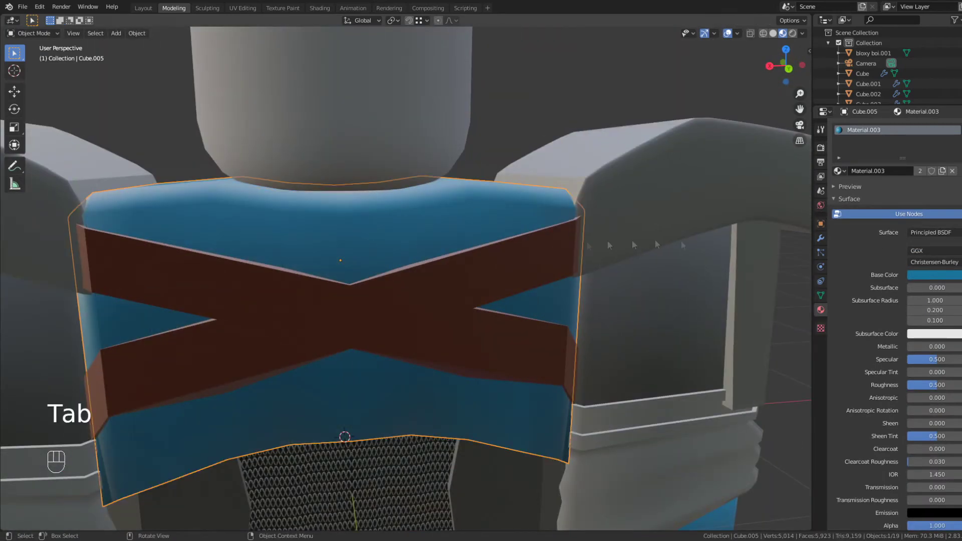
- Turn on Auto Smooth for the blue torso piece and set the angle to 44.6°
{"action": "left_click", "coordinate": [820, 295]}
{"action": "left_click", "coordinate": [850, 315]}
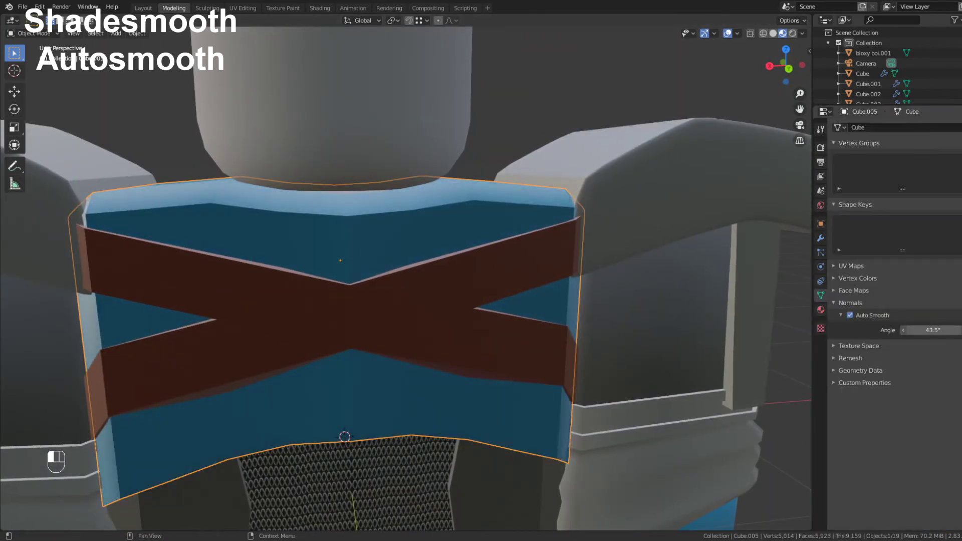
{"action": "left_click_drag", "start_coordinate": [933, 330], "coordinate": [935, 331]}
{"action": "scroll", "coordinate": [738, 279], "scroll_direction": "down", "scroll_amount": 4}
{"action": "key", "text": "Tab"}
{"action": "key", "text": "Tab"}
{"action": "left_click", "coordinate": [676, 262]}
{"action": "middle_click_drag", "start_coordinate": [675, 262], "coordinate": [692, 223]}
{"action": "scroll", "coordinate": [717, 227], "scroll_direction": "up", "scroll_amount": 3}
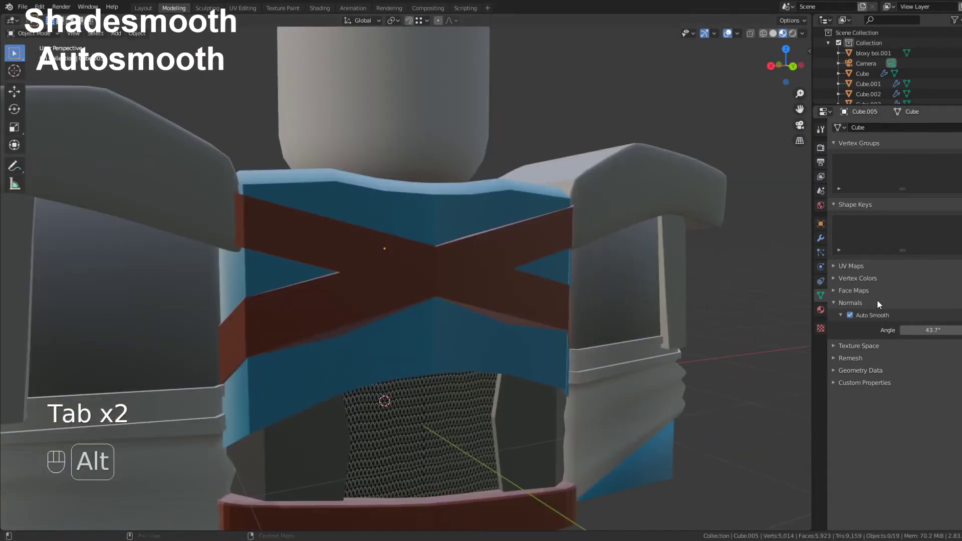
{"action": "left_click_drag", "start_coordinate": [938, 332], "coordinate": [940, 332]}
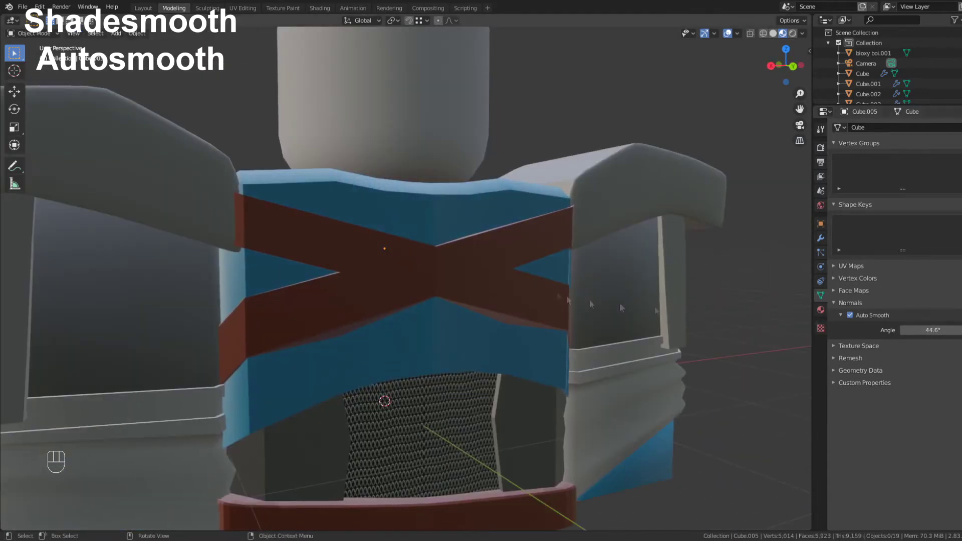
- Add a loop cut to the blue torso piece and pull its vertical back centre edge outward
{"action": "key", "text": "Tab"}
{"action": "key", "text": "2"}
{"action": "left_click", "coordinate": [245, 275]}
{"action": "middle_click_drag", "start_coordinate": [412, 255], "coordinate": [399, 267]}
{"action": "key", "text": "ctrl+r"}
{"action": "left_click", "coordinate": [362, 240]}
{"action": "key", "text": "2"}
{"action": "left_click", "coordinate": [391, 265]}
{"action": "key", "text": "g"}
{"action": "left_click", "coordinate": [470, 284]}
{"action": "key", "text": "Tab"}
- Enter Edit Mode on the crossed strap in Solid shading and move its centre edge about 0.062 m along Y
{"action": "left_click", "coordinate": [434, 289]}
{"action": "key", "text": "Tab"}
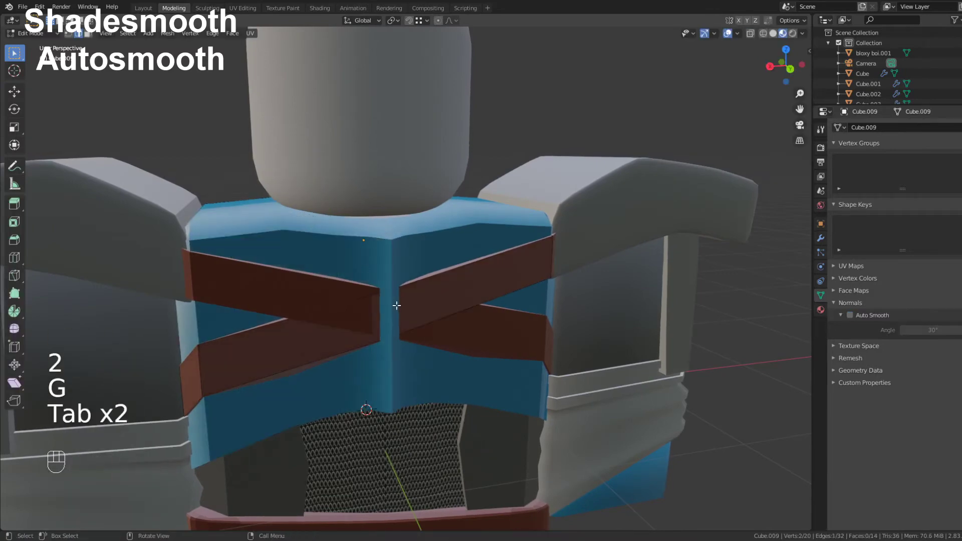
{"action": "key", "text": "z"}
{"action": "key", "text": "1"}
{"action": "key", "text": "z"}
{"action": "left_click", "coordinate": [516, 340]}
{"action": "key", "text": "g"}
{"action": "left_click", "coordinate": [542, 322]}
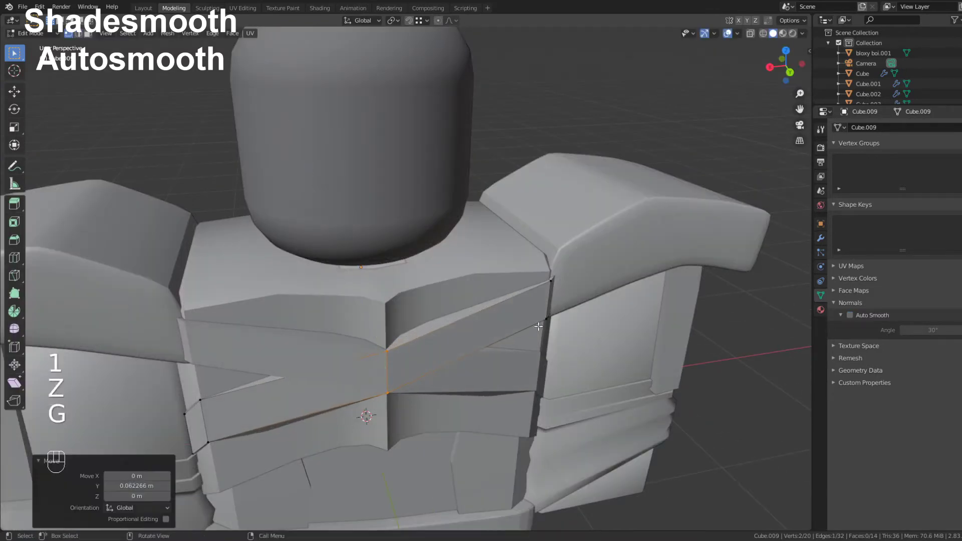
- Add a loop cut beside the strap's centre edge with a factor of 0.728 and move it along Y
{"action": "scroll", "coordinate": [451, 261], "scroll_direction": "up", "scroll_amount": 3}
{"action": "key", "text": "ctrl+r"}
{"action": "left_click", "coordinate": [455, 253]}
{"action": "left_click", "coordinate": [500, 266]}
{"action": "scroll", "coordinate": [496, 266], "scroll_direction": "up", "scroll_amount": 2}
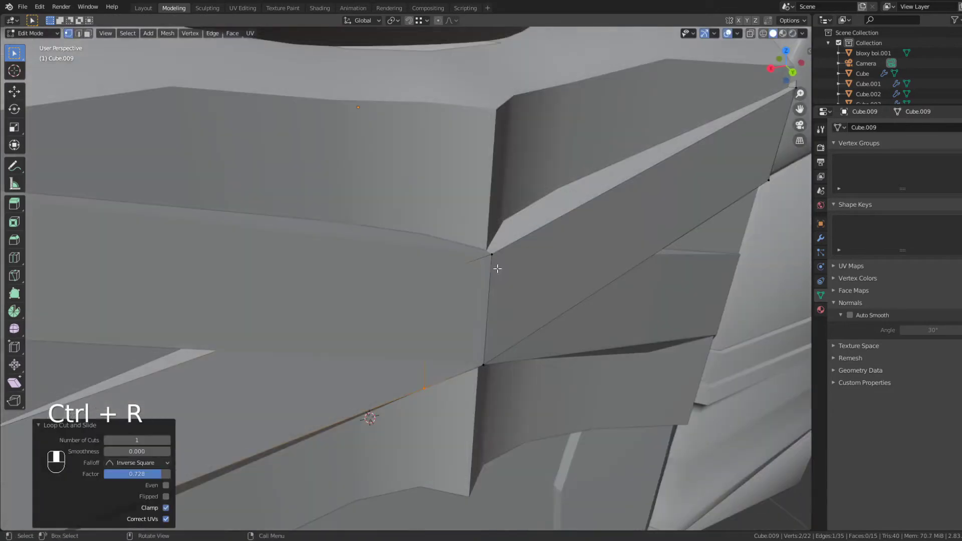
{"action": "key", "text": "g"}
{"action": "key", "text": "y"}
{"action": "left_click", "coordinate": [476, 262]}
- Leave Edit Mode and turn off the X axis in the strap's Mirror modifier
{"action": "key", "text": "Tab"}
{"action": "scroll", "coordinate": [526, 249], "scroll_direction": "down", "scroll_amount": 3}
{"action": "key", "text": "Tab"}
{"action": "key", "text": "Tab"}
{"action": "left_click", "coordinate": [820, 238]}
{"action": "left_click", "coordinate": [840, 184]}
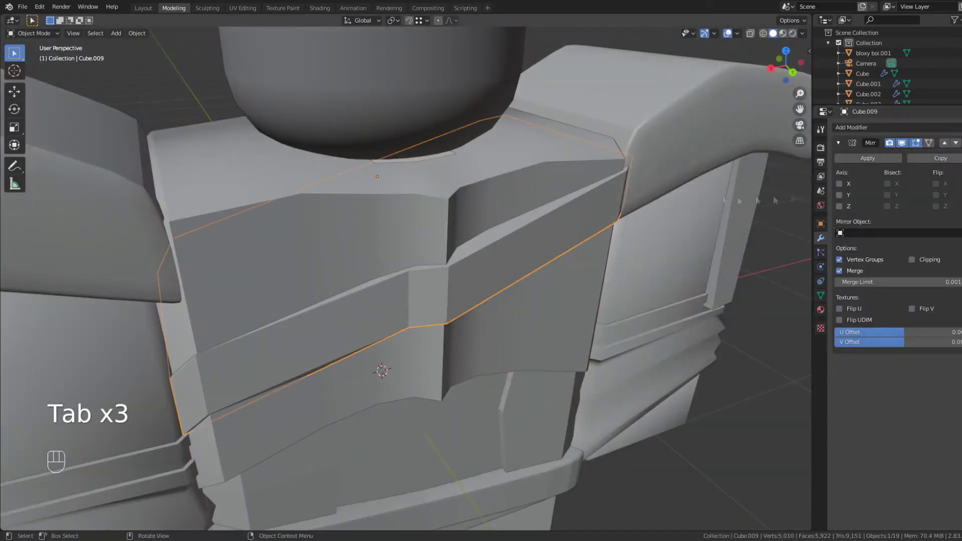
- Add a loop cut on the other side of the strap's centre edge and slide it close to the centre
{"action": "middle_click_drag", "start_coordinate": [687, 199], "coordinate": [657, 181]}
{"action": "scroll", "coordinate": [481, 179], "scroll_direction": "up", "scroll_amount": 2}
{"action": "key", "text": "Tab"}
{"action": "key", "text": "ctrl+r"}
{"action": "left_click", "coordinate": [395, 178]}
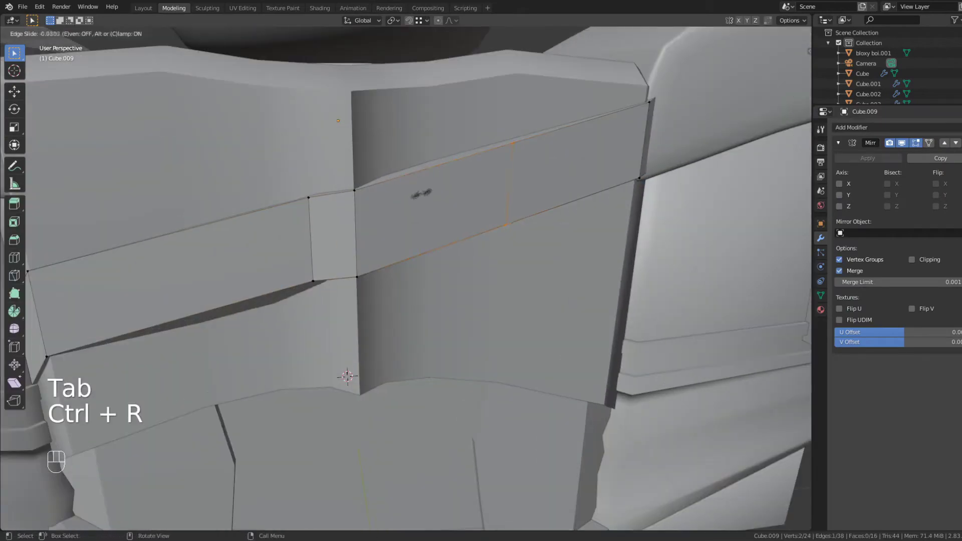
{"action": "left_click", "coordinate": [325, 208]}
- Move the vertices around the strap's centre to follow the torso ridge and return to Object Mode
{"action": "middle_click_drag", "start_coordinate": [373, 182], "coordinate": [400, 208]}
{"action": "key", "text": "g"}
{"action": "key", "text": "y"}
{"action": "left_click", "coordinate": [397, 190]}
{"action": "left_click_drag", "start_coordinate": [305, 272], "coordinate": [353, 375]}
{"action": "key", "text": "g"}
{"action": "key", "text": "y"}
{"action": "key", "text": "x"}
{"action": "left_click", "coordinate": [368, 252]}
{"action": "scroll", "coordinate": [415, 255], "scroll_direction": "down", "scroll_amount": 3}
{"action": "key", "text": "Tab"}
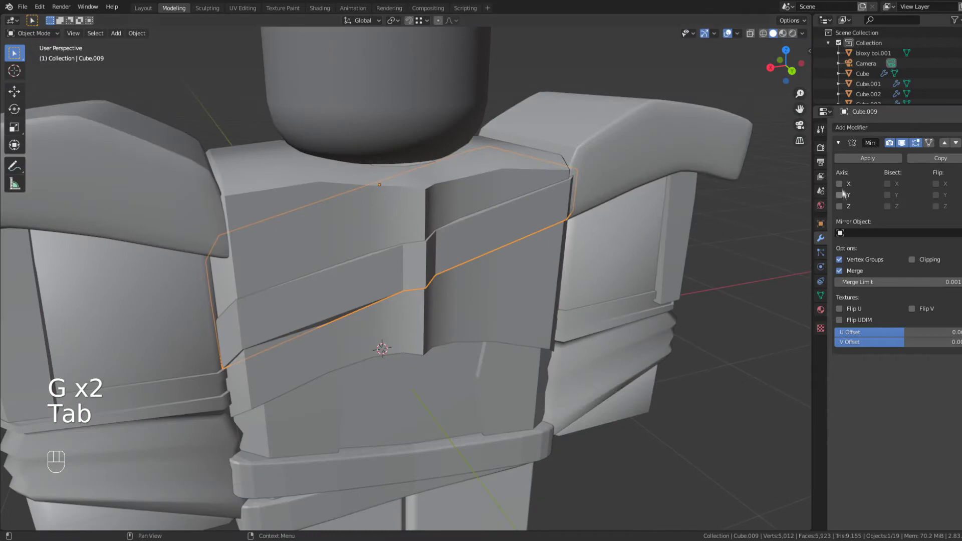
- Mirror the strap on X again in Material Preview and shade it smooth with Auto Smooth at 47°
{"action": "key", "text": "z"}
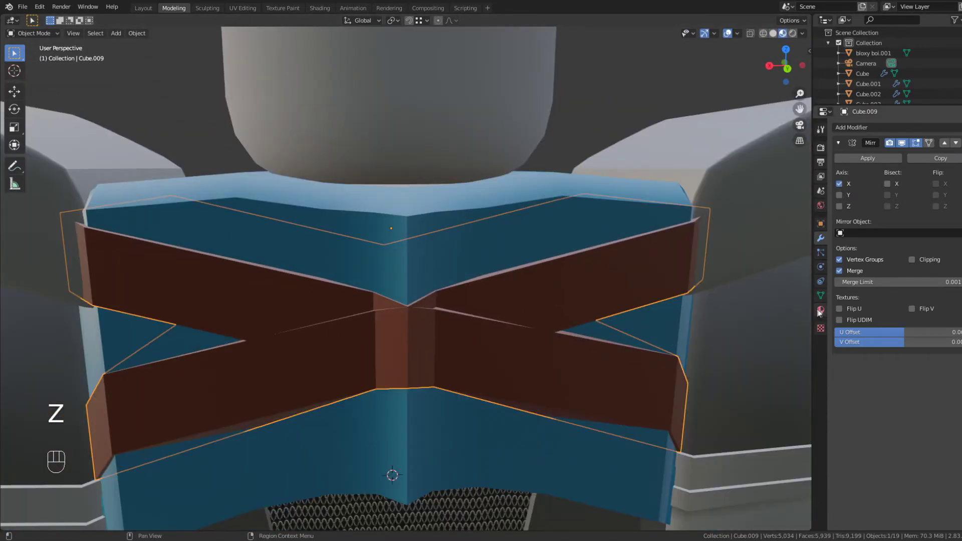
{"action": "left_click", "coordinate": [820, 310]}
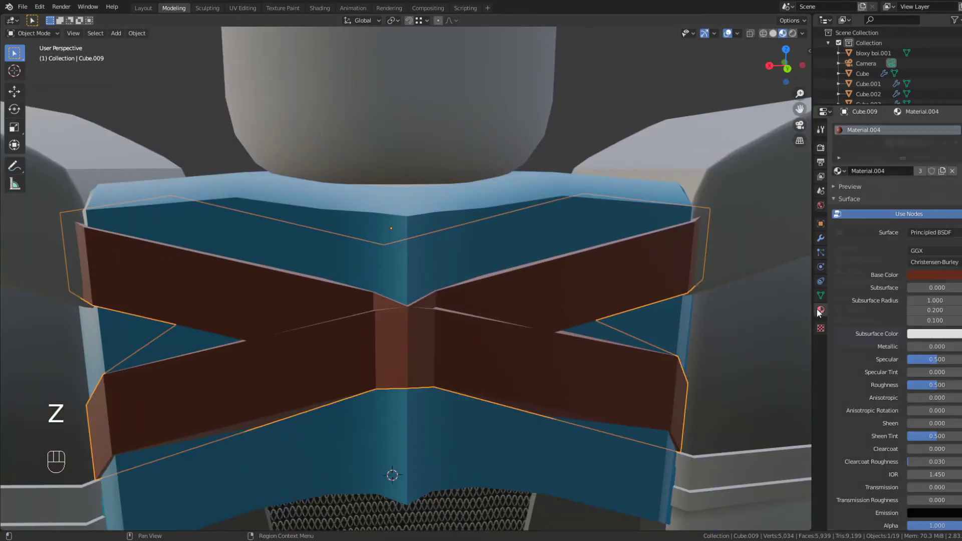
{"action": "left_click", "coordinate": [820, 296]}
{"action": "left_click", "coordinate": [846, 316]}
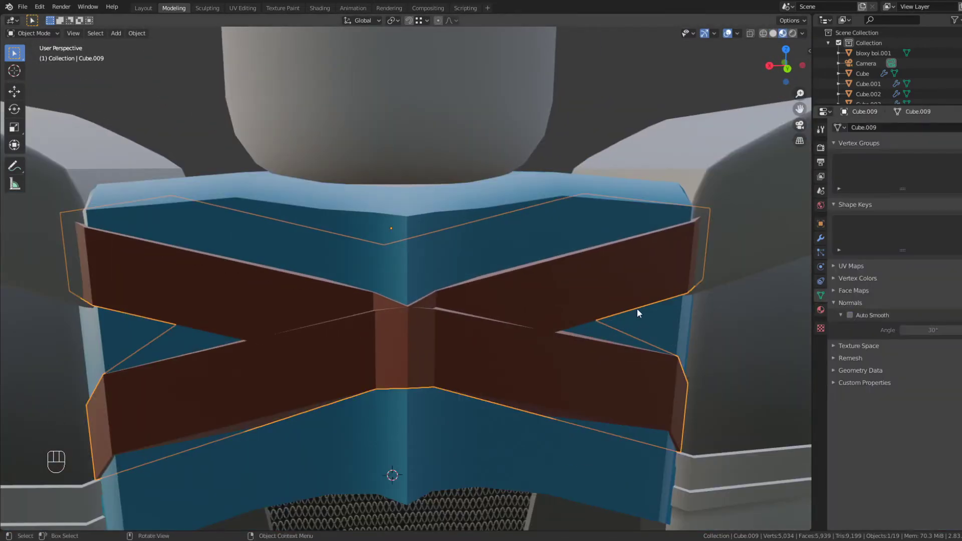
{"action": "key", "text": "F3"}
{"action": "type", "text": "smoot"}
{"action": "key", "text": "Return"}
{"action": "left_click", "coordinate": [850, 316]}
{"action": "mouse_move", "coordinate": [928, 330]}
{"action": "left_mouse_down"}
{"action": "mouse_move", "coordinate": [948, 330]}
{"action": "mouse_move", "coordinate": [937, 330]}
{"action": "left_mouse_up"}
- Box-select the strap's centre vertices and shift them about 0.011 m along Y
{"action": "key", "text": "Tab"}
{"action": "scroll", "coordinate": [569, 275], "scroll_direction": "down", "scroll_amount": 2}
{"action": "scroll", "coordinate": [326, 212], "scroll_direction": "up", "scroll_amount": 4}
{"action": "left_click_drag", "start_coordinate": [326, 212], "coordinate": [283, 393]}
{"action": "middle_click_drag", "start_coordinate": [326, 212], "coordinate": [406, 245]}
{"action": "key", "text": "g"}
{"action": "key", "text": "y"}
{"action": "key", "text": "g"}
{"action": "key", "text": "Tab"}
{"action": "key", "text": "Tab"}
{"action": "key", "text": "Tab"}
{"action": "key", "text": "g"}
{"action": "left_click", "coordinate": [358, 376]}
{"action": "scroll", "coordinate": [380, 353], "scroll_direction": "down", "scroll_amount": 3}
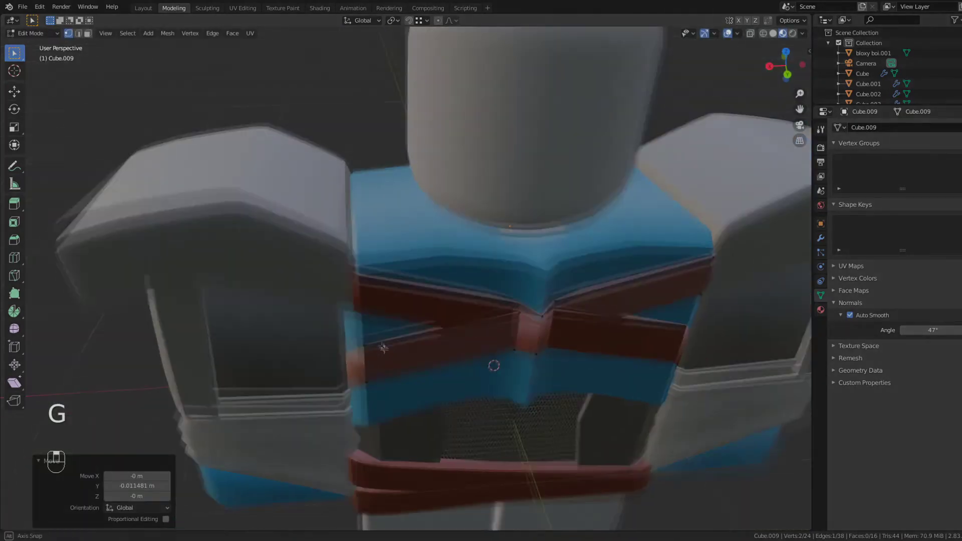
- Move two selections of vertices around the strap's centre along Y and leave Edit Mode
{"action": "middle_click_drag", "start_coordinate": [382, 353], "coordinate": [427, 322]}
{"action": "scroll", "coordinate": [428, 322], "scroll_direction": "up", "scroll_amount": 4}
{"action": "left_click_drag", "start_coordinate": [476, 472], "coordinate": [531, 258]}
{"action": "key", "text": "g"}
{"action": "key", "text": "y"}
{"action": "left_click", "coordinate": [530, 290]}
{"action": "left_click_drag", "start_coordinate": [476, 425], "coordinate": [408, 259]}
{"action": "key", "text": "g"}
{"action": "key", "text": "y"}
{"action": "key", "text": "Tab"}
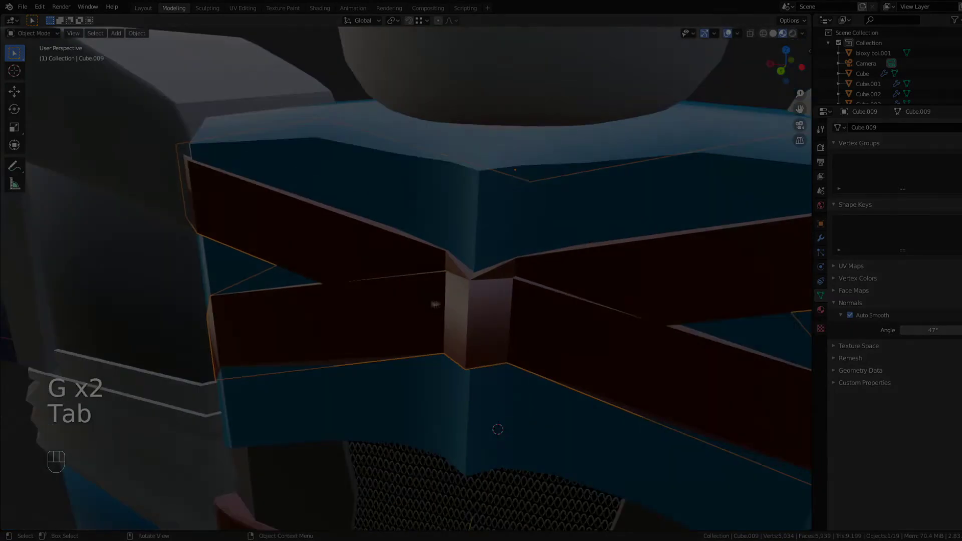
- Undo the series of recent edits to the crossed strap and the torso's back
{"action": "key", "text": "ctrl+z"}
{"action": "key", "text": "ctrl+z"}
{"action": "key", "text": "ctrl+z"}
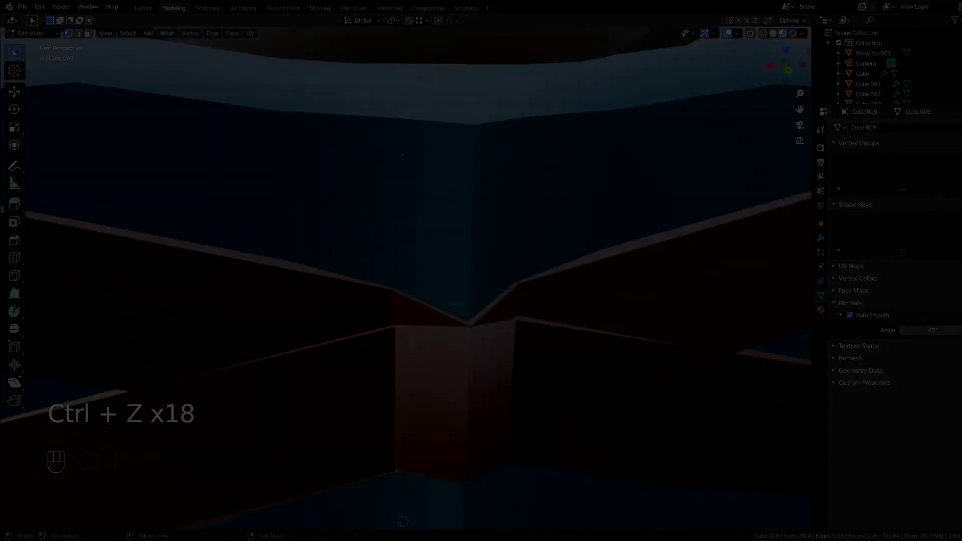
{"action": "key", "text": "ctrl+z"}
{"action": "key", "text": "ctrl+z"}
{"action": "key", "text": "ctrl+z"}
{"action": "key", "text": "ctrl+z"}
{"action": "key", "text": "ctrl+z"}
{"action": "key", "text": "ctrl+z"}
{"action": "key", "text": "ctrl+z"}
{"action": "key", "text": "ctrl+z"}
{"action": "key", "text": "ctrl+z"}
{"action": "key", "text": "ctrl+z"}
{"action": "key", "text": "ctrl+z"}
{"action": "key", "text": "ctrl+z"}
{"action": "key", "text": "ctrl+z"}
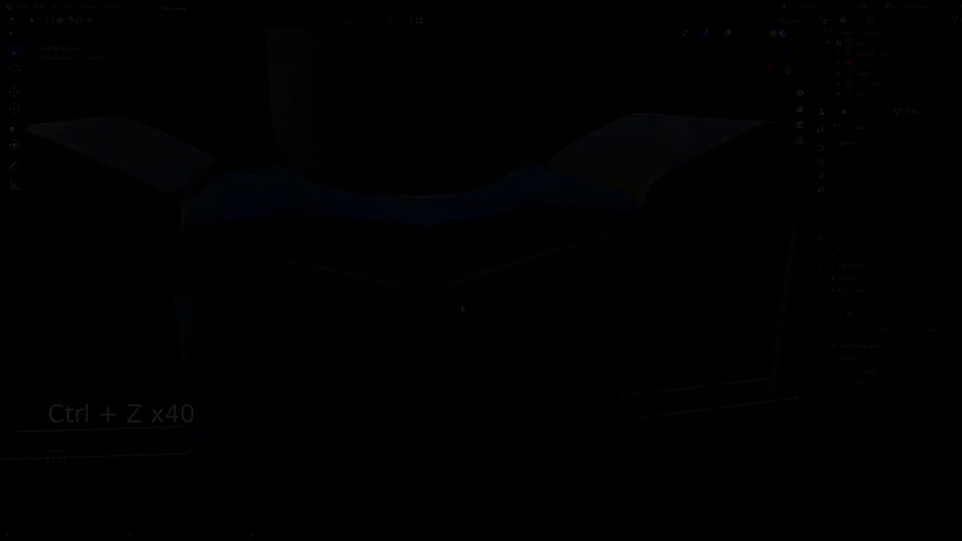
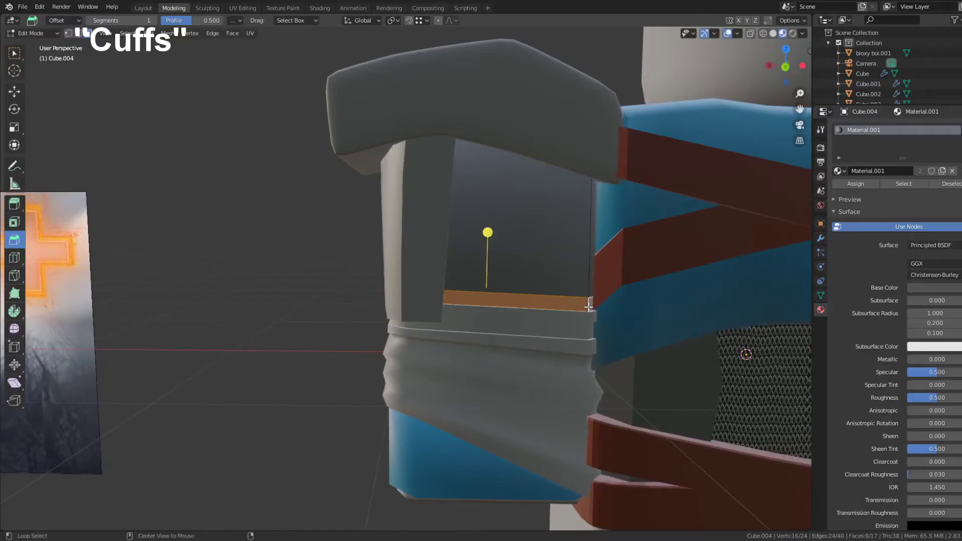
- Shape the cuff at the lower edge of the dark upper sleeve and use Auto Smooth at 60.9° on it
{"action": "left_click", "coordinate": [587, 318]}
{"action": "left_click", "coordinate": [585, 314]}
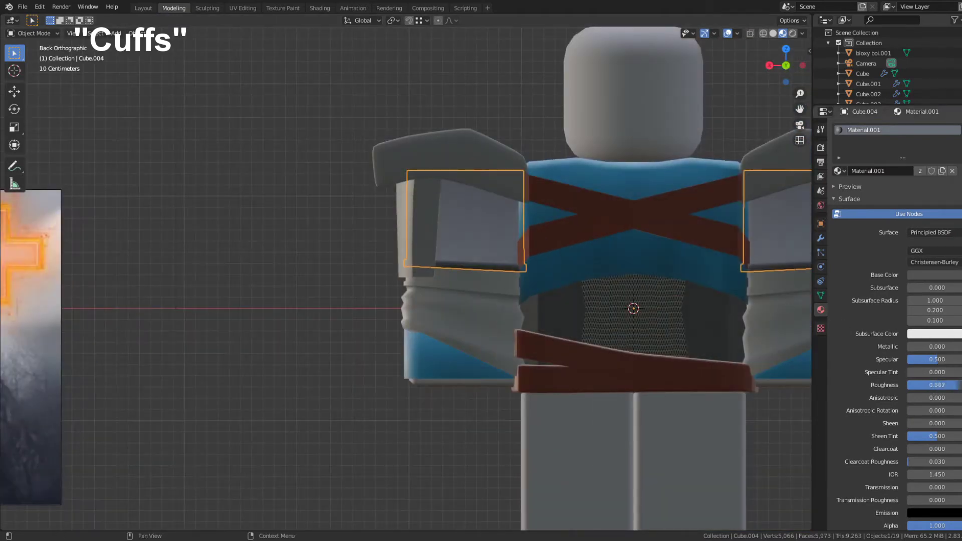
{"action": "left_click", "coordinate": [820, 295]}
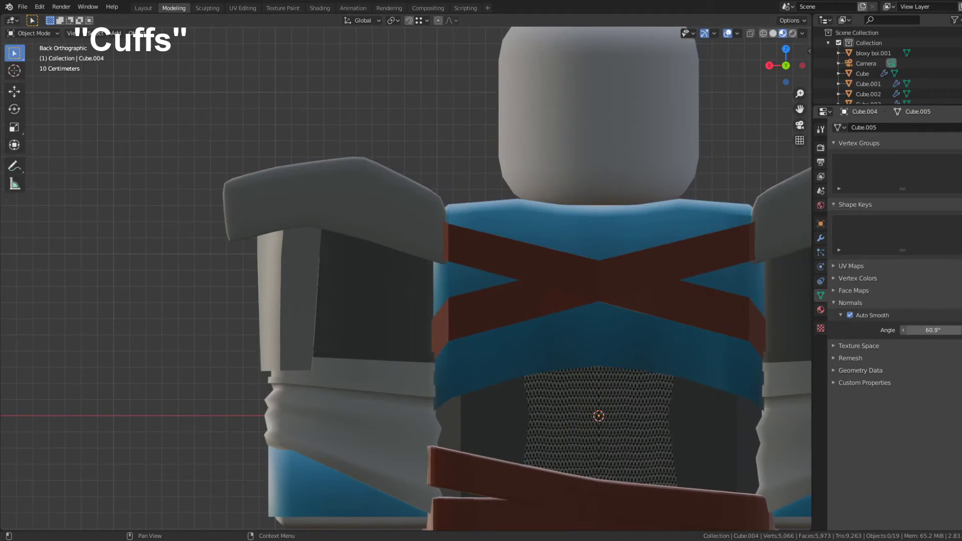
- Shade the crossed strap smooth and enable Auto Smooth with an angle of 49.7°
{"action": "scroll", "coordinate": [745, 260], "scroll_direction": "down", "scroll_amount": 3}
{"action": "middle_click_drag", "start_coordinate": [745, 259], "coordinate": [526, 291]}
{"action": "scroll", "coordinate": [526, 287], "scroll_direction": "up", "scroll_amount": 3}
{"action": "left_click", "coordinate": [595, 283]}
{"action": "key", "text": "F3"}
{"action": "type", "text": "smooth"}
{"action": "key", "text": "Return"}
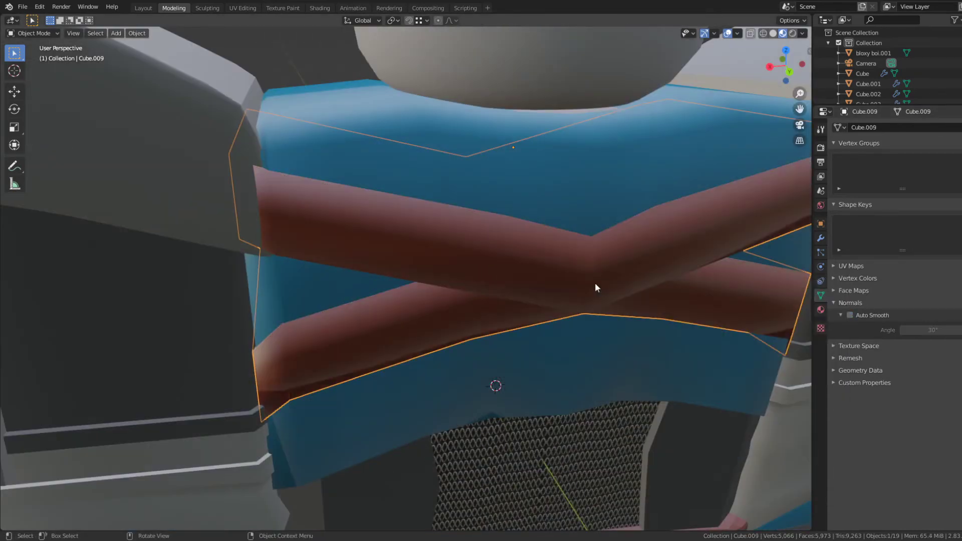
{"action": "left_click", "coordinate": [850, 315]}
{"action": "left_click_drag", "start_coordinate": [933, 331], "coordinate": [952, 331]}
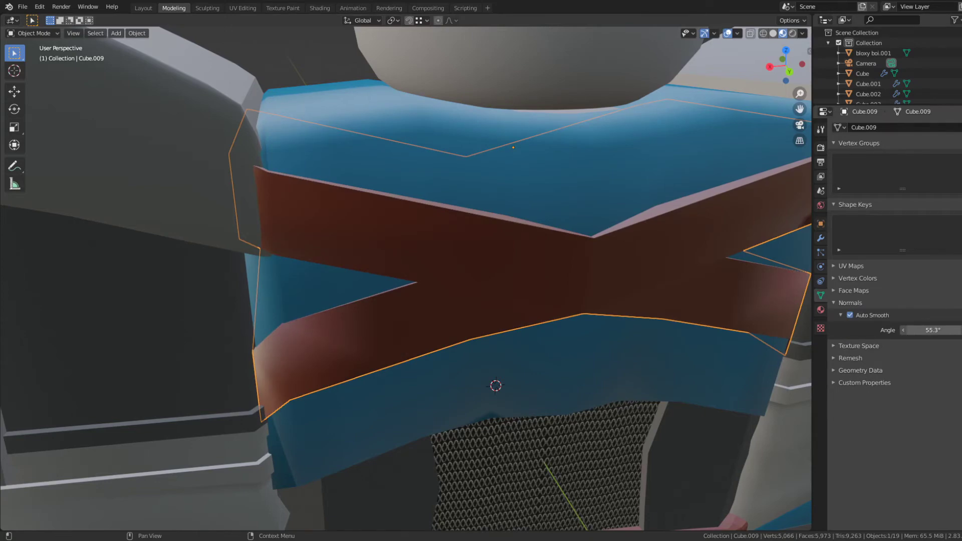
- Set an edge crease of 1.000 on the strap's vertical centre edge and leave Edit Mode
{"action": "key", "text": "Tab"}
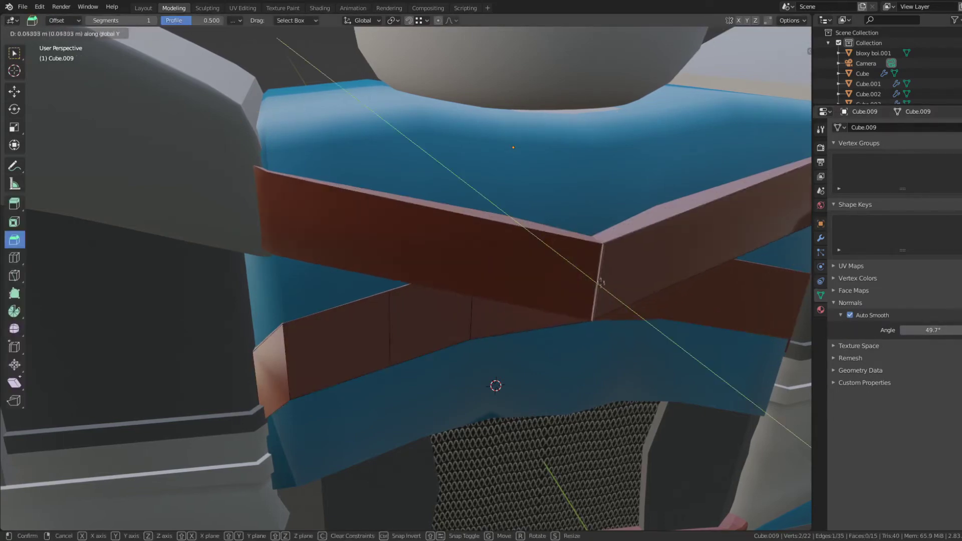
{"action": "right_click", "coordinate": [606, 287]}
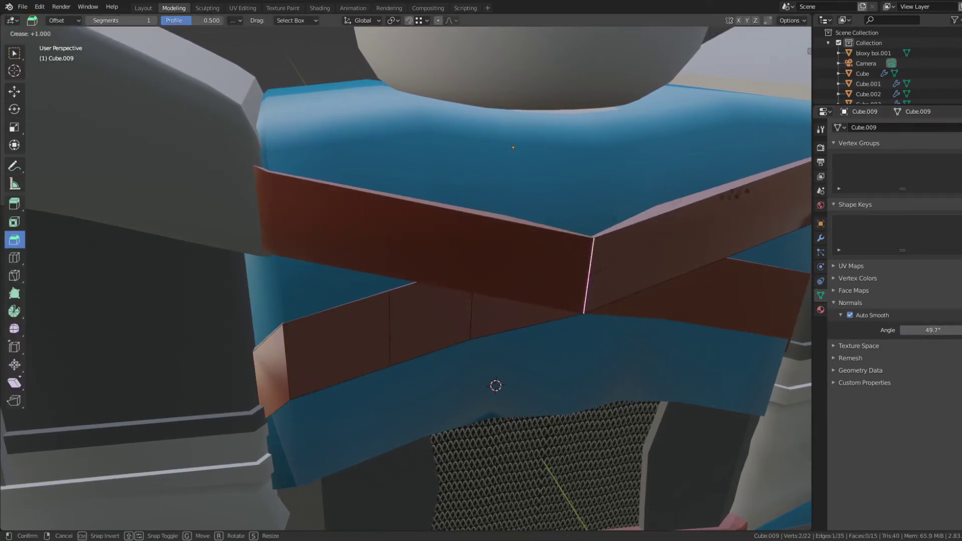
{"action": "left_click", "coordinate": [735, 195]}
{"action": "key", "text": "Tab"}
- Switch to the back orthographic view beside the reference image and save the file
{"action": "scroll", "coordinate": [674, 217], "scroll_direction": "down", "scroll_amount": 4}
{"action": "middle_click_drag", "start_coordinate": [675, 217], "coordinate": [640, 204]}
{"action": "scroll", "coordinate": [640, 203], "scroll_direction": "down", "scroll_amount": 7}
{"action": "left_click", "coordinate": [640, 204]}
{"action": "left_click", "coordinate": [786, 66]}
{"action": "key", "text": "ctrl+s"}
{"action": "middle_click_drag", "start_coordinate": [478, 213], "coordinate": [569, 166], "text": "shift"}
{"action": "scroll", "coordinate": [531, 250], "scroll_direction": "up", "scroll_amount": 2}
{"action": "middle_click_drag", "start_coordinate": [361, 211], "coordinate": [429, 260], "text": "shift"}
{"action": "scroll", "coordinate": [683, 221], "scroll_direction": "up", "scroll_amount": 4}
{"action": "scroll", "coordinate": [682, 221], "scroll_direction": "down", "scroll_amount": 6}
{"action": "scroll", "coordinate": [428, 264], "scroll_direction": "up", "scroll_amount": 2}
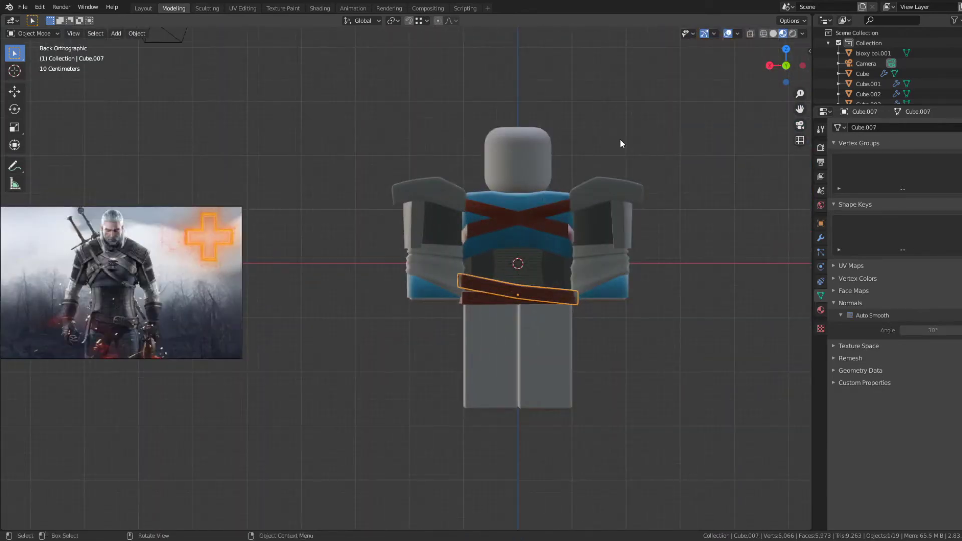
{"action": "middle_click_drag", "start_coordinate": [623, 146], "coordinate": [554, 204], "text": "shift"}
{"action": "key", "text": "ctrl+s"}
- Try applying the crossed strap's Mirror modifier and editing its centre edge
{"action": "scroll", "coordinate": [475, 206], "scroll_direction": "up", "scroll_amount": 4}
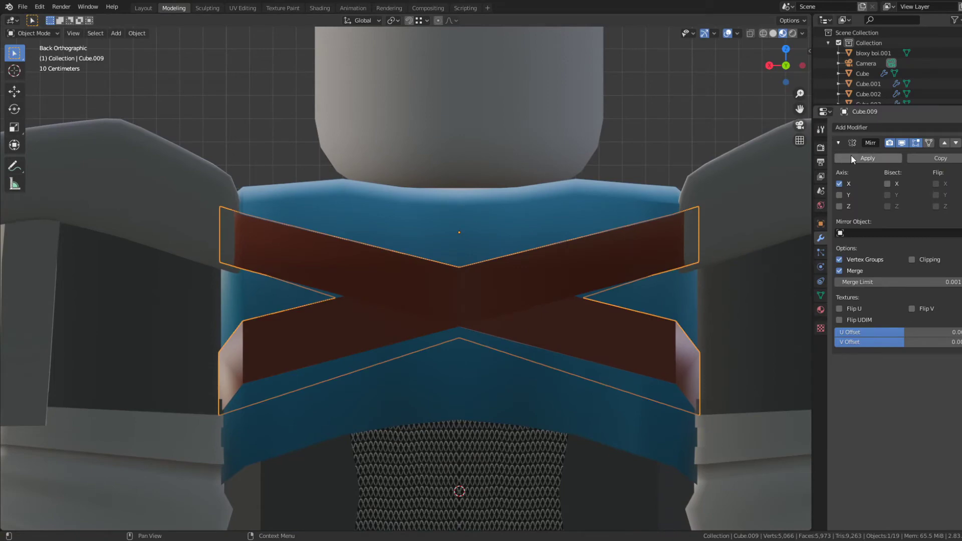
{"action": "left_click", "coordinate": [852, 158]}
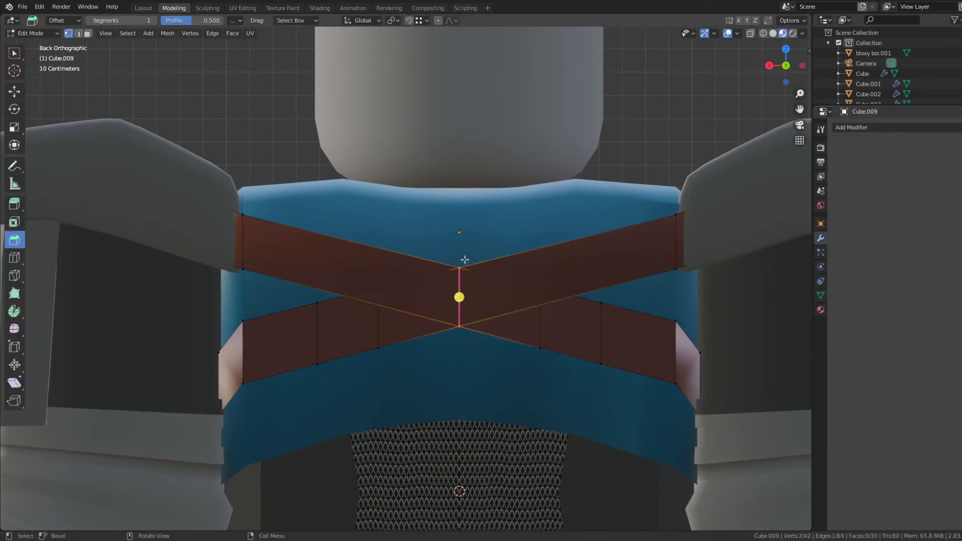
{"action": "middle_click_drag", "start_coordinate": [464, 260], "coordinate": [520, 203]}
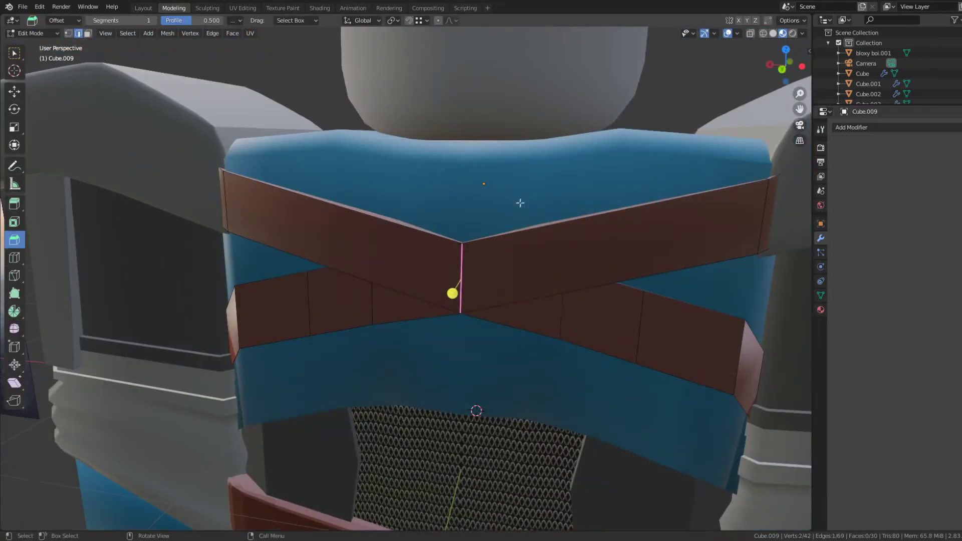
{"action": "right_click", "coordinate": [514, 221]}
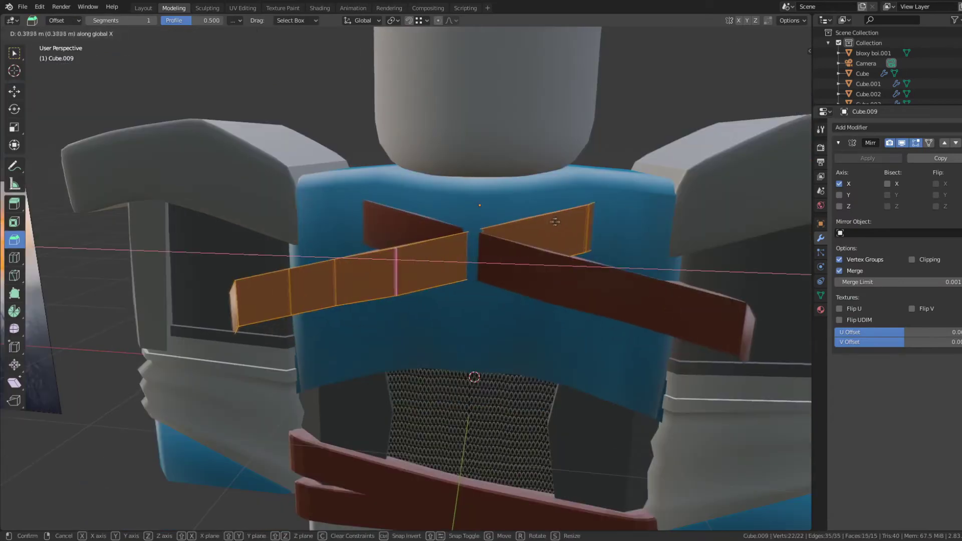
- Try to move the crossed strap 1 m along X and apply its Mirror modifier
{"action": "type", "text": "1"}
{"action": "key", "text": "Return"}
{"action": "scroll", "coordinate": [136, 267], "scroll_direction": "down", "scroll_amount": 4}
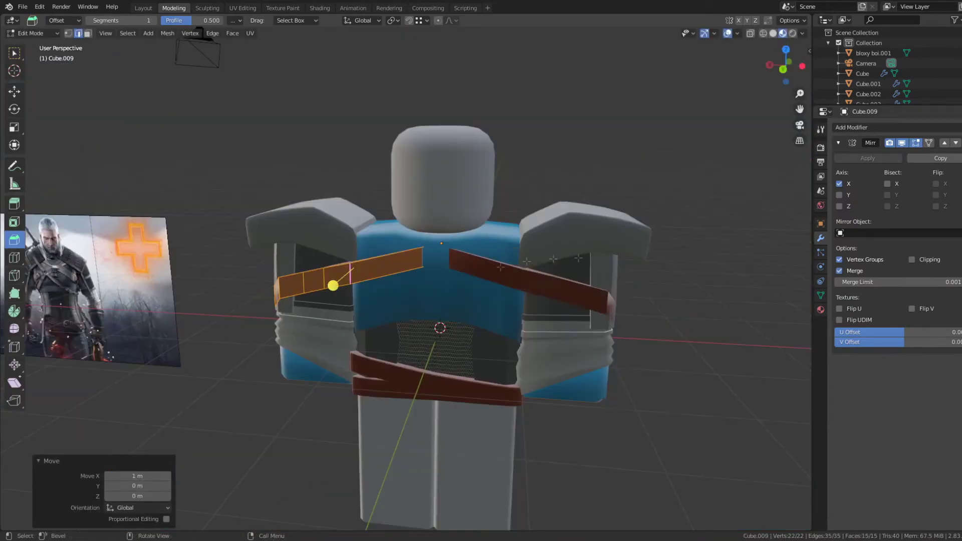
{"action": "key", "text": "Tab"}
{"action": "left_click", "coordinate": [868, 158]}
{"action": "key", "text": "shift+z"}
{"action": "middle_click_drag", "start_coordinate": [464, 266], "coordinate": [474, 255]}
{"action": "key", "text": "ctrl+z"}
- Move the strap mesh 3.3581 m along X, clear of the torso, and apply its Mirror modifier
{"action": "key", "text": "Tab"}
{"action": "key", "text": "g"}
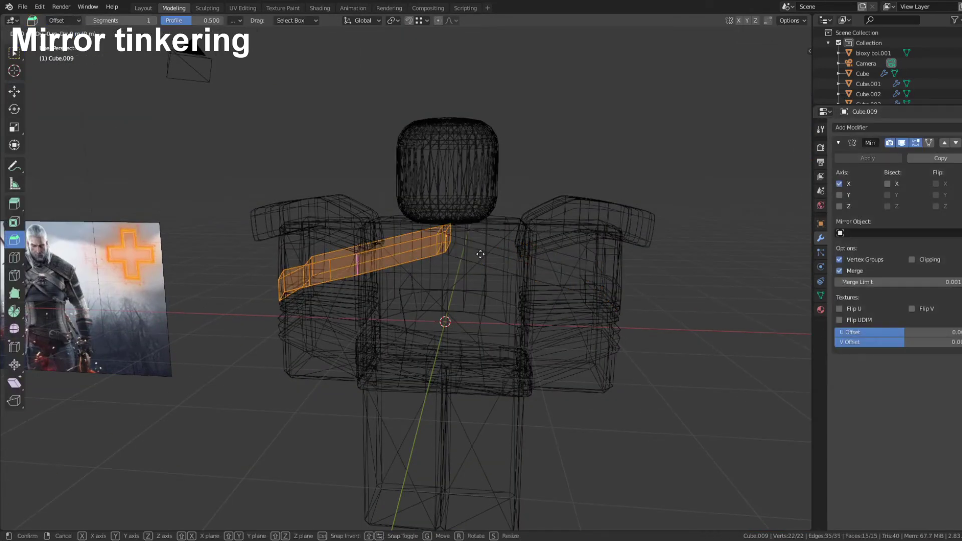
{"action": "key", "text": "shift+z"}
{"action": "left_click", "coordinate": [315, 270]}
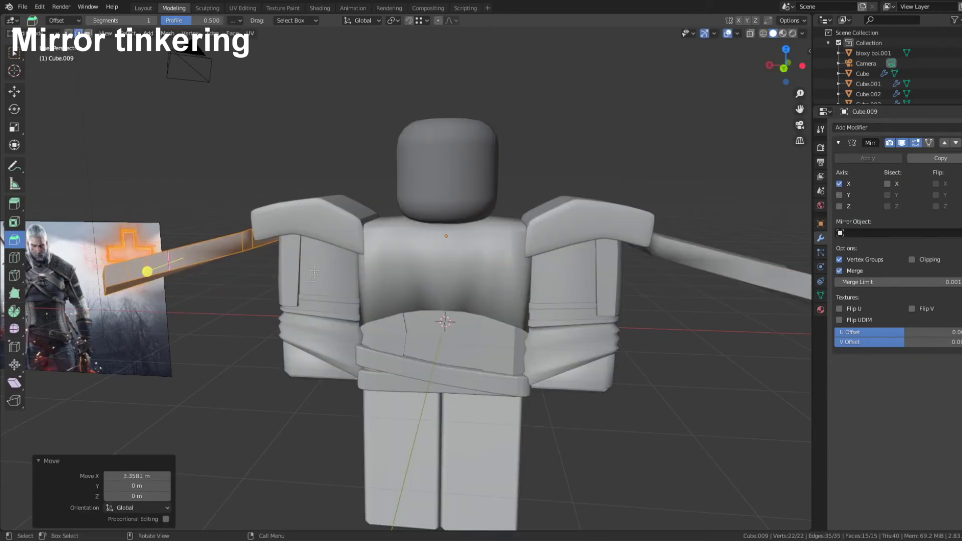
{"action": "key", "text": "Return"}
{"action": "scroll", "coordinate": [280, 380], "scroll_direction": "down", "scroll_amount": 5}
{"action": "key", "text": "Tab"}
{"action": "left_click", "coordinate": [861, 161]}
{"action": "scroll", "coordinate": [491, 201], "scroll_direction": "up", "scroll_amount": 3}
- Select one of the two mirrored strap halves and separate it into its own object
{"action": "key", "text": "Tab"}
{"action": "key", "text": "shift+z"}
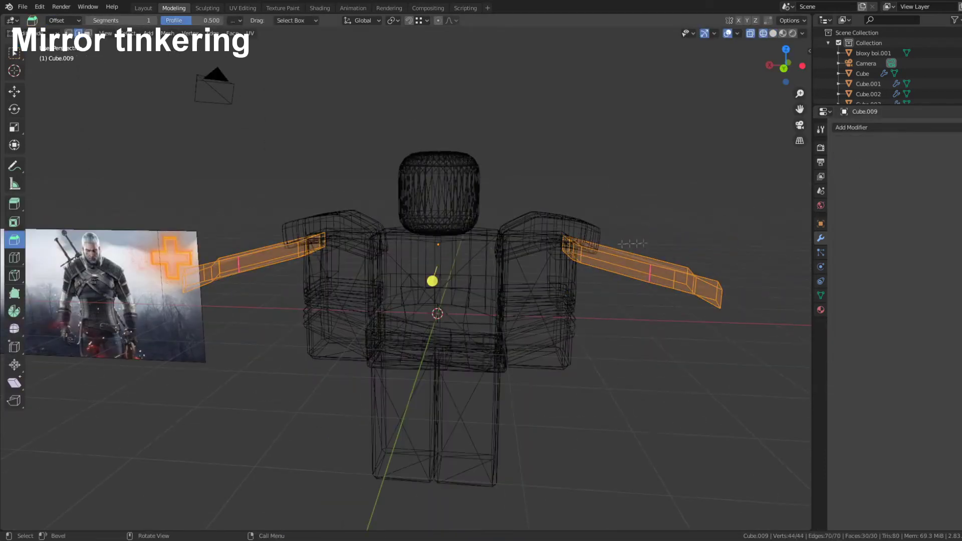
{"action": "middle_click_drag", "start_coordinate": [483, 195], "coordinate": [396, 191], "text": "shift"}
{"action": "key", "text": "1"}
{"action": "left_click_drag", "start_coordinate": [399, 181], "coordinate": [691, 409]}
{"action": "key", "text": "x"}
{"action": "key", "text": "p"}
{"action": "left_click", "coordinate": [554, 228]}
- Move both separated straps back along X so they cross over the middle of the back
{"action": "key", "text": "shift+z"}
{"action": "key", "text": "Tab"}
{"action": "left_click", "coordinate": [613, 274]}
{"action": "key", "text": "g"}
{"action": "key", "text": "x"}
{"action": "left_click", "coordinate": [149, 477]}
{"action": "left_click", "coordinate": [143, 268]}
{"action": "key", "text": "g"}
{"action": "key", "text": "x"}
{"action": "left_click", "coordinate": [240, 280]}
{"action": "left_click", "coordinate": [149, 479]}
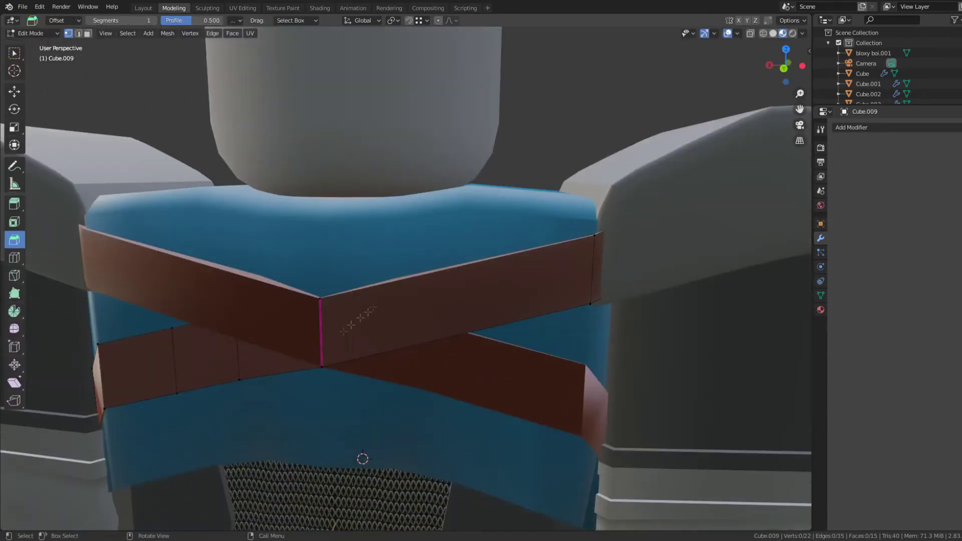
- Select the front strap's vertical edges and shift them slightly along Y to adjust its depth at the crossing
{"action": "left_click", "coordinate": [359, 316]}
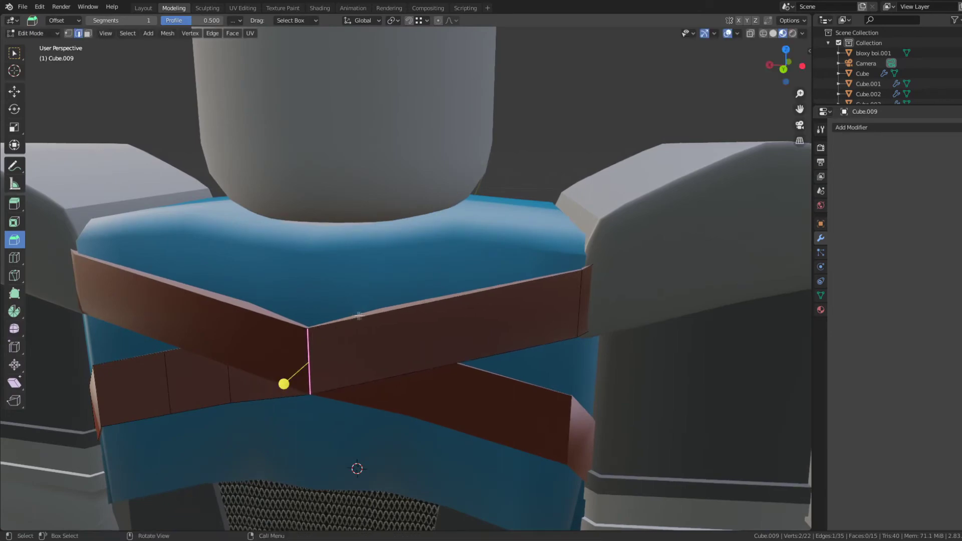
{"action": "middle_click_drag", "start_coordinate": [510, 315], "coordinate": [504, 307]}
{"action": "key", "text": "g"}
{"action": "key", "text": "y"}
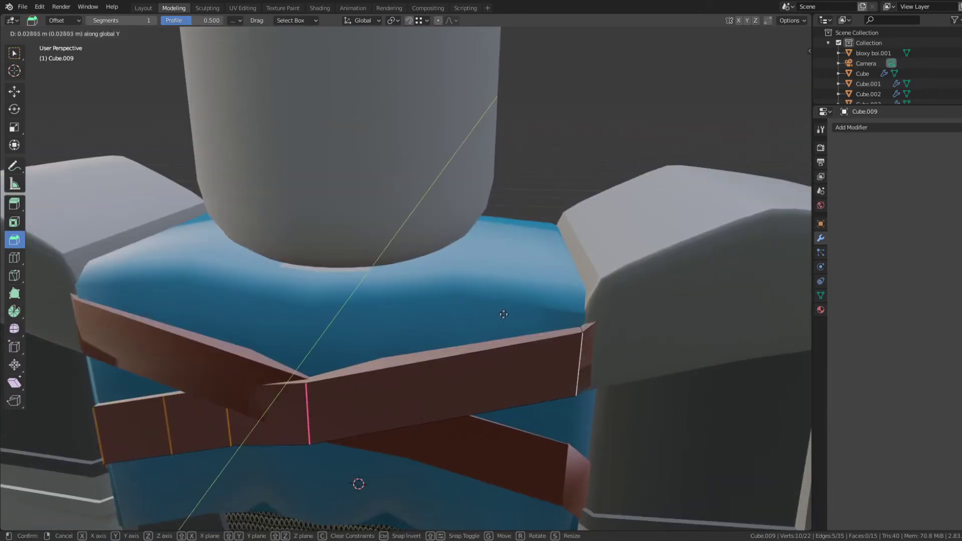
{"action": "left_click", "coordinate": [502, 319]}
{"action": "left_click", "coordinate": [315, 418]}
{"action": "key", "text": "g"}
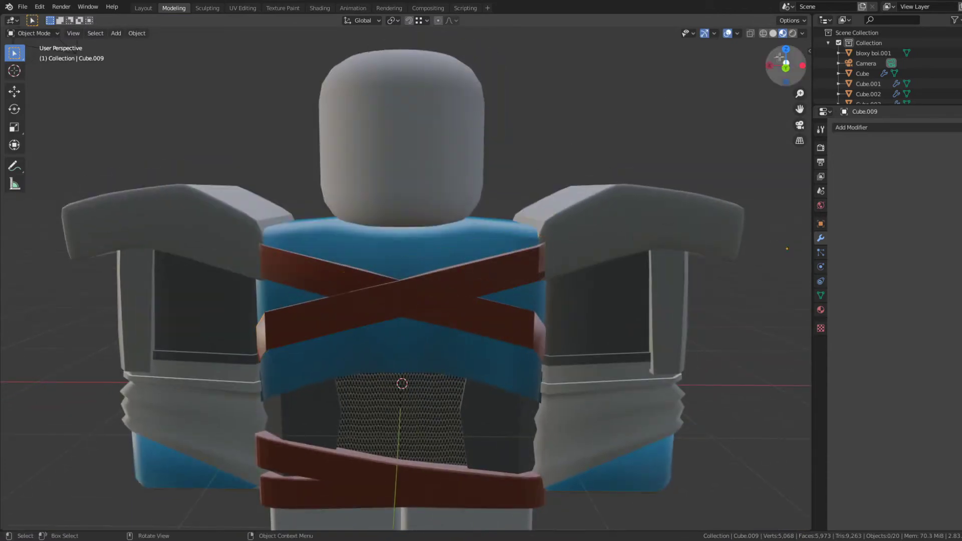
- Try to add and slide a horizontal loop cut across the back of the blue torso piece
{"action": "key", "text": "ctrl+KP_1"}
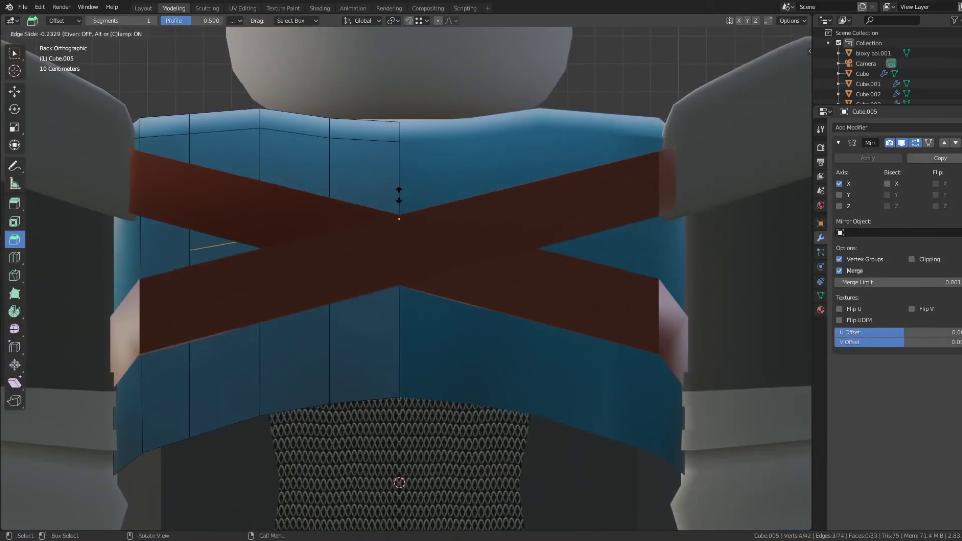
{"action": "left_click", "coordinate": [399, 196]}
{"action": "key", "text": "ctrl+z"}
{"action": "scroll", "coordinate": [345, 185], "scroll_direction": "down", "scroll_amount": 1}
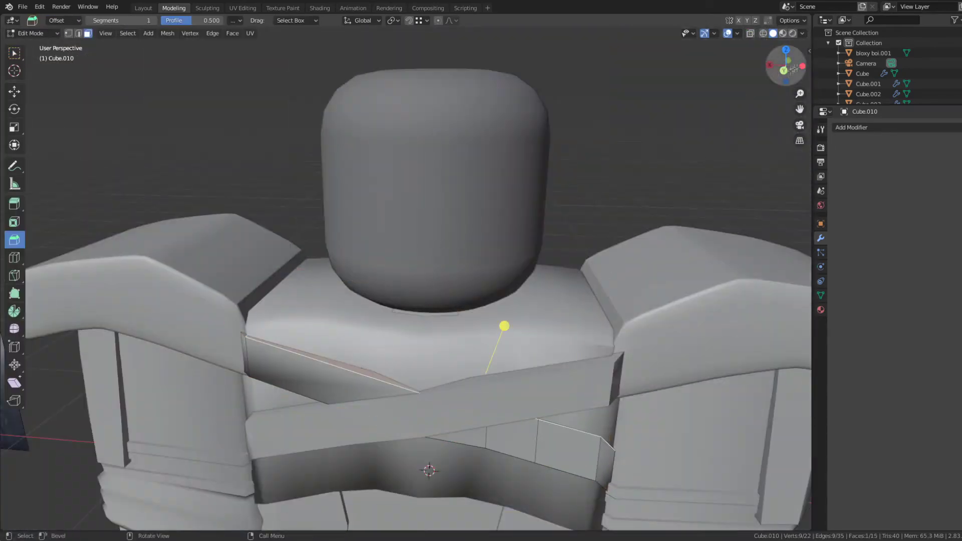
{"action": "key", "text": "e"}
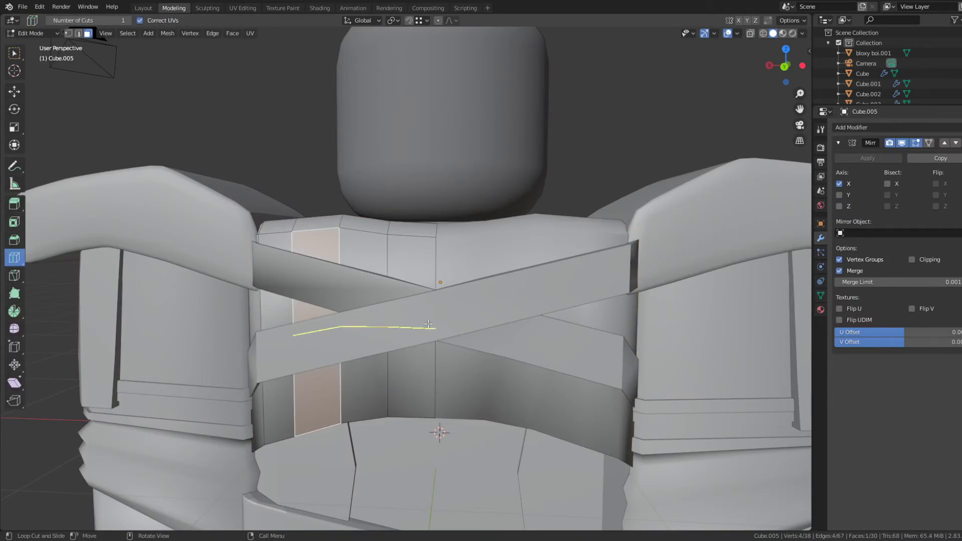
{"action": "right_click", "coordinate": [429, 324]}
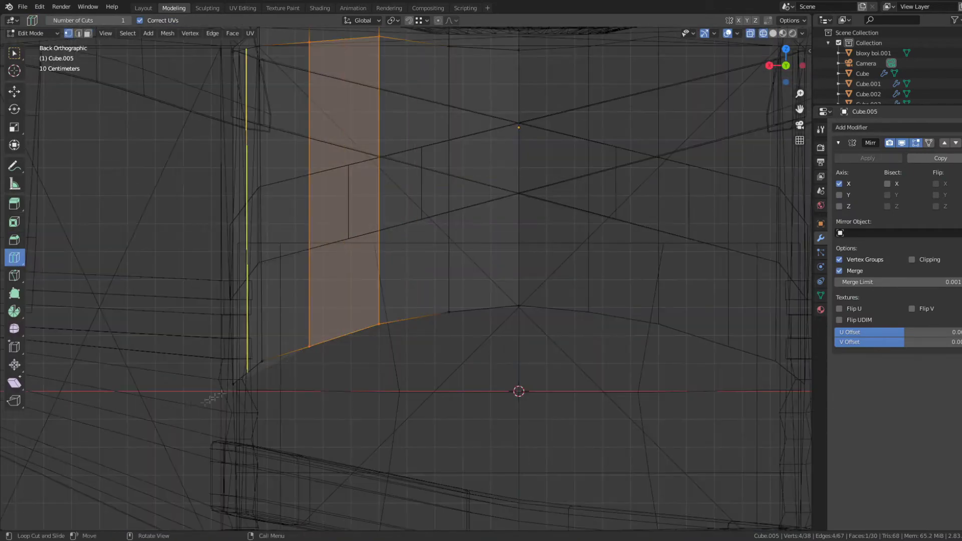
{"action": "left_click_drag", "start_coordinate": [188, 413], "coordinate": [427, 308]}
{"action": "key", "text": "ctrl+z"}
- Raise the torso piece's lower vertices about 0.55 m along Z and extrude them down 0.63008 m to form a separate lower band
{"action": "left_click", "coordinate": [14, 53]}
{"action": "left_click_drag", "start_coordinate": [117, 456], "coordinate": [576, 266]}
{"action": "key", "text": "g"}
{"action": "key", "text": "z"}
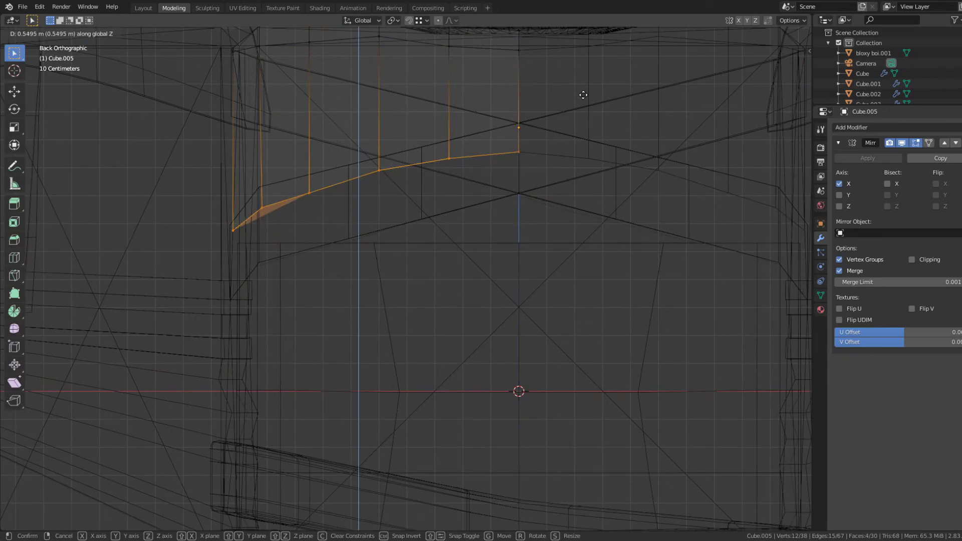
{"action": "left_click", "coordinate": [583, 95]}
{"action": "middle_click_drag", "start_coordinate": [485, 111], "coordinate": [483, 169], "text": "shift"}
{"action": "key", "text": "e"}
{"action": "key", "text": "z"}
{"action": "left_click", "coordinate": [587, 400]}
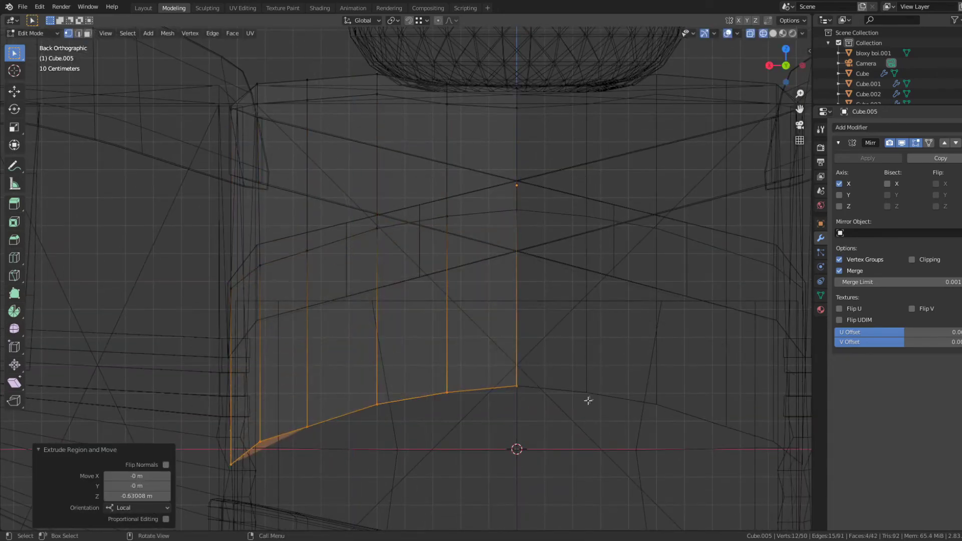
- Assign the dark red Material.004 to the torso's upper faces, show material colours and leave Edit Mode
{"action": "scroll", "coordinate": [587, 401], "scroll_direction": "down", "scroll_amount": 1}
{"action": "key", "text": "3"}
{"action": "left_click_drag", "start_coordinate": [197, 107], "coordinate": [581, 252]}
{"action": "key", "text": "shift+z"}
{"action": "middle_click_drag", "start_coordinate": [581, 252], "coordinate": [556, 299], "text": "shift"}
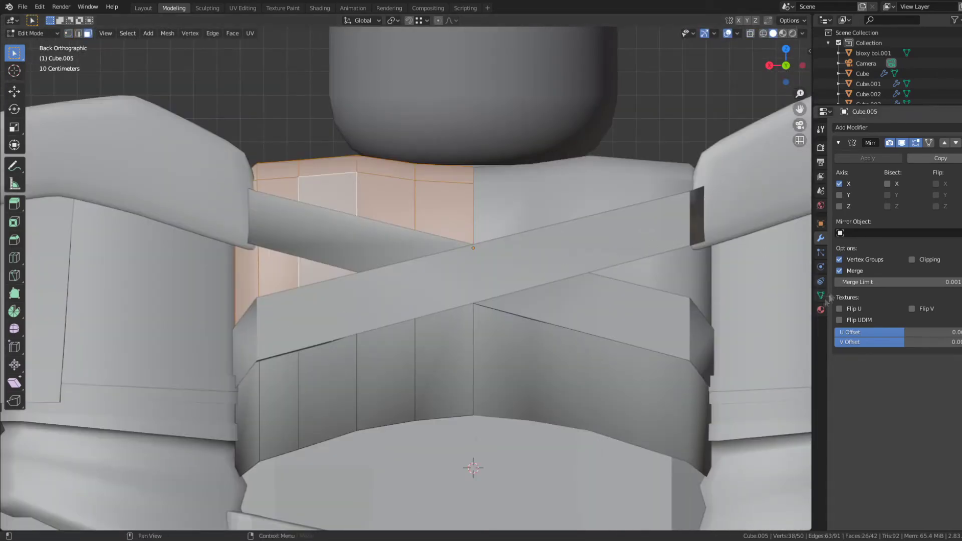
{"action": "left_click", "coordinate": [821, 310]}
{"action": "left_click", "coordinate": [961, 130]}
{"action": "left_click", "coordinate": [842, 191]}
{"action": "left_click", "coordinate": [866, 274]}
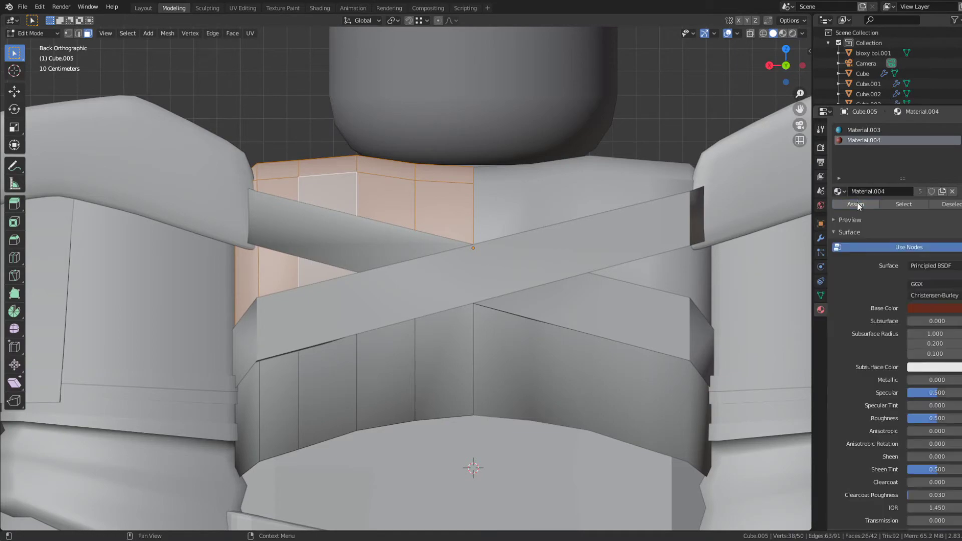
{"action": "left_click", "coordinate": [858, 205]}
{"action": "left_click", "coordinate": [782, 33]}
{"action": "scroll", "coordinate": [581, 176], "scroll_direction": "down", "scroll_amount": 4}
{"action": "key", "text": "Tab"}
- Examine the chest and shoulder straps in the reference image and compare them with the model's back
{"action": "scroll", "coordinate": [579, 177], "scroll_direction": "up", "scroll_amount": 3}
{"action": "middle_click_drag", "start_coordinate": [579, 177], "coordinate": [484, 237]}
{"action": "scroll", "coordinate": [401, 236], "scroll_direction": "up", "scroll_amount": 4}
{"action": "middle_click_drag", "start_coordinate": [150, 213], "coordinate": [383, 235], "text": "shift"}
{"action": "scroll", "coordinate": [383, 235], "scroll_direction": "up", "scroll_amount": 3}
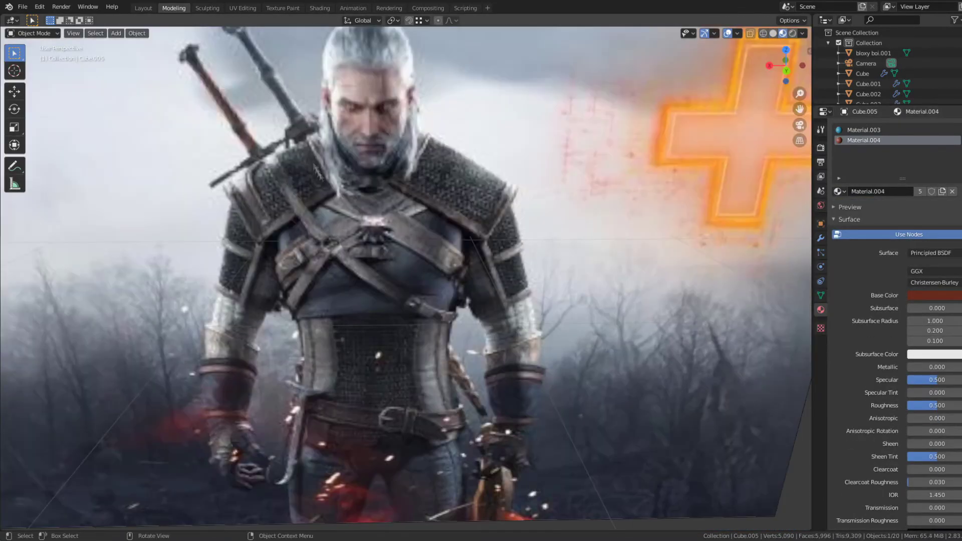
{"action": "scroll", "coordinate": [384, 236], "scroll_direction": "down", "scroll_amount": 3}
{"action": "scroll", "coordinate": [551, 225], "scroll_direction": "down", "scroll_amount": 4}
{"action": "middle_click_drag", "start_coordinate": [772, 213], "coordinate": [399, 253], "text": "shift"}
{"action": "left_click", "coordinate": [391, 230]}
{"action": "scroll", "coordinate": [390, 229], "scroll_direction": "up", "scroll_amount": 3}
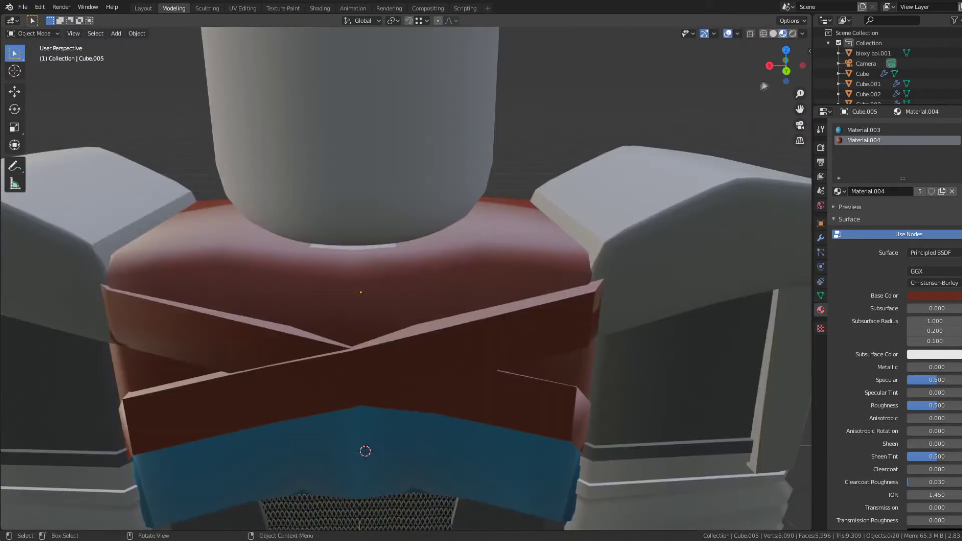
- Add a cube, scale it down and raise it along Z to shoulder height
{"action": "left_click", "coordinate": [786, 70]}
{"action": "left_click", "coordinate": [116, 35]}
{"action": "left_click", "coordinate": [220, 55]}
{"action": "key", "text": "s"}
{"action": "key", "text": "g"}
{"action": "key", "text": "z"}
{"action": "left_click", "coordinate": [457, 125]}
- Shrink the cube, move it along X onto one shoulder beside the neck and narrow it along X into a bar
{"action": "key", "text": "s"}
{"action": "left_click", "coordinate": [446, 174]}
{"action": "key", "text": "g"}
{"action": "key", "text": "x"}
{"action": "left_click", "coordinate": [370, 172]}
{"action": "scroll", "coordinate": [425, 189], "scroll_direction": "up", "scroll_amount": 2}
{"action": "mouse_move", "coordinate": [376, 171]}
{"action": "middle_mouse_down", "text": "shift"}
{"action": "mouse_move", "coordinate": [425, 189]}
{"action": "mouse_move", "coordinate": [386, 234]}
{"action": "mouse_move", "coordinate": [398, 229]}
{"action": "middle_mouse_up", "text": "shift"}
{"action": "key", "text": "s"}
{"action": "key", "text": "x"}
- Slant the shoulder bar by shifting two of its edges along X and raising them 0.17464 m along Z
{"action": "key", "text": "Tab"}
{"action": "scroll", "coordinate": [400, 229], "scroll_direction": "down", "scroll_amount": 4}
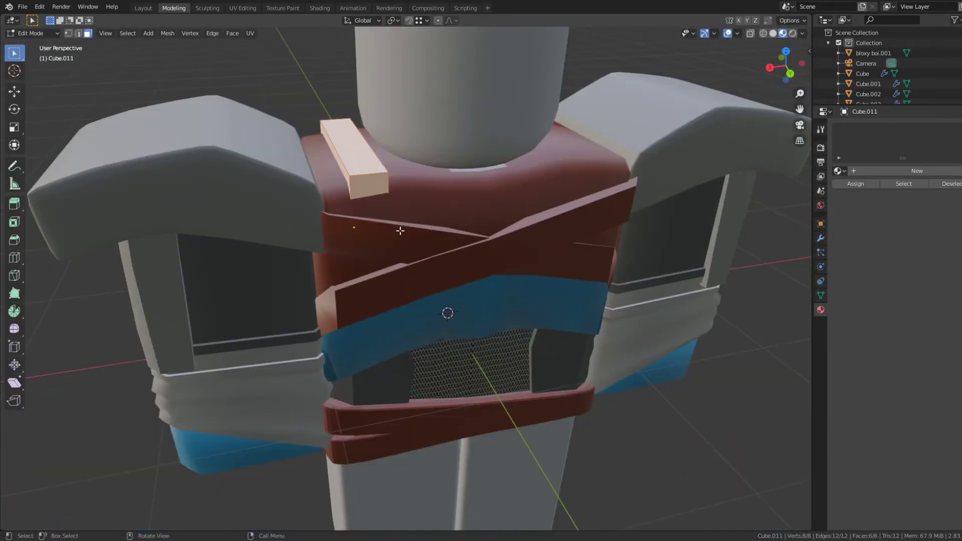
{"action": "key", "text": "shift+z"}
{"action": "key", "text": "2"}
{"action": "key", "text": "shift+z"}
{"action": "scroll", "coordinate": [387, 252], "scroll_direction": "up", "scroll_amount": 2}
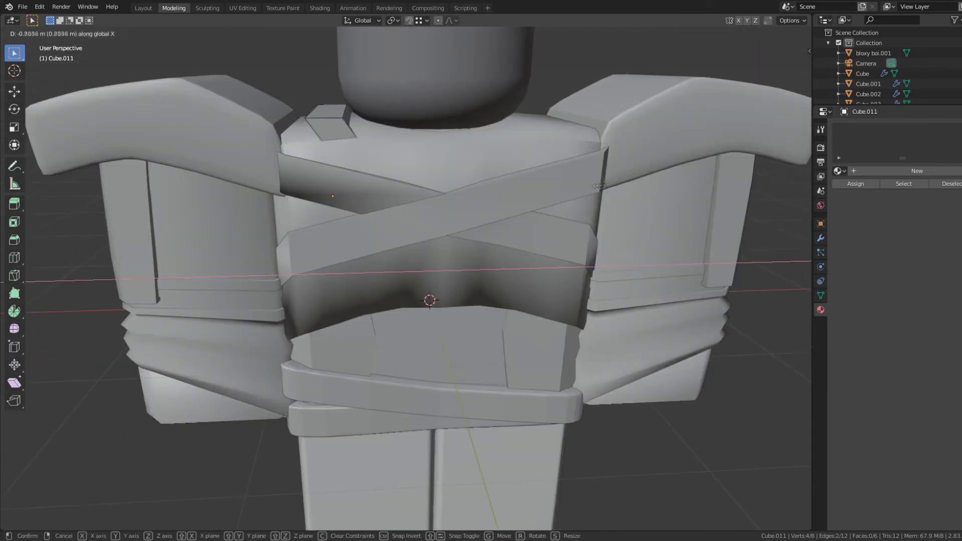
{"action": "left_click", "coordinate": [600, 186]}
{"action": "middle_click_drag", "start_coordinate": [596, 183], "coordinate": [579, 158]}
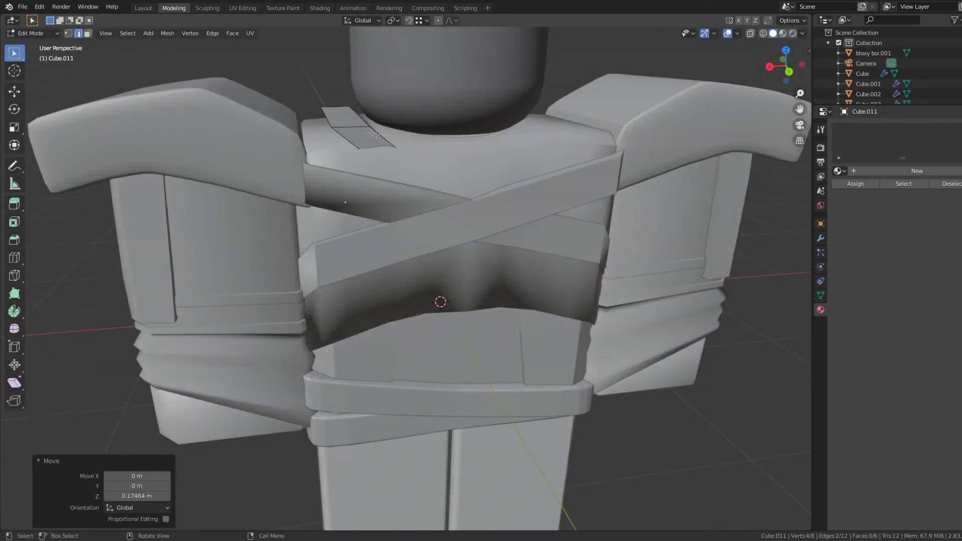
{"action": "middle_click_drag", "start_coordinate": [370, 132], "coordinate": [517, 171]}
{"action": "left_click", "coordinate": [518, 173]}
- Select the bar's lower end vertices, pull them down across the back and scale them by 1.226
{"action": "key", "text": "1"}
{"action": "key", "text": "shift+z"}
{"action": "middle_click_drag", "start_coordinate": [682, 186], "coordinate": [545, 150]}
{"action": "left_click_drag", "start_coordinate": [544, 149], "coordinate": [421, 335]}
{"action": "key", "text": "shift+z"}
{"action": "scroll", "coordinate": [658, 199], "scroll_direction": "down", "scroll_amount": 2}
{"action": "key", "text": "z"}
{"action": "left_click", "coordinate": [579, 190]}
{"action": "mouse_move", "coordinate": [576, 188]}
{"action": "middle_mouse_down"}
{"action": "mouse_move", "coordinate": [551, 144]}
{"action": "mouse_move", "coordinate": [674, 193]}
{"action": "middle_mouse_up"}
{"action": "key", "text": "s"}
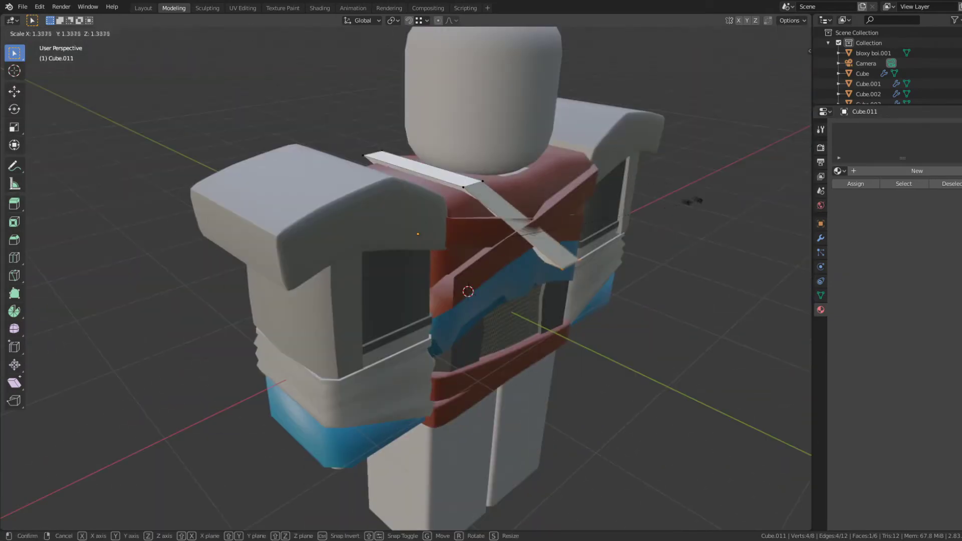
{"action": "left_click", "coordinate": [674, 197]}
- Reposition the shoulder strap's lower end at the crossed straps in the back orthographic view
{"action": "key", "text": "ctrl+KP_1"}
{"action": "key", "text": "g"}
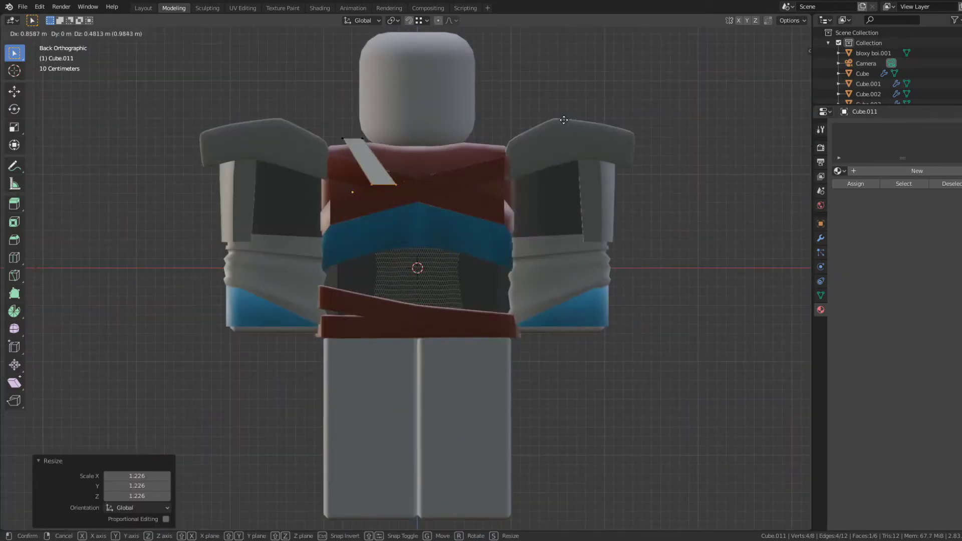
{"action": "left_click", "coordinate": [590, 127]}
- Try to extrude the shoulder strap's lower end along Y
{"action": "scroll", "coordinate": [552, 149], "scroll_direction": "up", "scroll_amount": 3}
{"action": "middle_click_drag", "start_coordinate": [550, 113], "coordinate": [516, 187], "text": "shift"}
{"action": "key", "text": "g"}
{"action": "key", "text": "y"}
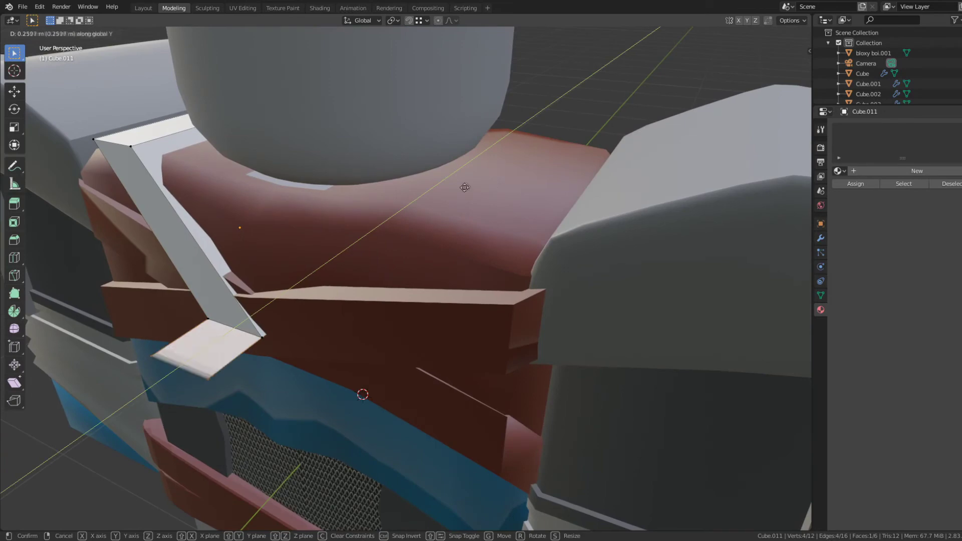
{"action": "right_click", "coordinate": [469, 185]}
{"action": "key", "text": "ctrl+z"}
- Adjust the shoulder strap's lower end along X and Z and move it -0.06695 m along Y toward the back
{"action": "key", "text": "g"}
{"action": "key", "text": "x"}
{"action": "left_click", "coordinate": [359, 168]}
{"action": "key", "text": "g"}
{"action": "key", "text": "z"}
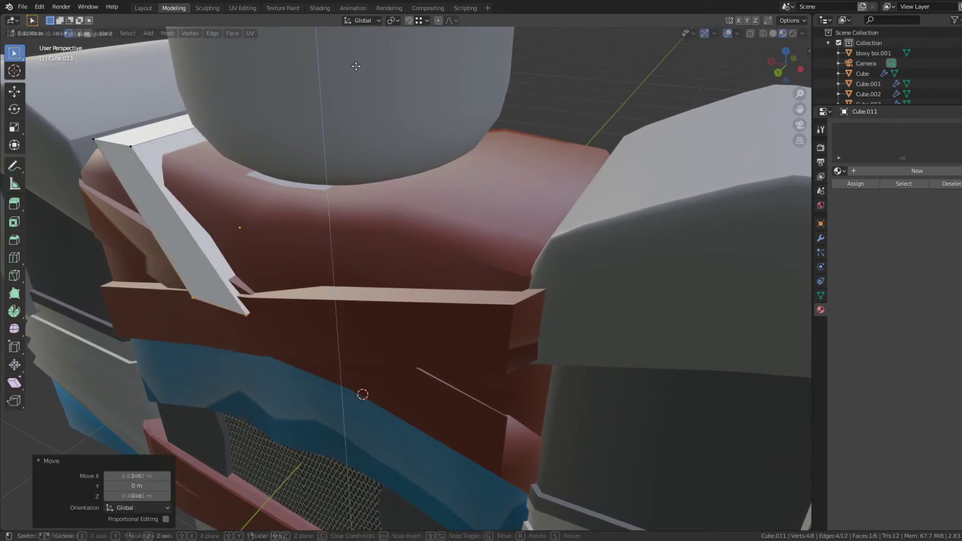
{"action": "left_click", "coordinate": [364, 60]}
{"action": "middle_click_drag", "start_coordinate": [364, 60], "coordinate": [398, 82]}
{"action": "scroll", "coordinate": [398, 81], "scroll_direction": "down", "scroll_amount": 10}
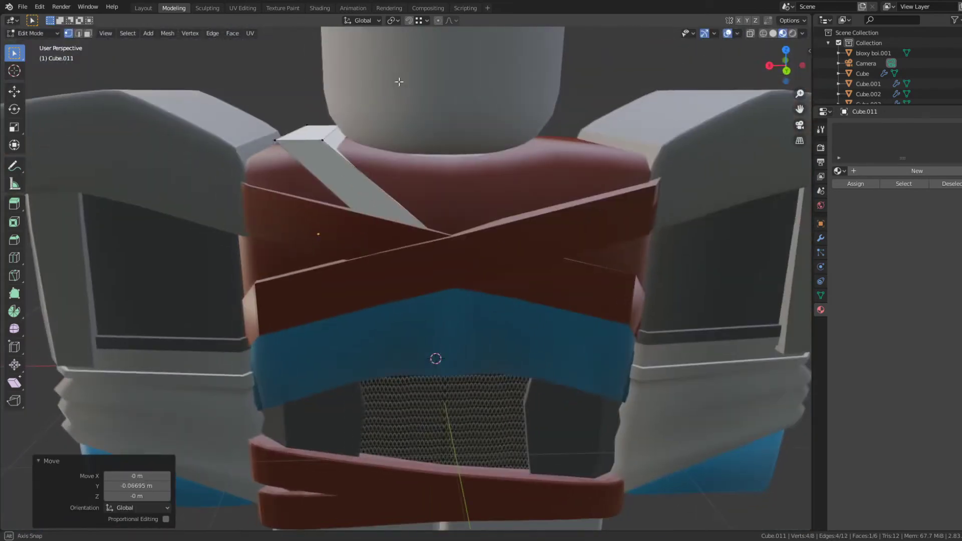
- Select the four vertices of the shoulder strap's neck-side face and shift them slightly along X
{"action": "scroll", "coordinate": [414, 146], "scroll_direction": "up", "scroll_amount": 5}
{"action": "left_click", "coordinate": [345, 172]}
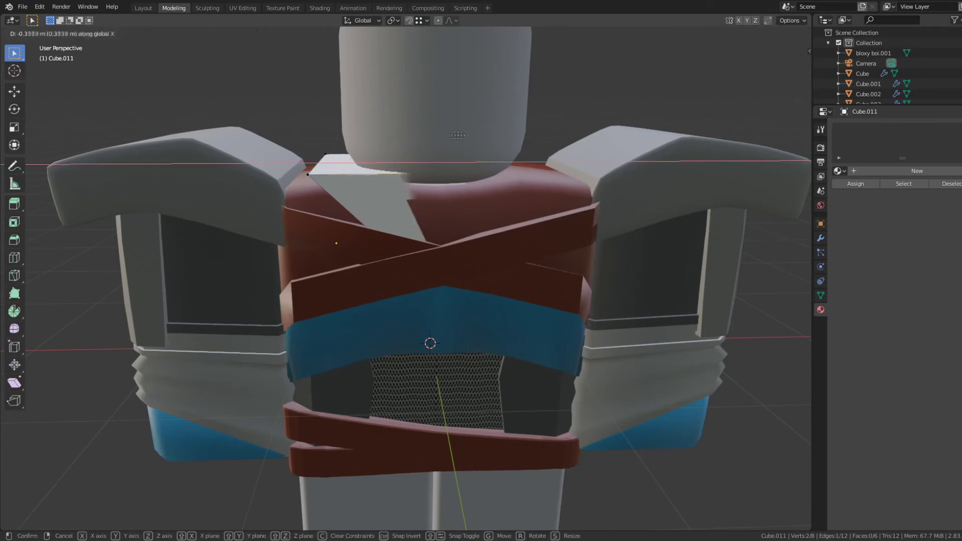
{"action": "key", "text": "shift+z"}
{"action": "left_click", "coordinate": [346, 185], "text": "shift"}
{"action": "key", "text": "shift+z"}
{"action": "key", "text": "g"}
{"action": "key", "text": "x"}
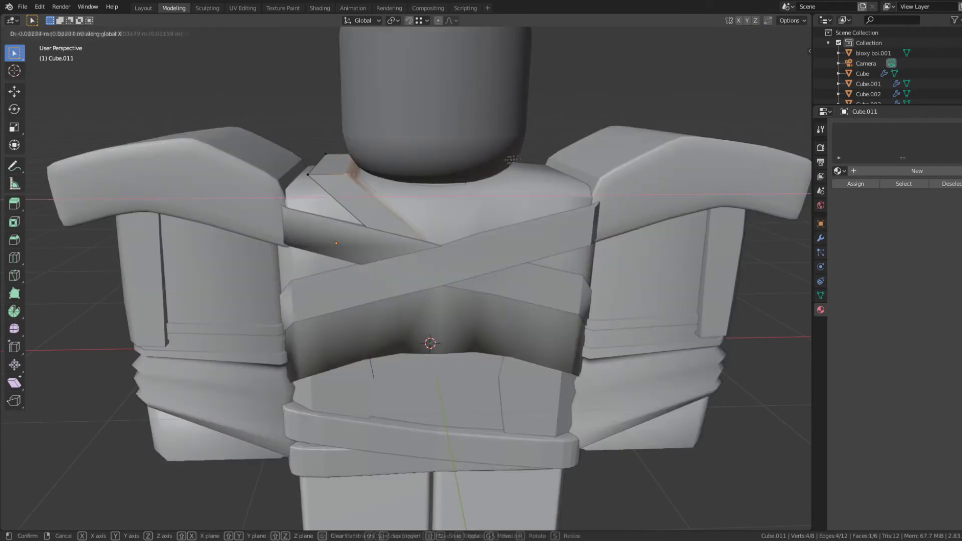
{"action": "left_click", "coordinate": [516, 162]}
- Add a Mirror modifier on X to the shoulder strap and apply its location, rotation and scale
{"action": "key", "text": "Tab"}
{"action": "left_click", "coordinate": [821, 238]}
{"action": "left_click", "coordinate": [858, 128]}
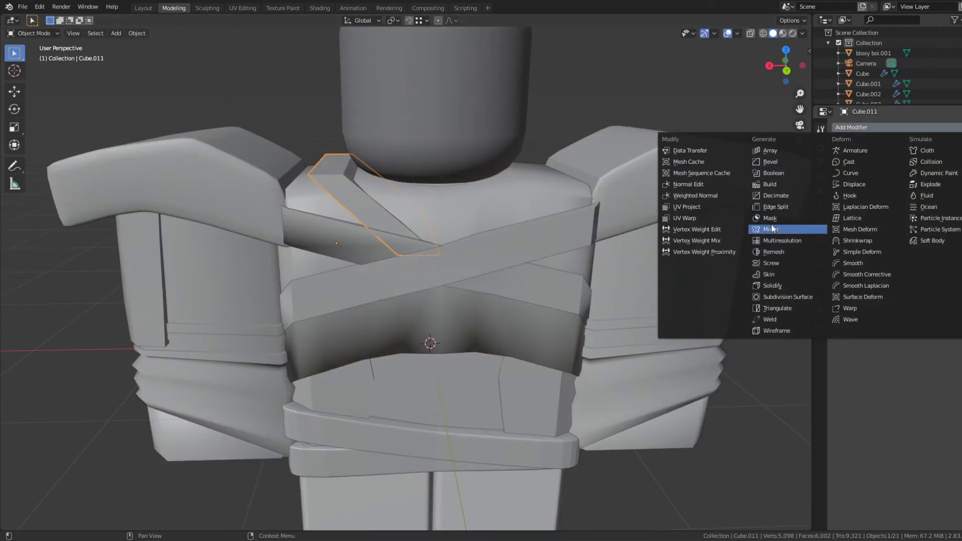
{"action": "left_click", "coordinate": [774, 229]}
{"action": "key", "text": "ctrl+a"}
{"action": "left_click", "coordinate": [556, 185]}
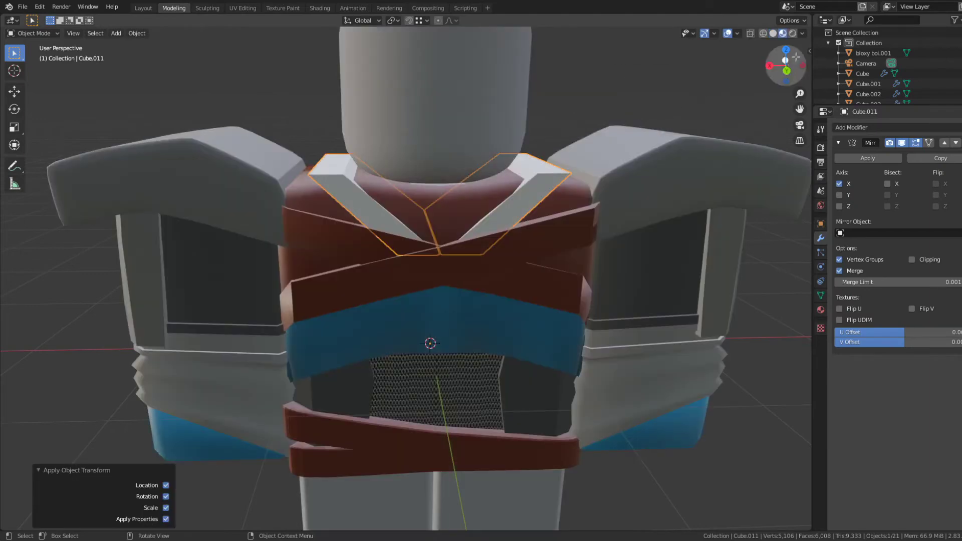
- Move the mirrored shoulder strap's lower edge about 0.16 m along Y where the two sides meet
{"action": "middle_click_drag", "start_coordinate": [401, 125], "coordinate": [581, 201]}
{"action": "left_click", "coordinate": [440, 249]}
{"action": "left_click", "coordinate": [401, 245], "text": "shift"}
{"action": "middle_click_drag", "start_coordinate": [486, 168], "coordinate": [391, 226]}
{"action": "key", "text": "g"}
{"action": "key", "text": "y"}
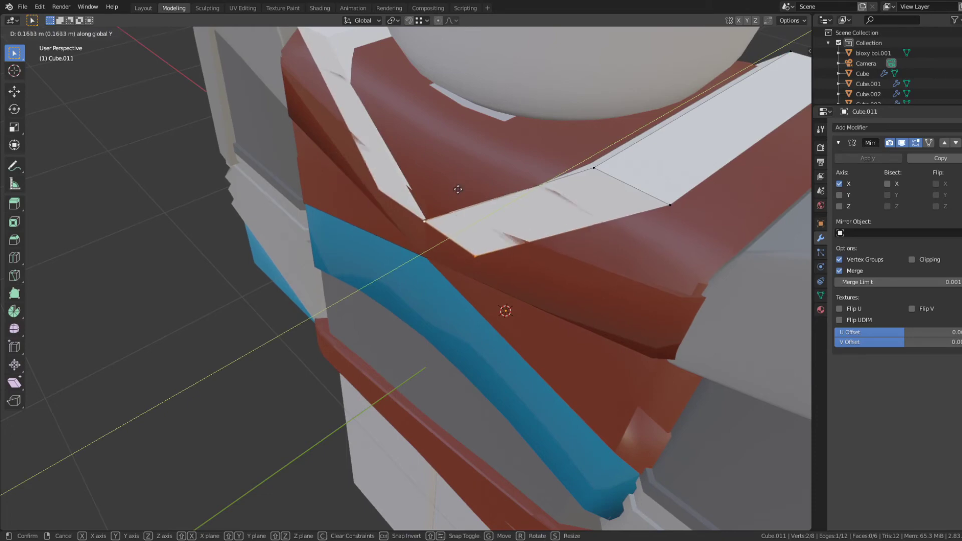
{"action": "left_click", "coordinate": [460, 192]}
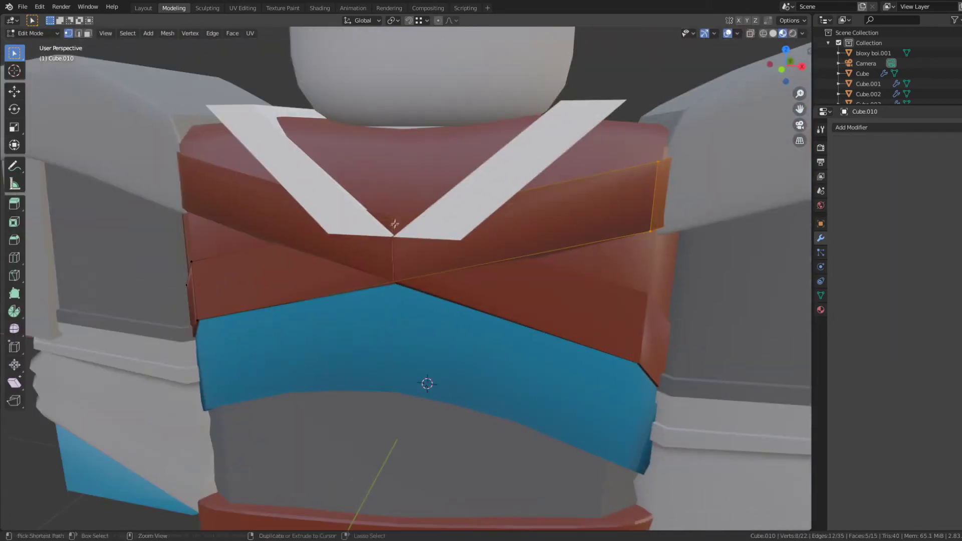
- Add a centre loop cut to the upper crossed strap on the chest and move it about -0.096 m along Y
{"action": "key", "text": "ctrl+r"}
{"action": "left_click", "coordinate": [395, 224]}
{"action": "right_click", "coordinate": [394, 224]}
{"action": "key", "text": "g"}
{"action": "key", "text": "y"}
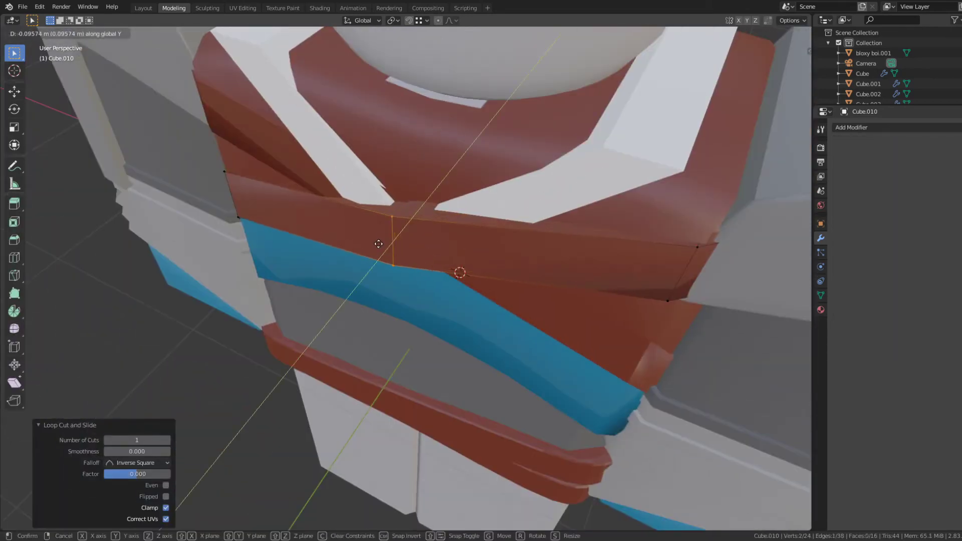
{"action": "left_click", "coordinate": [378, 244]}
{"action": "key", "text": "Tab"}
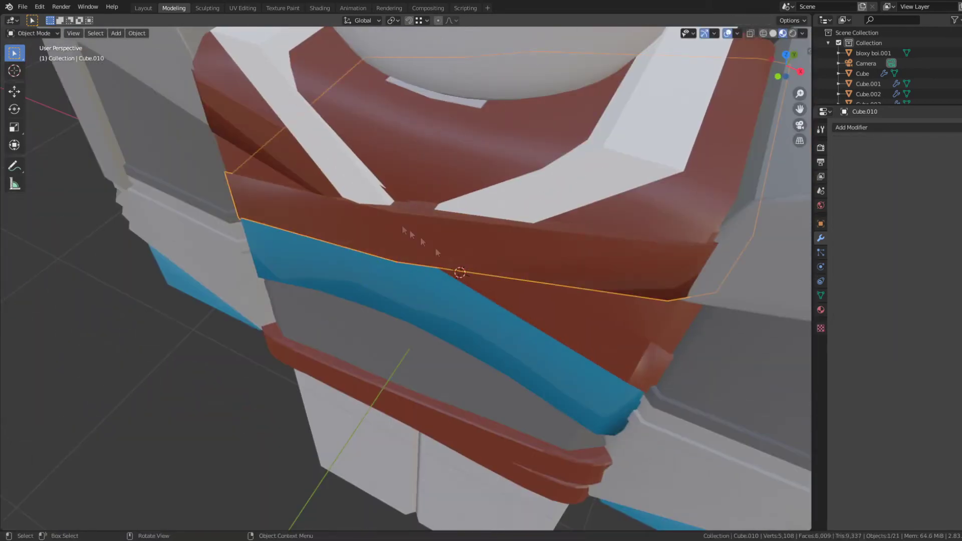
- Add a centre loop cut to the other crossed chest strap and move it about -0.069 m along Y
{"action": "right_click", "coordinate": [405, 201]}
{"action": "key", "text": "g"}
{"action": "key", "text": "z"}
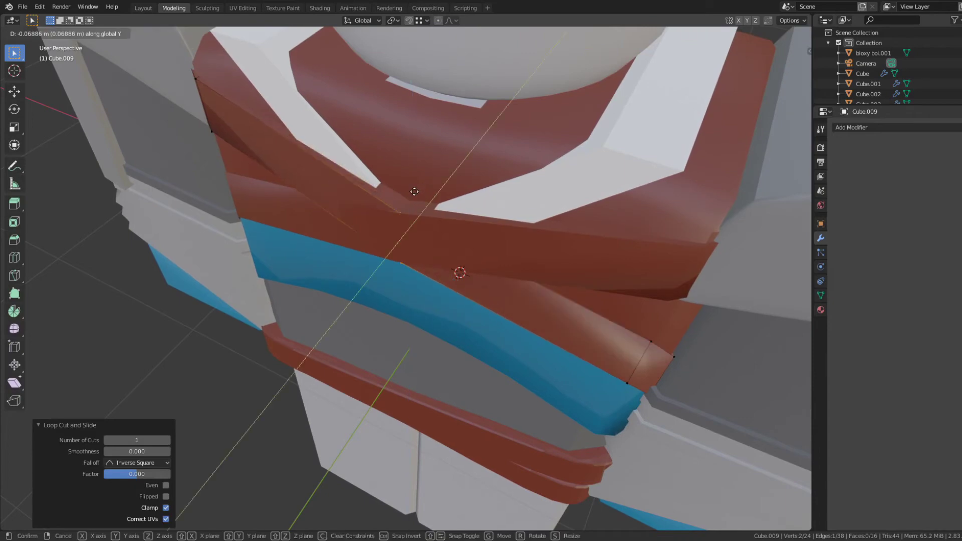
{"action": "left_click", "coordinate": [414, 191]}
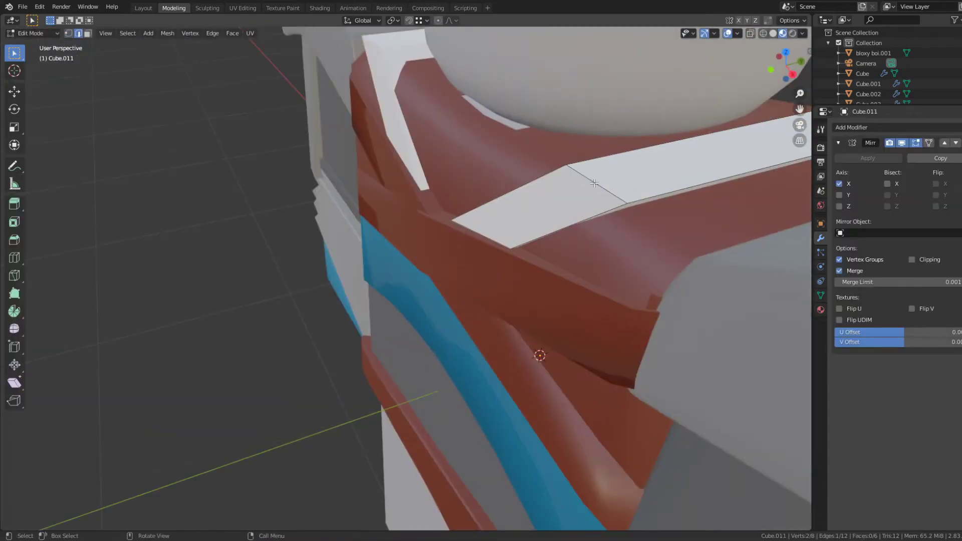
- Bevel the shoulder strap's bend edges with one segment
{"action": "middle_click_drag", "start_coordinate": [594, 183], "coordinate": [478, 184]}
{"action": "left_click", "coordinate": [542, 276], "text": "shift"}
{"action": "scroll", "coordinate": [477, 182], "scroll_direction": "up", "scroll_amount": 1}
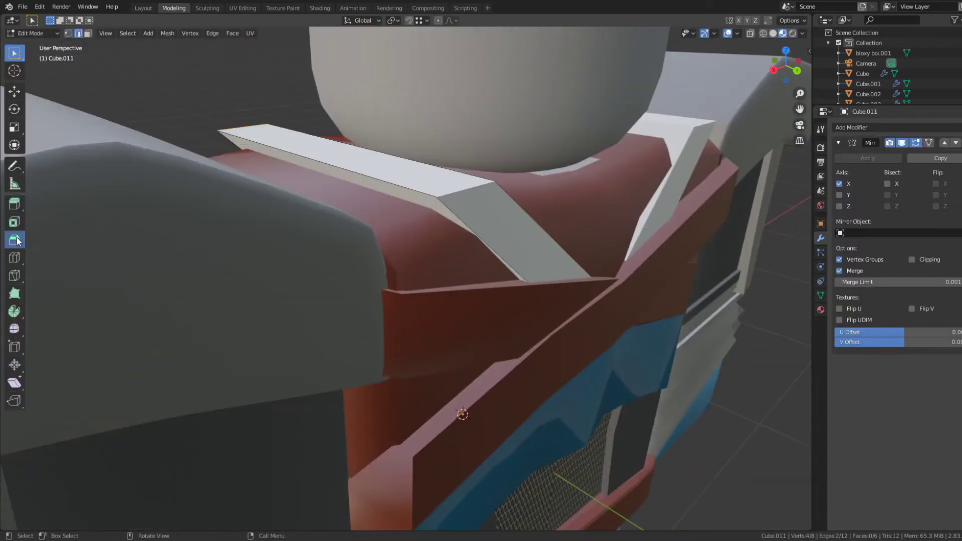
{"action": "left_click_drag", "start_coordinate": [239, 141], "coordinate": [241, 141]}
{"action": "left_click", "coordinate": [424, 183]}
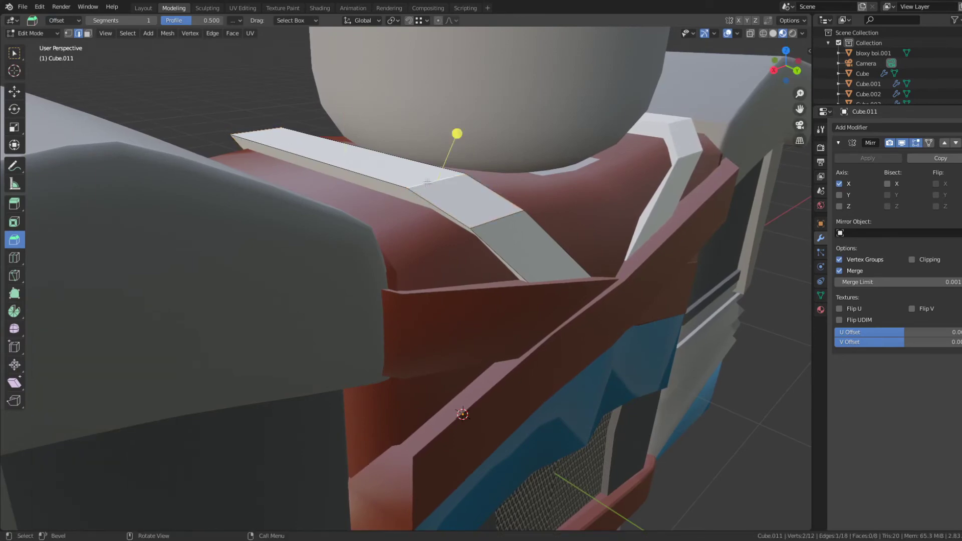
- Scale the selected edge at the shoulder strap's bevelled bend and leave mesh editing
{"action": "key", "text": "s"}
{"action": "middle_click_drag", "start_coordinate": [540, 144], "coordinate": [501, 155]}
{"action": "left_click", "coordinate": [586, 163]}
{"action": "left_click", "coordinate": [584, 170]}
{"action": "scroll", "coordinate": [501, 155], "scroll_direction": "down", "scroll_amount": 3}
{"action": "key", "text": "Tab"}
{"action": "scroll", "coordinate": [491, 173], "scroll_direction": "down", "scroll_amount": 5}
{"action": "middle_click_drag", "start_coordinate": [444, 181], "coordinate": [662, 168], "text": "shift"}
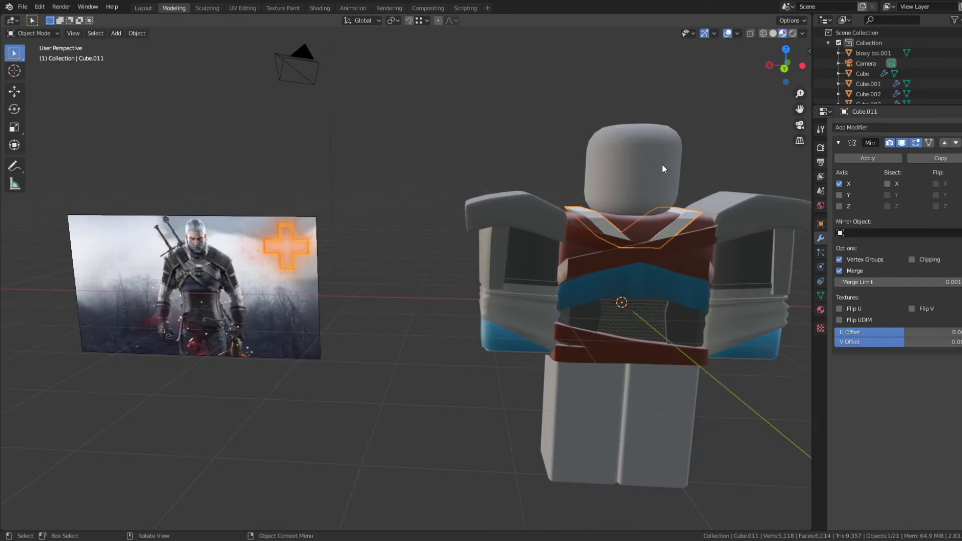
- Move the shoulder strap's upper end edges along X and Z from the back view and bevel its outer edge
{"action": "key", "text": "ctrl+KP_1"}
{"action": "scroll", "coordinate": [345, 289], "scroll_direction": "up", "scroll_amount": 5}
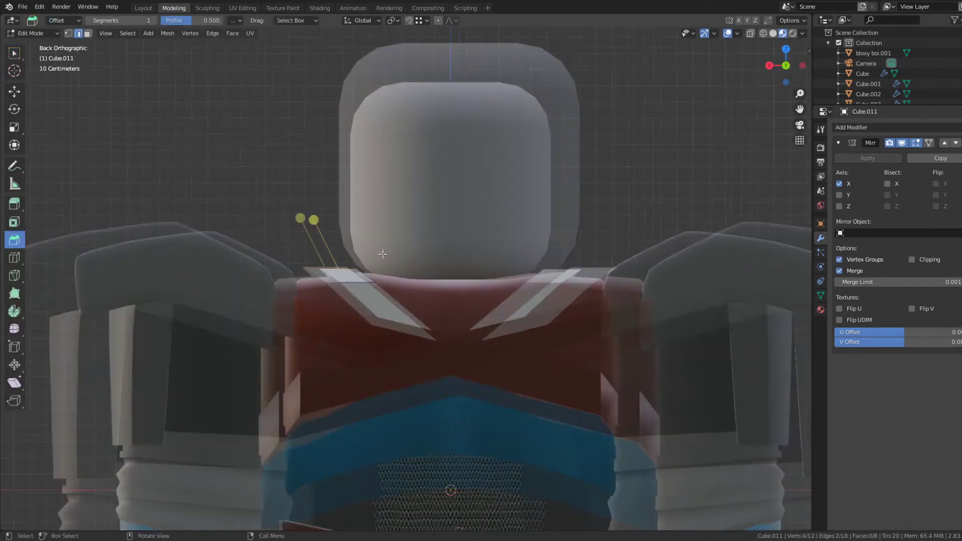
{"action": "key", "text": "g"}
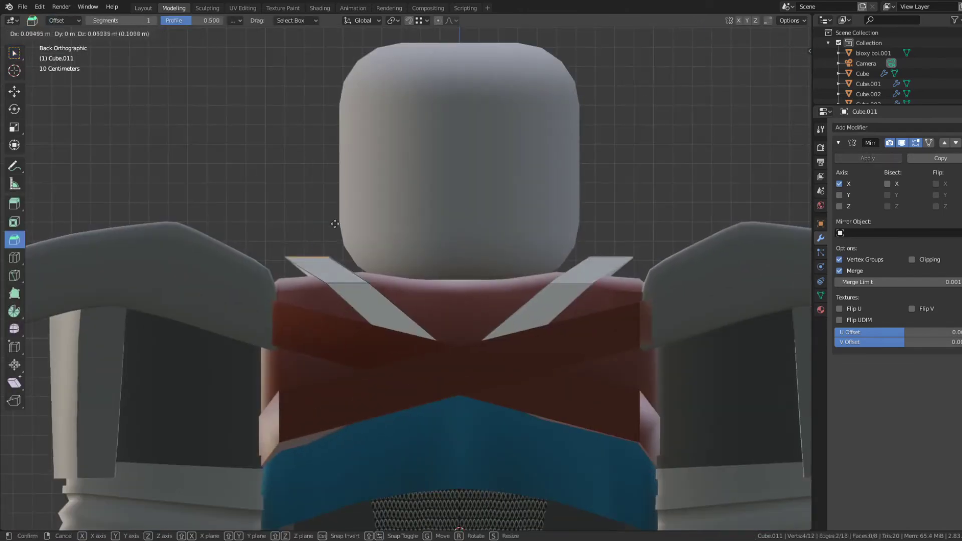
{"action": "left_click", "coordinate": [351, 234]}
{"action": "middle_click_drag", "start_coordinate": [351, 234], "coordinate": [350, 294]}
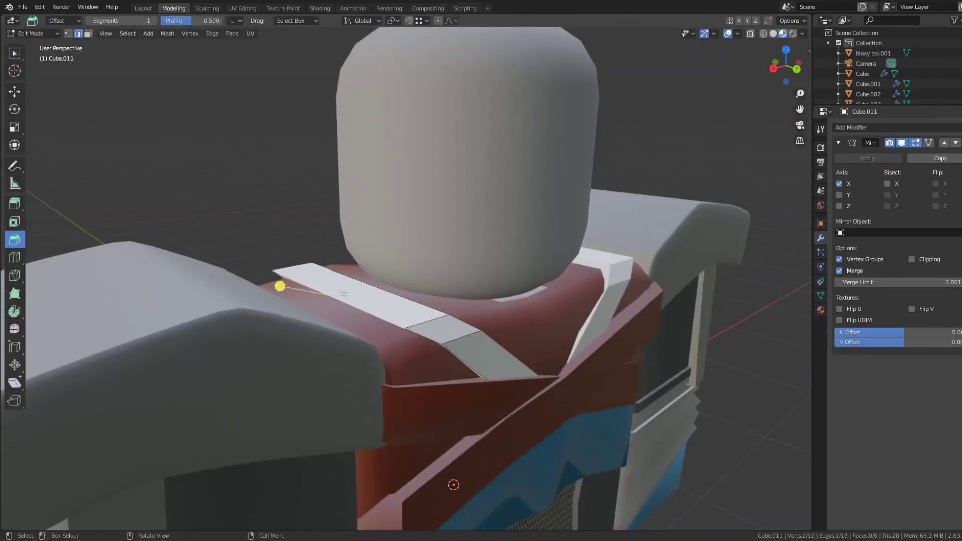
{"action": "left_click", "coordinate": [261, 280]}
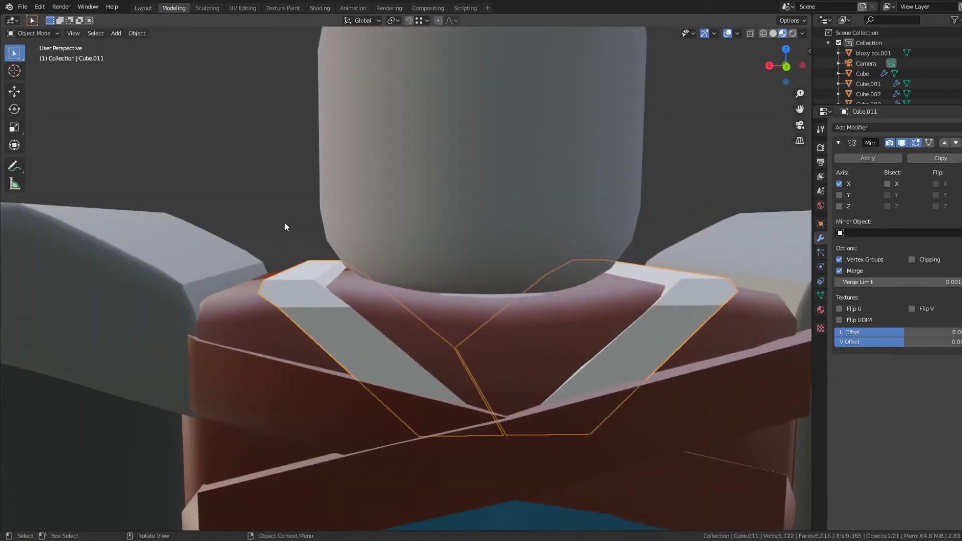
- Assign the existing red material Material.004 to the mirrored shoulder straps
{"action": "left_click", "coordinate": [820, 310]}
{"action": "left_click", "coordinate": [838, 171]}
{"action": "left_click", "coordinate": [864, 255]}
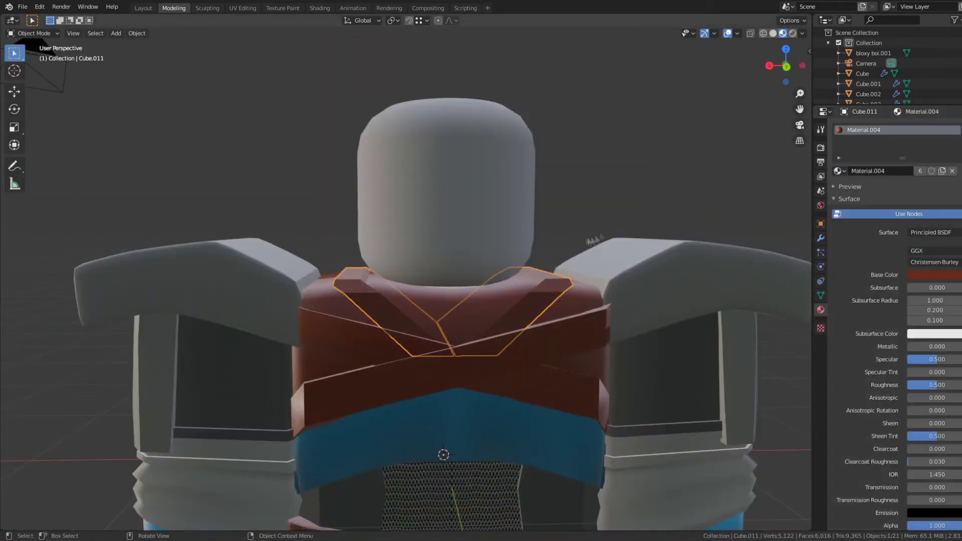
- Shade the shoulder straps smooth and enable Auto Smooth with an angle of 42.1°
{"action": "key", "text": "F3"}
{"action": "type", "text": "Shade Smooth"}
{"action": "key", "text": "Return"}
{"action": "left_click", "coordinate": [821, 295]}
{"action": "left_click", "coordinate": [850, 315]}
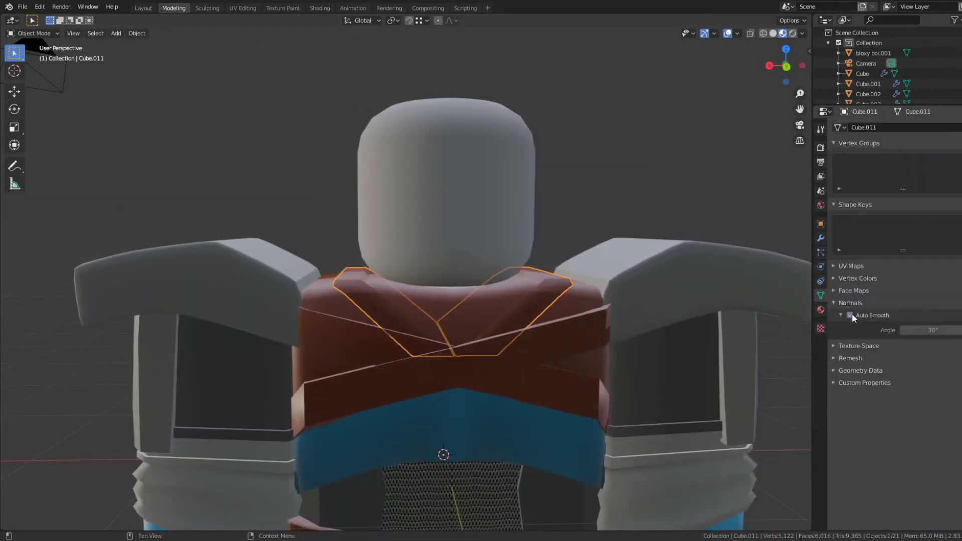
{"action": "scroll", "coordinate": [667, 257], "scroll_direction": "up", "scroll_amount": 3}
{"action": "middle_click_drag", "start_coordinate": [656, 253], "coordinate": [619, 271]}
{"action": "scroll", "coordinate": [597, 301], "scroll_direction": "down", "scroll_amount": 3}
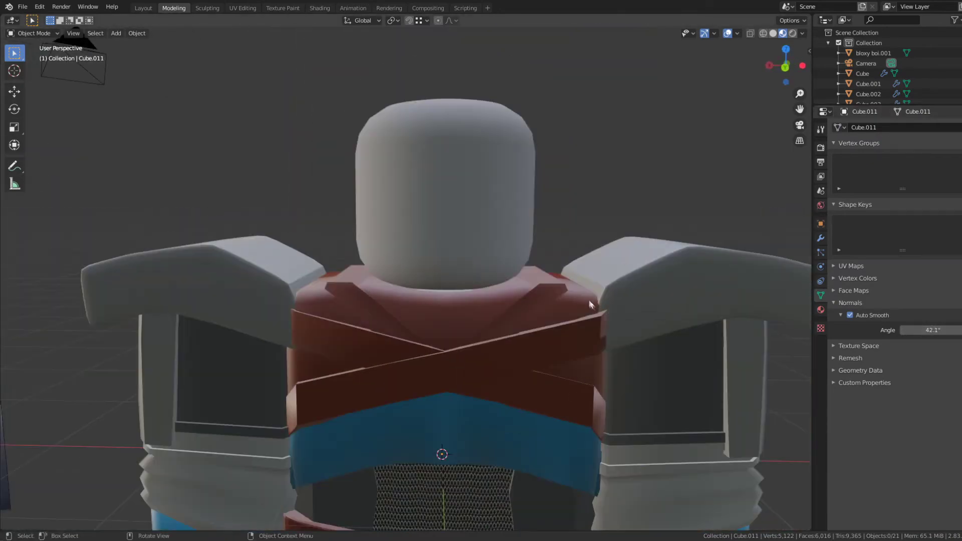
- Change the base colour of the upper torso's Material.007 to a darker reddish brown
{"action": "left_click", "coordinate": [820, 310]}
{"action": "left_click", "coordinate": [935, 295]}
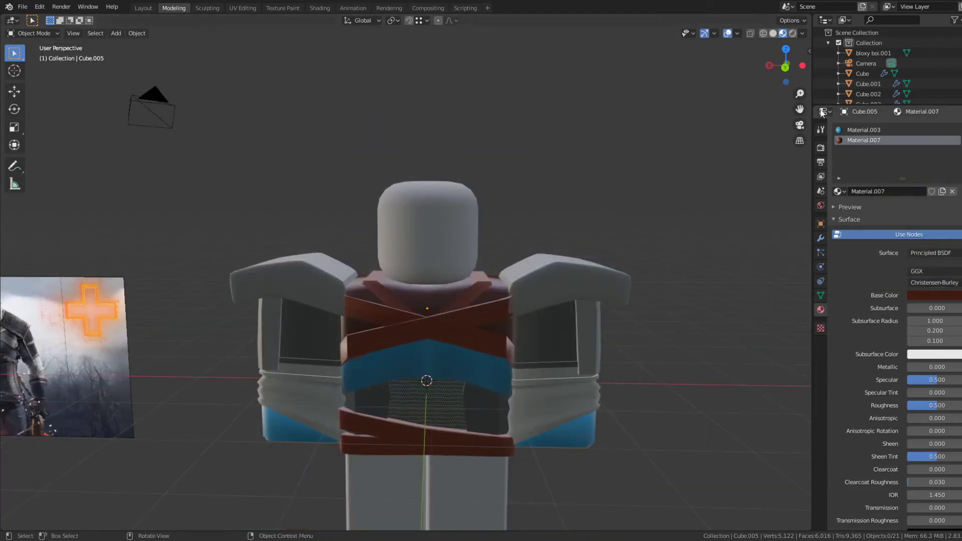
{"action": "key", "text": "ctrl+KP_1"}
{"action": "scroll", "coordinate": [629, 253], "scroll_direction": "down", "scroll_amount": 2}
{"action": "middle_click_drag", "start_coordinate": [676, 161], "coordinate": [662, 187]}
- Move a vertical edge of the overlapping back strap along Y to fit it against the torso
{"action": "scroll", "coordinate": [551, 196], "scroll_direction": "up", "scroll_amount": 6}
{"action": "middle_click_drag", "start_coordinate": [422, 193], "coordinate": [366, 222], "text": "shift"}
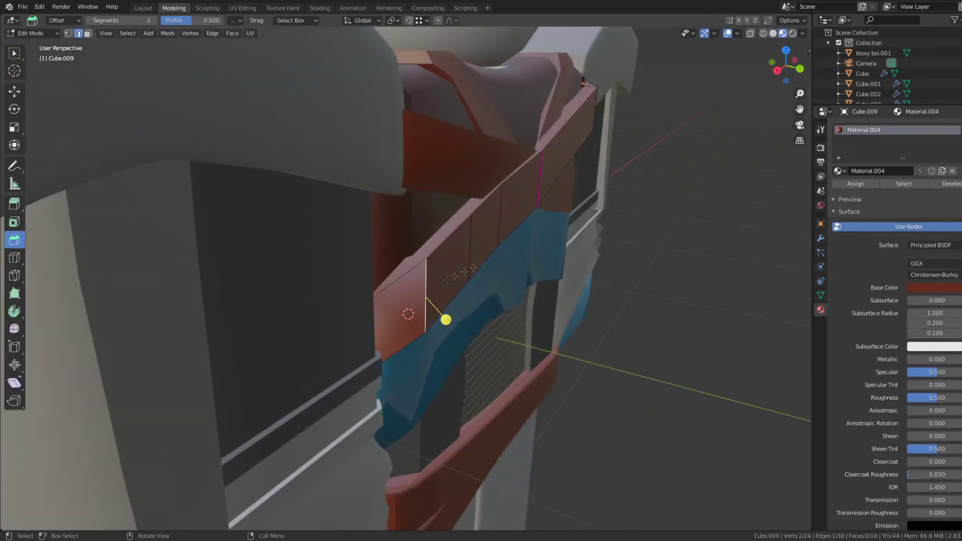
{"action": "key", "text": "g"}
{"action": "key", "text": "y"}
{"action": "left_click", "coordinate": [488, 263]}
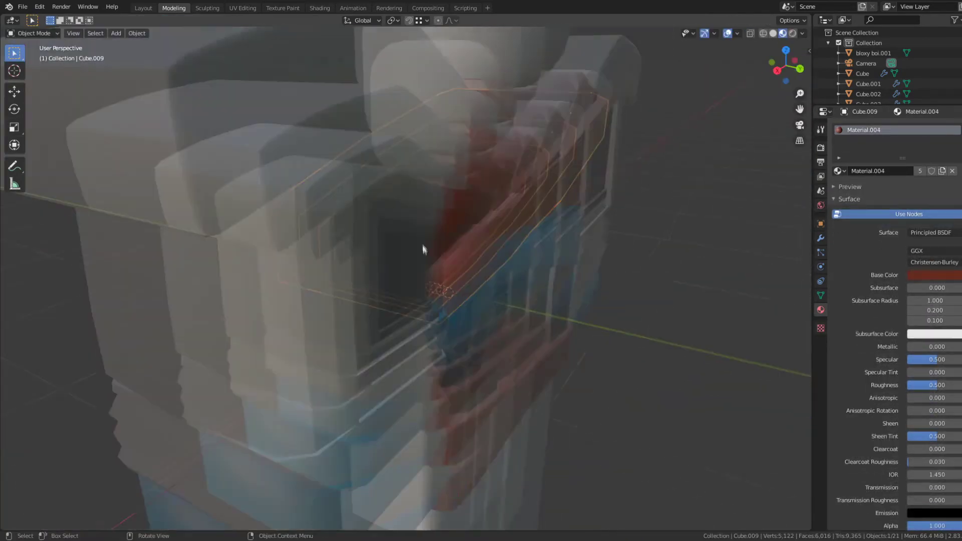
- Hide the arm pieces and adjust another vertical edge of the overlapping back strap along Y
{"action": "left_click_drag", "start_coordinate": [172, 107], "coordinate": [299, 356]}
{"action": "key", "text": "h"}
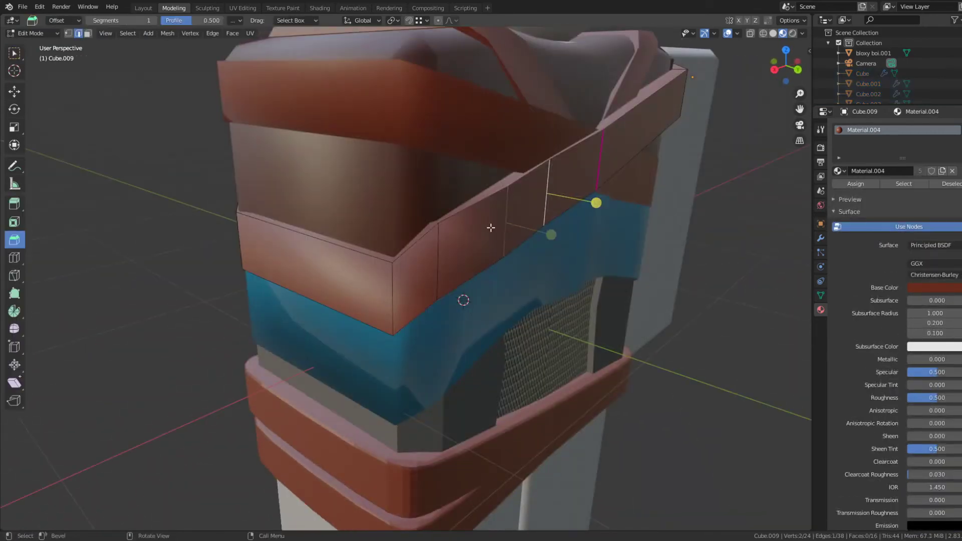
{"action": "key", "text": "g"}
{"action": "key", "text": "x"}
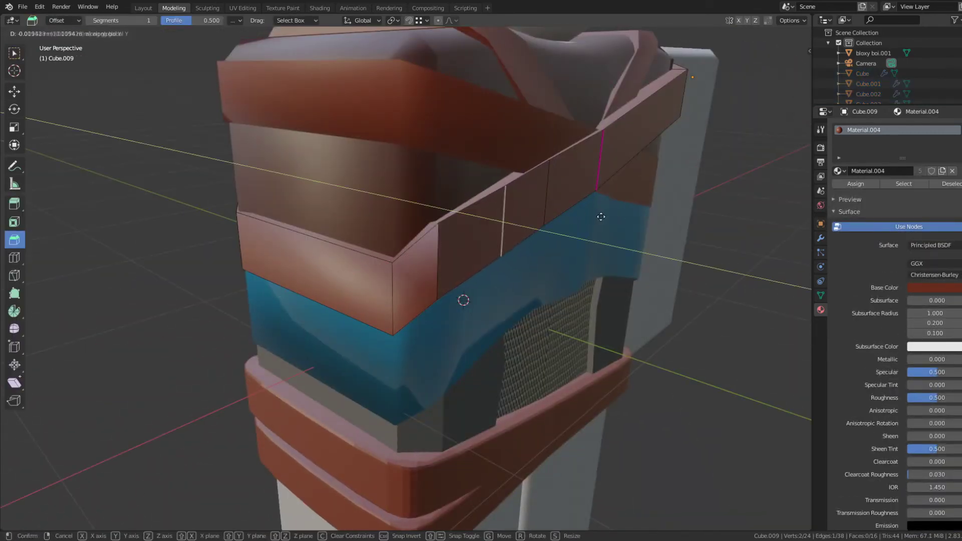
{"action": "left_click", "coordinate": [548, 232]}
- Move the vertical corner edge at the strap's side bend about -0.024 m along X
{"action": "middle_click_drag", "start_coordinate": [547, 232], "coordinate": [419, 188]}
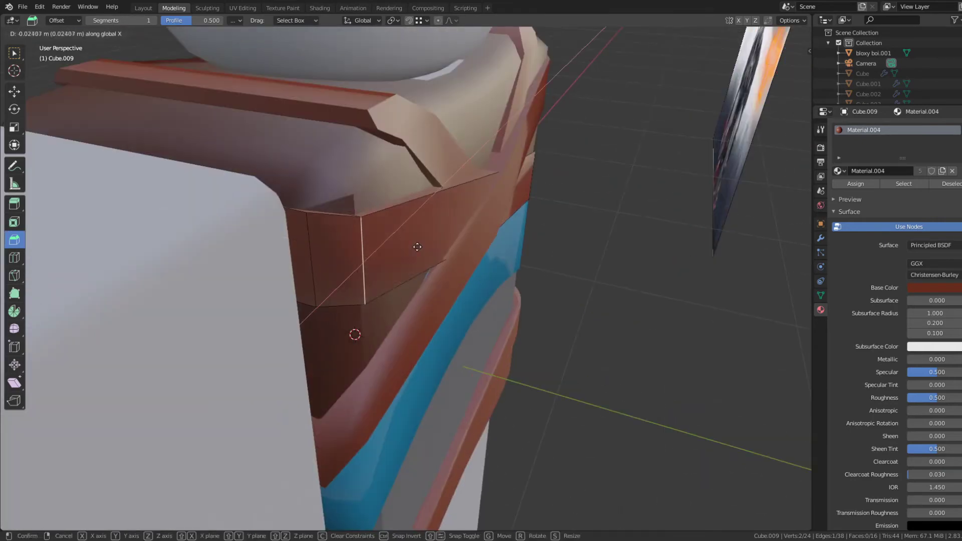
{"action": "key", "text": "x"}
{"action": "left_click", "coordinate": [418, 247]}
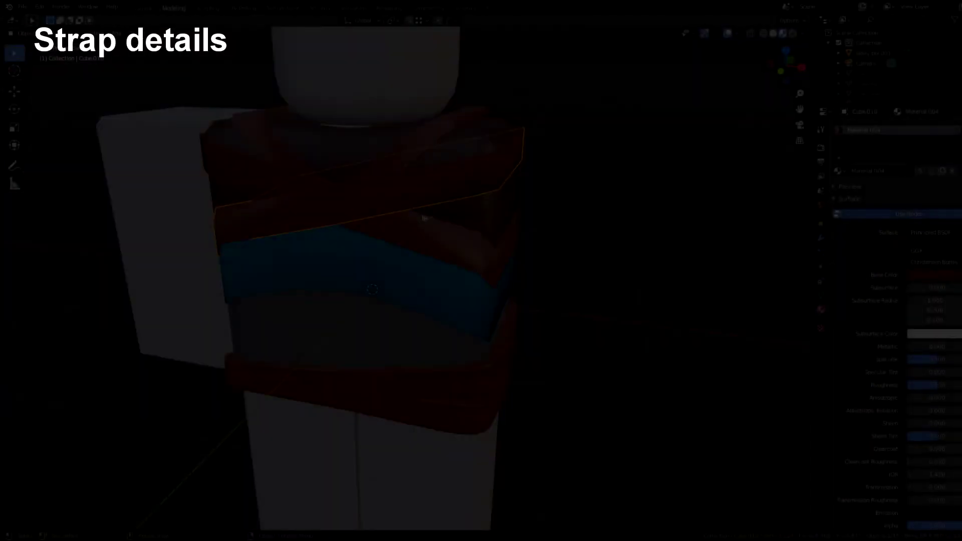
- Add two lengthwise loop cuts near the upper and lower borders of the underlying back strap
{"action": "middle_click_drag", "start_coordinate": [423, 217], "coordinate": [538, 221]}
{"action": "key", "text": "Tab"}
{"action": "key", "text": "ctrl+r"}
{"action": "left_click", "coordinate": [598, 246]}
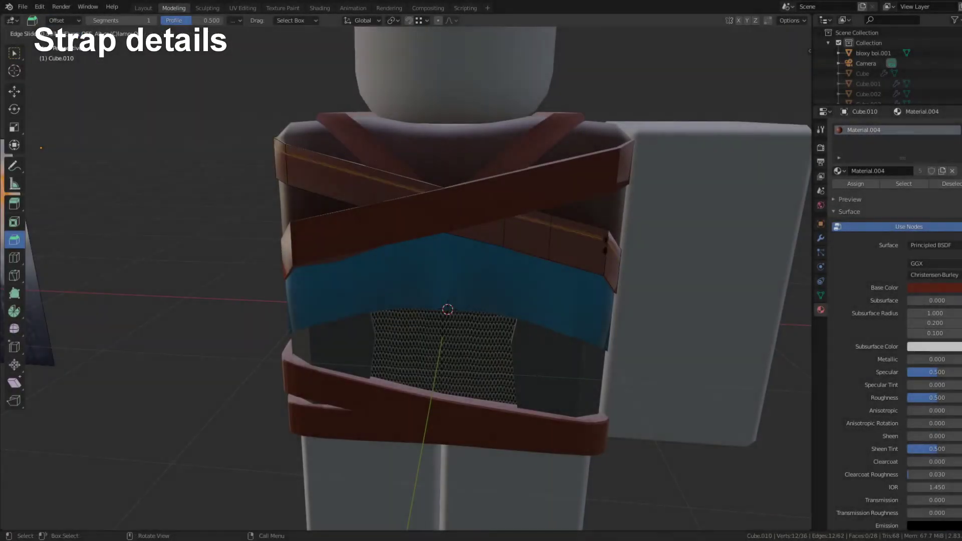
{"action": "left_click", "coordinate": [605, 242]}
{"action": "key", "text": "ctrl+r"}
{"action": "left_click", "coordinate": [602, 254]}
{"action": "left_click", "coordinate": [597, 273]}
{"action": "left_click", "coordinate": [491, 199]}
{"action": "key", "text": "Tab"}
- Add two lengthwise loop cuts near the borders of the overlapping back strap
{"action": "left_click", "coordinate": [528, 191]}
{"action": "key", "text": "Tab"}
{"action": "left_click_drag", "start_coordinate": [644, 158], "coordinate": [626, 161]}
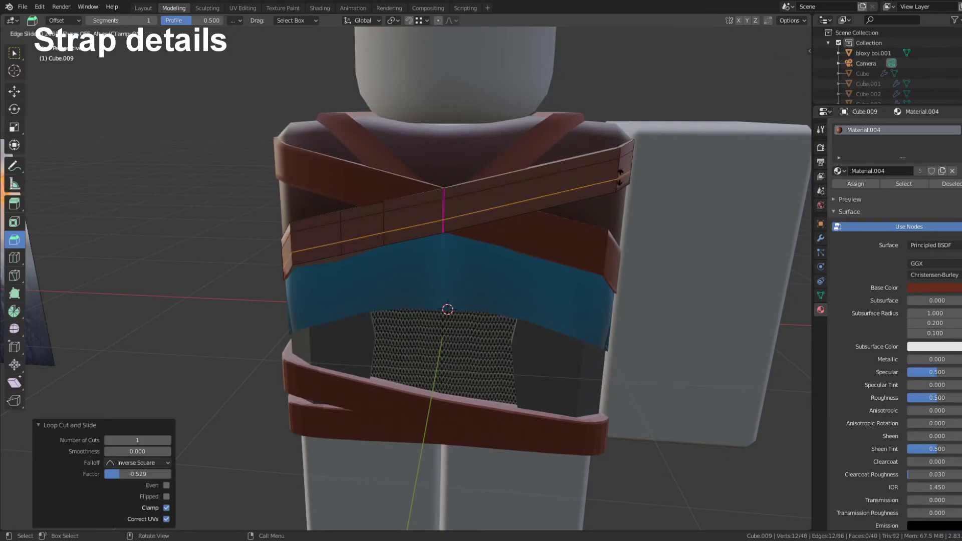
- Extrude the overlapping strap's middle face loop along its normals by about -0.02 m
{"action": "key", "text": "3"}
{"action": "left_click", "coordinate": [619, 169], "text": "alt"}
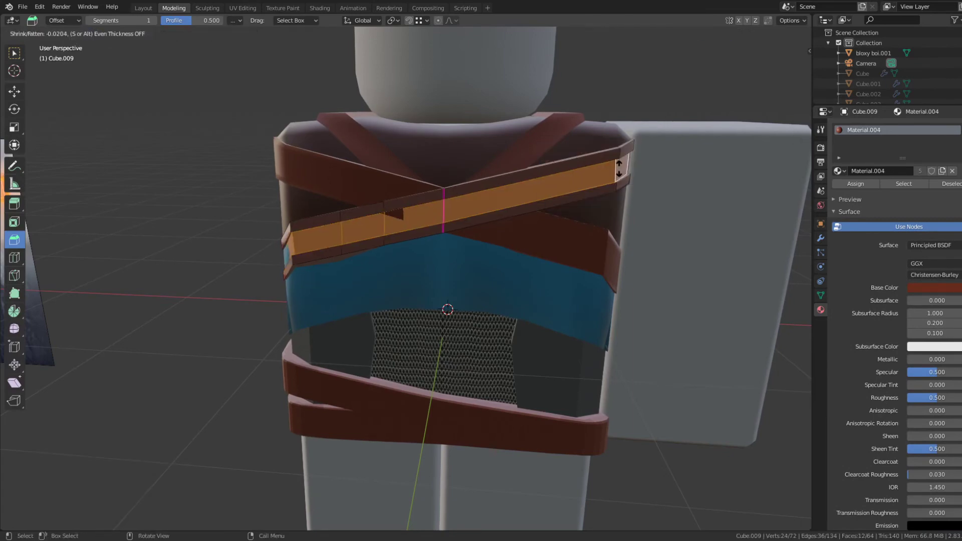
{"action": "left_click_drag", "start_coordinate": [622, 165], "coordinate": [621, 166]}
- Extrude the underlying strap's middle face loop along its normals by 0.0023 m
{"action": "scroll", "coordinate": [632, 216], "scroll_direction": "up", "scroll_amount": 3}
{"action": "key", "text": "Tab"}
{"action": "middle_click_drag", "start_coordinate": [691, 210], "coordinate": [605, 254]}
{"action": "left_click", "coordinate": [605, 254], "text": "alt"}
{"action": "key", "text": "alt+e"}
{"action": "left_click", "coordinate": [605, 253]}
{"action": "left_click", "coordinate": [603, 252]}
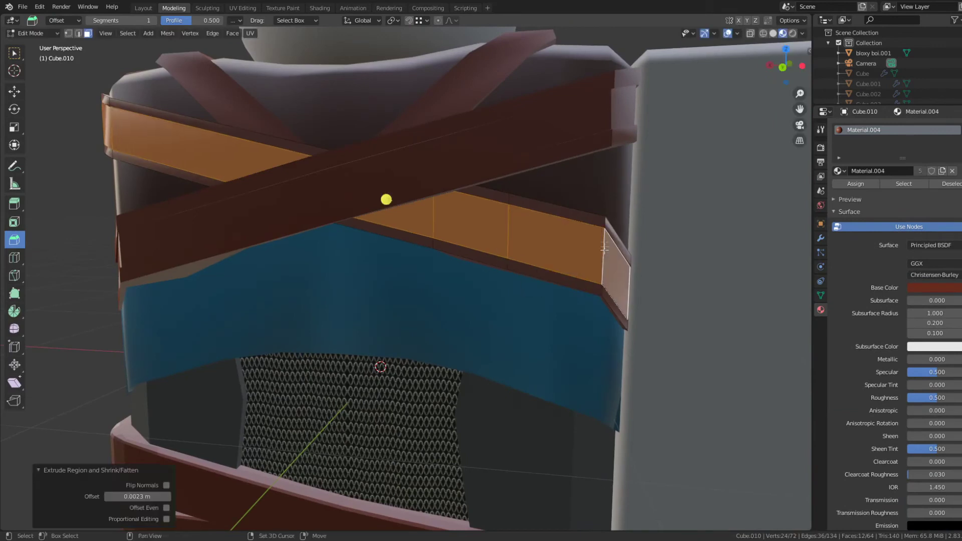
- Extrude the underlying strap's upper and lower border face loops outward along normals by about 0.0156 m
{"action": "left_click", "coordinate": [385, 172], "text": "alt"}
{"action": "key", "text": "alt+e"}
{"action": "left_click", "coordinate": [601, 291]}
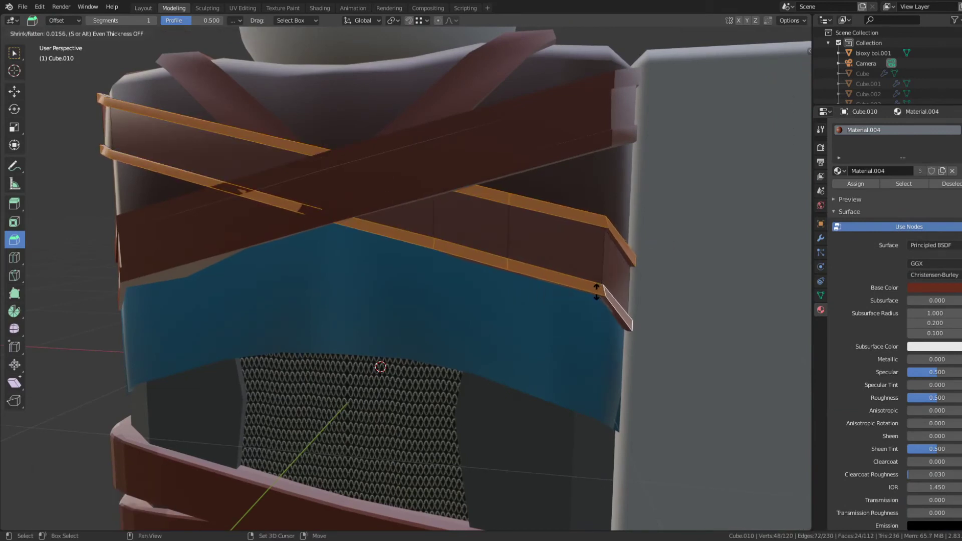
{"action": "left_click", "coordinate": [597, 291]}
- Extrude the overlapping strap's two border face loops outward along normals by about 0.014 m
{"action": "key", "text": "Tab"}
{"action": "left_click", "coordinate": [508, 154]}
{"action": "key", "text": "Tab"}
{"action": "left_click", "coordinate": [615, 140], "text": "alt"}
{"action": "key", "text": "alt+e"}
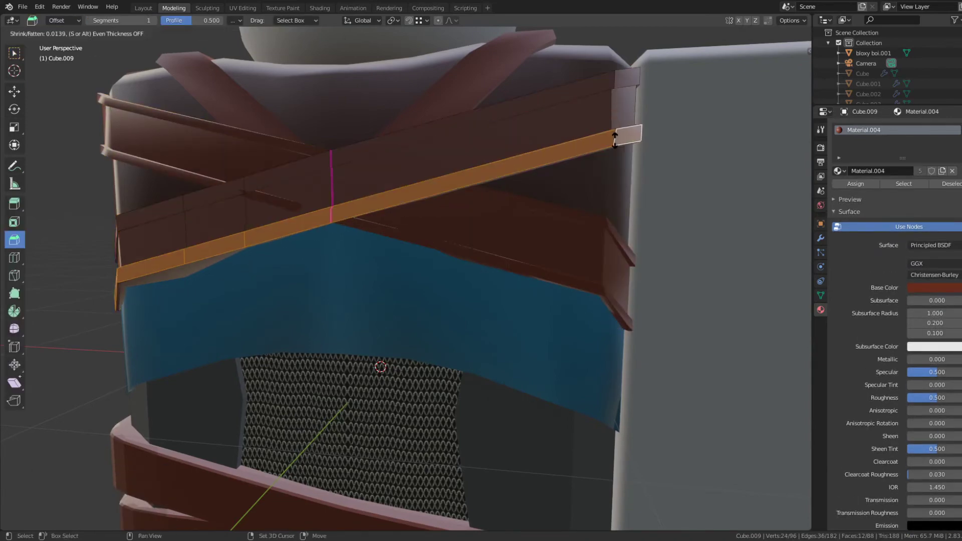
{"action": "left_click", "coordinate": [614, 136]}
{"action": "middle_click_drag", "start_coordinate": [615, 136], "coordinate": [403, 234]}
{"action": "key", "text": "alt+e"}
{"action": "left_click", "coordinate": [614, 179]}
- Select the vertices at the middle of the overlapping back strap and move them along Y
{"action": "key", "text": "Tab"}
{"action": "left_click", "coordinate": [583, 297]}
{"action": "key", "text": "Tab"}
{"action": "key", "text": "Tab"}
{"action": "left_click", "coordinate": [414, 265]}
{"action": "key", "text": "Tab"}
{"action": "left_click_drag", "start_coordinate": [359, 382], "coordinate": [419, 211]}
{"action": "middle_click_drag", "start_coordinate": [426, 220], "coordinate": [441, 245]}
{"action": "key", "text": "g"}
{"action": "key", "text": "y"}
{"action": "left_click", "coordinate": [447, 253]}
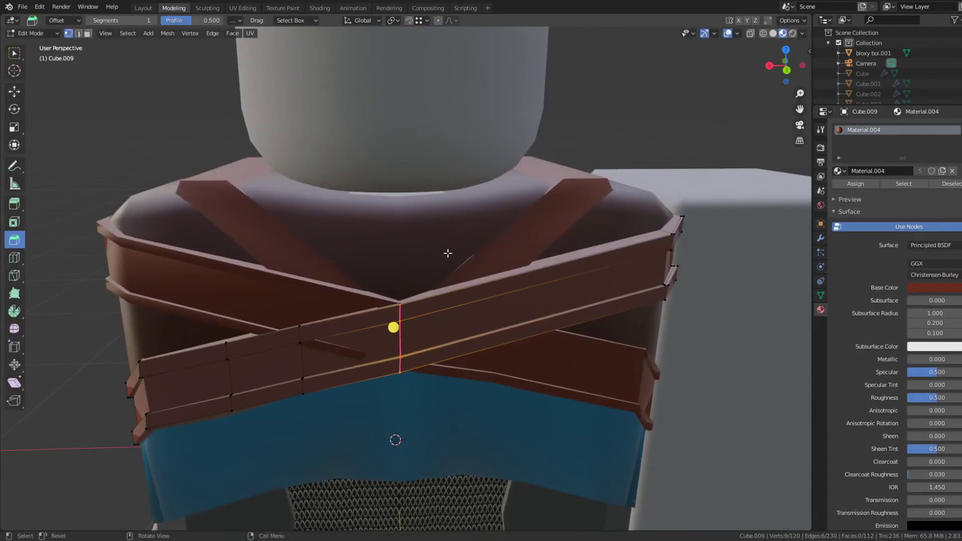
- Open the shoulder strap's mesh for editing and delete the faces at its bend
{"action": "left_click", "coordinate": [504, 158]}
{"action": "key", "text": "Tab"}
{"action": "scroll", "coordinate": [593, 160], "scroll_direction": "down", "scroll_amount": 3}
{"action": "scroll", "coordinate": [518, 238], "scroll_direction": "up", "scroll_amount": 3}
{"action": "left_click", "coordinate": [518, 238]}
{"action": "key", "text": "Tab"}
{"action": "middle_click_drag", "start_coordinate": [256, 208], "coordinate": [425, 198], "text": "shift"}
{"action": "key", "text": "ctrl+r"}
{"action": "key", "text": "x"}
{"action": "left_click", "coordinate": [340, 172]}
{"action": "left_click", "coordinate": [454, 214]}
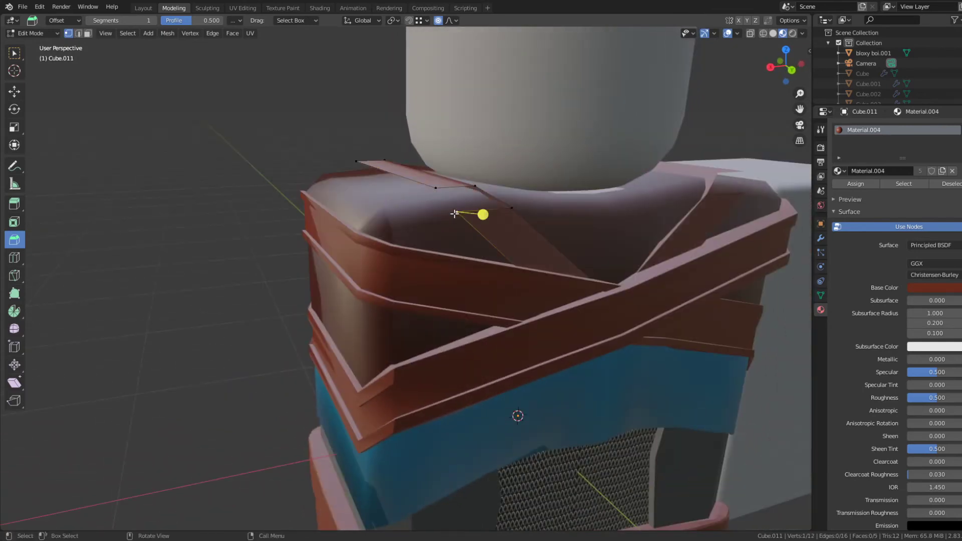
- Fill new faces between the open vertices at the shoulder strap's bend
{"action": "key", "text": "f"}
{"action": "middle_click_drag", "start_coordinate": [510, 205], "coordinate": [390, 197]}
{"action": "left_click", "coordinate": [405, 227], "text": "shift"}
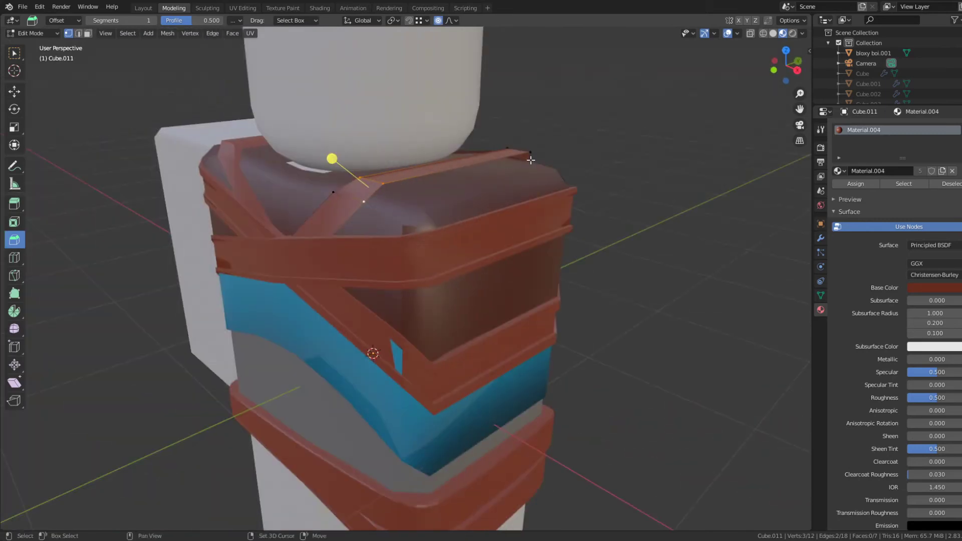
{"action": "middle_click_drag", "start_coordinate": [531, 157], "coordinate": [456, 163]}
{"action": "left_click", "coordinate": [583, 199], "text": "shift"}
{"action": "left_click", "coordinate": [585, 201], "text": "alt"}
{"action": "key", "text": "f"}
- Delete the unneeded geometry at the shoulder strap's bend to clear the way for lengthwise cuts
{"action": "scroll", "coordinate": [505, 189], "scroll_direction": "up", "scroll_amount": 1}
{"action": "middle_click_drag", "start_coordinate": [504, 189], "coordinate": [546, 262]}
{"action": "scroll", "coordinate": [474, 258], "scroll_direction": "up", "scroll_amount": 1}
{"action": "left_click", "coordinate": [482, 255]}
{"action": "key", "text": "x"}
{"action": "left_click", "coordinate": [464, 274]}
- Add two lengthwise loop cuts near both borders of the shoulder strap
{"action": "middle_click_drag", "start_coordinate": [471, 275], "coordinate": [318, 276]}
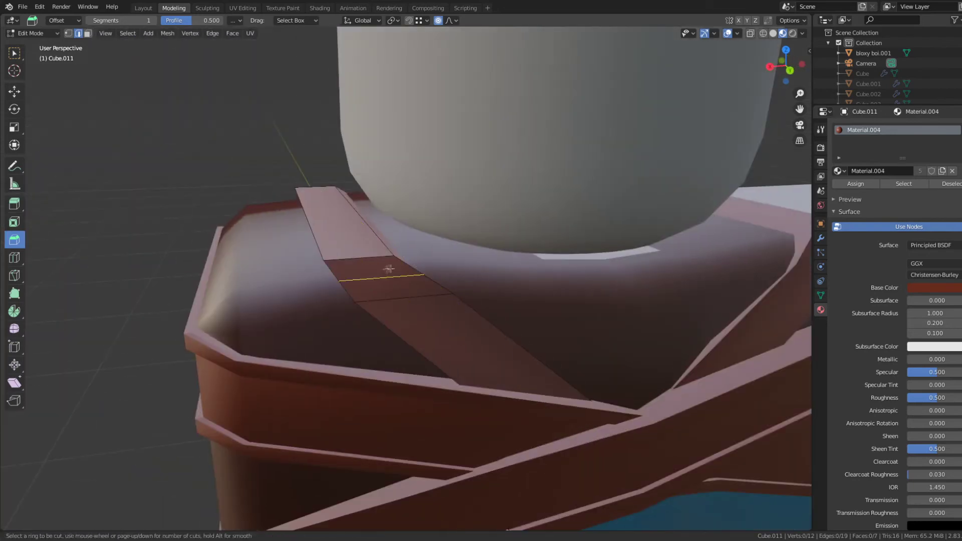
{"action": "left_click_drag", "start_coordinate": [386, 272], "coordinate": [375, 279]}
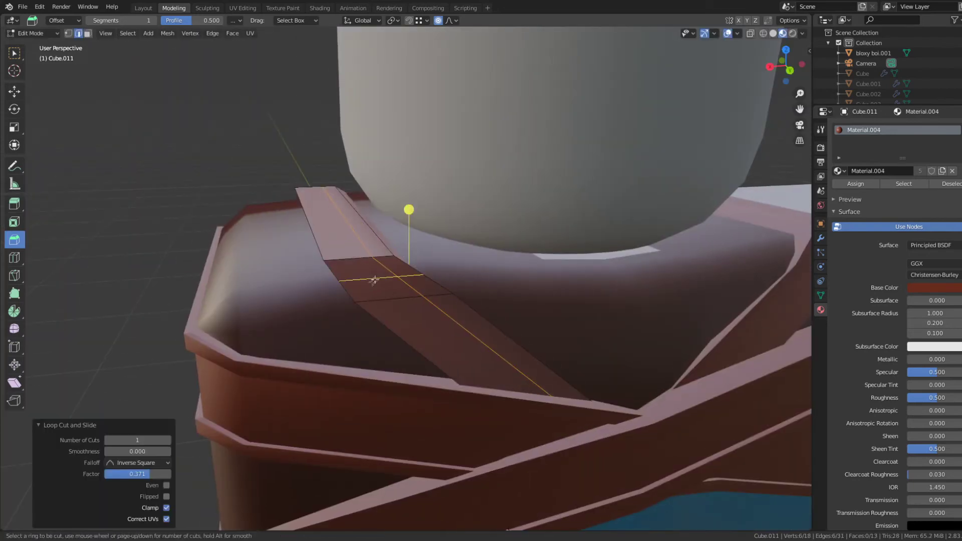
{"action": "left_click", "coordinate": [382, 315]}
- Extrude the shoulder strap's two border face loops outward along normals by about 0.0198 m
{"action": "key", "text": "3"}
{"action": "left_click", "coordinate": [376, 255]}
{"action": "key", "text": "alt+e"}
{"action": "left_click", "coordinate": [330, 261]}
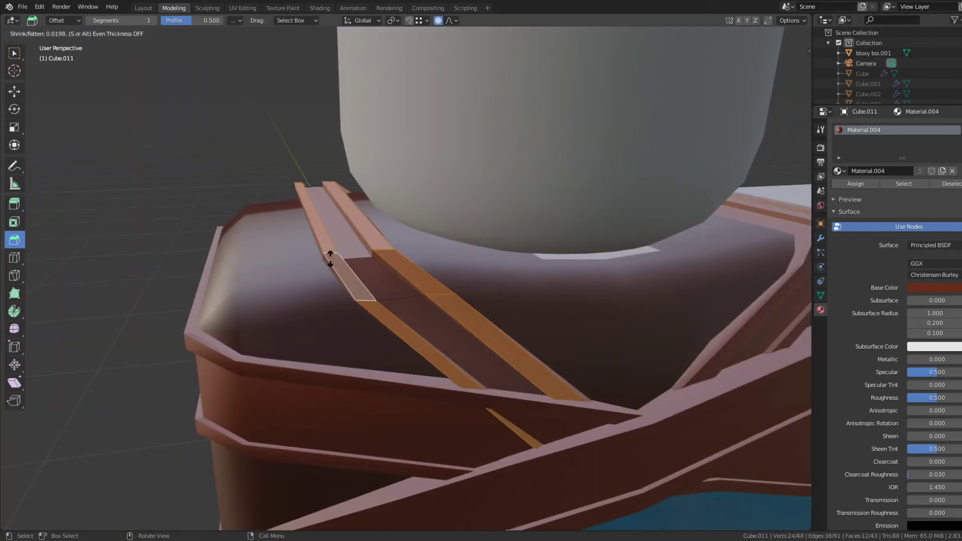
{"action": "left_click", "coordinate": [330, 260]}
- Examine the shoulder strap's raised borders and bend in object, wireframe and solid views
{"action": "left_click", "coordinate": [387, 279]}
{"action": "key", "text": "Tab"}
{"action": "scroll", "coordinate": [515, 316], "scroll_direction": "down", "scroll_amount": 3}
{"action": "key", "text": "Tab"}
{"action": "middle_click_drag", "start_coordinate": [516, 315], "coordinate": [591, 378]}
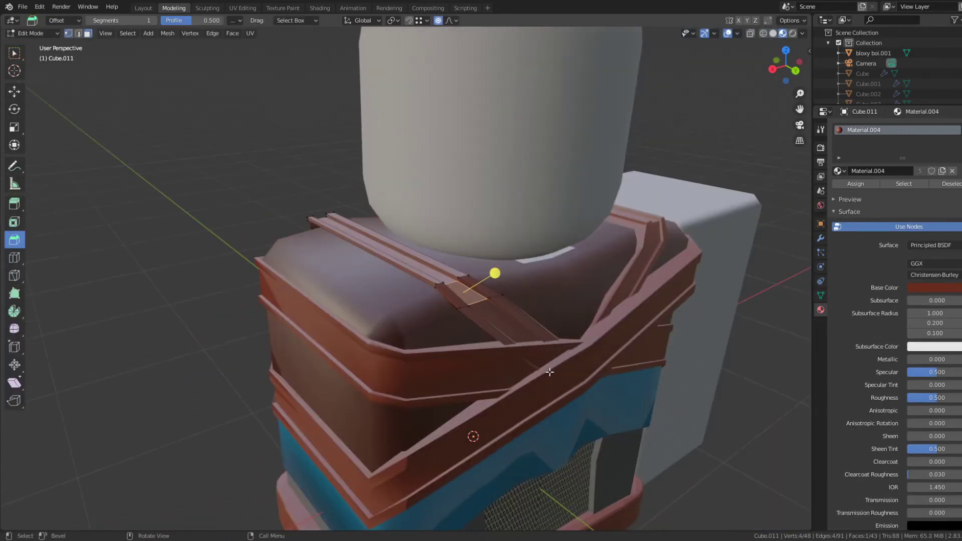
{"action": "key", "text": "1"}
{"action": "key", "text": "shift+z"}
{"action": "key", "text": "shift+z"}
{"action": "left_click", "coordinate": [655, 331]}
{"action": "key", "text": "Tab"}
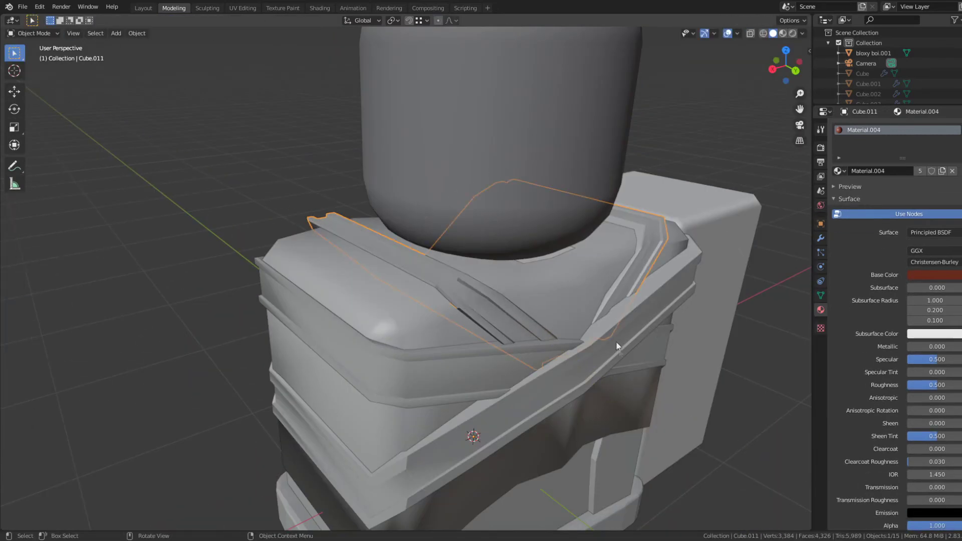
- Switch the viewport to material preview and fill the first gap at the shoulder strap's end with a face
{"action": "key", "text": "z"}
{"action": "middle_click_drag", "start_coordinate": [616, 346], "coordinate": [502, 280]}
{"action": "left_click", "coordinate": [672, 178]}
{"action": "middle_click_drag", "start_coordinate": [672, 177], "coordinate": [531, 223]}
{"action": "scroll", "coordinate": [470, 281], "scroll_direction": "up", "scroll_amount": 3}
{"action": "key", "text": "Tab"}
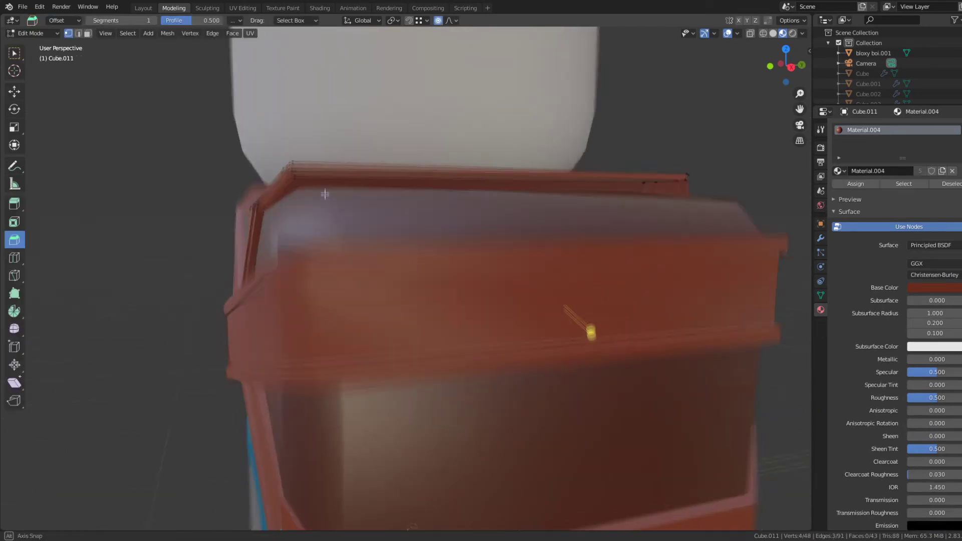
{"action": "key", "text": "3"}
{"action": "middle_click_drag", "start_coordinate": [327, 189], "coordinate": [397, 233]}
{"action": "middle_click_drag", "start_coordinate": [663, 218], "coordinate": [591, 223]}
{"action": "left_click", "coordinate": [690, 228], "text": "shift"}
{"action": "left_click", "coordinate": [725, 244], "text": "shift"}
{"action": "key", "text": "f"}
- Fill the remaining gap at the shoulder strap's end with another face
{"action": "left_click", "coordinate": [645, 234]}
{"action": "middle_click_drag", "start_coordinate": [651, 240], "coordinate": [596, 210]}
{"action": "left_click", "coordinate": [698, 331], "text": "shift"}
{"action": "key", "text": "f"}
{"action": "key", "text": "Tab"}
- Move the crossed chest strap's upper edge along Y by about 0.02 m with proportional editing
{"action": "left_click", "coordinate": [671, 221]}
{"action": "left_click", "coordinate": [429, 391]}
{"action": "middle_click_drag", "start_coordinate": [391, 276], "coordinate": [437, 296]}
{"action": "key", "text": "Tab"}
{"action": "left_click", "coordinate": [436, 296]}
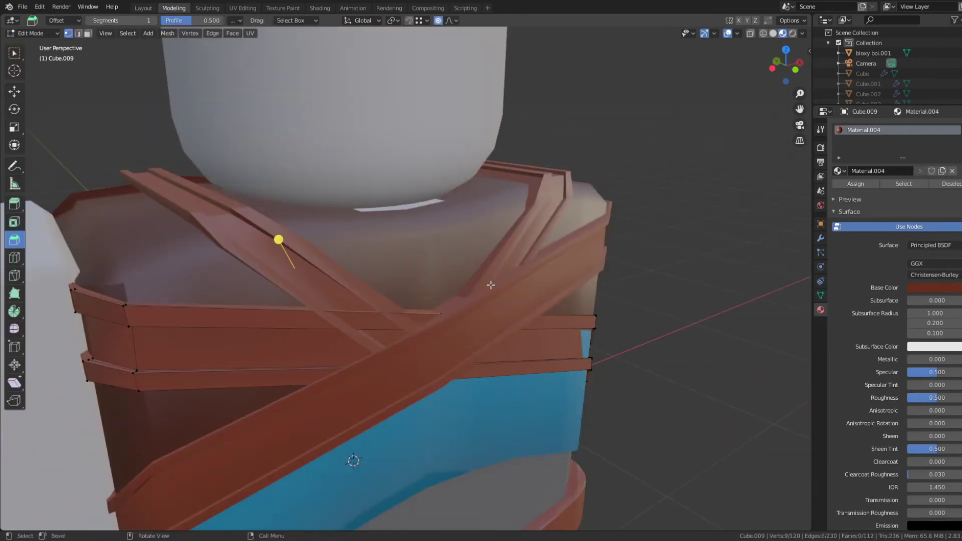
{"action": "key", "text": "g"}
{"action": "key", "text": "y"}
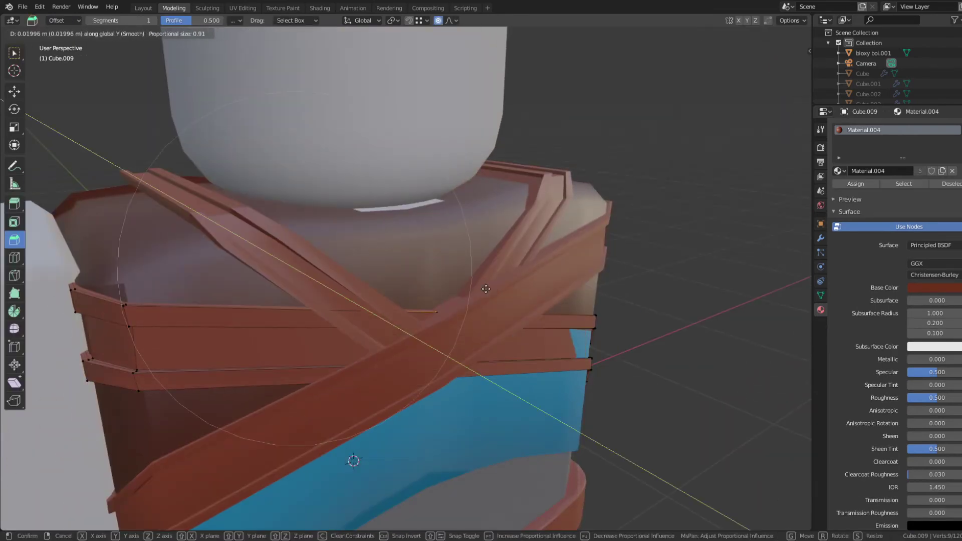
{"action": "left_click", "coordinate": [486, 289]}
- Move the crossed chest strap's edge loop outward where the blue cloth pokes through it
{"action": "key", "text": "Tab"}
{"action": "left_click", "coordinate": [664, 263]}
{"action": "middle_click_drag", "start_coordinate": [664, 262], "coordinate": [601, 231]}
{"action": "left_click", "coordinate": [579, 350]}
{"action": "key", "text": "Tab"}
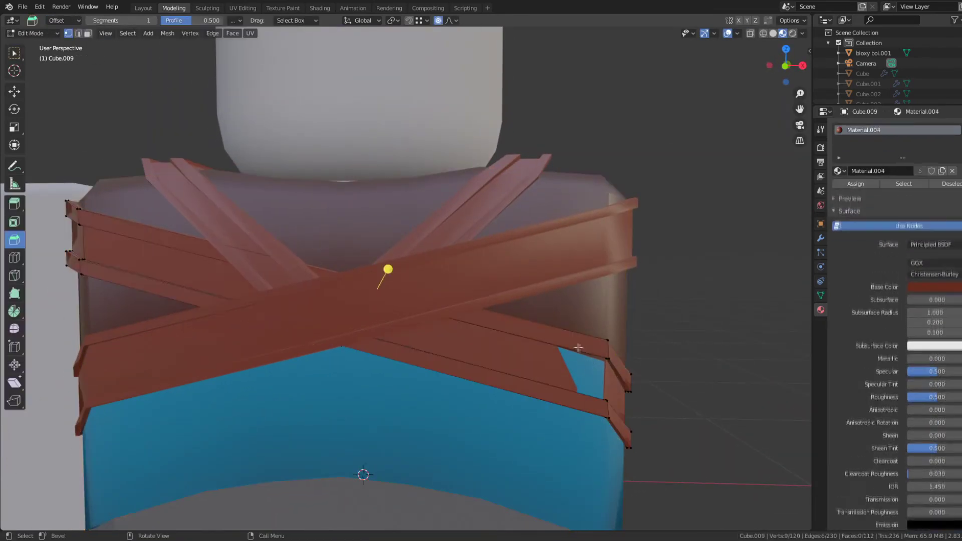
{"action": "left_click", "coordinate": [578, 347], "text": "alt"}
{"action": "key", "text": "g"}
{"action": "left_click", "coordinate": [664, 326]}
{"action": "middle_click_drag", "start_coordinate": [663, 326], "coordinate": [576, 281]}
{"action": "left_click", "coordinate": [558, 324]}
{"action": "key", "text": "Tab"}
- Add lengthwise cuts near both borders of the upper waist belt and extrude the border faces outward along their normals
{"action": "scroll", "coordinate": [515, 312], "scroll_direction": "down", "scroll_amount": 6}
{"action": "left_click", "coordinate": [556, 221]}
{"action": "left_click", "coordinate": [781, 68]}
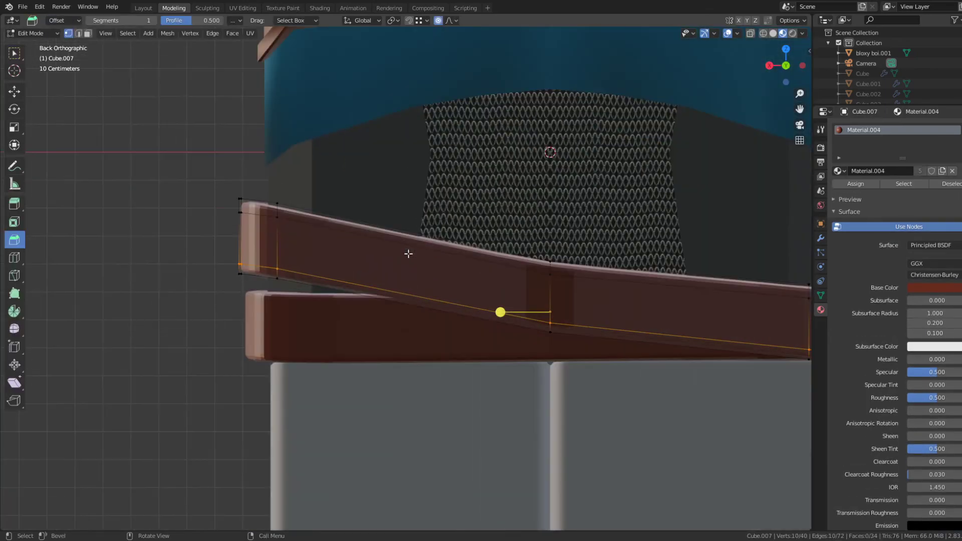
{"action": "left_click", "coordinate": [551, 268]}
{"action": "left_click", "coordinate": [415, 239]}
{"action": "key", "text": "alt+e"}
{"action": "left_click", "coordinate": [551, 273]}
{"action": "left_click", "coordinate": [551, 267]}
{"action": "left_click", "coordinate": [550, 330]}
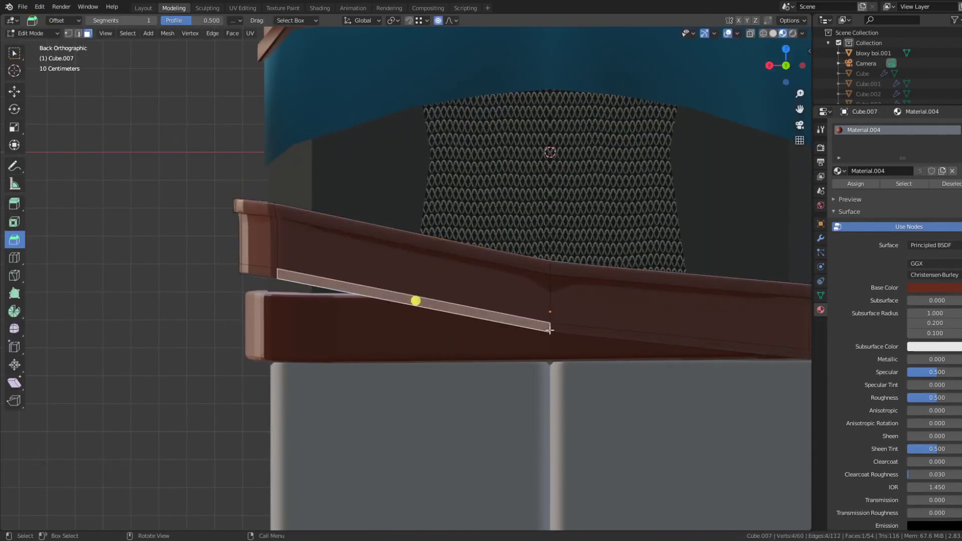
{"action": "left_click", "coordinate": [550, 324]}
- Extrude the lower waist belt's upper and lower border face loops outward along normals by about 0.0293 m
{"action": "key", "text": "Tab"}
{"action": "left_click", "coordinate": [546, 341]}
{"action": "key", "text": "Tab"}
{"action": "left_click", "coordinate": [291, 302]}
{"action": "key", "text": "alt+e"}
{"action": "left_click", "coordinate": [286, 301]}
{"action": "left_click", "coordinate": [282, 295]}
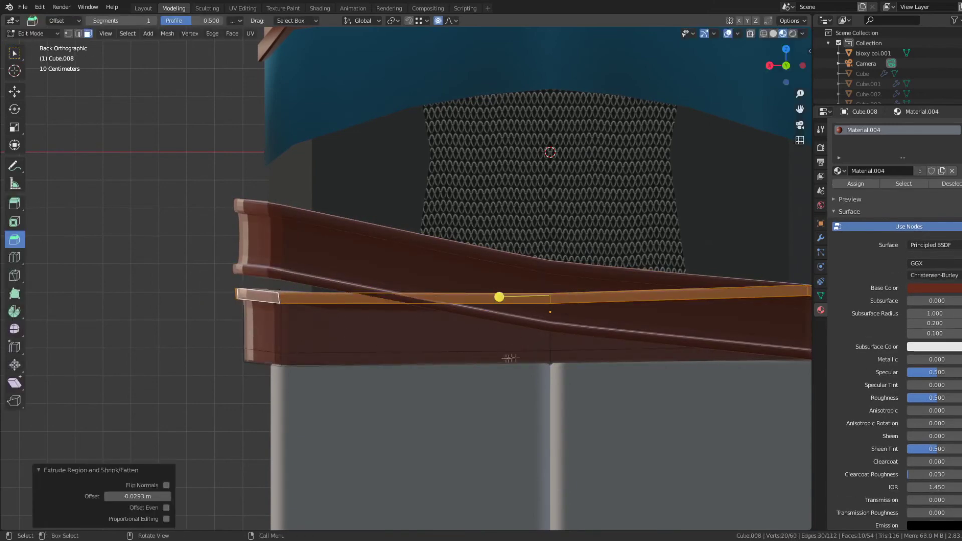
{"action": "double_click", "coordinate": [549, 357]}
{"action": "key", "text": "alt+e"}
{"action": "left_click", "coordinate": [549, 356]}
{"action": "left_click", "coordinate": [551, 337]}
- Shift the selected part of the lower waist belt along Y
{"action": "middle_click_drag", "start_coordinate": [551, 339], "coordinate": [664, 320]}
{"action": "key", "text": "g"}
{"action": "key", "text": "y"}
{"action": "left_click", "coordinate": [593, 328]}
{"action": "key", "text": "Tab"}
- Scale the lower waist belt to fit and inspect its corner beside the upper belt
{"action": "left_click", "coordinate": [598, 342]}
{"action": "key", "text": "s"}
{"action": "middle_click_drag", "start_coordinate": [601, 338], "coordinate": [624, 428]}
{"action": "left_click", "coordinate": [692, 308]}
{"action": "key", "text": "Tab"}
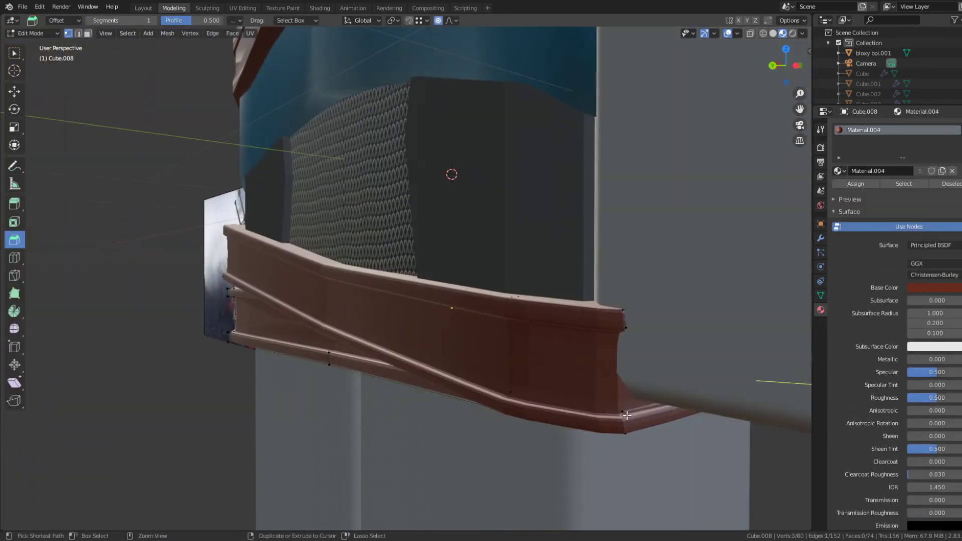
{"action": "left_click", "coordinate": [651, 408]}
{"action": "mouse_move", "coordinate": [651, 407]}
{"action": "middle_mouse_down"}
{"action": "mouse_move", "coordinate": [430, 397]}
{"action": "mouse_move", "coordinate": [647, 395]}
{"action": "middle_mouse_up"}
{"action": "key", "text": "Tab"}
{"action": "scroll", "coordinate": [645, 391], "scroll_direction": "down", "scroll_amount": 4}
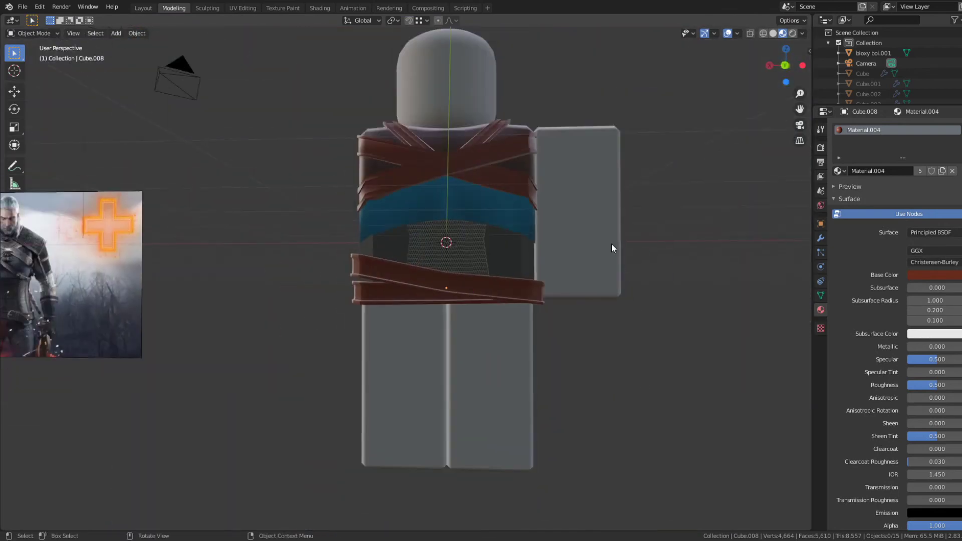
- Move the crossed chest strap's upper edge near the chest centre along Y by about 0.015 m
{"action": "left_click", "coordinate": [785, 65]}
{"action": "middle_click_drag", "start_coordinate": [608, 123], "coordinate": [611, 193], "text": "shift"}
{"action": "scroll", "coordinate": [501, 205], "scroll_direction": "up", "scroll_amount": 3}
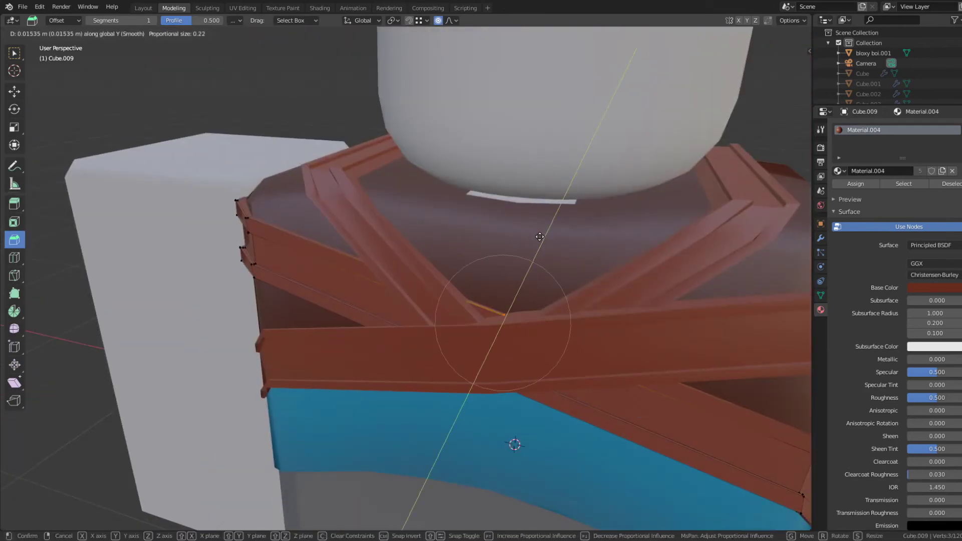
{"action": "left_click", "coordinate": [540, 237]}
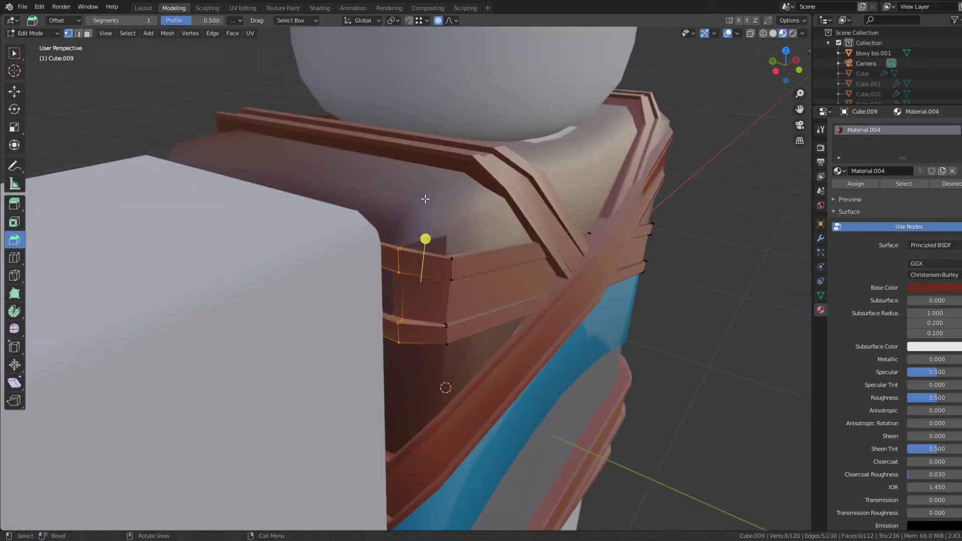
- Shift the crossed strap's edge loop near the armpit along X
{"action": "left_click", "coordinate": [421, 202]}
{"action": "middle_click_drag", "start_coordinate": [421, 200], "coordinate": [536, 226]}
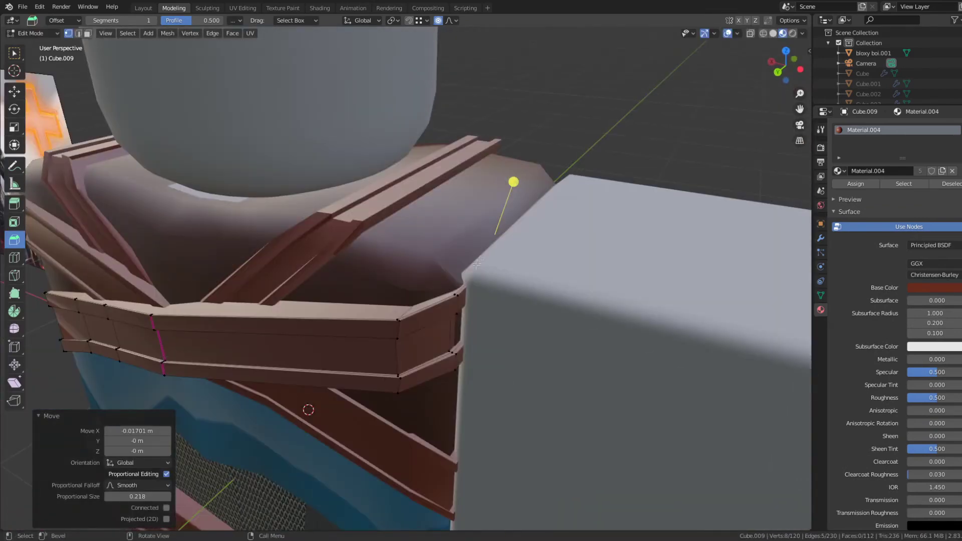
{"action": "left_click_drag", "start_coordinate": [434, 388], "coordinate": [496, 255]}
{"action": "key", "text": "g"}
{"action": "key", "text": "x"}
{"action": "left_click", "coordinate": [500, 251]}
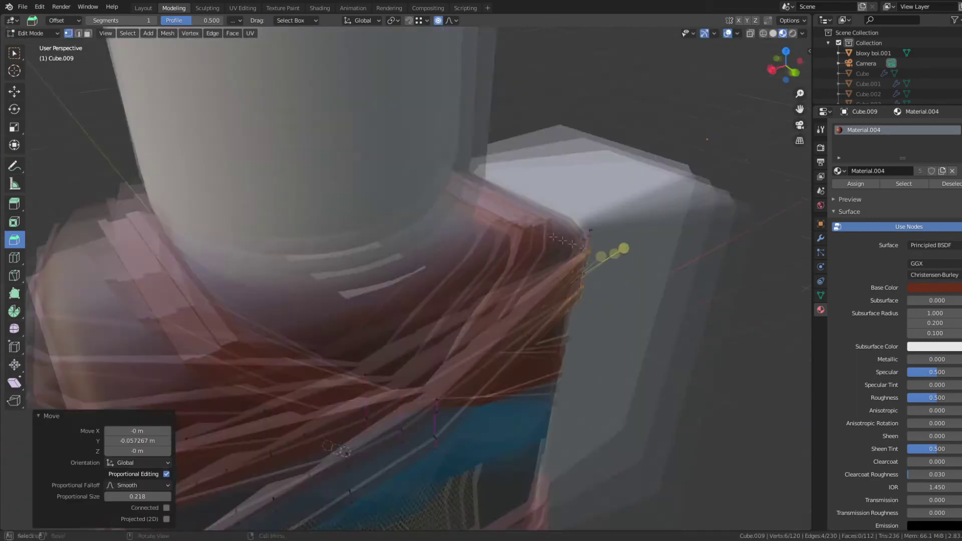
- Move the crossed strap's edge loop between its side corner and the chest centre along Y by about -0.053 m
{"action": "key", "text": "g"}
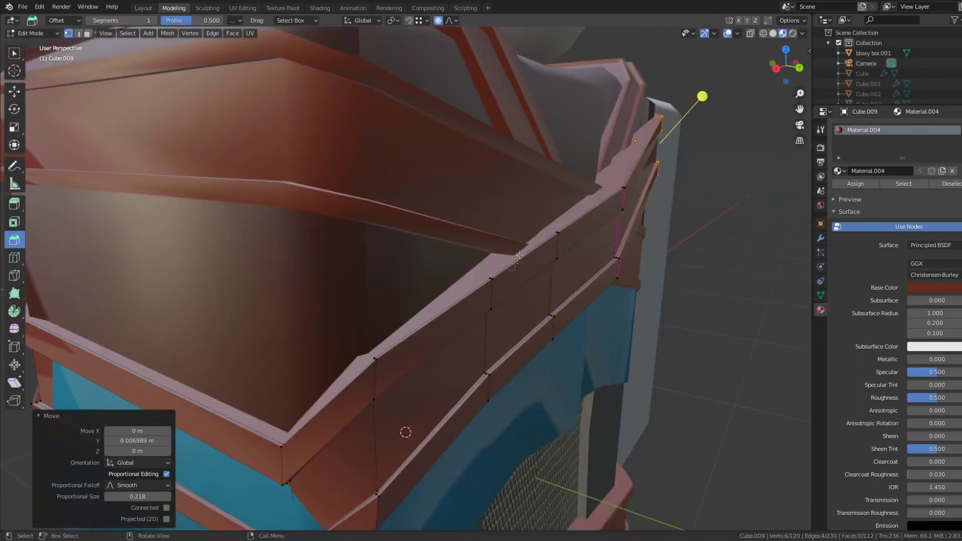
{"action": "key", "text": "g"}
{"action": "key", "text": "y"}
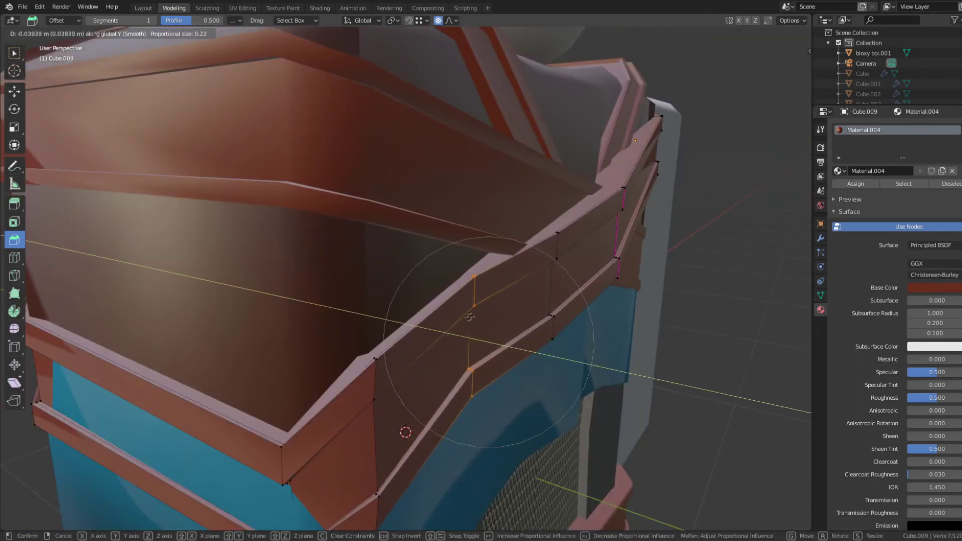
{"action": "left_click", "coordinate": [481, 301]}
- Adjust the neighbouring edge loop of the crossed strap along Y and add a loop cut between the two loops
{"action": "left_click_drag", "start_coordinate": [433, 219], "coordinate": [520, 402]}
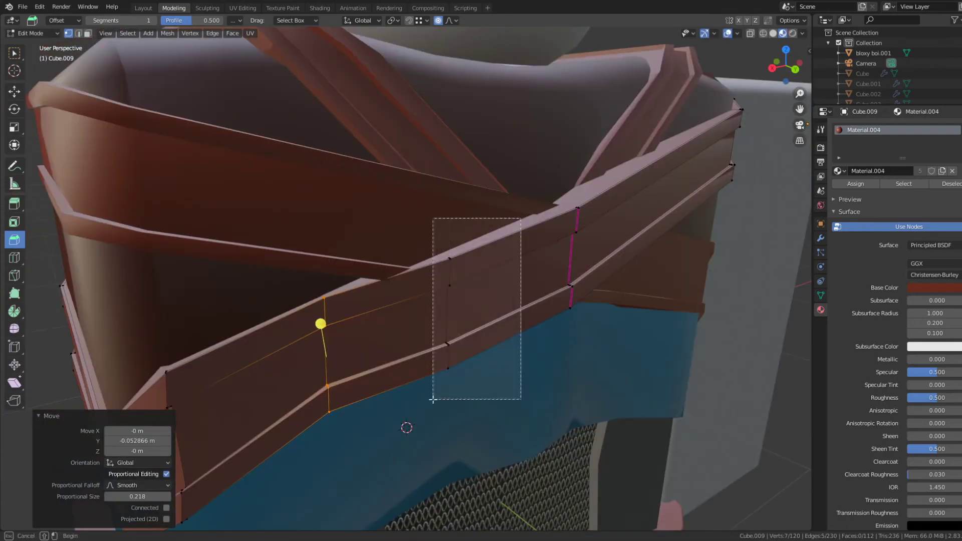
{"action": "key", "text": "g"}
{"action": "key", "text": "y"}
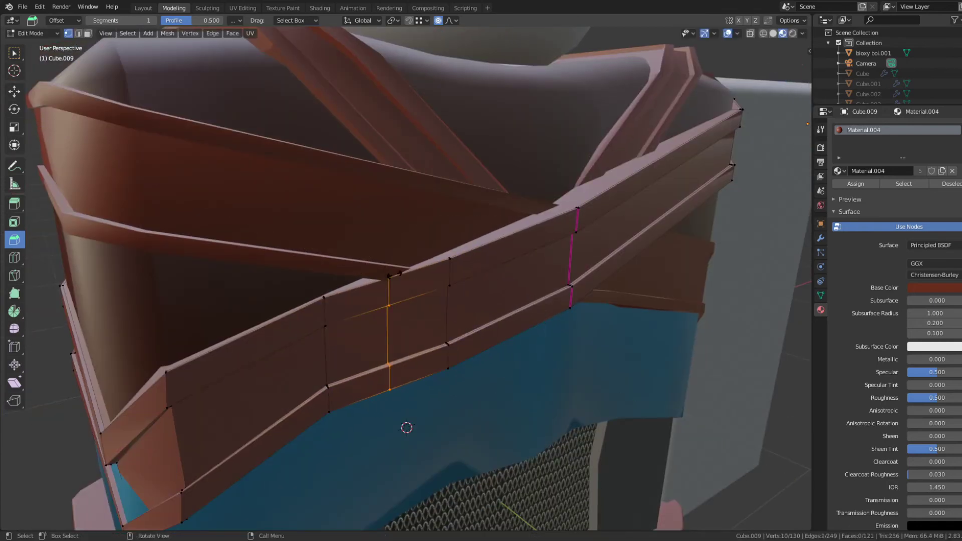
{"action": "left_click", "coordinate": [394, 274]}
- Move the crossed strap's edge loop nearest the chest centre along X, adjusting it along Y as well
{"action": "key", "text": "g"}
{"action": "key", "text": "x"}
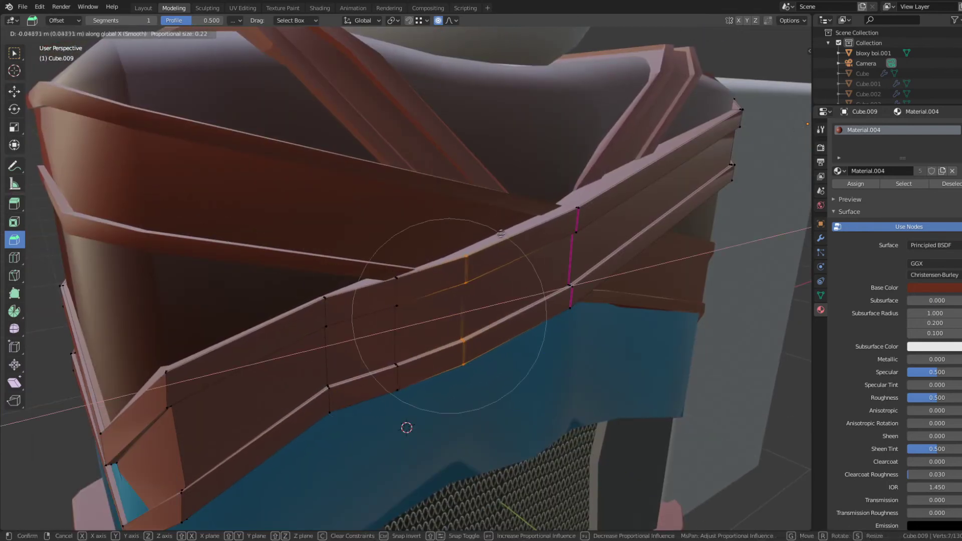
{"action": "left_click", "coordinate": [510, 230]}
{"action": "key", "text": "g"}
{"action": "key", "text": "y"}
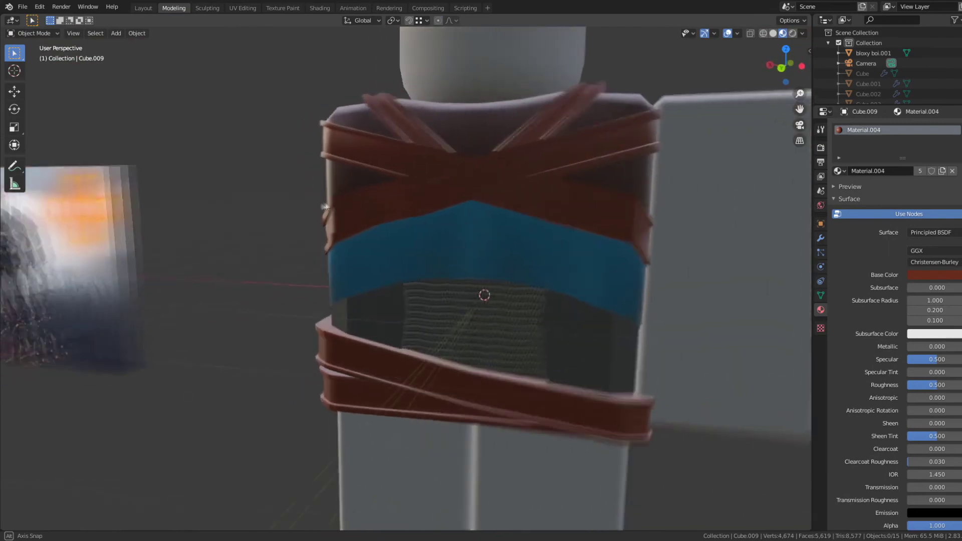
- Adjust the height of the crossed strap's edge loops along Z in the back orthographic view
{"action": "middle_click_drag", "start_coordinate": [325, 207], "coordinate": [342, 203]}
{"action": "middle_click_drag", "start_coordinate": [467, 201], "coordinate": [427, 280], "text": "shift"}
{"action": "left_click", "coordinate": [427, 281]}
{"action": "left_click", "coordinate": [785, 66]}
{"action": "key", "text": "alt+a"}
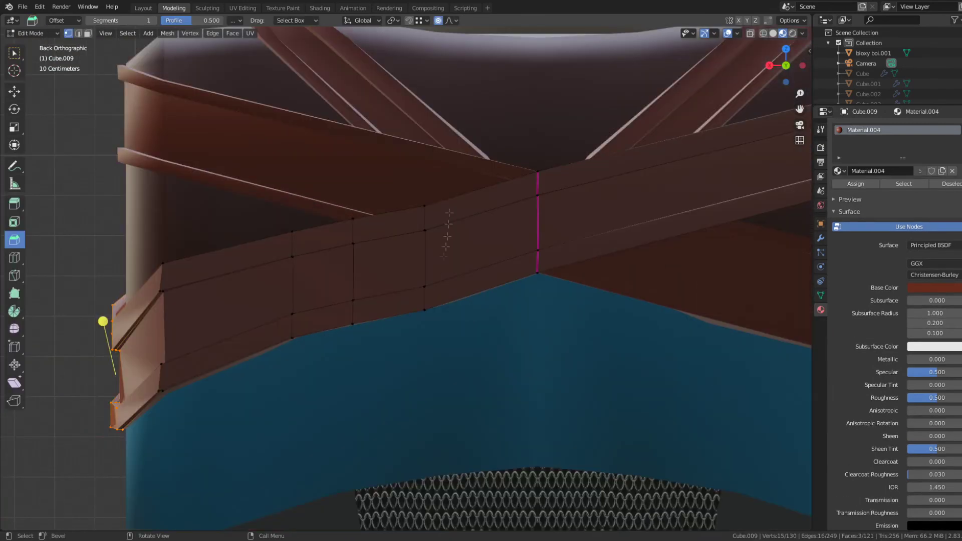
{"action": "key", "text": "g"}
{"action": "key", "text": "z"}
{"action": "left_click_drag", "start_coordinate": [386, 199], "coordinate": [338, 358]}
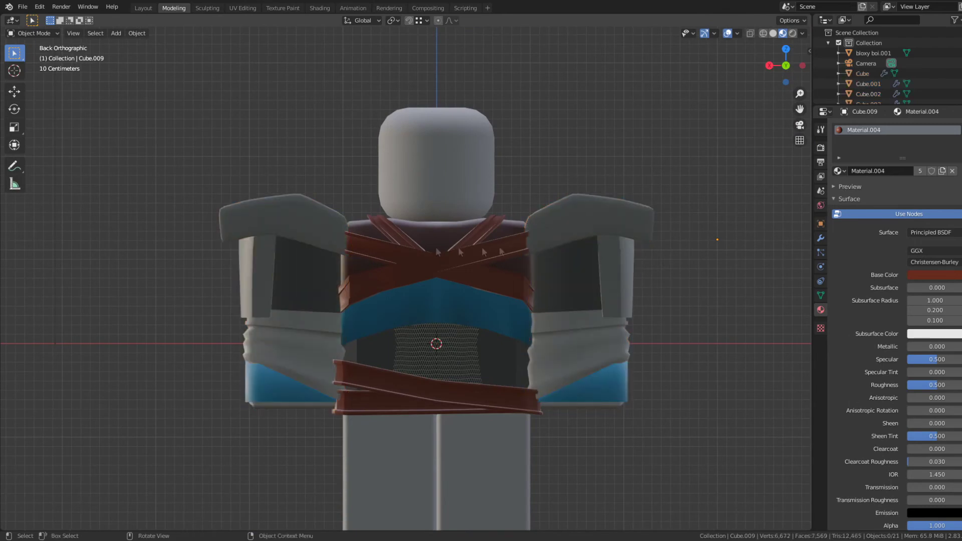
- Compare the character's arm and chest pieces with the Witcher reference image, zooming in on the costume details
{"action": "left_click", "coordinate": [308, 321]}
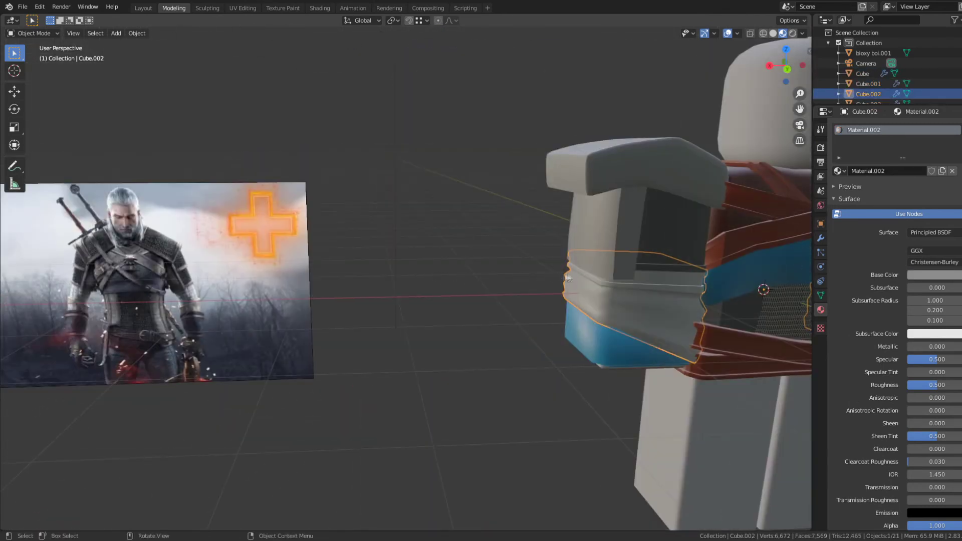
{"action": "middle_click_drag", "start_coordinate": [568, 277], "coordinate": [320, 318], "text": "shift"}
{"action": "middle_click_drag", "start_coordinate": [425, 256], "coordinate": [543, 321]}
{"action": "left_click", "coordinate": [616, 256]}
{"action": "scroll", "coordinate": [462, 241], "scroll_direction": "down", "scroll_amount": 3}
{"action": "scroll", "coordinate": [381, 279], "scroll_direction": "up", "scroll_amount": 4}
{"action": "scroll", "coordinate": [368, 275], "scroll_direction": "down", "scroll_amount": 6}
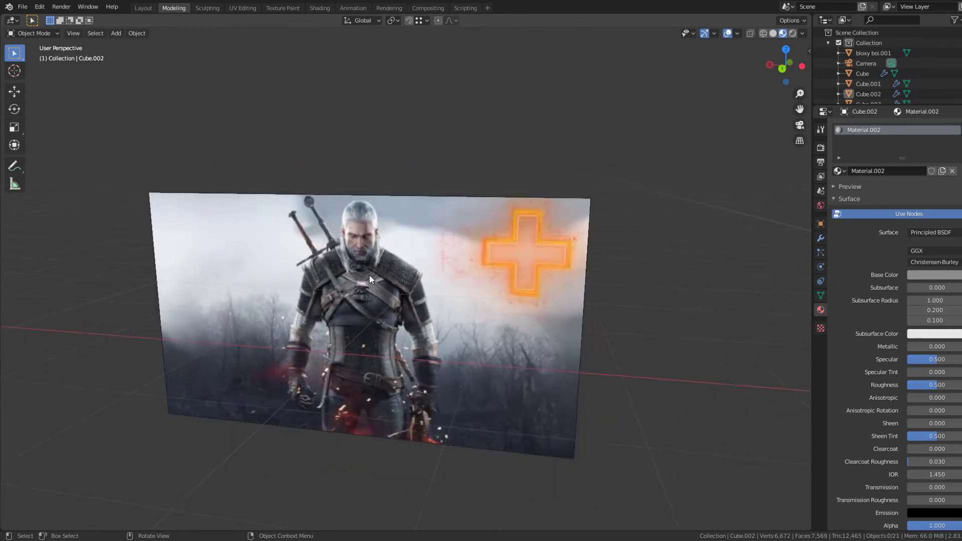
{"action": "middle_click_drag", "start_coordinate": [661, 281], "coordinate": [386, 271], "text": "shift"}
{"action": "left_click", "coordinate": [783, 68]}
{"action": "scroll", "coordinate": [560, 299], "scroll_direction": "up", "scroll_amount": 8}
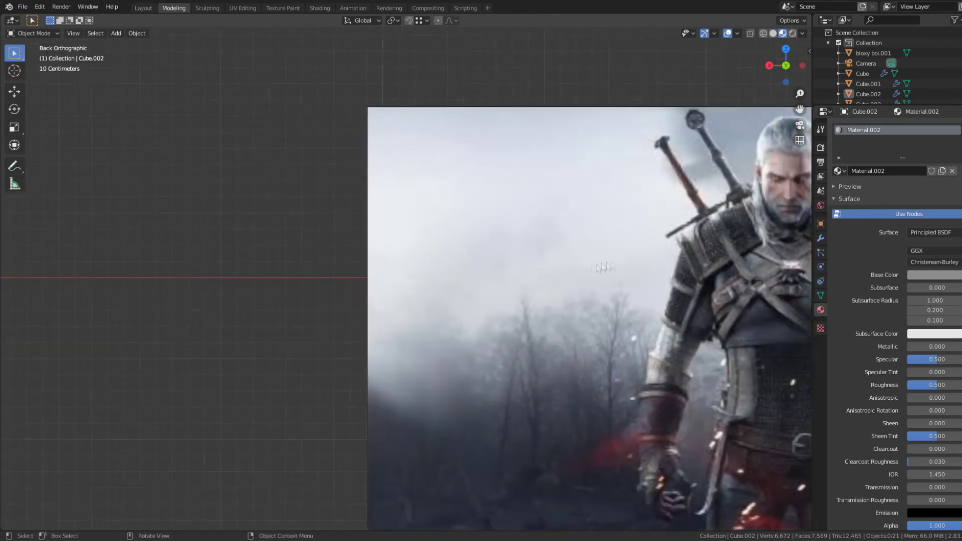
{"action": "scroll", "coordinate": [582, 251], "scroll_direction": "down", "scroll_amount": 8}
{"action": "middle_click_drag", "start_coordinate": [582, 252], "coordinate": [440, 253], "text": "shift"}
{"action": "scroll", "coordinate": [474, 237], "scroll_direction": "up", "scroll_amount": 3}
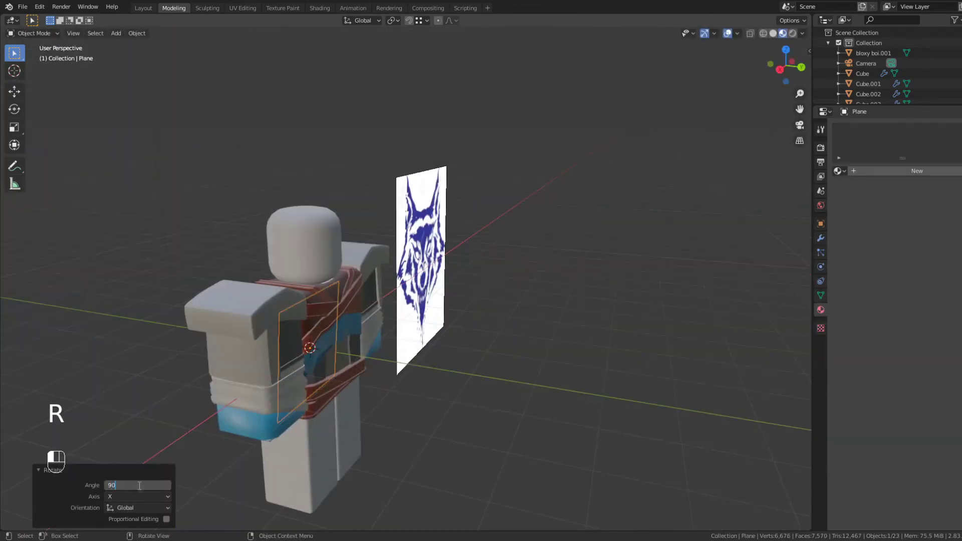
- Move the upright plane over the wolf-head reference image and scale it up to about 1.8 times
{"action": "key", "text": "g"}
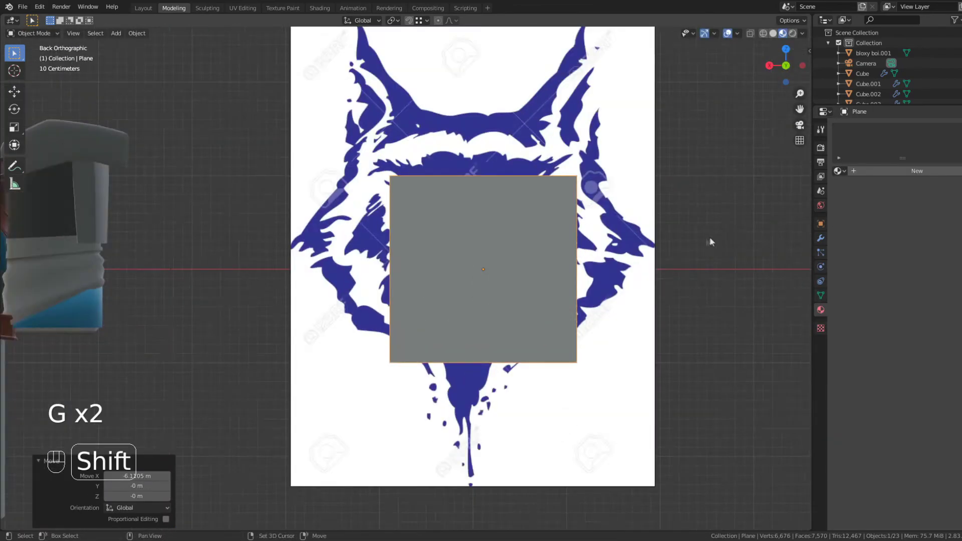
{"action": "key", "text": "g"}
{"action": "key", "text": "s"}
{"action": "key", "text": "s"}
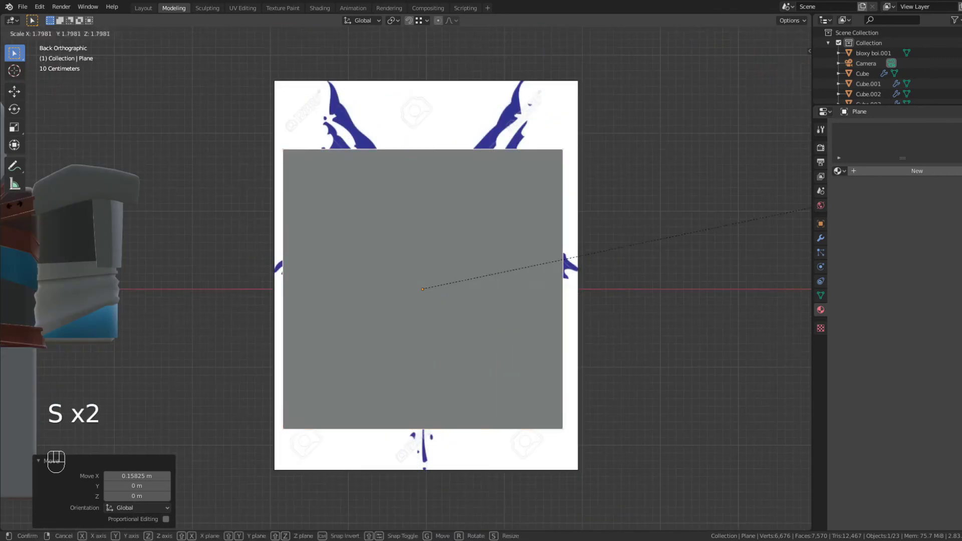
- Split the plane vertically down the middle with a loop cut and delete one half
{"action": "key", "text": "Tab"}
{"action": "key", "text": "ctrl+r"}
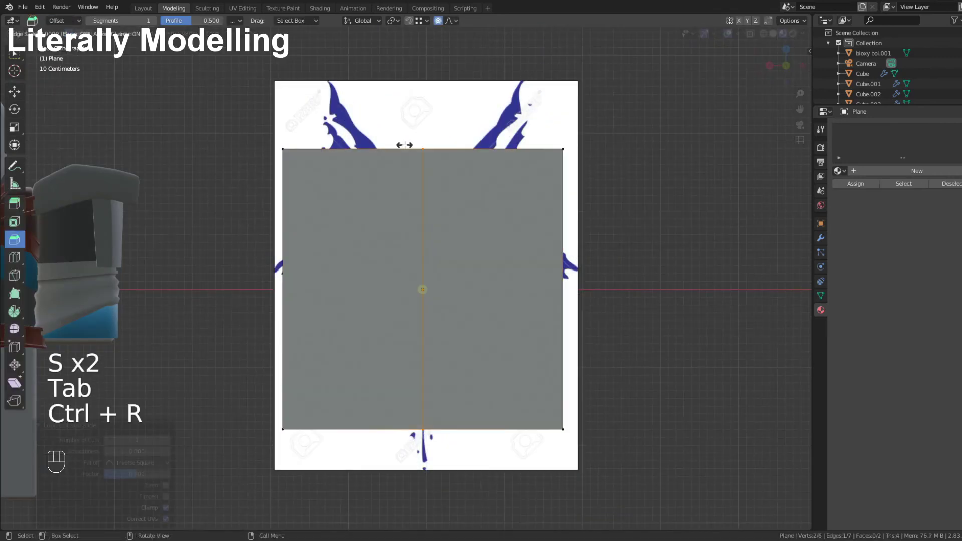
{"action": "key", "text": "1"}
{"action": "left_click_drag", "start_coordinate": [584, 118], "coordinate": [494, 480]}
{"action": "key", "text": "x"}
{"action": "left_click", "coordinate": [605, 187]}
{"action": "key", "text": "ctrl+z"}
{"action": "key", "text": "x"}
{"action": "left_click", "coordinate": [615, 128]}
- Add a Mirror modifier to the remaining half of the plane
{"action": "left_click", "coordinate": [820, 238]}
{"action": "left_click", "coordinate": [857, 128]}
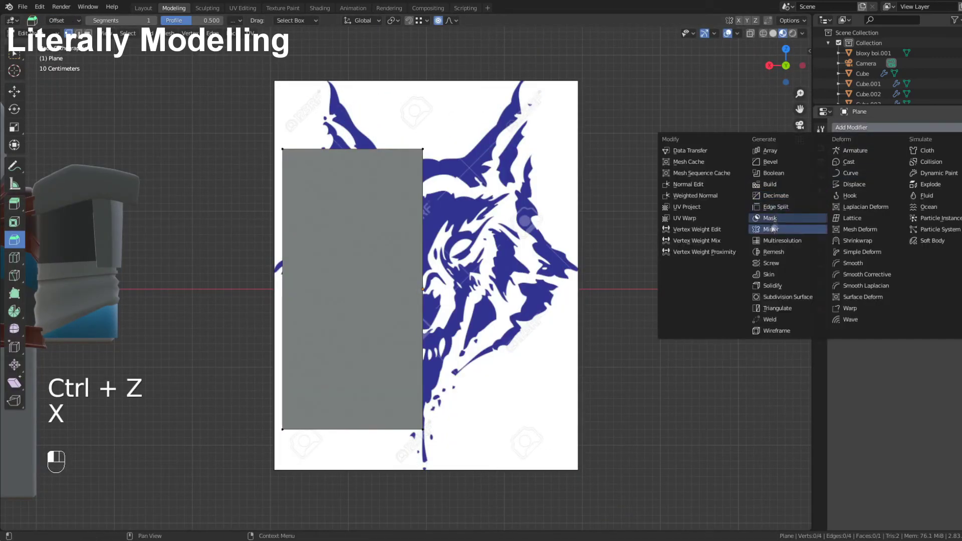
{"action": "left_click", "coordinate": [774, 229]}
- Move the half plane's outer and central top vertices onto the wolf's forehead outline
{"action": "middle_click_drag", "start_coordinate": [310, 171], "coordinate": [313, 164], "text": "shift"}
{"action": "left_click", "coordinate": [283, 146]}
{"action": "key", "text": "g"}
{"action": "left_click", "coordinate": [384, 167]}
{"action": "key", "text": "g"}
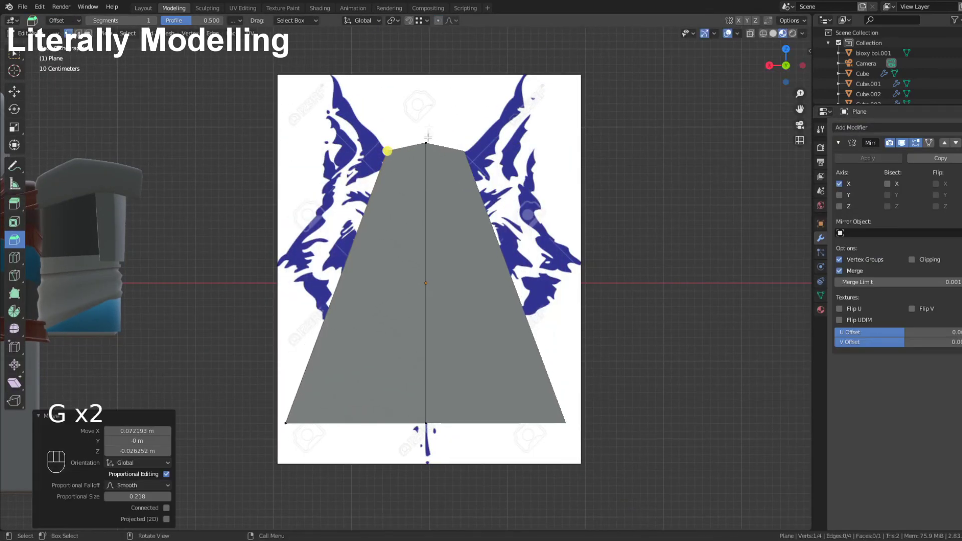
{"action": "left_click", "coordinate": [427, 136]}
{"action": "key", "text": "g"}
{"action": "middle_click", "coordinate": [428, 141]}
{"action": "left_click", "coordinate": [430, 146]}
- Reposition the upper outer vertex along the forehead and bring the lower outer corner in to the wolf's jaw
{"action": "left_click", "coordinate": [393, 142]}
{"action": "key", "text": "g"}
{"action": "left_click", "coordinate": [381, 184]}
{"action": "left_click", "coordinate": [246, 442]}
{"action": "key", "text": "g"}
{"action": "left_click", "coordinate": [347, 384]}
- Extrude the mesh's outer edge outward into new strips, raising the first strip's lower vertex by about 0.15 m onto the jaw outline
{"action": "left_click", "coordinate": [405, 157], "text": "shift"}
{"action": "key", "text": "e"}
{"action": "left_click", "coordinate": [383, 149]}
{"action": "left_click", "coordinate": [367, 358]}
{"action": "key", "text": "g"}
{"action": "left_click", "coordinate": [368, 346]}
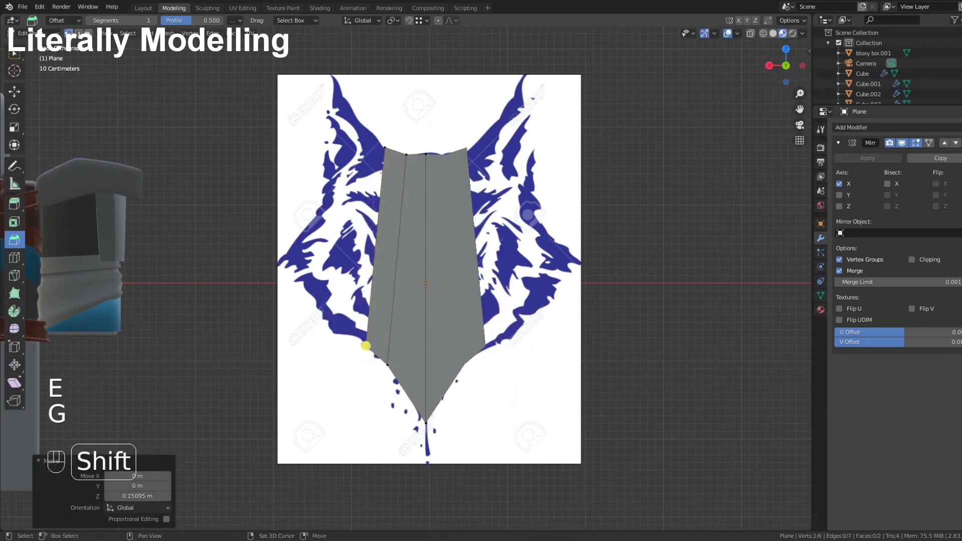
{"action": "key", "text": "e"}
{"action": "left_click", "coordinate": [343, 210]}
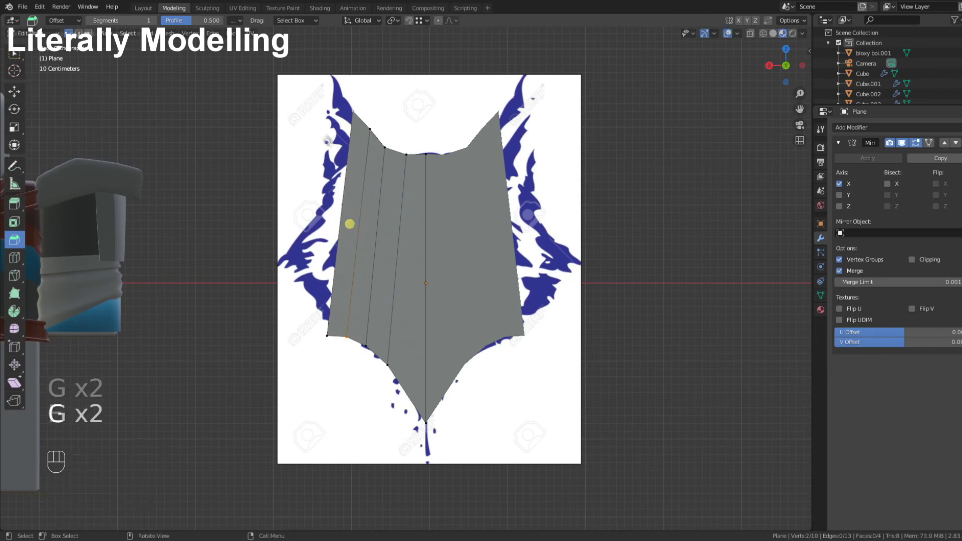
- Extrude the mesh's outer edge into four further strips that follow the jaw outline out to the wolf's cheek tip
{"action": "key", "text": "e"}
{"action": "left_click", "coordinate": [310, 304]}
{"action": "key", "text": "e"}
{"action": "left_click", "coordinate": [295, 287]}
{"action": "key", "text": "e"}
{"action": "key", "text": "e"}
{"action": "left_click", "coordinate": [261, 252]}
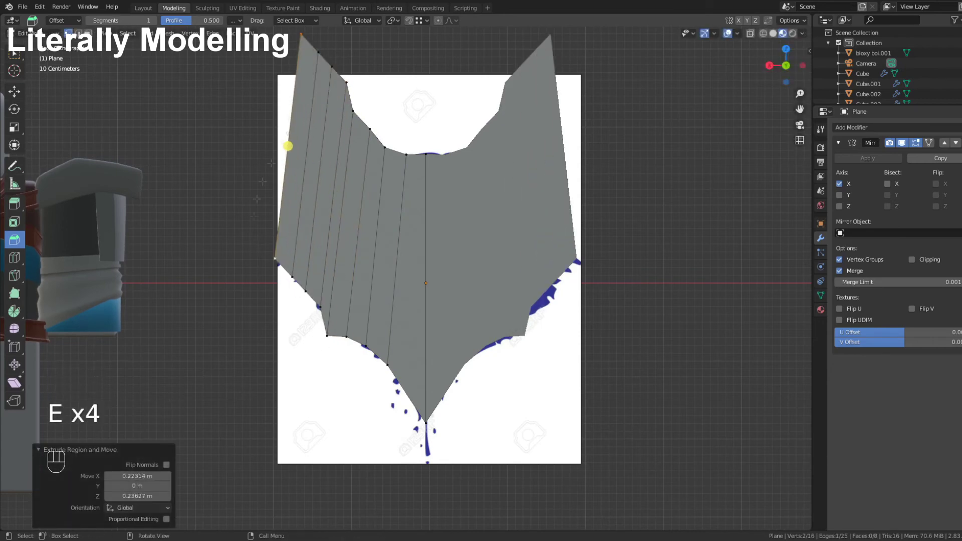
- Fit the strips' upper vertices onto the wolf's ear outline and delete the surplus outer vertices
{"action": "key", "text": "z"}
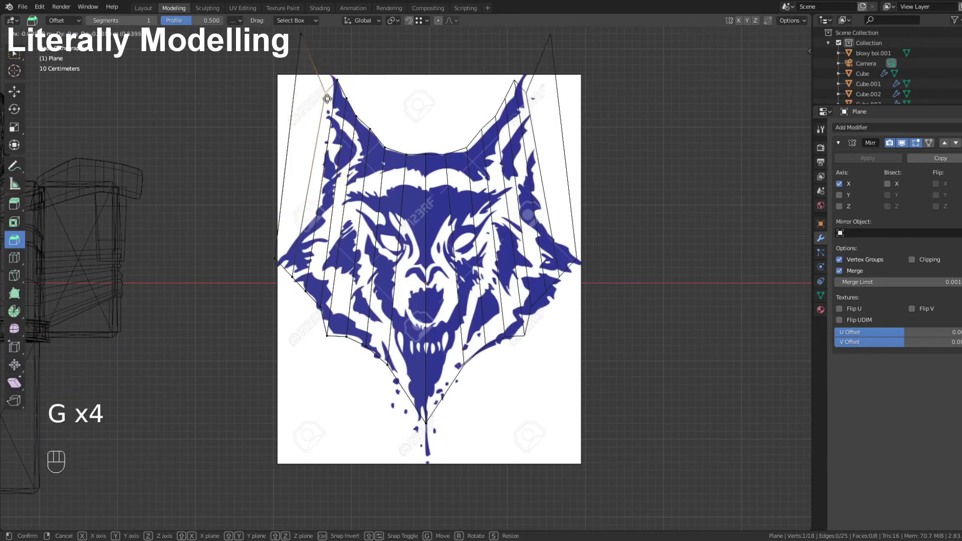
{"action": "key", "text": "x"}
{"action": "left_click", "coordinate": [292, 271]}
- Cut three edge loops across the strips and move the outer vertices onto the ear's outline
{"action": "key", "text": "z"}
{"action": "key", "text": "ctrl+r"}
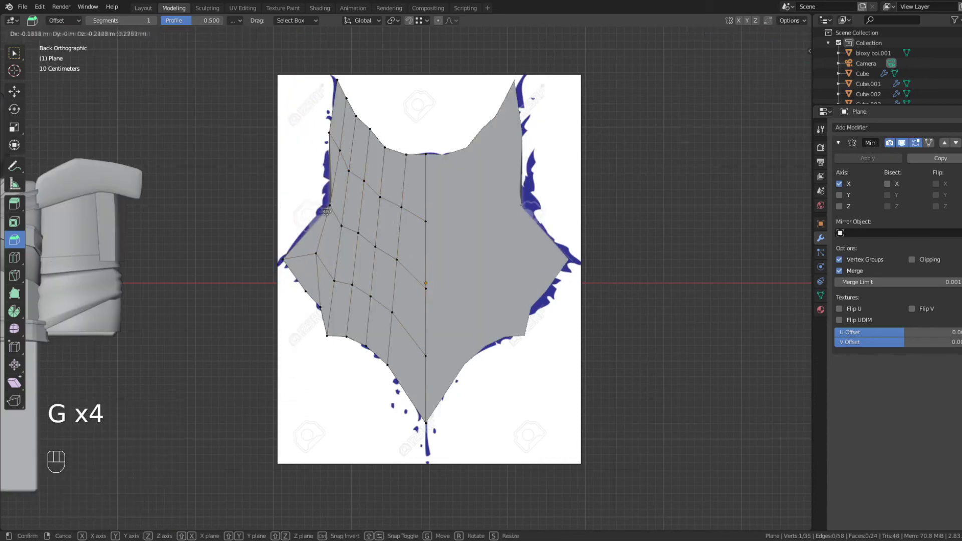
{"action": "left_click", "coordinate": [339, 83]}
{"action": "key", "text": "g"}
{"action": "left_click", "coordinate": [326, 81]}
- Cut another edge loop across the ear and forehead and fit the side vertices to the wolf's silhouette with proportional editing
{"action": "key", "text": "ctrl+r"}
{"action": "left_click", "coordinate": [334, 128]}
{"action": "key", "text": "g"}
{"action": "left_click", "coordinate": [312, 134]}
{"action": "key", "text": "g"}
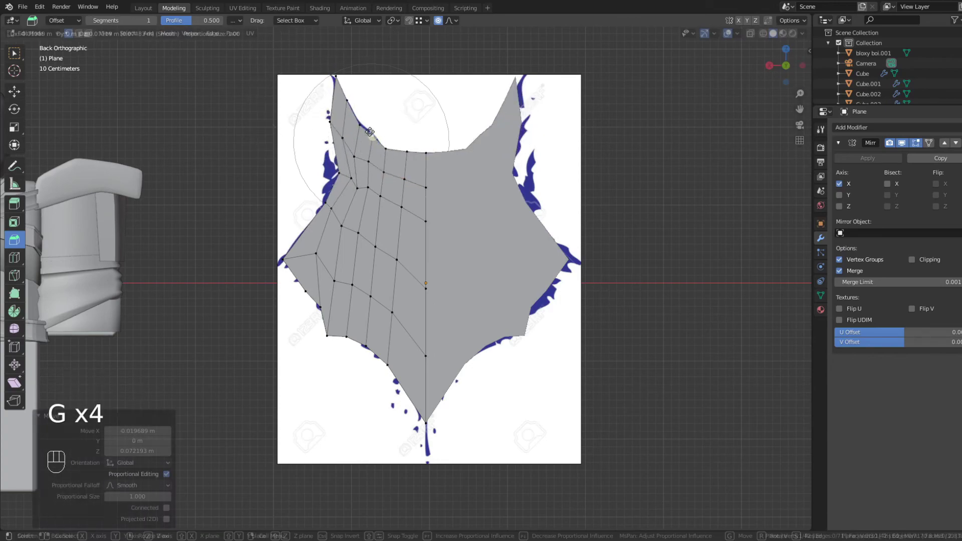
{"action": "left_click", "coordinate": [322, 205]}
{"action": "key", "text": "g"}
{"action": "left_click", "coordinate": [321, 200]}
- Raise the wolf's chin point about 0.3 m along Z with proportional editing
{"action": "scroll", "coordinate": [323, 202], "scroll_direction": "down", "scroll_amount": 4}
{"action": "middle_click_drag", "start_coordinate": [323, 202], "coordinate": [669, 163], "text": "shift"}
{"action": "scroll", "coordinate": [671, 163], "scroll_direction": "up", "scroll_amount": 10}
{"action": "scroll", "coordinate": [672, 163], "scroll_direction": "down", "scroll_amount": 10}
{"action": "middle_click_drag", "start_coordinate": [752, 161], "coordinate": [571, 95], "text": "shift"}
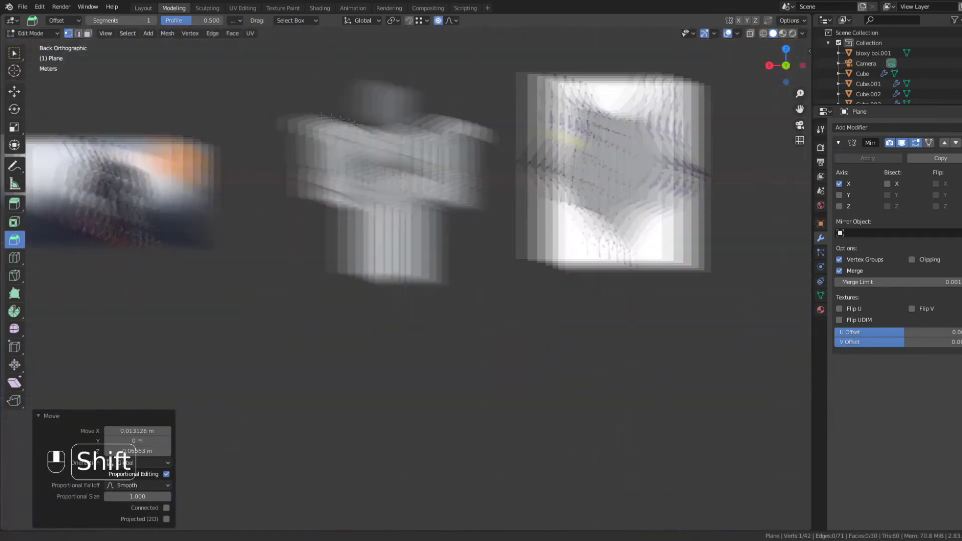
{"action": "middle_click_drag", "start_coordinate": [311, 141], "coordinate": [426, 249], "text": "shift"}
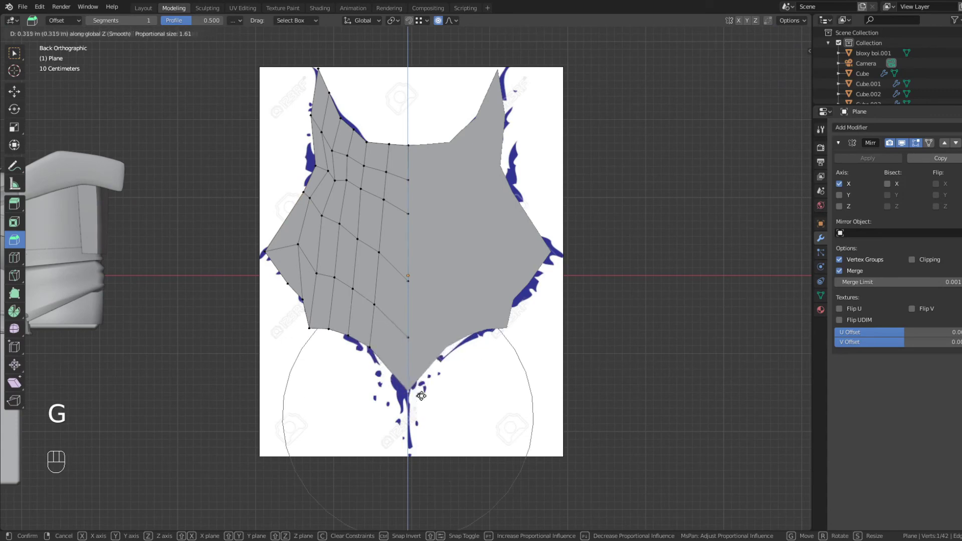
{"action": "left_click", "coordinate": [419, 392]}
- Extrude the whole wolf outline away from the reference image to give it thickness
{"action": "key", "text": "alt+e"}
{"action": "middle_click_drag", "start_coordinate": [306, 265], "coordinate": [387, 278]}
{"action": "key", "text": "e"}
{"action": "left_click", "coordinate": [591, 269]}
{"action": "middle_click_drag", "start_coordinate": [454, 270], "coordinate": [415, 267]}
- Pull the four central muzzle faces forward along Y with proportional editing
{"action": "left_click", "coordinate": [395, 260]}
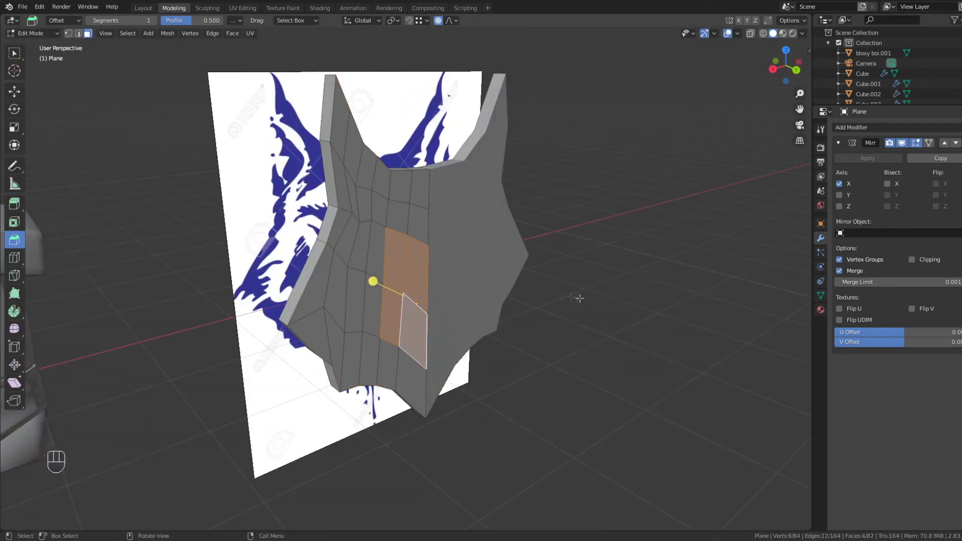
{"action": "key", "text": "g"}
{"action": "key", "text": "y"}
{"action": "left_click", "coordinate": [606, 312]}
- Extrude the central muzzle faces outward about 0.3 m to form a snout
{"action": "key", "text": "e"}
{"action": "left_click", "coordinate": [603, 316]}
{"action": "scroll", "coordinate": [583, 294], "scroll_direction": "up", "scroll_amount": 2}
{"action": "key", "text": "s"}
{"action": "right_click", "coordinate": [560, 269]}
- Enable clipping on the wolf's Mirror modifier and scale the snout's front faces
{"action": "left_click", "coordinate": [911, 260]}
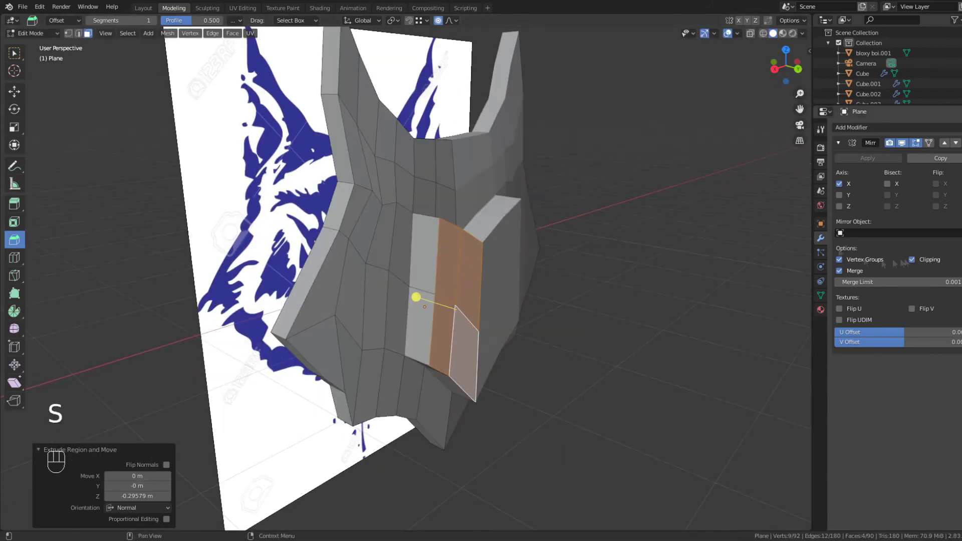
{"action": "key", "text": "s"}
{"action": "left_click", "coordinate": [604, 263]}
{"action": "key", "text": "g"}
{"action": "left_click", "coordinate": [597, 279]}
{"action": "key", "text": "ctrl+z"}
{"action": "key", "text": "g"}
{"action": "middle_click_drag", "start_coordinate": [597, 279], "coordinate": [532, 311]}
{"action": "right_click", "coordinate": [596, 270]}
- Extrude the selected snout geometry further and scale the new end
{"action": "key", "text": "1"}
{"action": "key", "text": "e"}
{"action": "left_click", "coordinate": [643, 303]}
{"action": "key", "text": "s"}
{"action": "left_click", "coordinate": [588, 317]}
{"action": "key", "text": "1"}
{"action": "key", "text": "2"}
- Add a Subdivision Surface modifier to the wolf head and move the central edge on top of the snout
{"action": "key", "text": "Tab"}
{"action": "left_click", "coordinate": [852, 127]}
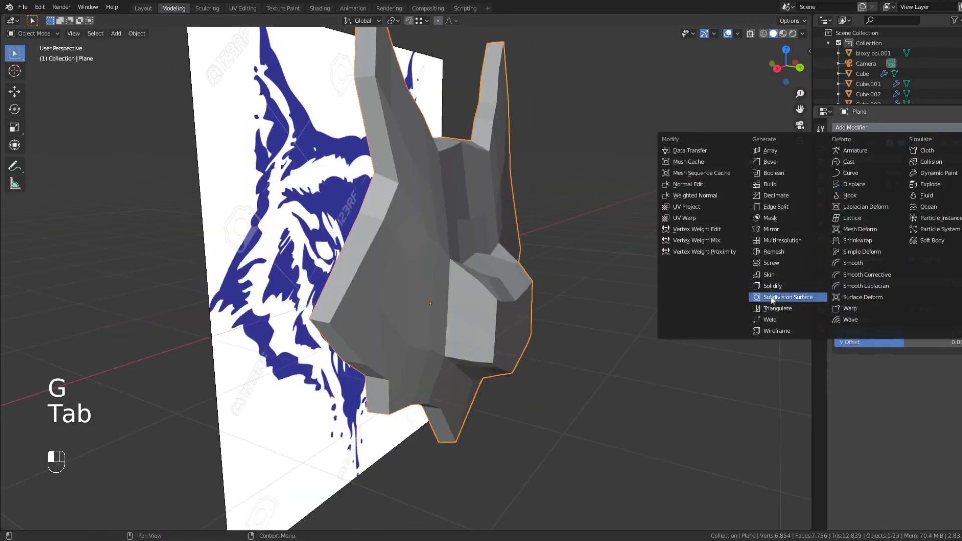
{"action": "left_click", "coordinate": [771, 300]}
{"action": "middle_click_drag", "start_coordinate": [631, 272], "coordinate": [481, 240]}
{"action": "key", "text": "Tab"}
{"action": "scroll", "coordinate": [387, 216], "scroll_direction": "up", "scroll_amount": 5}
{"action": "key", "text": "g"}
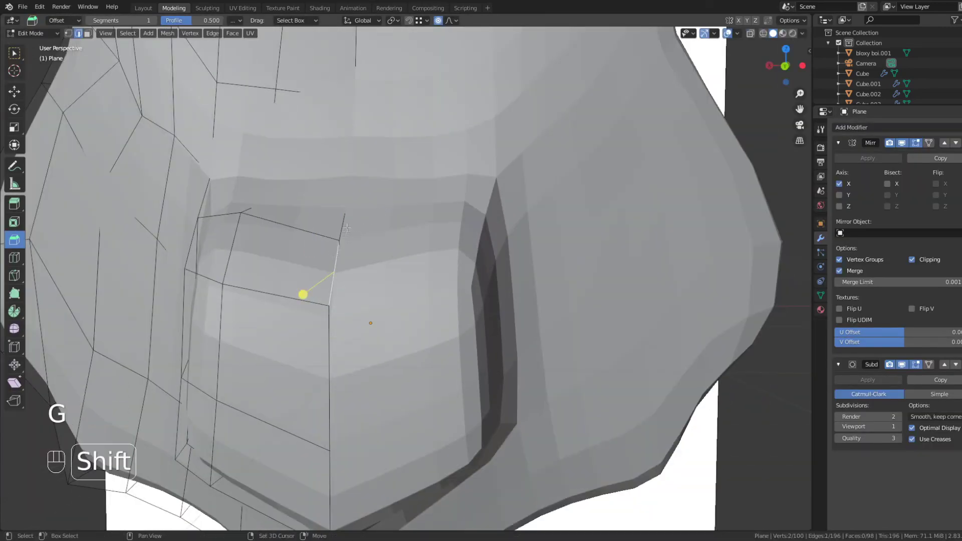
{"action": "left_click", "coordinate": [353, 181]}
- Move a snout vertex along Y to reshape the muzzle's profile
{"action": "key", "text": "2"}
{"action": "scroll", "coordinate": [354, 181], "scroll_direction": "down", "scroll_amount": 5}
{"action": "middle_click_drag", "start_coordinate": [354, 180], "coordinate": [401, 201]}
{"action": "key", "text": "1"}
{"action": "left_click", "coordinate": [397, 248]}
{"action": "middle_click_drag", "start_coordinate": [397, 249], "coordinate": [557, 250]}
{"action": "key", "text": "g"}
{"action": "key", "text": "y"}
{"action": "left_click", "coordinate": [660, 354]}
- Leave mesh editing and apply smooth shading to the wolf head
{"action": "key", "text": "Tab"}
{"action": "mouse_move", "coordinate": [657, 351]}
{"action": "middle_mouse_down"}
{"action": "mouse_move", "coordinate": [441, 286]}
{"action": "mouse_move", "coordinate": [435, 312]}
{"action": "mouse_move", "coordinate": [393, 316]}
{"action": "middle_mouse_up"}
{"action": "right_click", "coordinate": [435, 312]}
{"action": "left_click", "coordinate": [441, 321]}
{"action": "scroll", "coordinate": [446, 313], "scroll_direction": "down", "scroll_amount": 5}
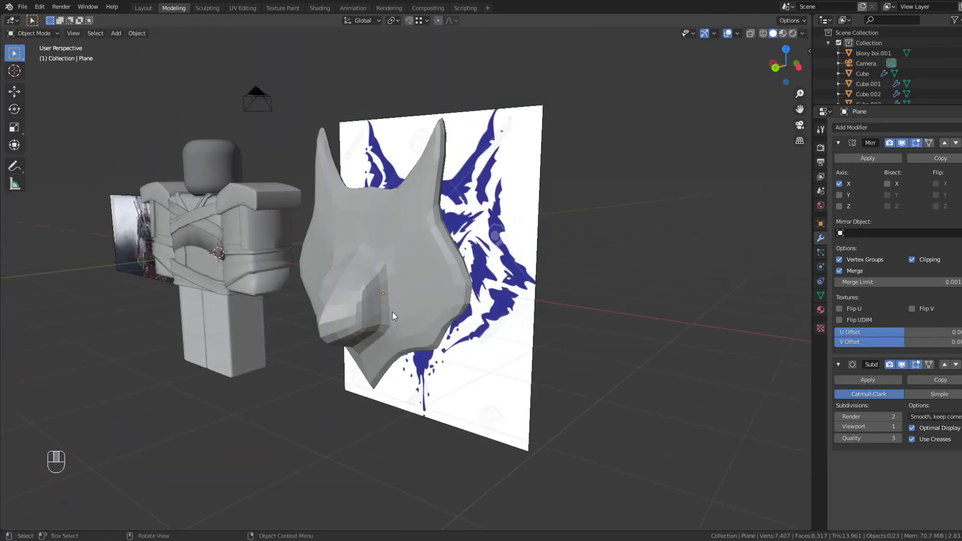
- Undo the snout extrusion, the subdivision and the shading back to the simple thickened wolf mesh
{"action": "key", "text": "ctrl+z"}
{"action": "key", "text": "ctrl+z"}
{"action": "key", "text": "ctrl+z"}
{"action": "key", "text": "ctrl+z"}
{"action": "key", "text": "ctrl+z"}
{"action": "key", "text": "ctrl+z"}
{"action": "key", "text": "ctrl+z"}
{"action": "key", "text": "ctrl+z"}
{"action": "key", "text": "ctrl+z"}
{"action": "key", "text": "ctrl+z"}
{"action": "key", "text": "ctrl+z"}
{"action": "key", "text": "ctrl+z"}
{"action": "key", "text": "ctrl+z"}
{"action": "key", "text": "ctrl+z"}
{"action": "key", "text": "ctrl+z"}
{"action": "key", "text": "ctrl+z"}
{"action": "key", "text": "ctrl+z"}
{"action": "key", "text": "ctrl+z"}
{"action": "key", "text": "ctrl+z"}
{"action": "key", "text": "ctrl+z"}
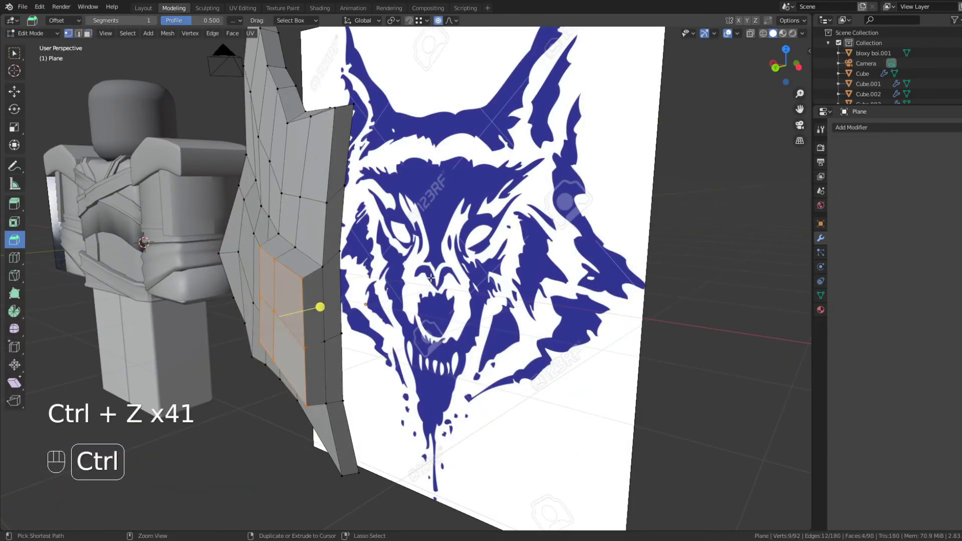
{"action": "key", "text": "ctrl+z"}
{"action": "key", "text": "ctrl+z"}
{"action": "key", "text": "ctrl+z"}
- Add a Mirror modifier to the half wolf mesh again and return to object mode
{"action": "middle_click_drag", "start_coordinate": [431, 278], "coordinate": [506, 280]}
{"action": "left_click", "coordinate": [871, 129]}
{"action": "left_click", "coordinate": [756, 228]}
{"action": "scroll", "coordinate": [506, 200], "scroll_direction": "down", "scroll_amount": 5}
{"action": "key", "text": "Tab"}
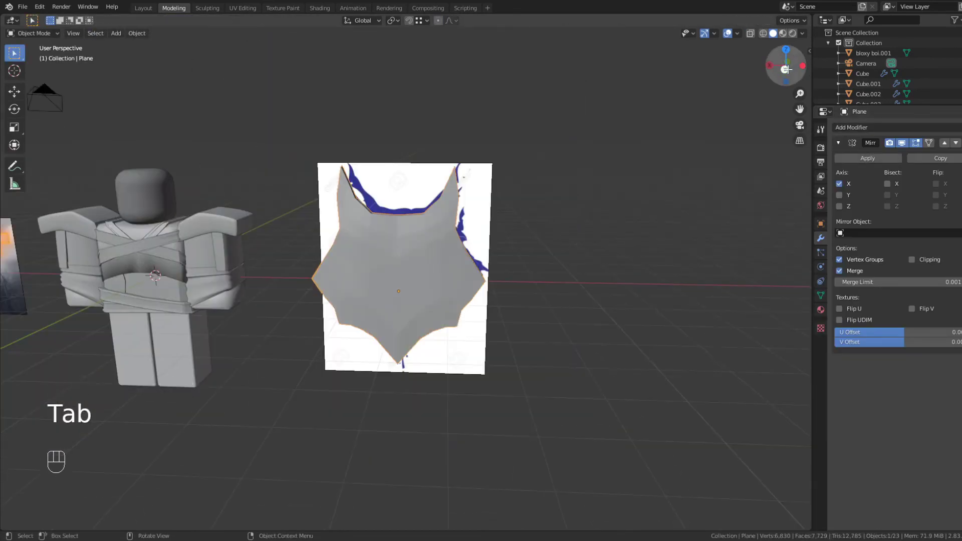
- Move the wolf head onto the character and scale it down to emblem size
{"action": "left_click", "coordinate": [784, 67]}
{"action": "key", "text": "g"}
{"action": "type", "text": "0"}
{"action": "key", "text": "Return"}
{"action": "middle_click_drag", "start_coordinate": [418, 191], "coordinate": [624, 164], "text": "shift"}
{"action": "scroll", "coordinate": [624, 164], "scroll_direction": "up", "scroll_amount": 4}
{"action": "key", "text": "s"}
{"action": "left_click", "coordinate": [521, 236]}
- Position the wolf emblem in front of the chest where the red straps cross and preview it with materials
{"action": "key", "text": "g"}
{"action": "left_click", "coordinate": [530, 186]}
{"action": "left_click", "coordinate": [496, 263]}
{"action": "key", "text": "g"}
{"action": "mouse_move", "coordinate": [496, 263]}
{"action": "middle_mouse_down"}
{"action": "mouse_move", "coordinate": [577, 286]}
{"action": "mouse_move", "coordinate": [561, 287]}
{"action": "middle_mouse_up"}
{"action": "left_click", "coordinate": [526, 304]}
{"action": "key", "text": "z"}
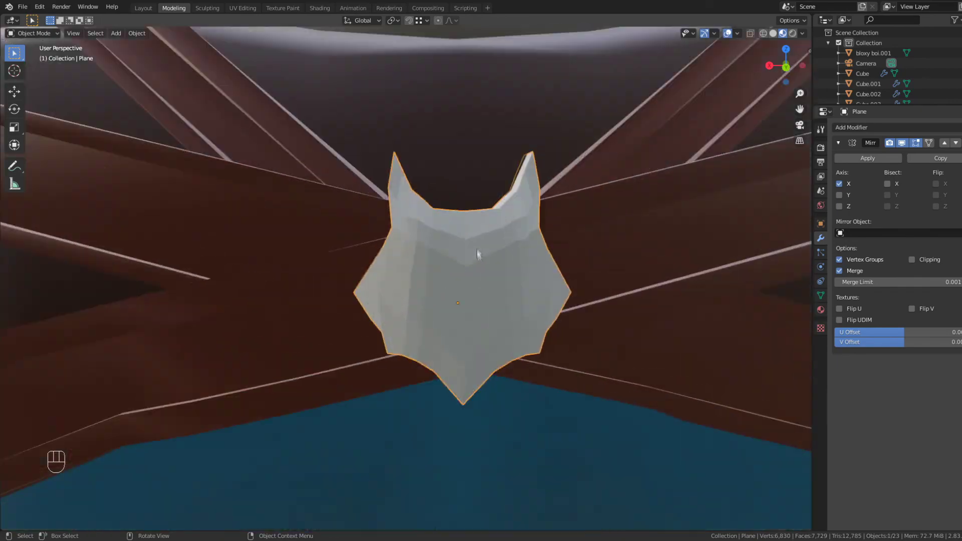
- Adjust the vertices of the wolf emblem's face and save the file
{"action": "key", "text": "Tab"}
{"action": "key", "text": "1"}
{"action": "key", "text": "g"}
{"action": "key", "text": "Tab"}
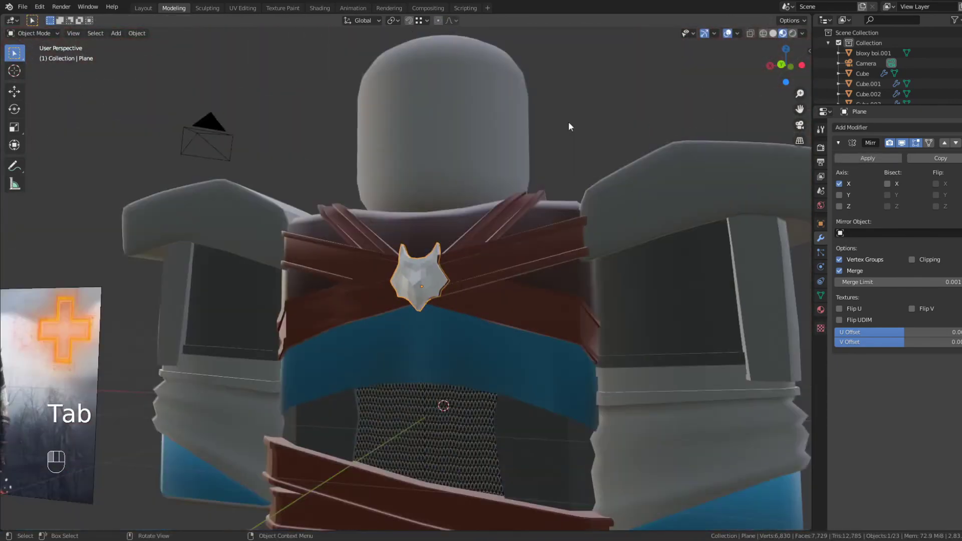
{"action": "key", "text": "ctrl+s"}
- Open the blue sash mesh for editing and cut an edge loop close to its lower edge
{"action": "key", "text": "z"}
{"action": "key", "text": "z"}
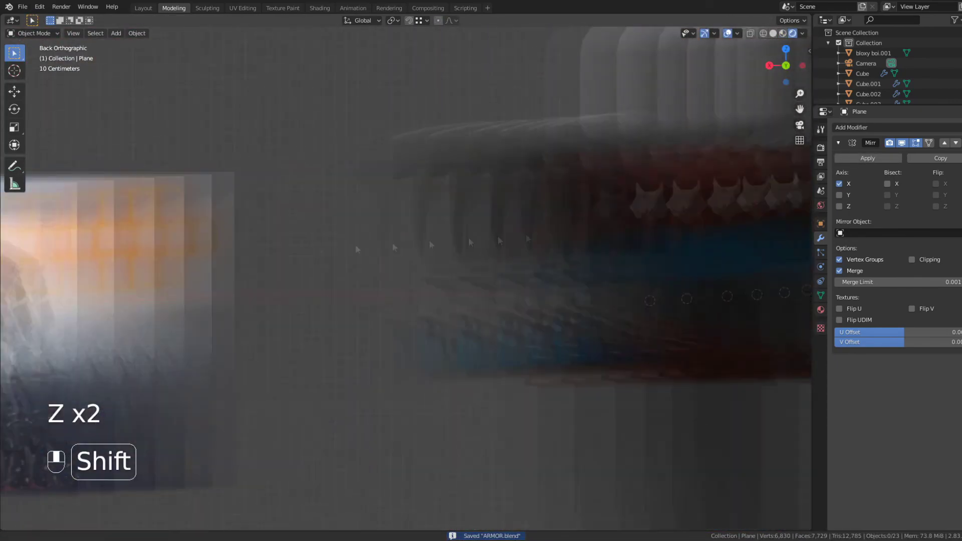
{"action": "key", "text": "z"}
{"action": "key", "text": "Tab"}
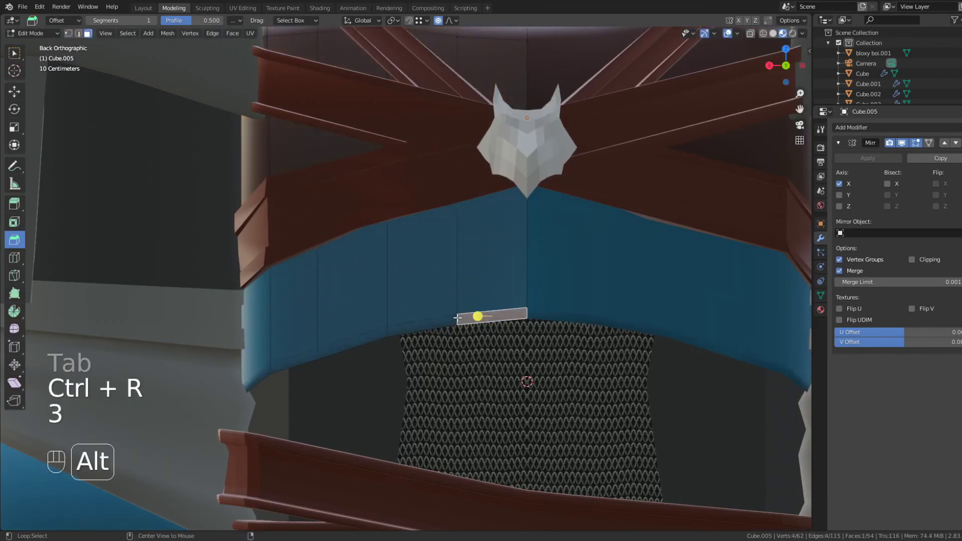
- Extrude the face strip along the sash's lower edge along its normals
{"action": "left_click", "coordinate": [457, 317], "text": "alt"}
{"action": "key", "text": "alt+e"}
{"action": "key", "text": "1"}
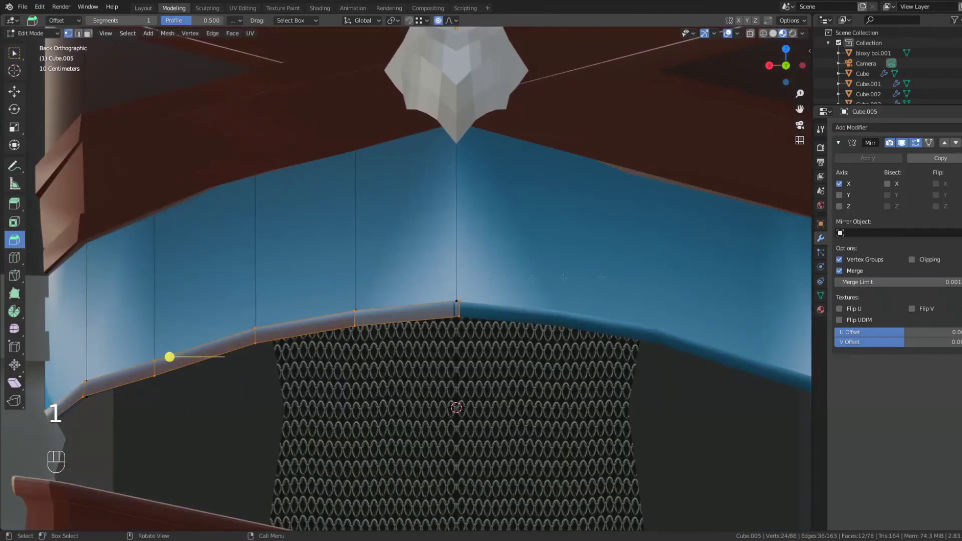
- Undo the extrusion of the sash's lower face strip
{"action": "key", "text": "ctrl+z"}
{"action": "key", "text": "ctrl+z"}
{"action": "key", "text": "ctrl+z"}
{"action": "key", "text": "ctrl+z"}
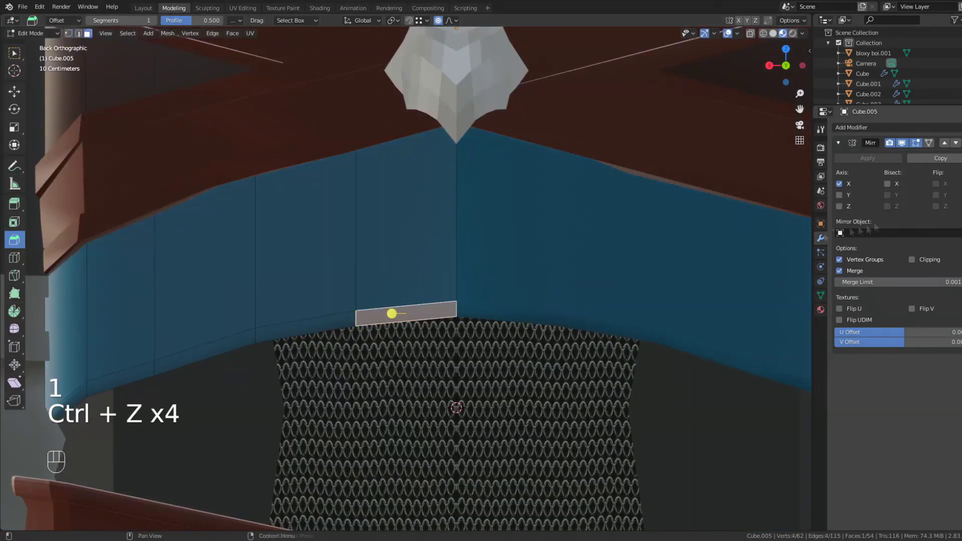
- Enable clipping on the sash's Mirror modifier and extrude its lower face strip along the normals by about 0.02 m
{"action": "left_click", "coordinate": [355, 319], "text": "alt"}
{"action": "key", "text": "alt+e"}
{"action": "left_click", "coordinate": [355, 318]}
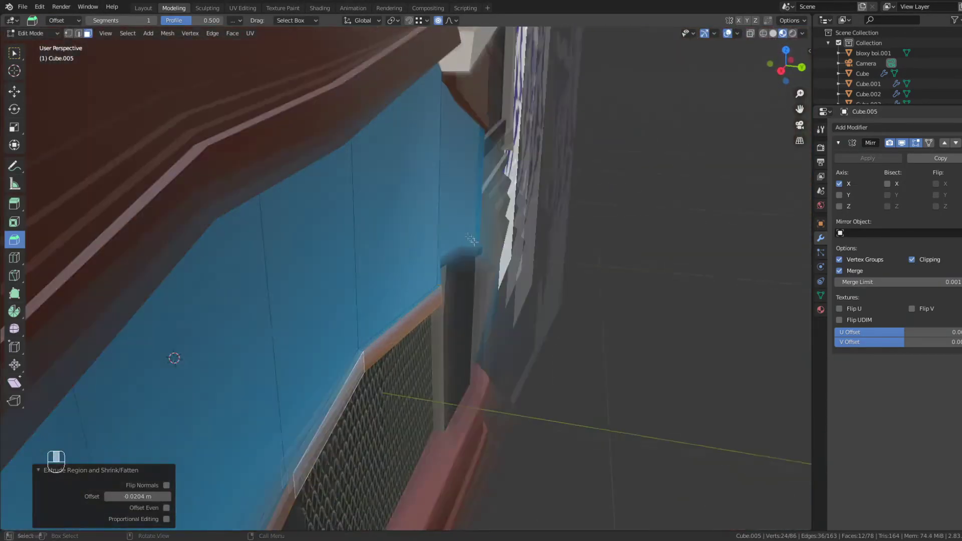
- Cut a lengthwise edge loop through the upper part of the blue sash and show the mesh in wireframe
{"action": "key", "text": "Tab"}
{"action": "key", "text": "Tab"}
{"action": "key", "text": "ctrl+r"}
{"action": "key", "text": "z"}
{"action": "key", "text": "1"}
- Raise the new loop's vertices to follow the sash's upper edge and extrude the upper face strip about 0.004 m along its normals
{"action": "left_click_drag", "start_coordinate": [466, 186], "coordinate": [406, 236]}
{"action": "key", "text": "z"}
{"action": "key", "text": "z"}
{"action": "middle_click_drag", "start_coordinate": [406, 236], "coordinate": [418, 228], "text": "alt"}
{"action": "left_click_drag", "start_coordinate": [346, 238], "coordinate": [553, 190]}
{"action": "key", "text": "g"}
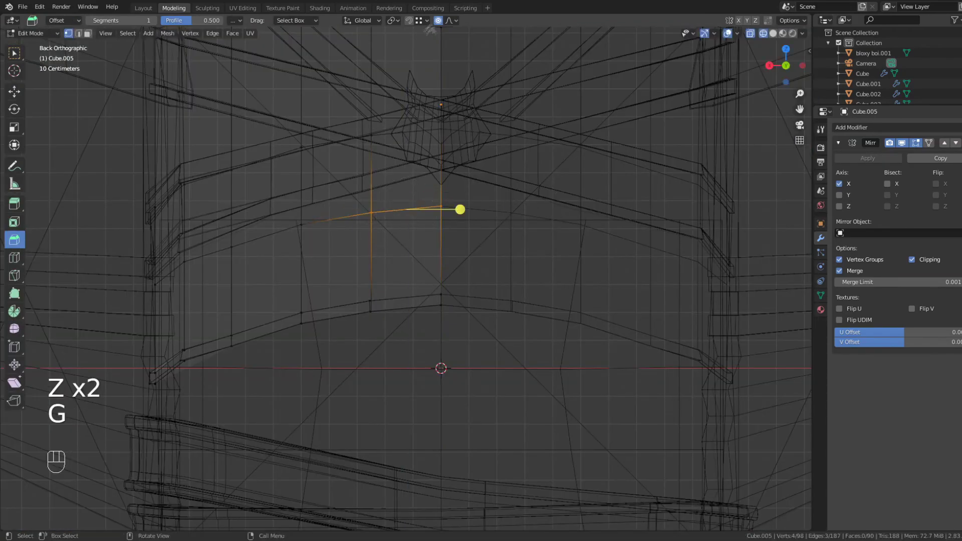
{"action": "left_click", "coordinate": [466, 164]}
{"action": "key", "text": "z"}
{"action": "key", "text": "3"}
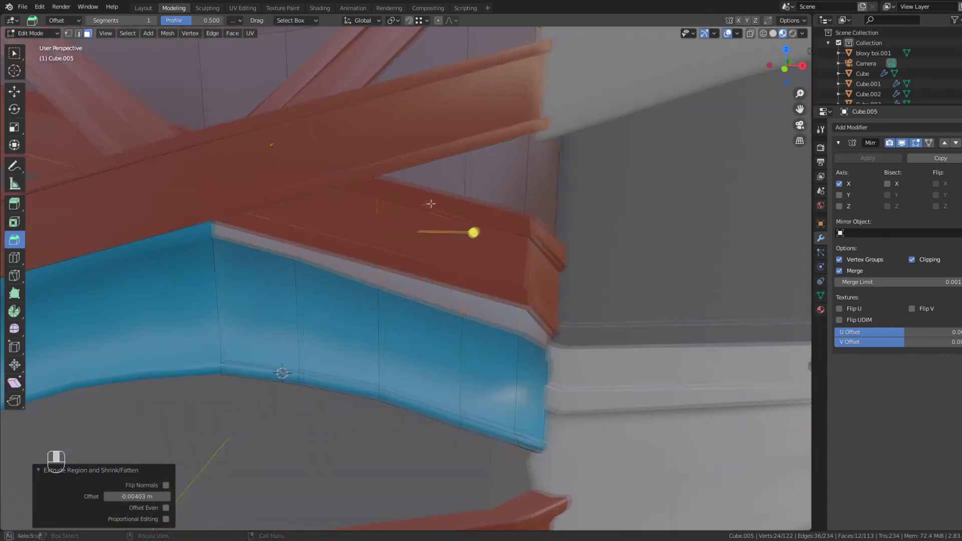
- Undo the upper face strip's extrusion and its loop cut on the blue sash, and save the file
{"action": "key", "text": "2"}
{"action": "key", "text": "ctrl+z"}
{"action": "key", "text": "ctrl+z"}
{"action": "key", "text": "ctrl+z"}
{"action": "key", "text": "ctrl+z"}
{"action": "key", "text": "ctrl+z"}
{"action": "key", "text": "ctrl+z"}
{"action": "key", "text": "ctrl+z"}
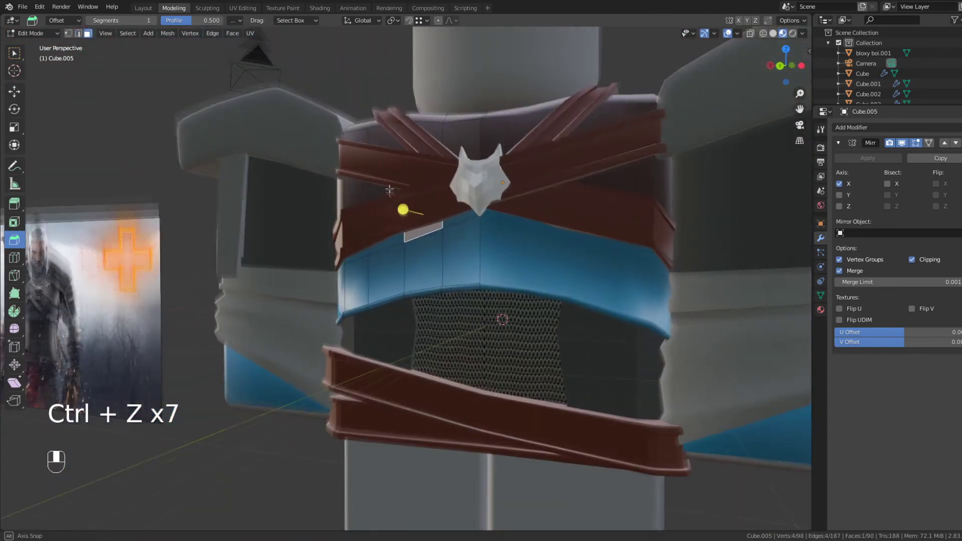
{"action": "key", "text": "Tab"}
{"action": "key", "text": "ctrl+s"}
{"action": "key", "text": "z"}
{"action": "middle_click_drag", "start_coordinate": [545, 259], "coordinate": [651, 221], "text": "shift"}
{"action": "middle_click_drag", "start_coordinate": [160, 264], "coordinate": [496, 238], "text": "shift"}
{"action": "scroll", "coordinate": [496, 238], "scroll_direction": "up", "scroll_amount": 4}
{"action": "scroll", "coordinate": [496, 239], "scroll_direction": "down", "scroll_amount": 4}
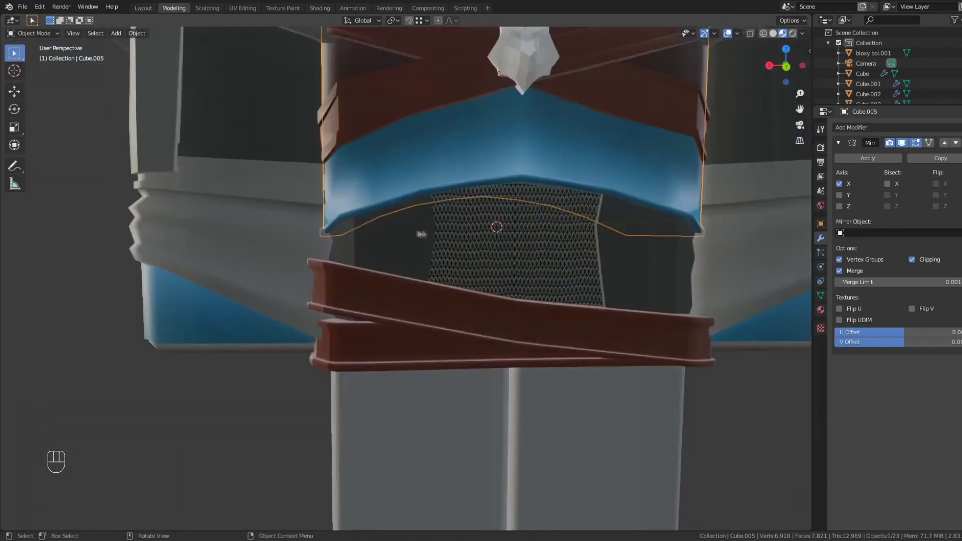
- Select the whole face strip along the blue sash's lower edge and return to Object Mode
{"action": "key", "text": "Tab"}
{"action": "key", "text": "3"}
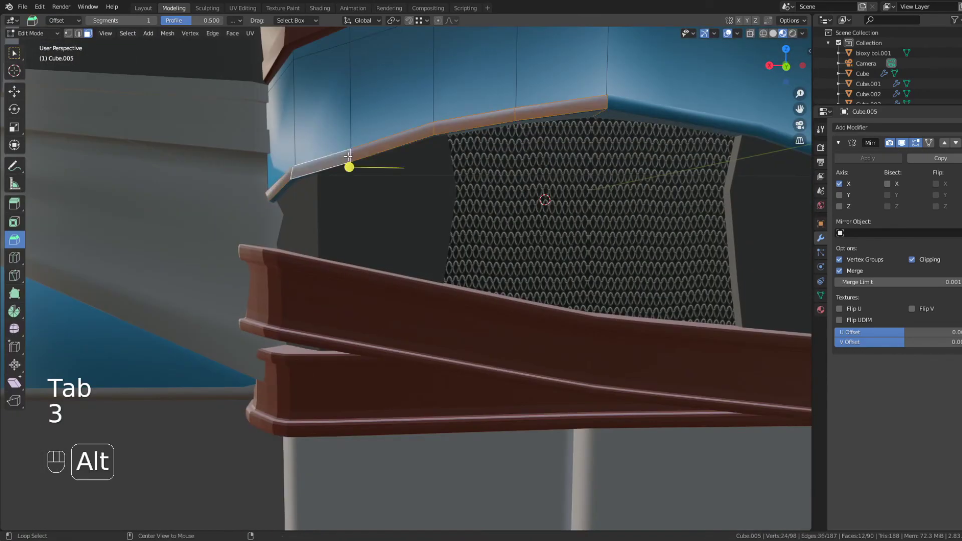
{"action": "middle_click_drag", "start_coordinate": [351, 250], "coordinate": [354, 223]}
{"action": "left_click", "coordinate": [353, 223], "text": "alt+shift"}
{"action": "key", "text": "Tab"}
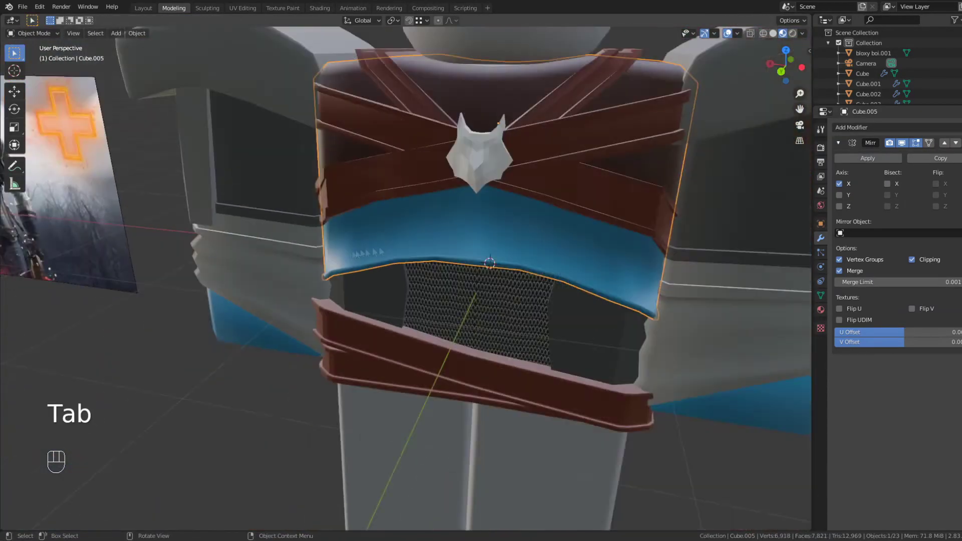
- Cut edge loops through the torso's dark side panel and extrude the narrow vertical face strip between them by about 0.023 m
{"action": "middle_click_drag", "start_coordinate": [401, 251], "coordinate": [328, 203], "text": "shift"}
{"action": "scroll", "coordinate": [328, 203], "scroll_direction": "up", "scroll_amount": 6}
{"action": "key", "text": "Tab"}
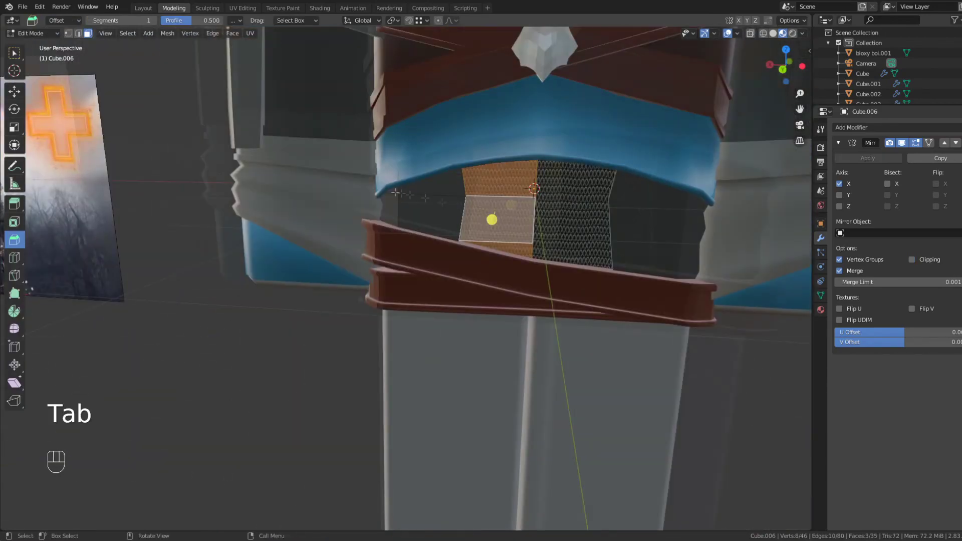
{"action": "scroll", "coordinate": [431, 191], "scroll_direction": "up", "scroll_amount": 3}
{"action": "key", "text": "ctrl+r"}
{"action": "left_click", "coordinate": [407, 168]}
{"action": "key", "text": "3"}
{"action": "left_click", "coordinate": [396, 182], "text": "alt"}
{"action": "key", "text": "e"}
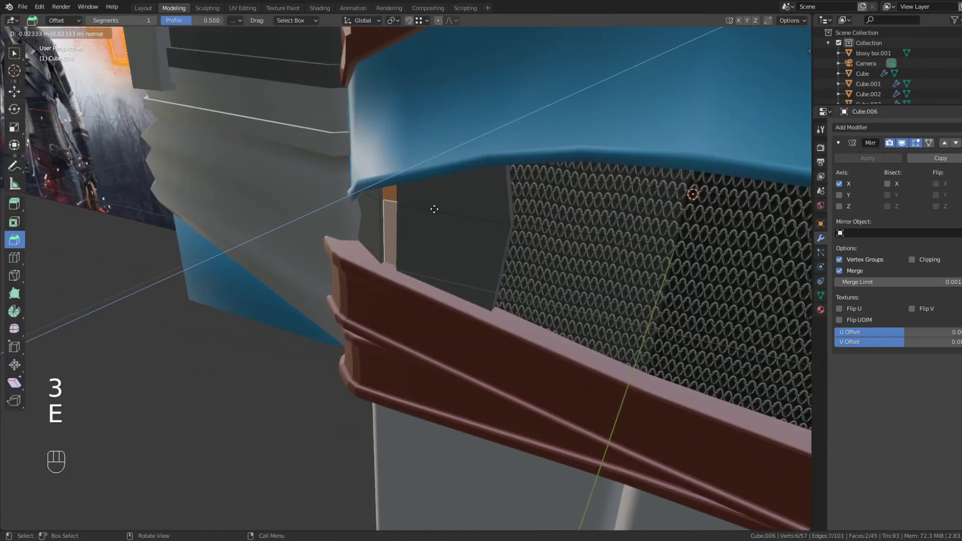
- Cut a second pair of loops nearer the chainmail and extrude the narrow strip between them about 0.022 m inward
{"action": "key", "text": "Tab"}
{"action": "key", "text": "Tab"}
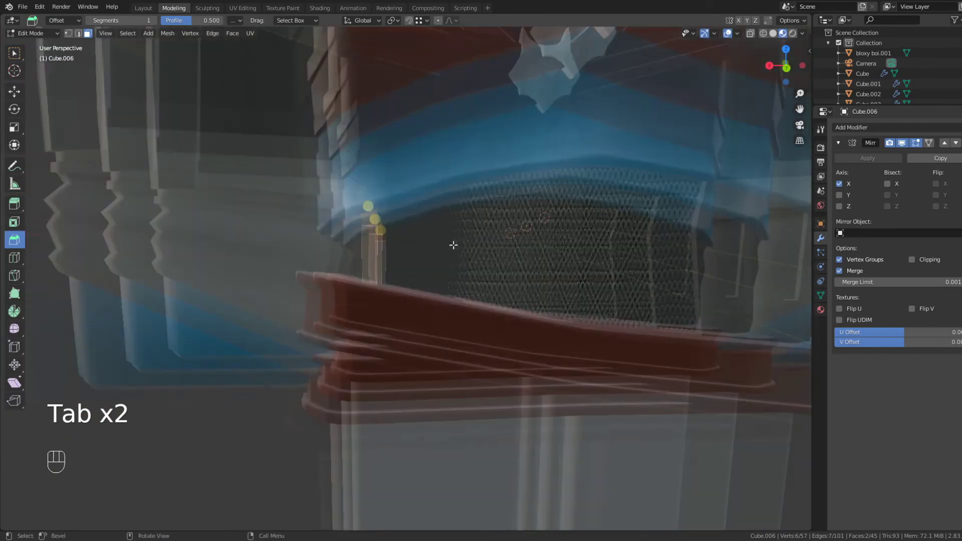
{"action": "key", "text": "Tab"}
{"action": "key", "text": "Tab"}
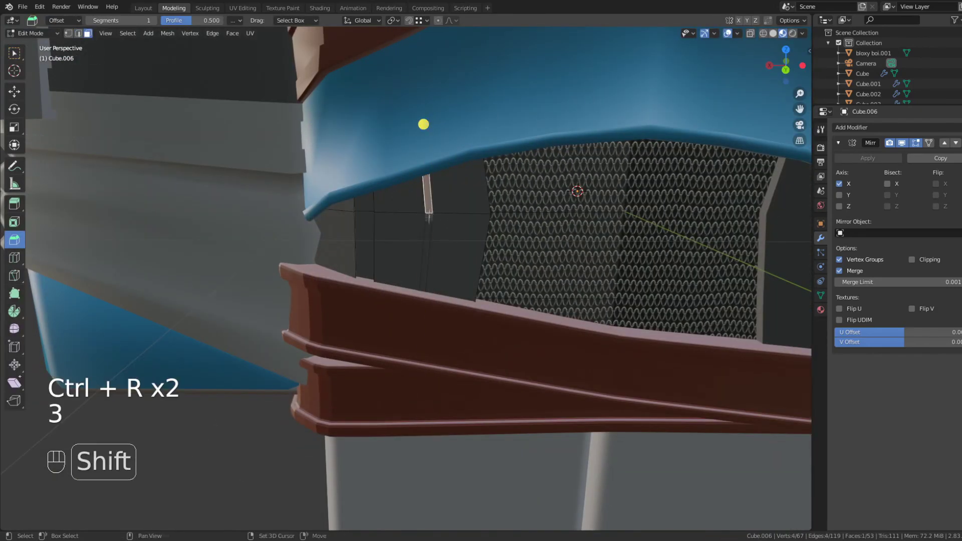
{"action": "key", "text": "e"}
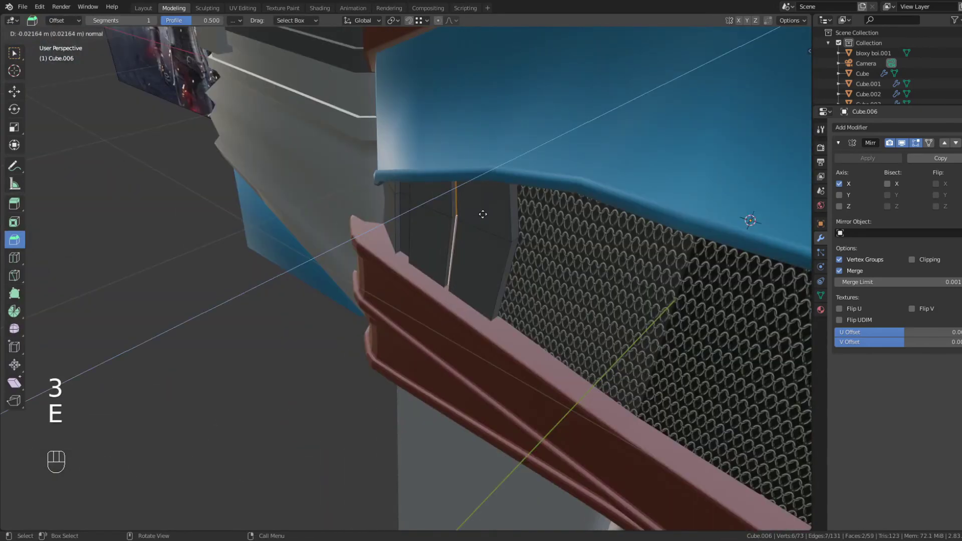
- Add a Bevel modifier to the torso piece with the chainmail panel
{"action": "key", "text": "Tab"}
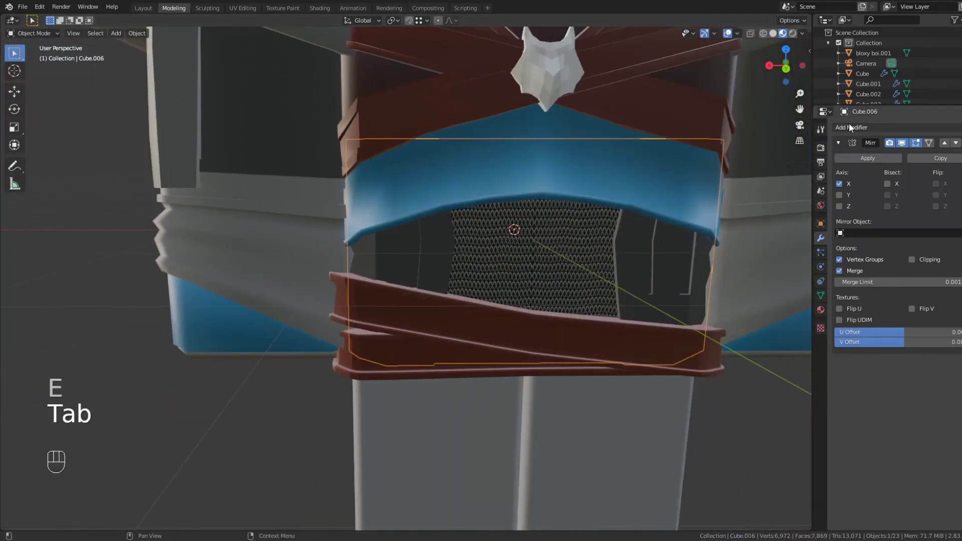
{"action": "left_click", "coordinate": [849, 127]}
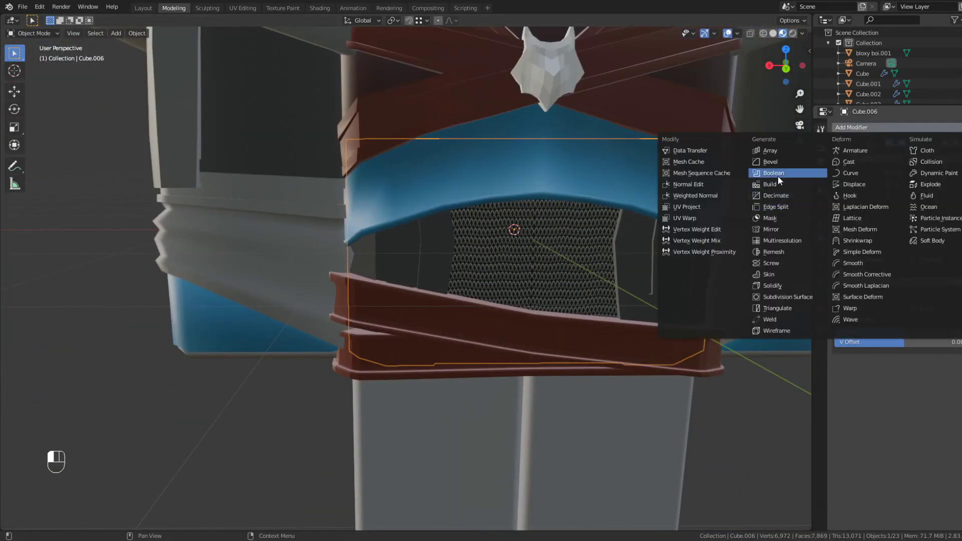
{"action": "left_click", "coordinate": [779, 163]}
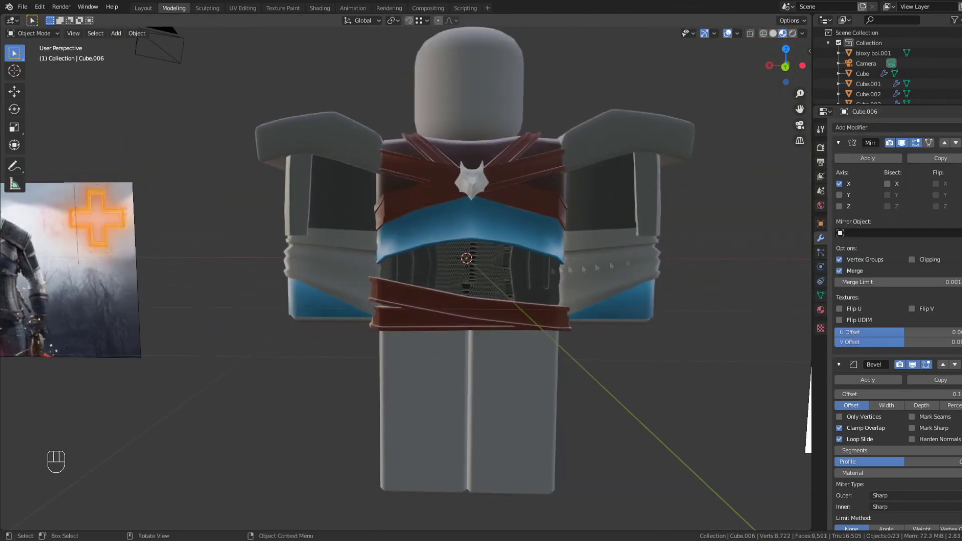
- Unwrap all faces of the beveled torso piece with Smart UV Project at an angle limit of 66
{"action": "key", "text": "Tab"}
{"action": "key", "text": "a"}
{"action": "scroll", "coordinate": [546, 218], "scroll_direction": "up", "scroll_amount": 5}
{"action": "key", "text": "F3"}
{"action": "key", "text": "Return"}
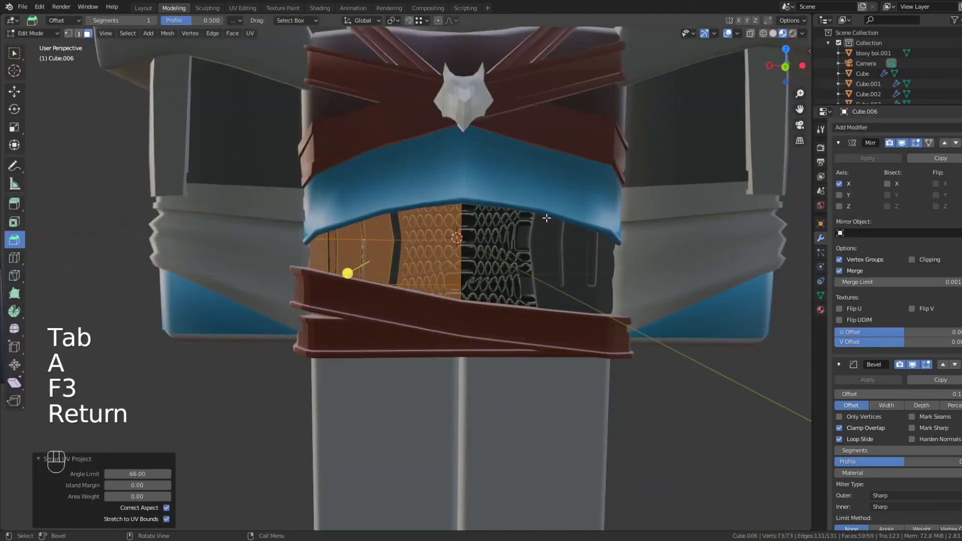
{"action": "scroll", "coordinate": [546, 218], "scroll_direction": "up", "scroll_amount": 4}
{"action": "key", "text": "Tab"}
{"action": "scroll", "coordinate": [709, 253], "scroll_direction": "down", "scroll_amount": 2}
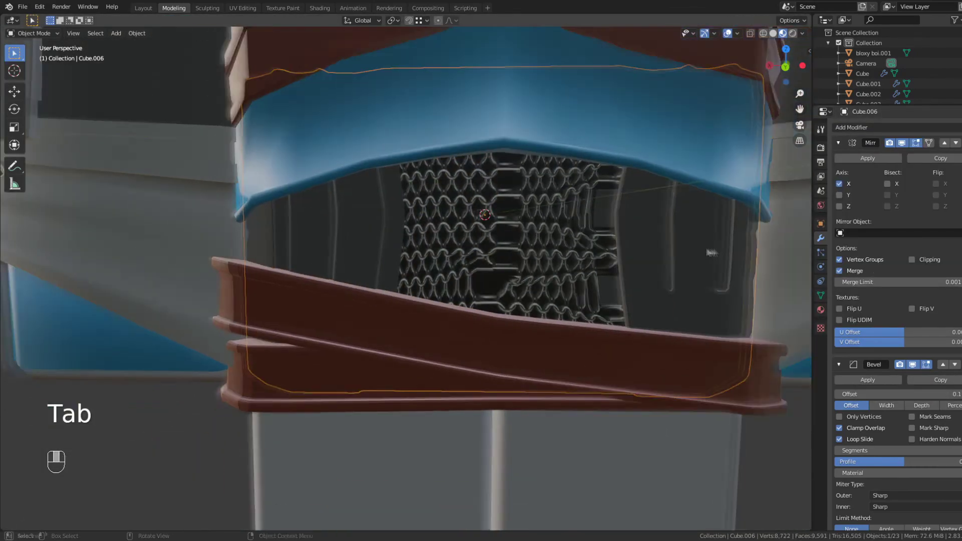
- Unwrap only the chainmail faces of the torso with Smart UV Project
{"action": "middle_click_drag", "start_coordinate": [709, 254], "coordinate": [755, 255]}
{"action": "key", "text": "Tab"}
{"action": "key", "text": "3"}
{"action": "left_click", "coordinate": [429, 193]}
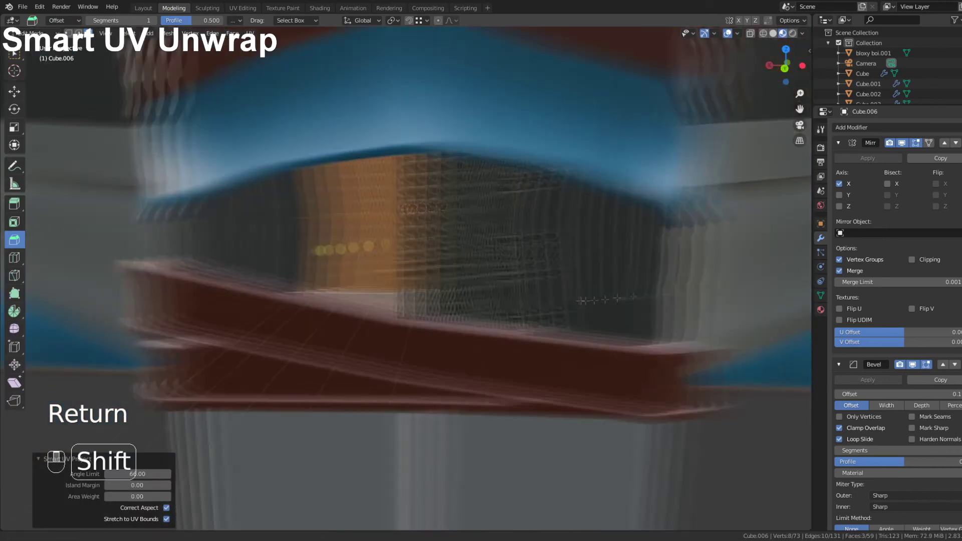
{"action": "key", "text": "Tab"}
{"action": "key", "text": "Tab"}
{"action": "key", "text": "F3"}
{"action": "key", "text": "Return"}
{"action": "key", "text": "Return"}
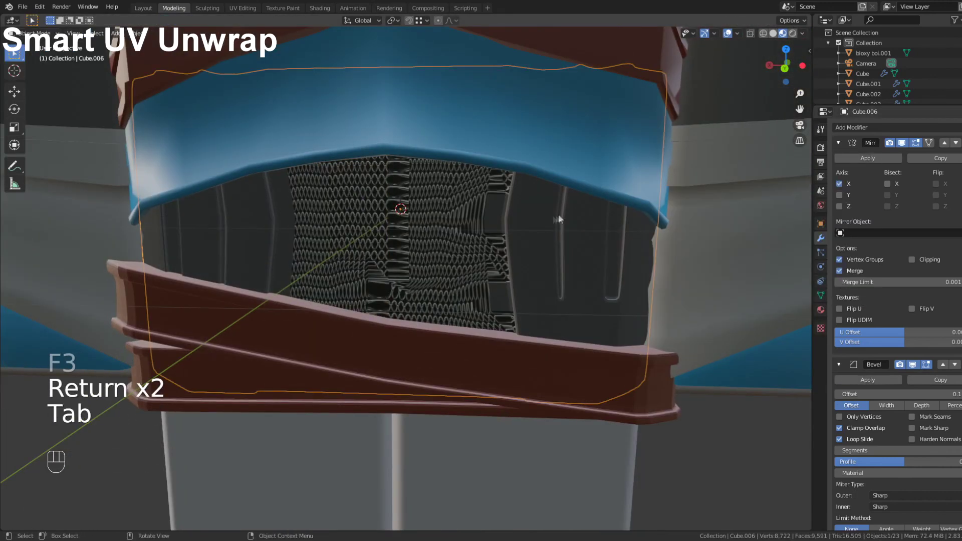
- Apply the torso's Mirror and Bevel modifiers and unwrap the whole resulting mesh with Smart UV Project
{"action": "left_click", "coordinate": [868, 158]}
{"action": "left_click", "coordinate": [868, 158]}
{"action": "key", "text": "Tab"}
{"action": "key", "text": "a"}
{"action": "key", "text": "F3"}
{"action": "key", "text": "Return"}
{"action": "key", "text": "Return"}
{"action": "key", "text": "Tab"}
{"action": "scroll", "coordinate": [699, 206], "scroll_direction": "down", "scroll_amount": 2}
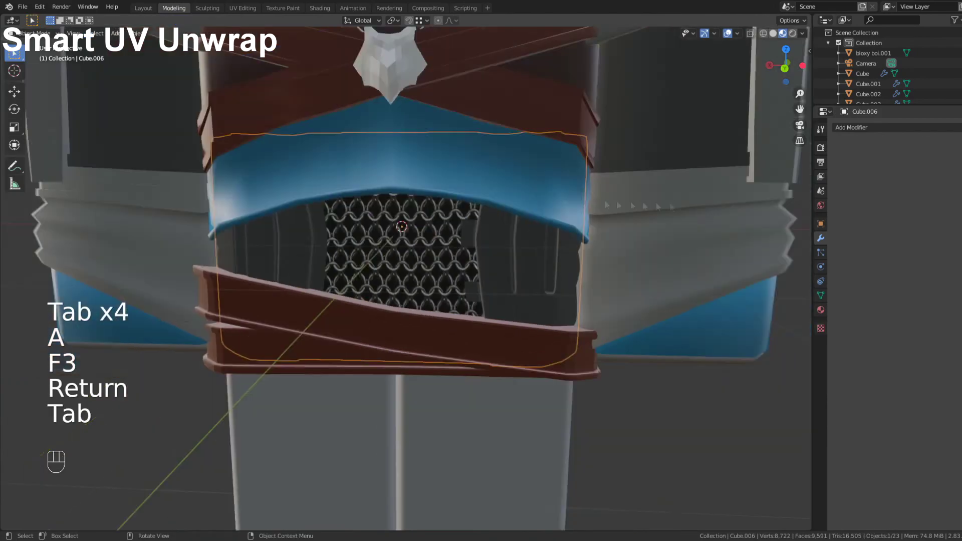
- Select the four untextured faces near the chainmail panel's edge and give them the chainmail material, Material.005
{"action": "scroll", "coordinate": [536, 179], "scroll_direction": "up", "scroll_amount": 4}
{"action": "key", "text": "Tab"}
{"action": "key", "text": "3"}
{"action": "left_click", "coordinate": [536, 178]}
{"action": "left_click", "coordinate": [533, 203], "text": "shift"}
{"action": "left_click", "coordinate": [536, 295], "text": "shift"}
{"action": "left_click", "coordinate": [536, 314], "text": "shift"}
{"action": "left_click", "coordinate": [821, 310]}
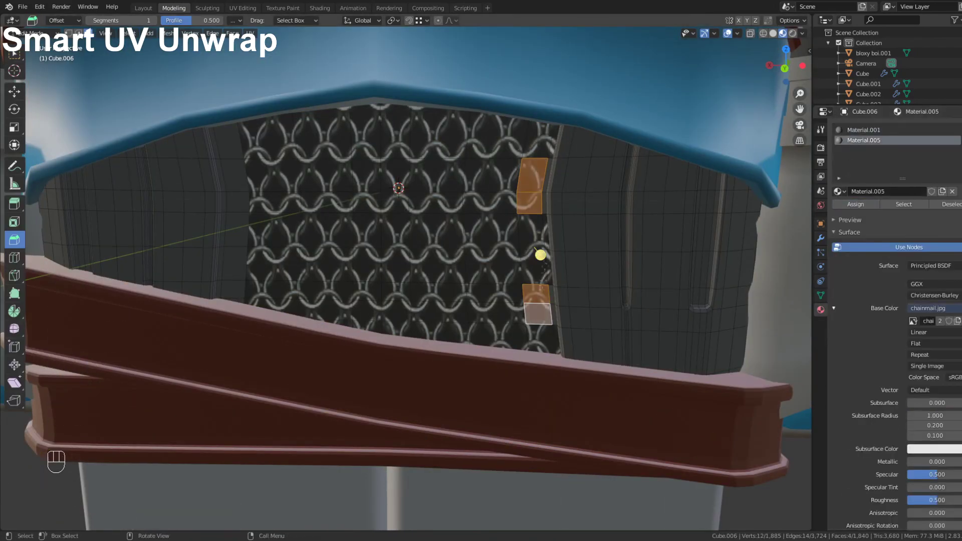
- Unwrap the torso mesh again with Smart UV Project to even out the chainmail texture
{"action": "key", "text": "Tab"}
{"action": "key", "text": "Tab"}
{"action": "key", "text": "a"}
{"action": "key", "text": "F3"}
{"action": "key", "text": "Return"}
{"action": "key", "text": "Tab"}
{"action": "key", "text": "Tab"}
{"action": "key", "text": "F3"}
{"action": "key", "text": "Return"}
{"action": "key", "text": "Return"}
- Assign Material.005 to the four narrow faces beside the chainmail panel's edge and redo Smart UV Project on all faces
{"action": "key", "text": "Tab"}
{"action": "key", "text": "Tab"}
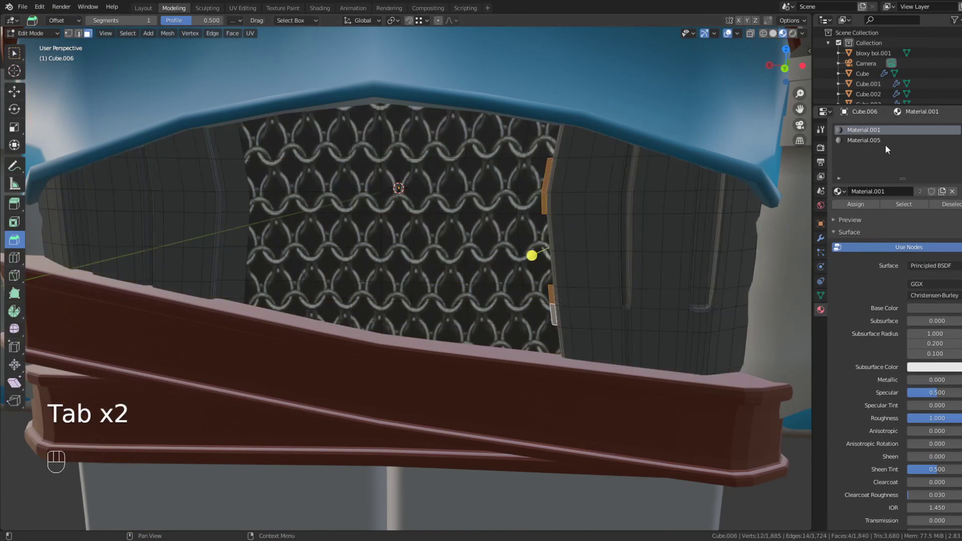
{"action": "key", "text": "Tab"}
{"action": "key", "text": "Tab"}
{"action": "key", "text": "a"}
{"action": "key", "text": "F3"}
{"action": "key", "text": "Return"}
{"action": "key", "text": "Tab"}
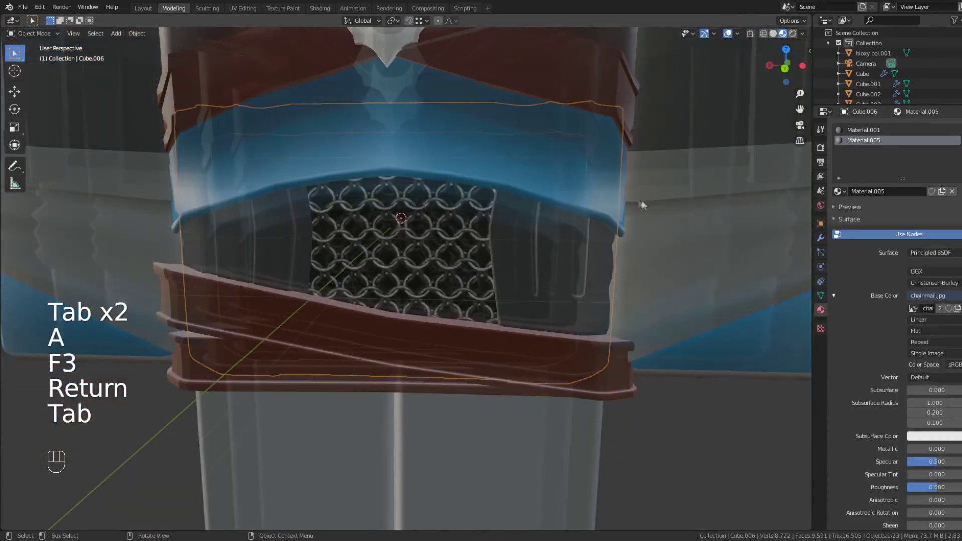
- Scale the torso's UVs up by a factor of 5 in the UV editor to make the chainmail pattern finer
{"action": "key", "text": "Tab"}
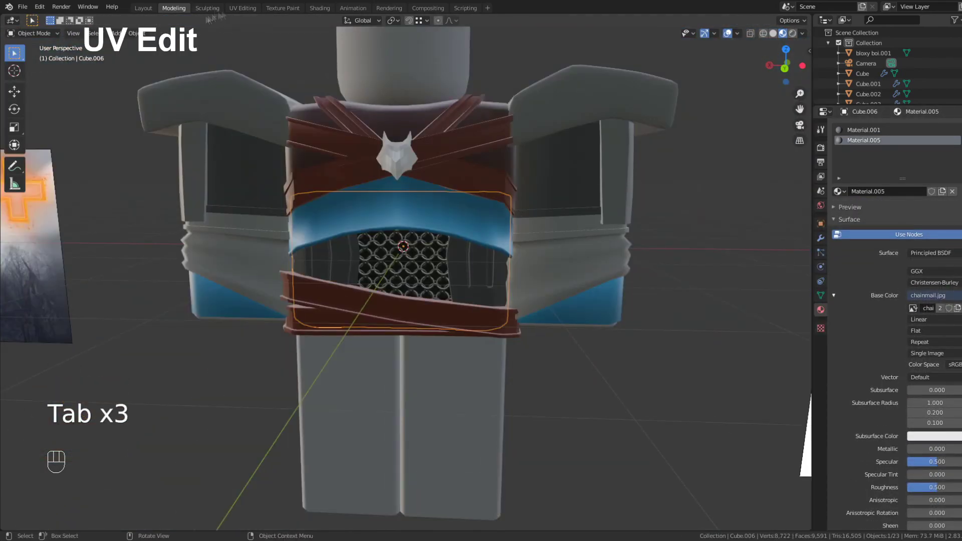
{"action": "left_click", "coordinate": [242, 8]}
{"action": "scroll", "coordinate": [201, 250], "scroll_direction": "up", "scroll_amount": 4}
{"action": "type", "text": "s5"}
{"action": "key", "text": "Return"}
{"action": "key", "text": "Tab"}
{"action": "scroll", "coordinate": [651, 226], "scroll_direction": "down", "scroll_amount": 4}
- Check the finished chainmail and torso in the Layout workspace and save the file
{"action": "left_click", "coordinate": [698, 87]}
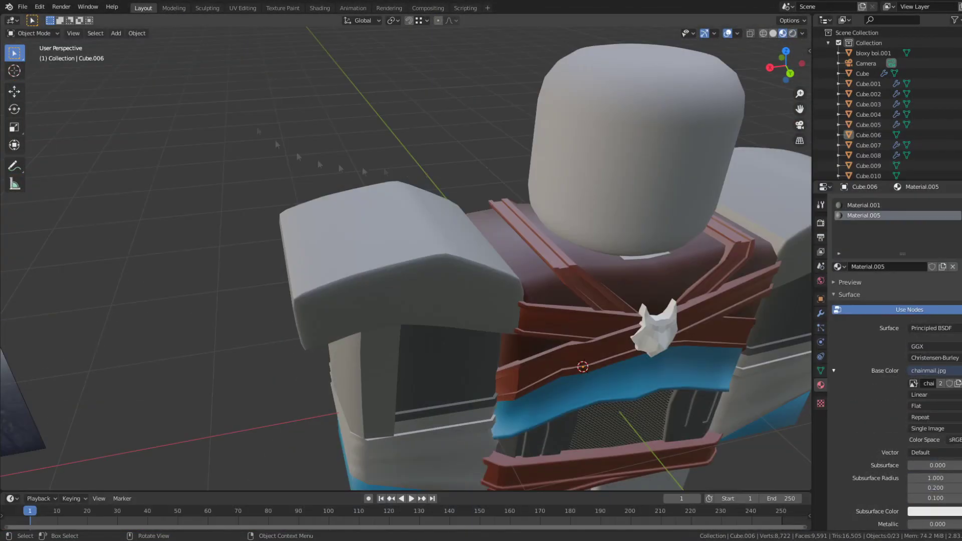
{"action": "key", "text": "ctrl+KP_1"}
{"action": "mouse_move", "coordinate": [587, 212]}
{"action": "middle_mouse_down"}
{"action": "mouse_move", "coordinate": [621, 205]}
{"action": "mouse_move", "coordinate": [601, 165]}
{"action": "mouse_move", "coordinate": [576, 211]}
{"action": "mouse_move", "coordinate": [583, 217]}
{"action": "middle_mouse_up"}
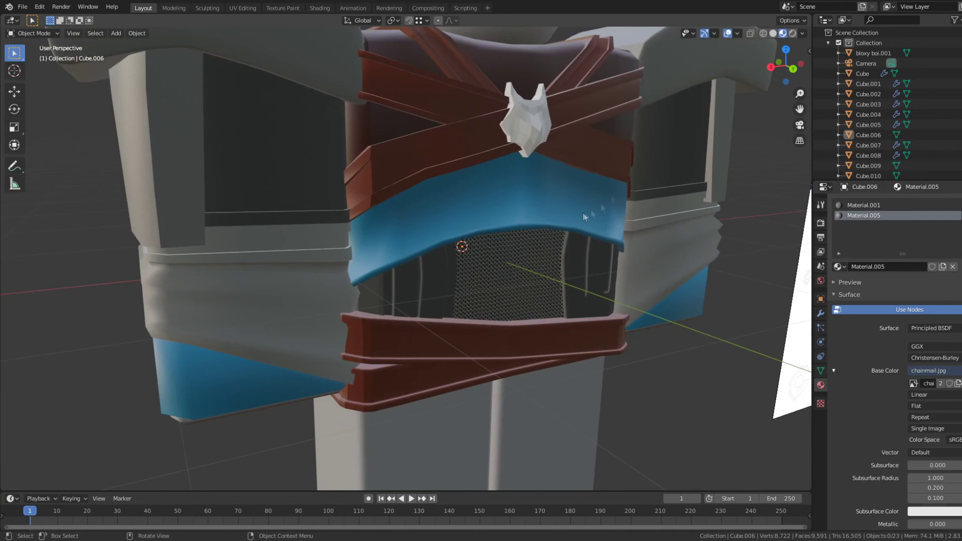
{"action": "left_click", "coordinate": [793, 68]}
{"action": "scroll", "coordinate": [623, 122], "scroll_direction": "down", "scroll_amount": 2}
{"action": "key", "text": "ctrl+s"}
{"action": "middle_click_drag", "start_coordinate": [623, 123], "coordinate": [386, 209]}
{"action": "scroll", "coordinate": [493, 180], "scroll_direction": "up", "scroll_amount": 3}
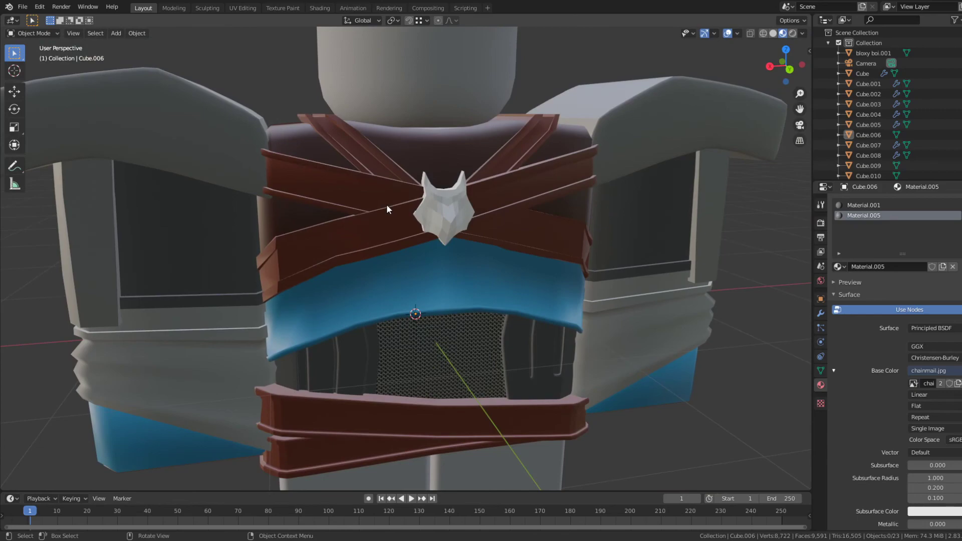